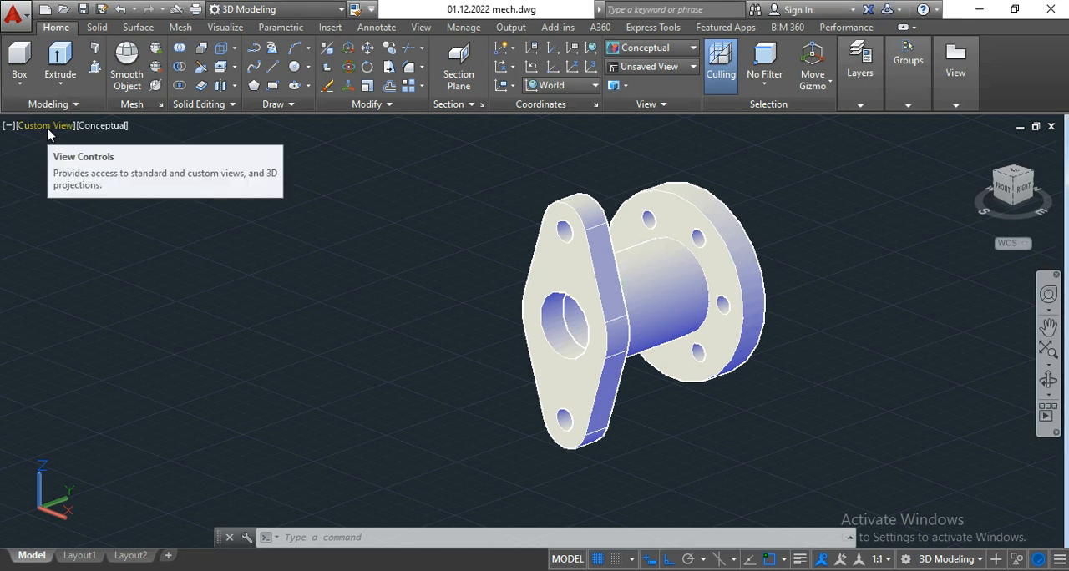
# Step: Switch the flange model from the isometric view to the Top view
pyautogui.click(47, 127)
pyautogui.click(83, 166)
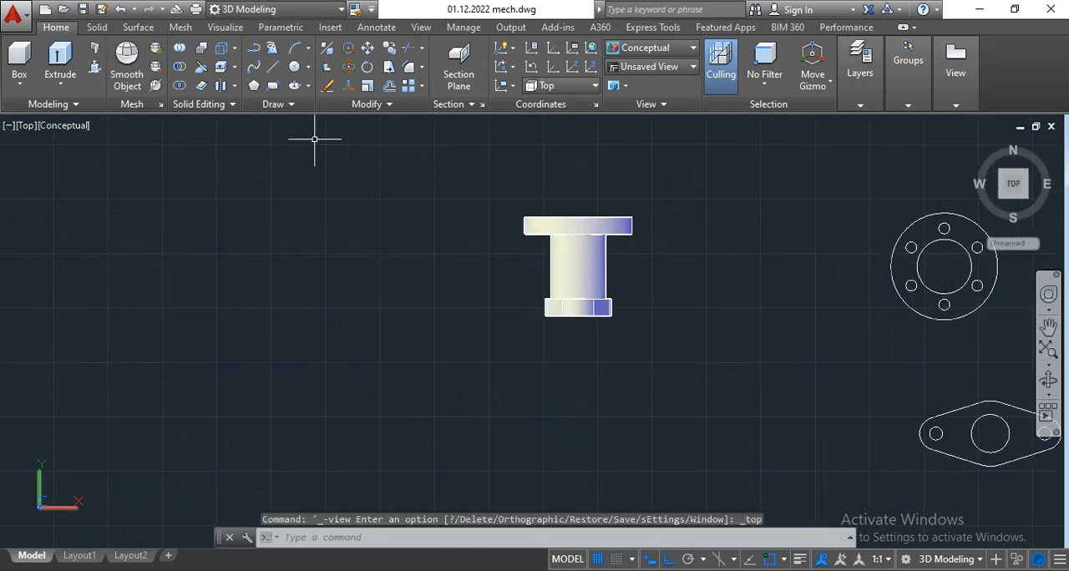
pyautogui.click(648, 71)
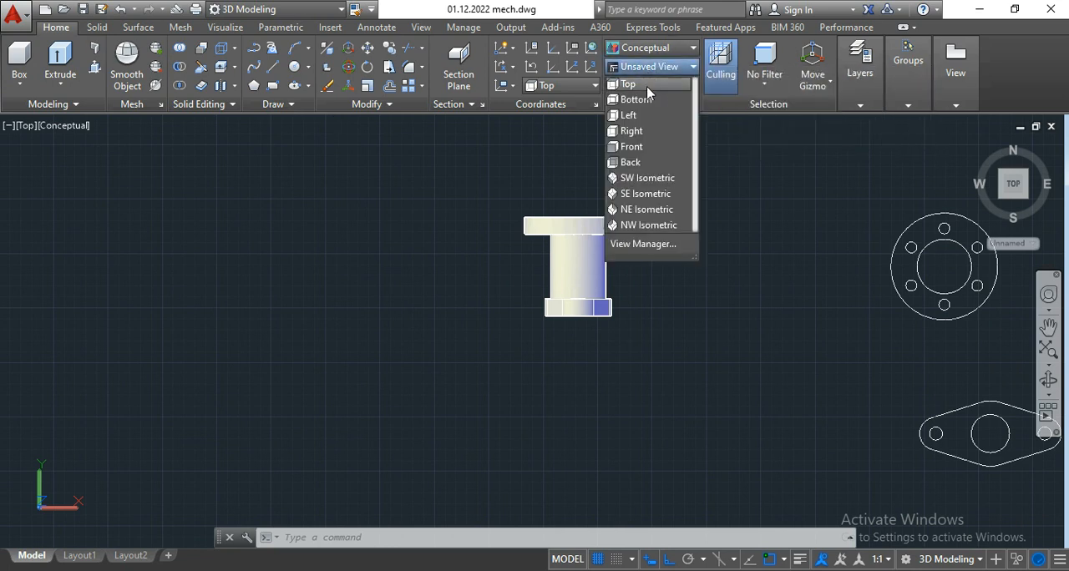
pyautogui.click(646, 86)
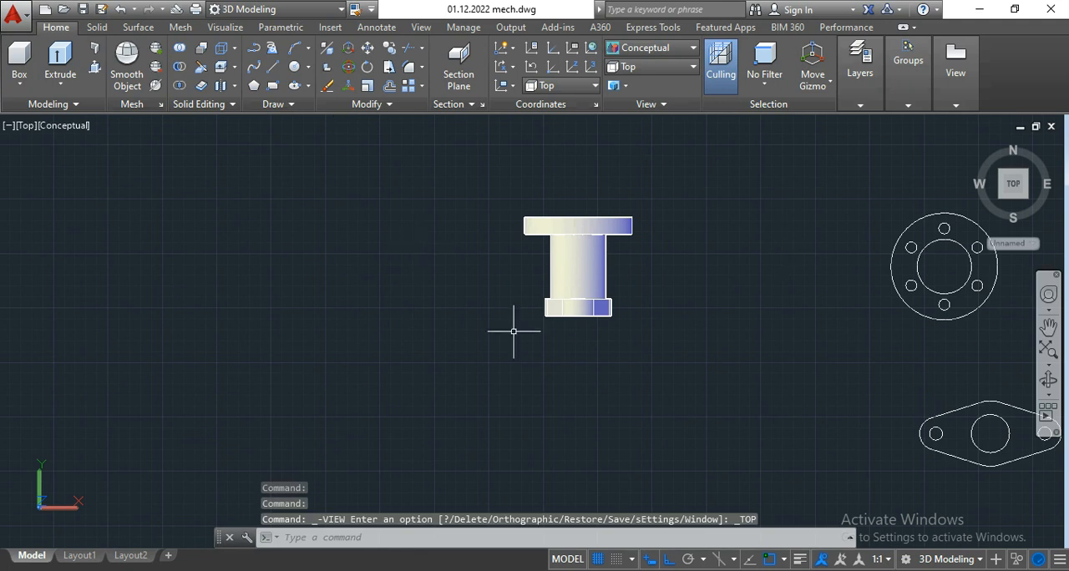
pyautogui.moveTo(443, 263); pyautogui.dragTo(513, 255, button='middle')
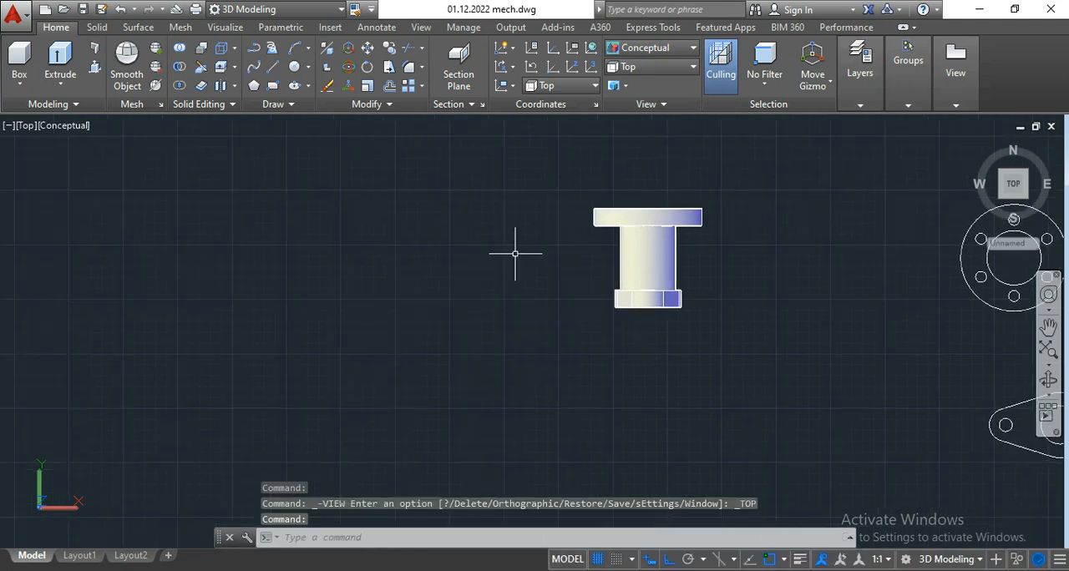
pyautogui.click(267, 9)
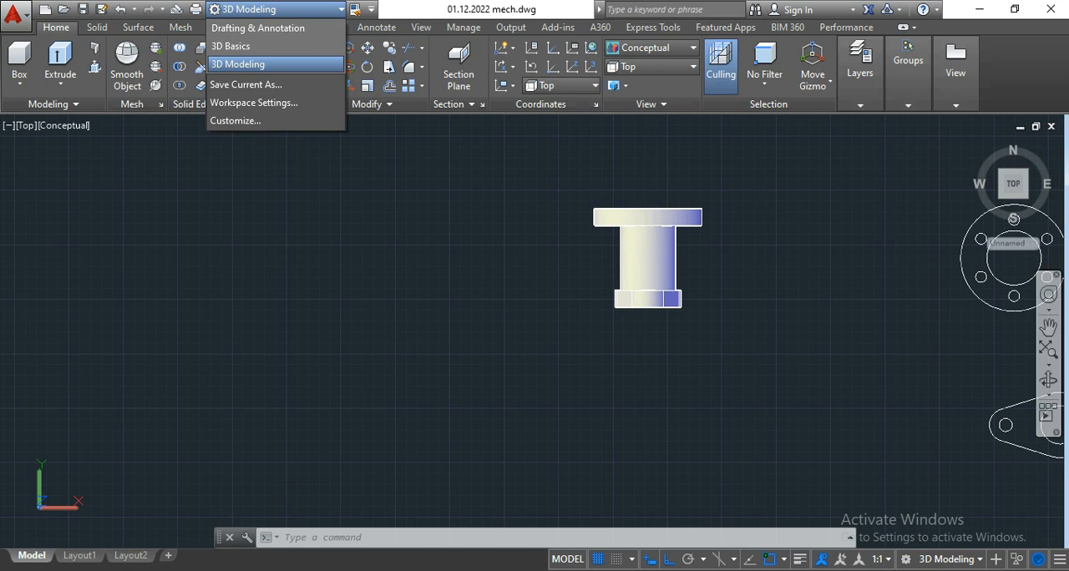
pyautogui.click(844, 465)
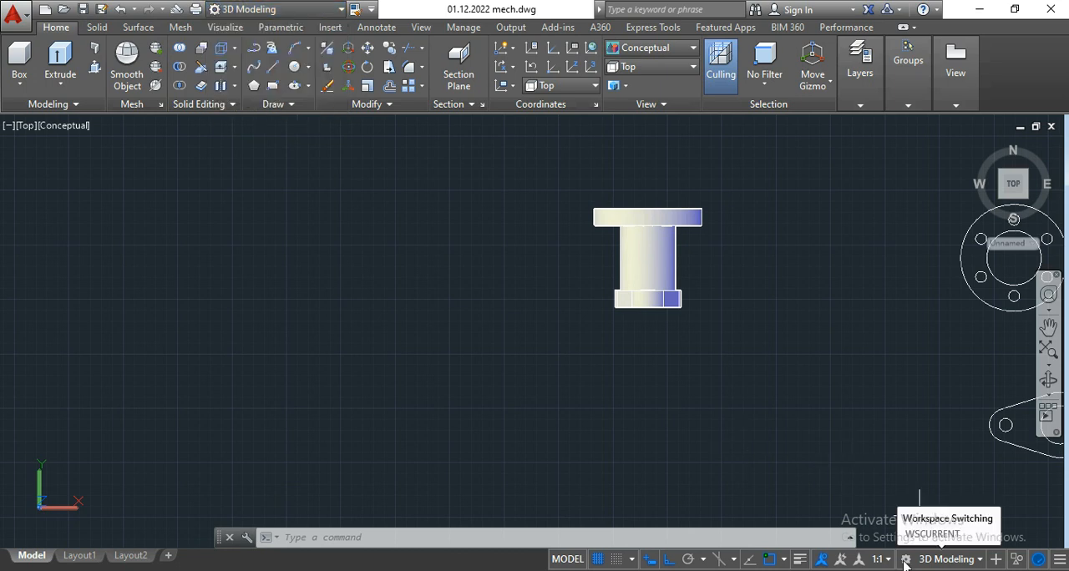
pyautogui.click(930, 562)
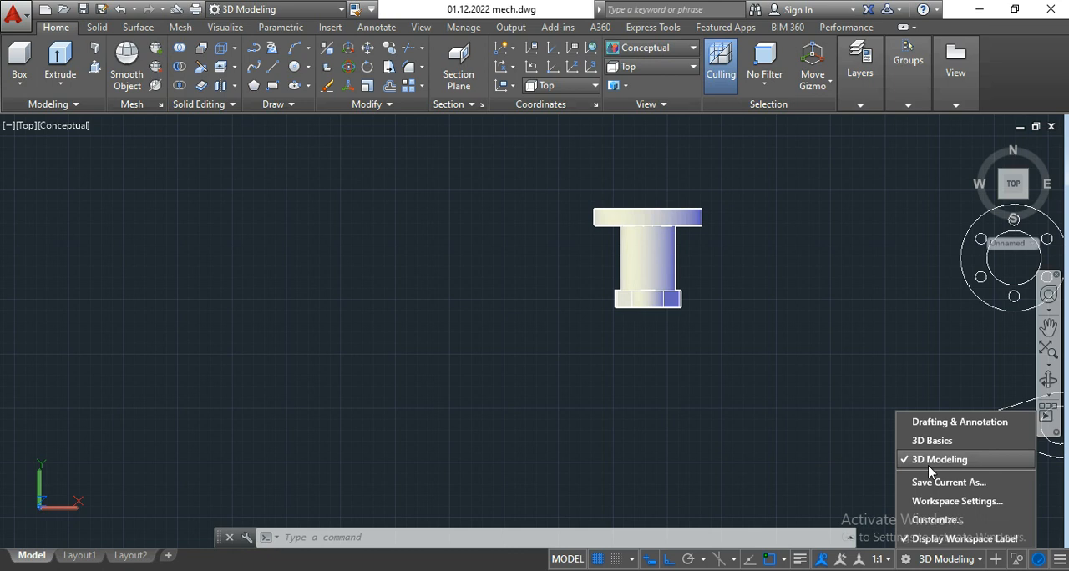
pyautogui.click(713, 370)
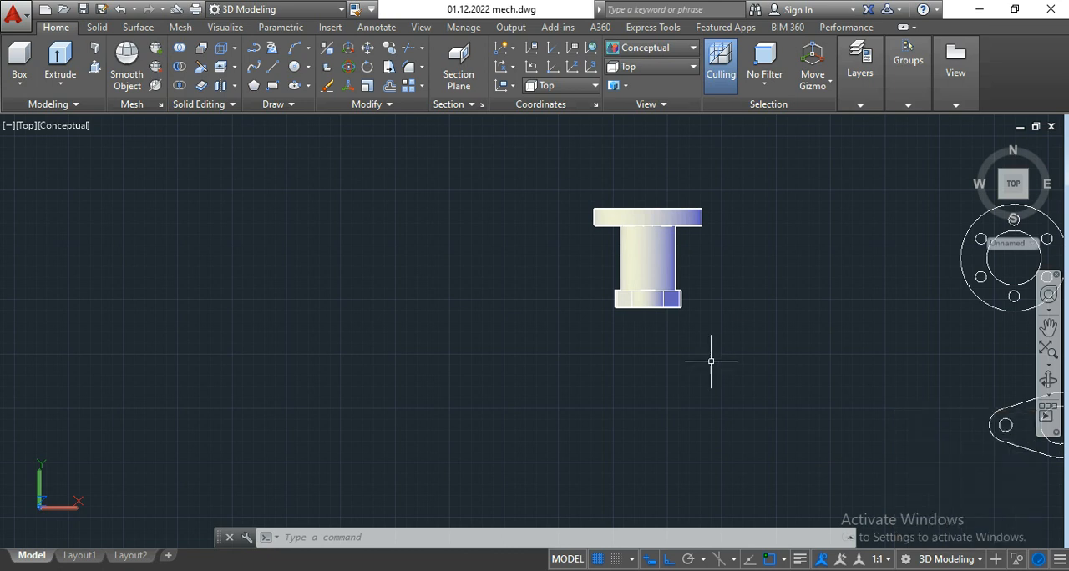
# Step: Switch to Photos to check the dimensioned isometric drawing of the flange, and return to the AutoCAD drawing
pyautogui.moveTo(731, 393); pyautogui.dragTo(475, 394, button='middle')
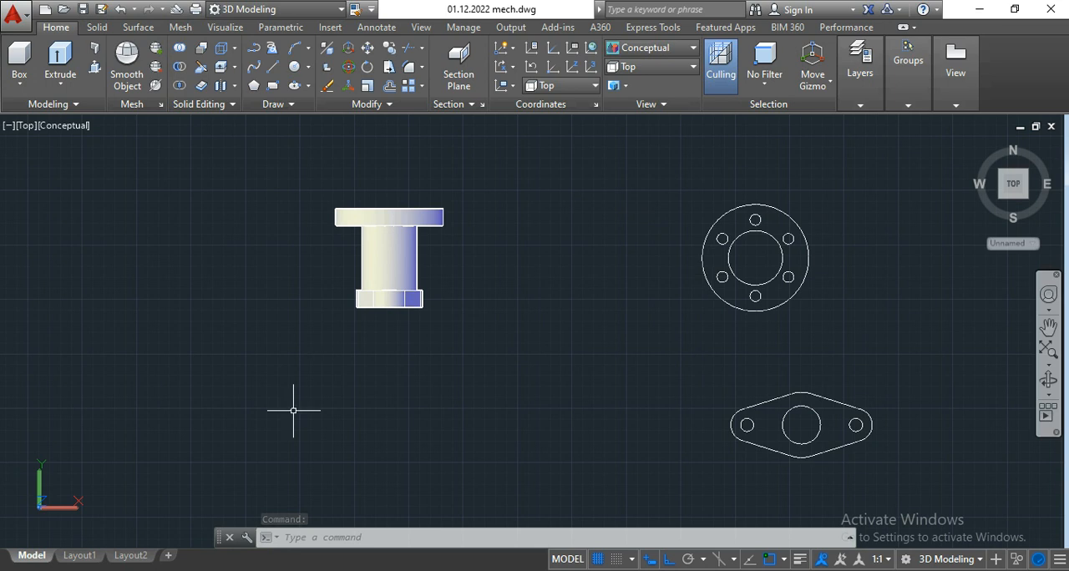
pyautogui.hotkey('alt', 'Tab')
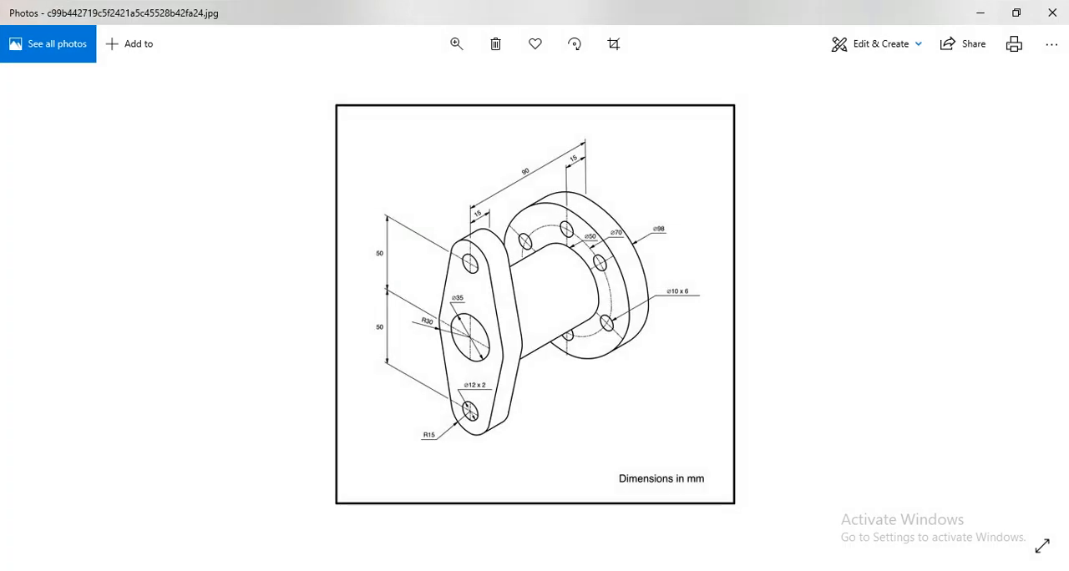
pyautogui.click(981, 18)
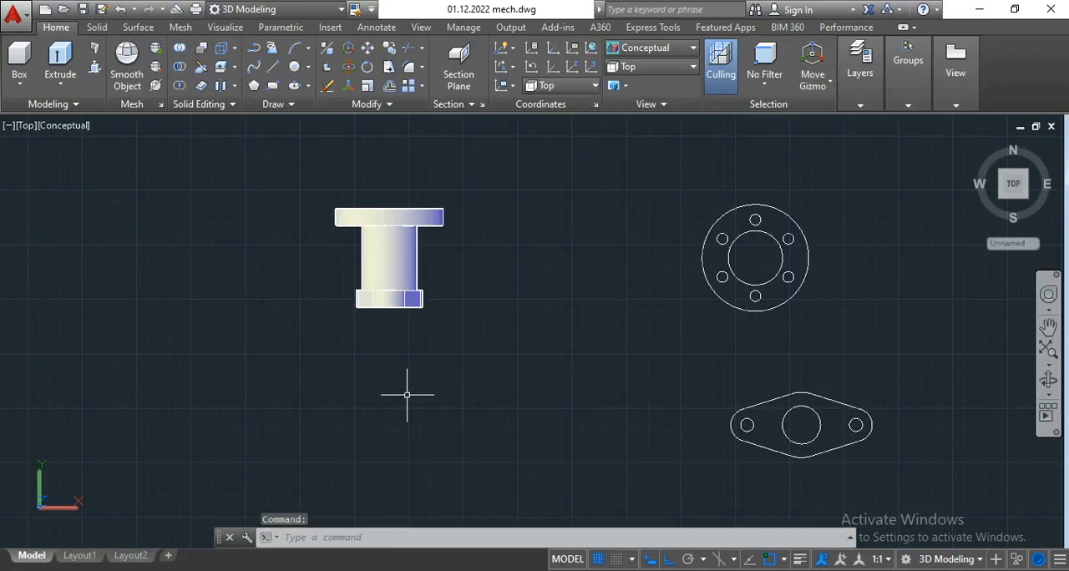
pyautogui.moveTo(408, 396); pyautogui.dragTo(573, 390, button='middle')
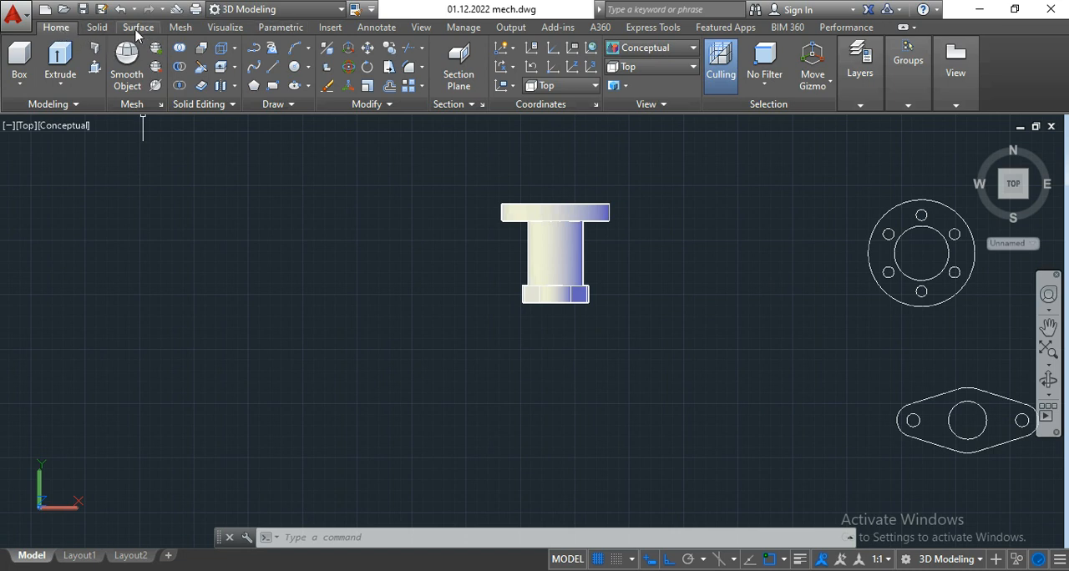
# Step: Attach the image c99b442719c5f2421a5c45528b42fa24 from the isomatric drawing folder as an external reference
pyautogui.click(330, 28)
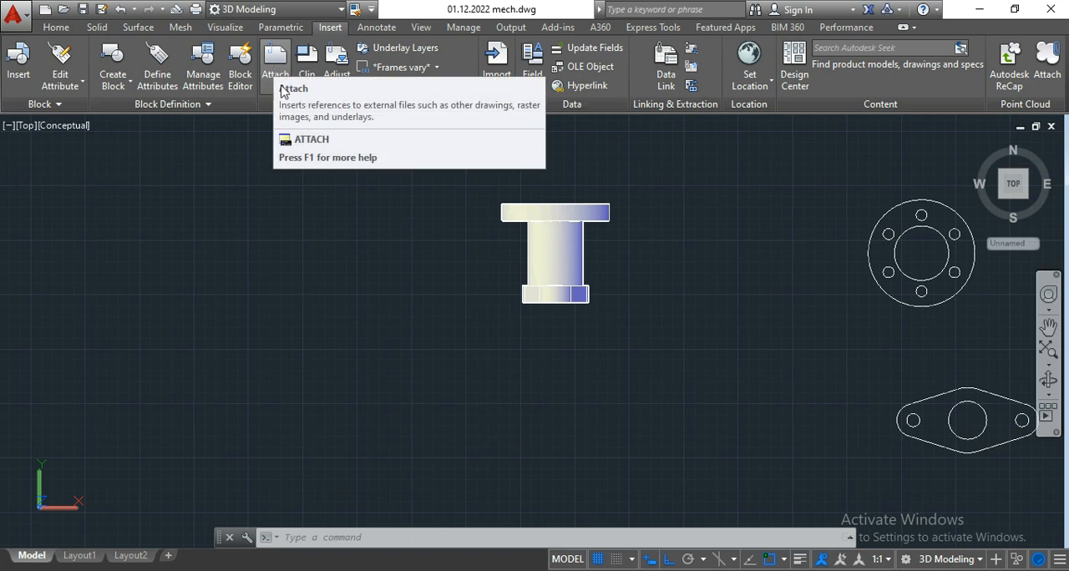
pyautogui.click(276, 65)
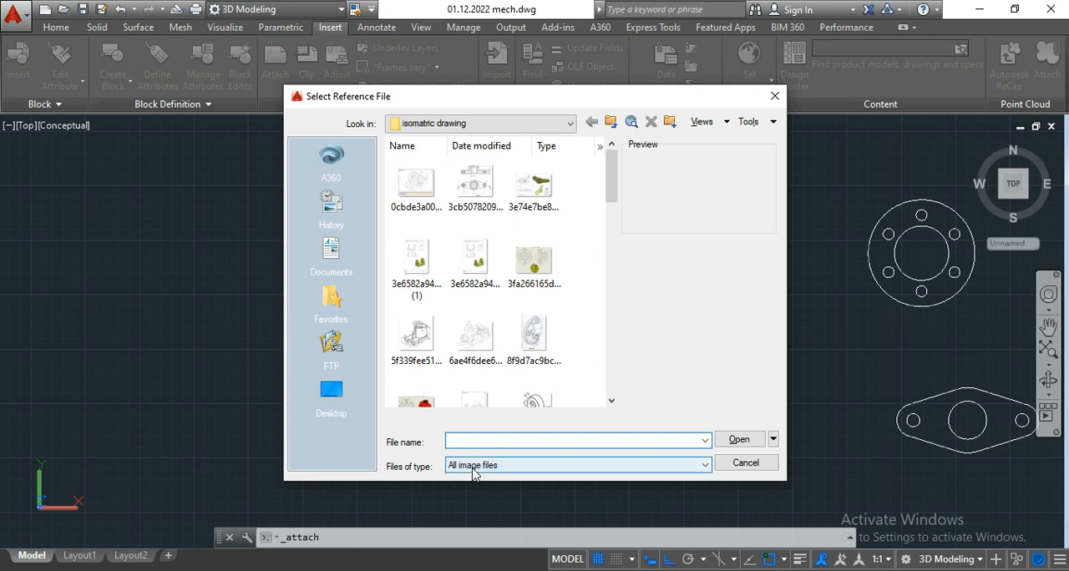
pyautogui.scroll(-3, 568, 322)
pyautogui.scroll(-5, 566, 351)
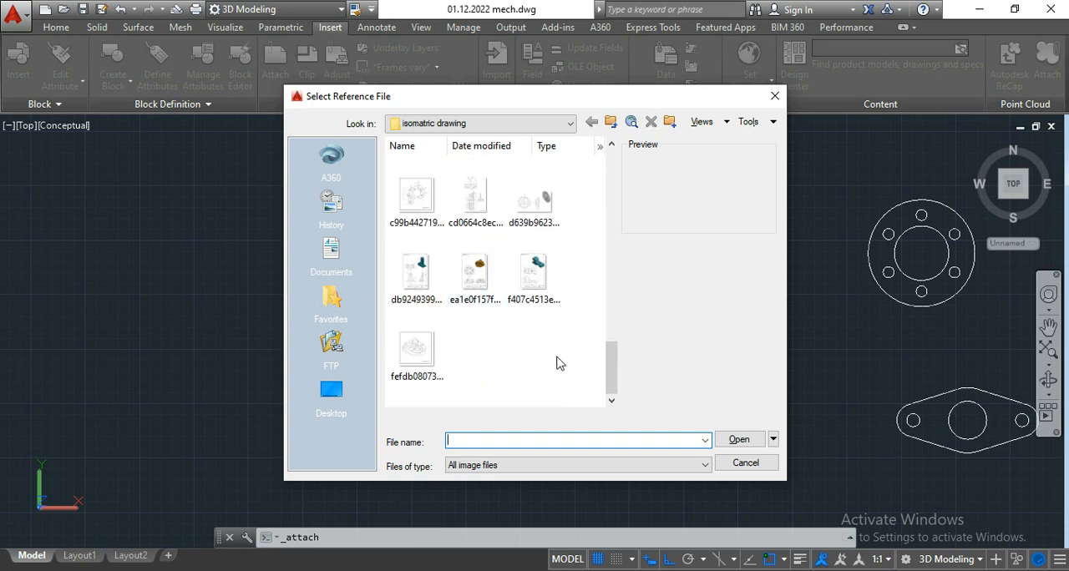
pyautogui.scroll(3, 509, 351)
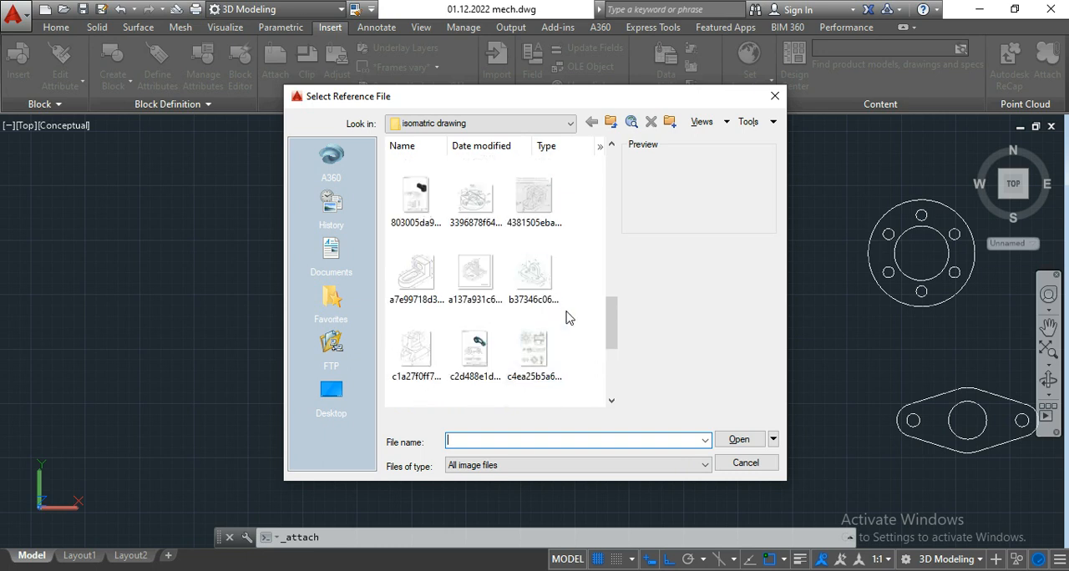
pyautogui.scroll(2, 567, 317)
pyautogui.scroll(2, 566, 318)
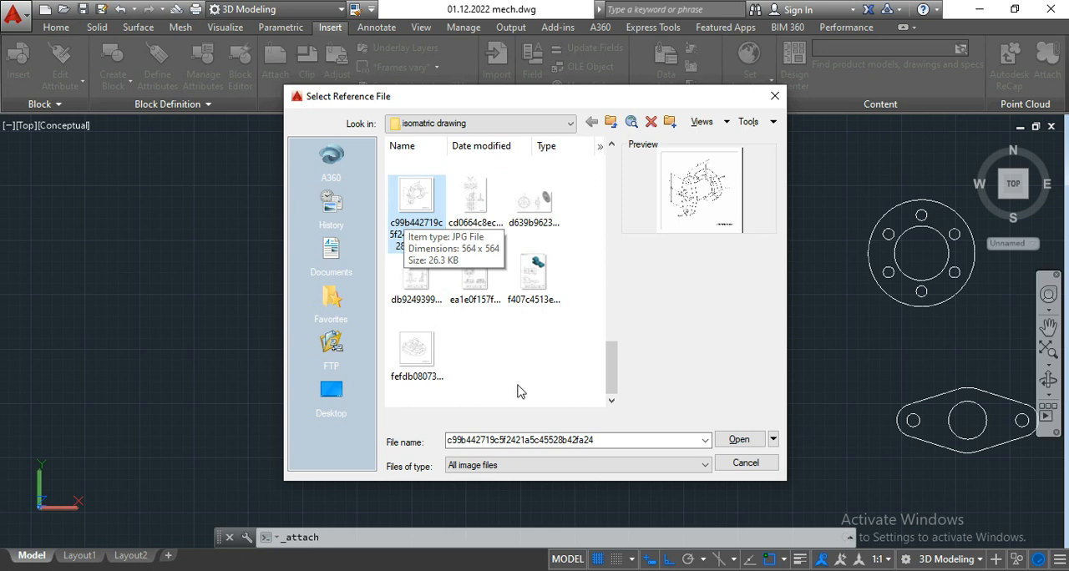
pyautogui.click(732, 447)
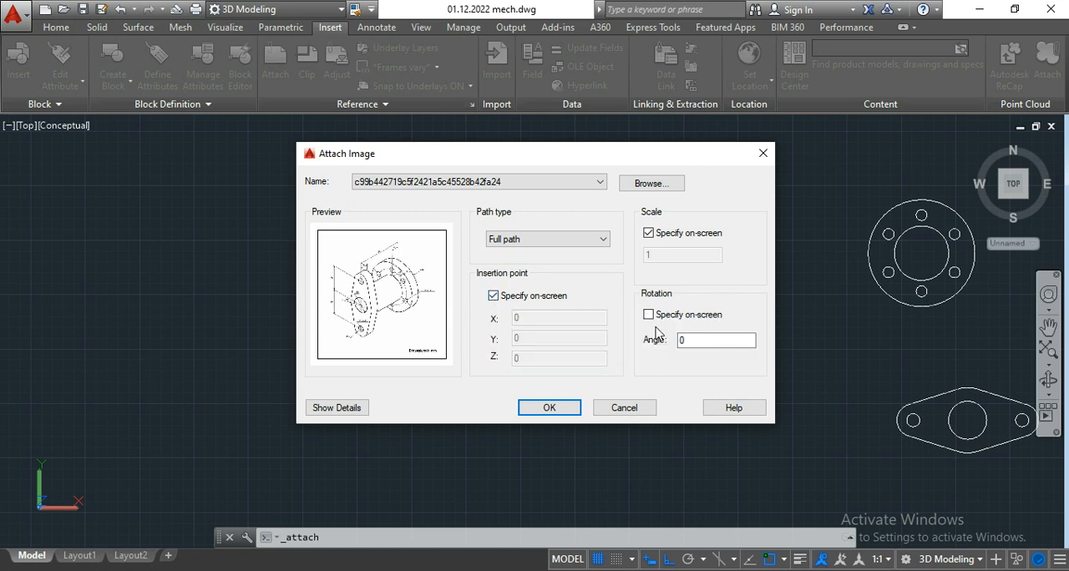
# Step: Keep the insertion point specified on-screen, accept the image settings and place the image's corner in the empty area left of the flange model
pyautogui.click(494, 297)
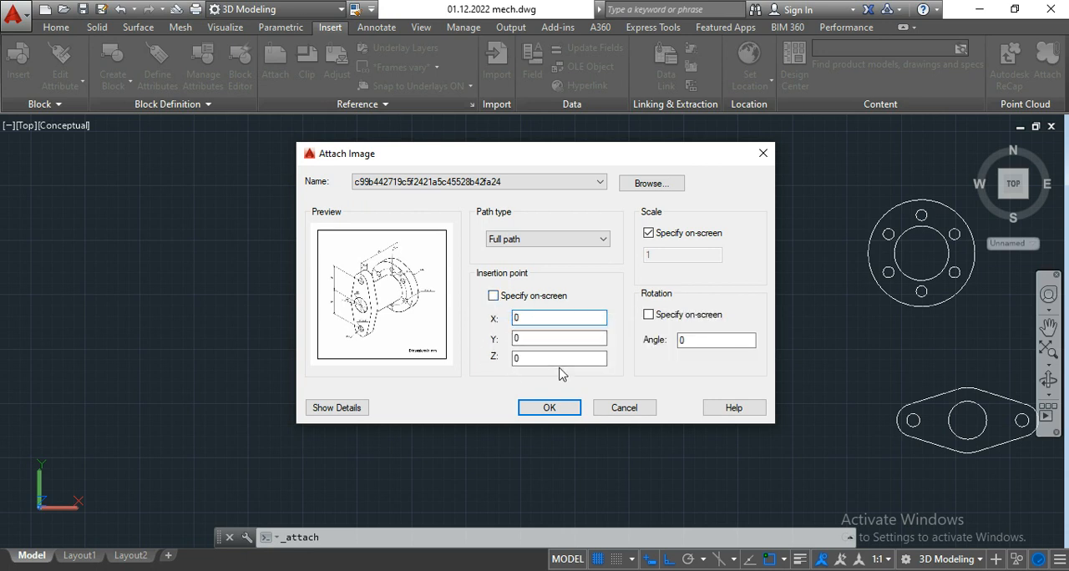
pyautogui.click(511, 299)
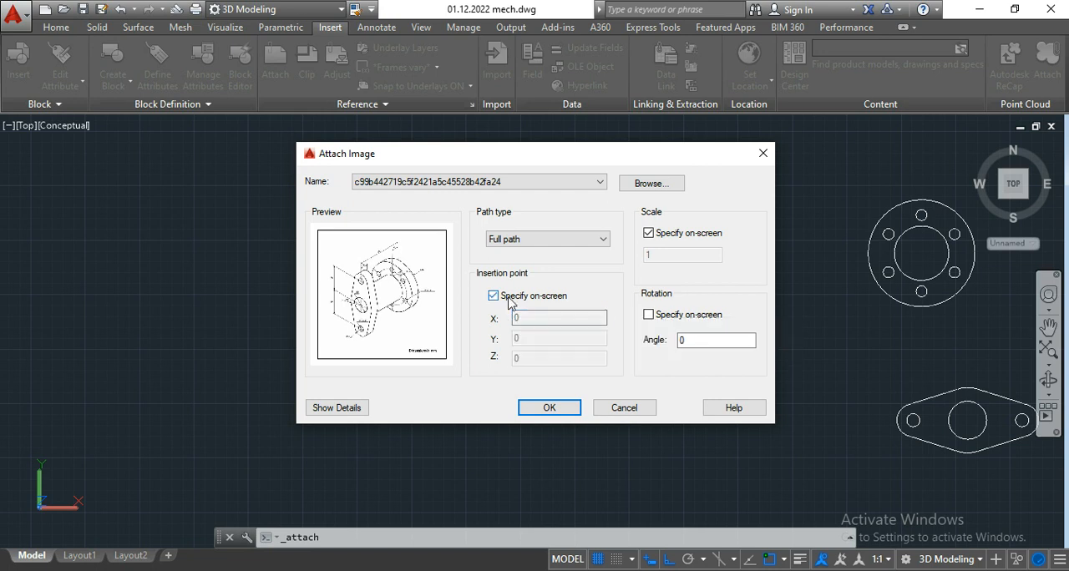
pyautogui.click(549, 408)
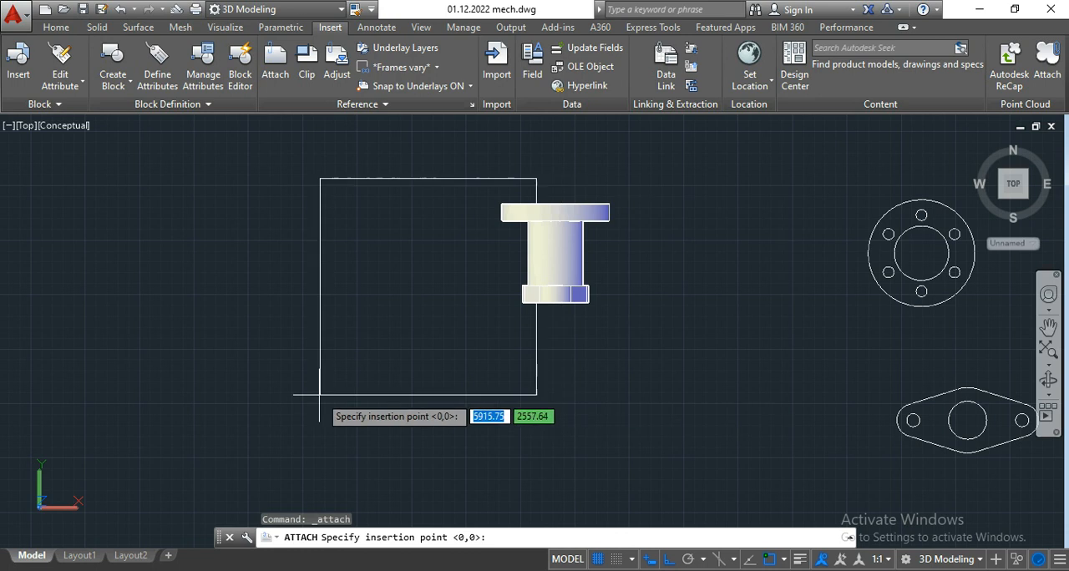
pyautogui.scroll(-2, 320, 394)
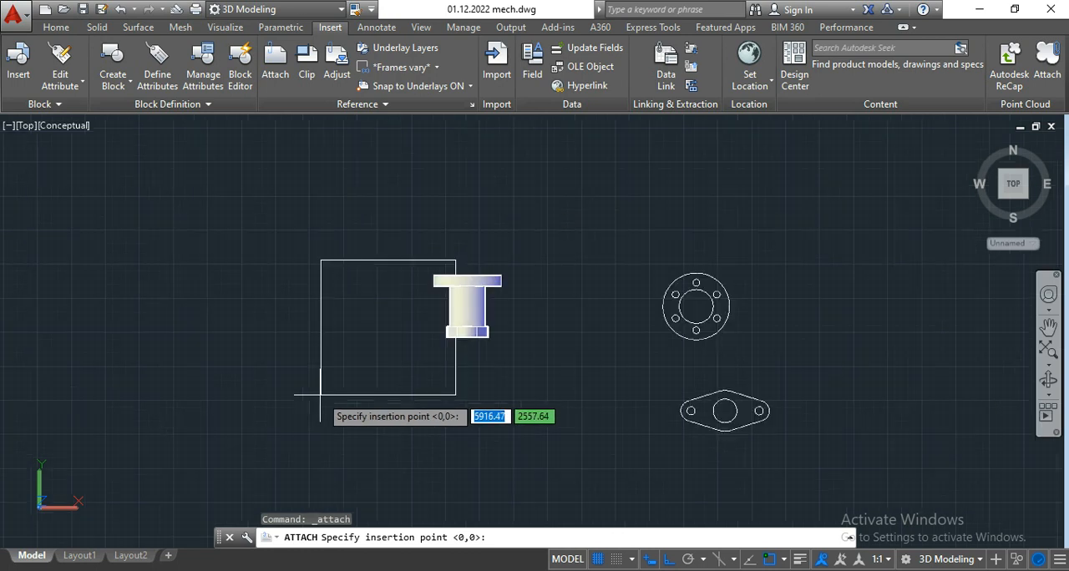
pyautogui.click(245, 371)
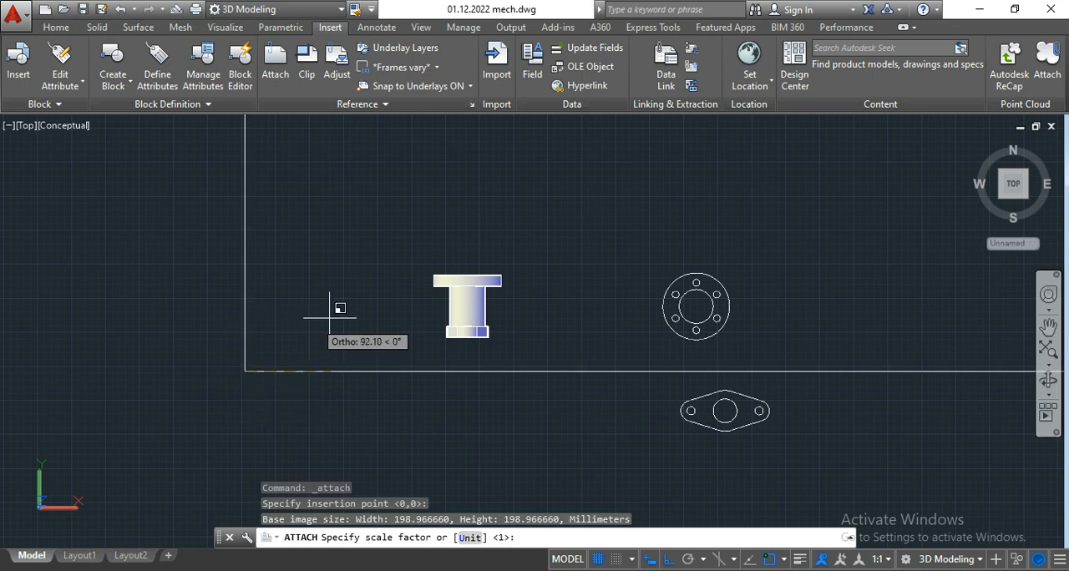
# Step: Set the attached image's unit to MM and its scale factor to 50
pyautogui.scroll(-3, 351, 305)
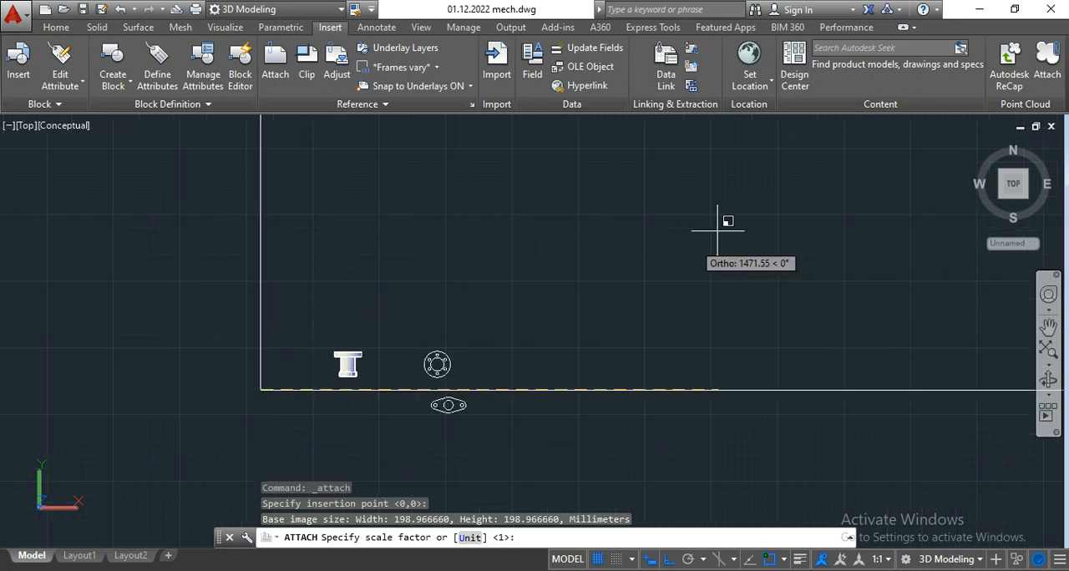
pyautogui.scroll(-3, 719, 271)
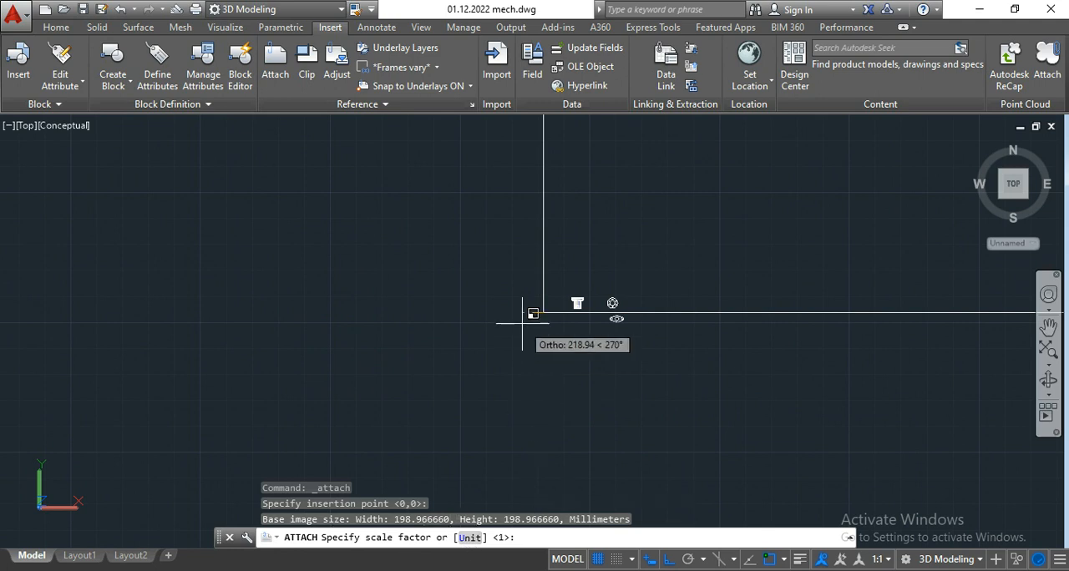
pyautogui.scroll(2, 547, 306)
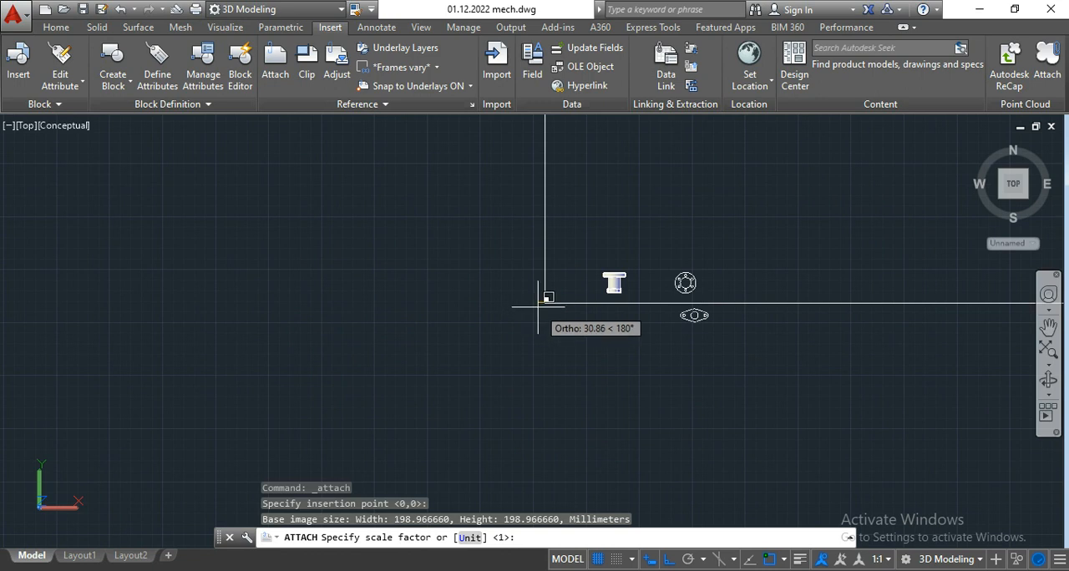
pyautogui.click(469, 538)
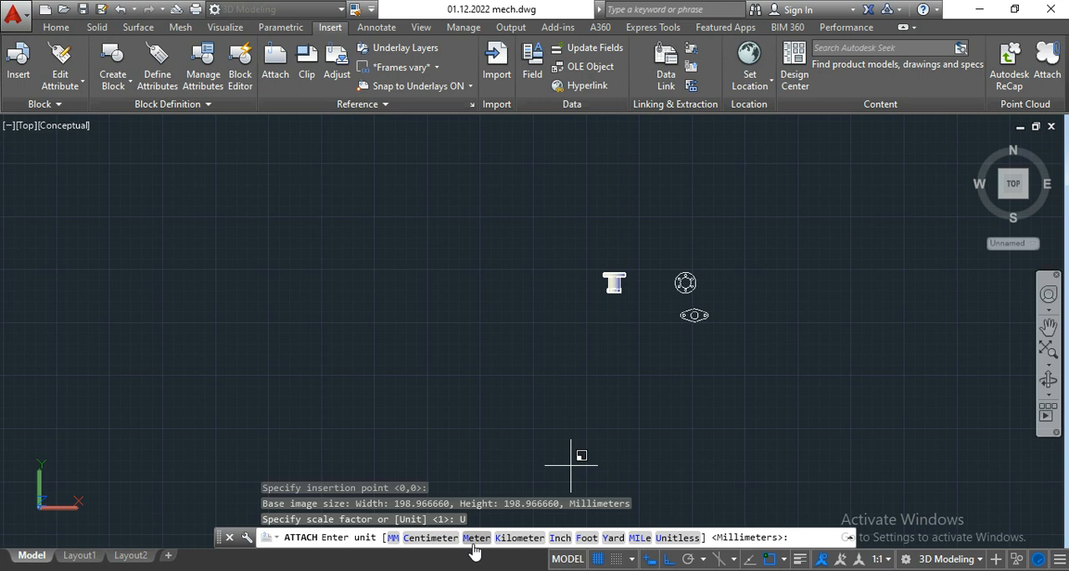
pyautogui.click(392, 538)
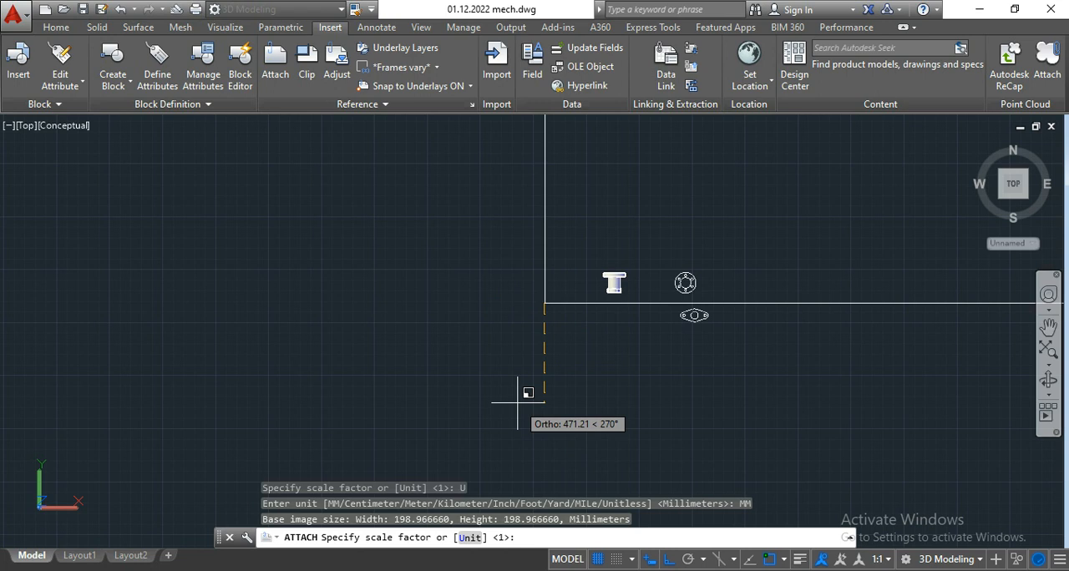
pyautogui.write('50')
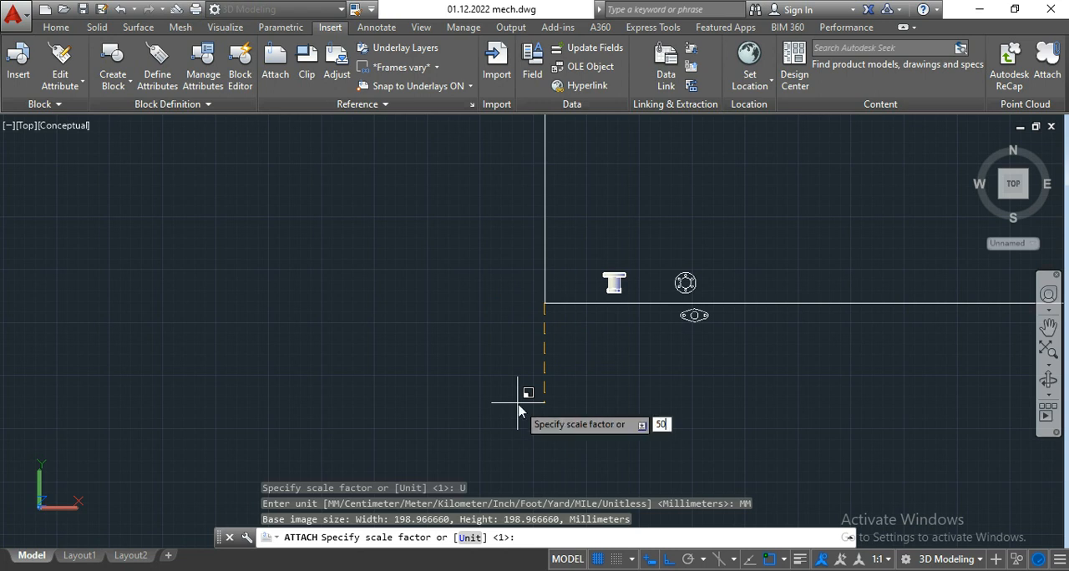
pyautogui.press('Return')
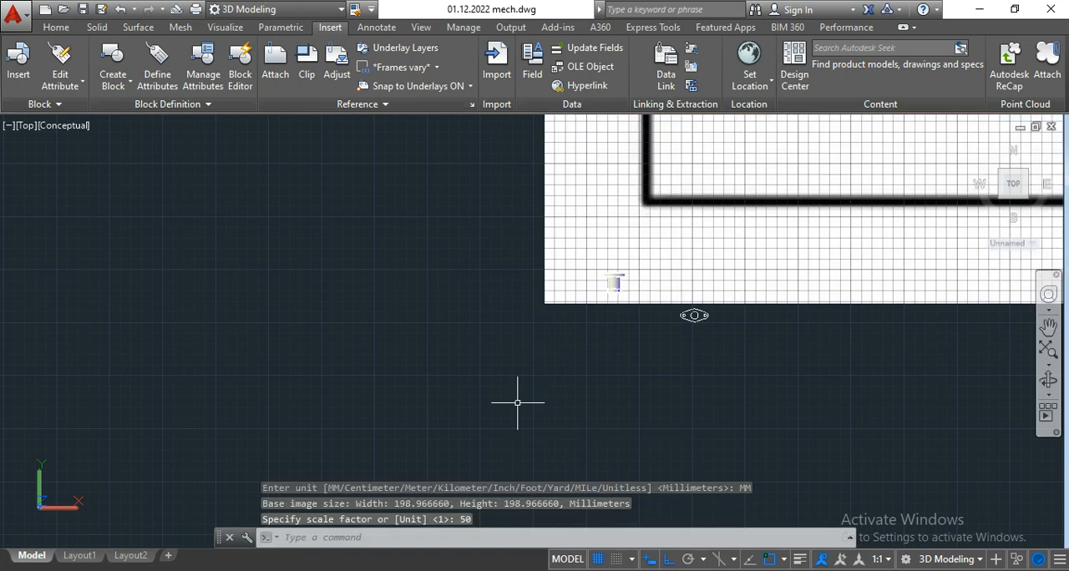
# Step: Check the size of the attached flange image scaled by 50, and delete it from the drawing
pyautogui.scroll(-5, 510, 401)
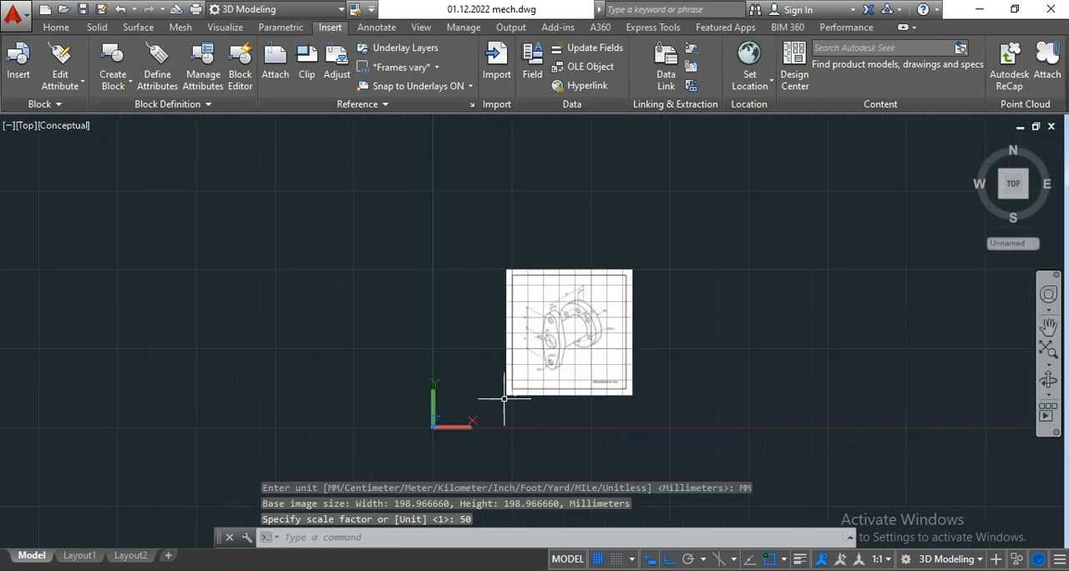
pyautogui.scroll(5, 569, 318)
pyautogui.scroll(-5, 576, 335)
pyautogui.scroll(2, 546, 351)
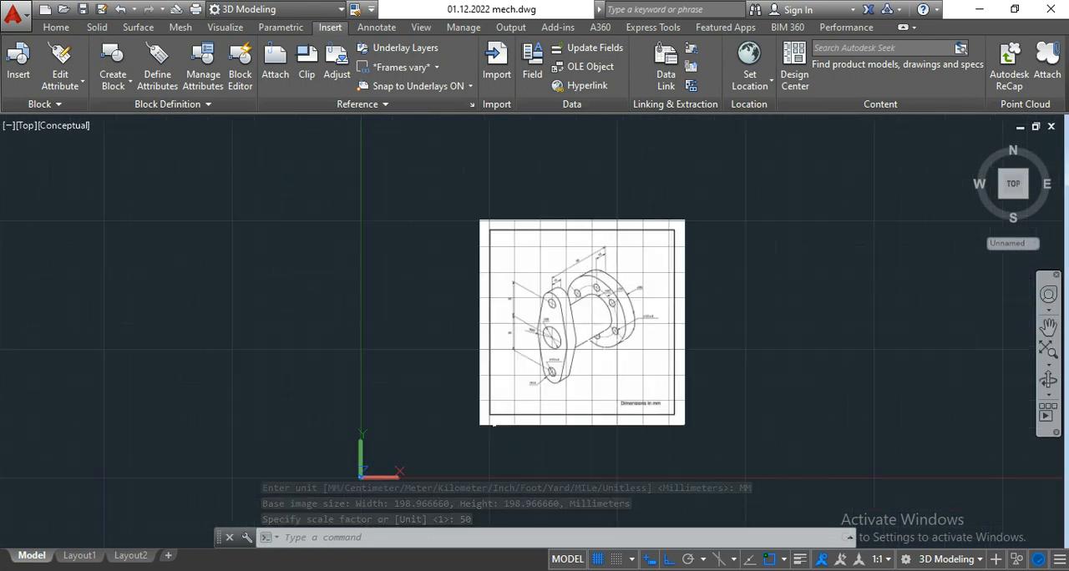
pyautogui.scroll(2, 627, 362)
pyautogui.moveTo(711, 322); pyautogui.dragTo(632, 323, button='middle')
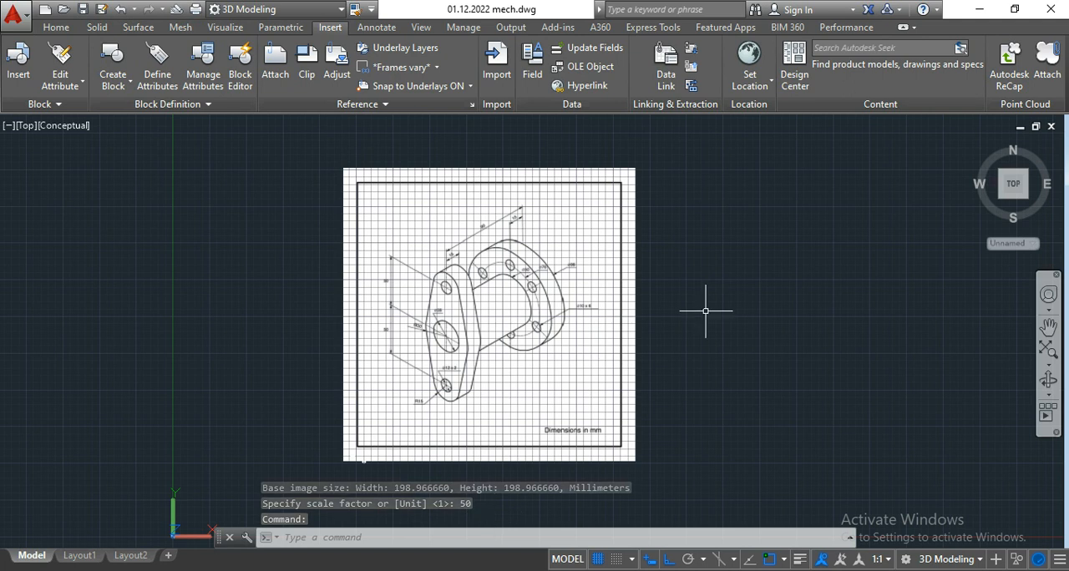
pyautogui.click(792, 249)
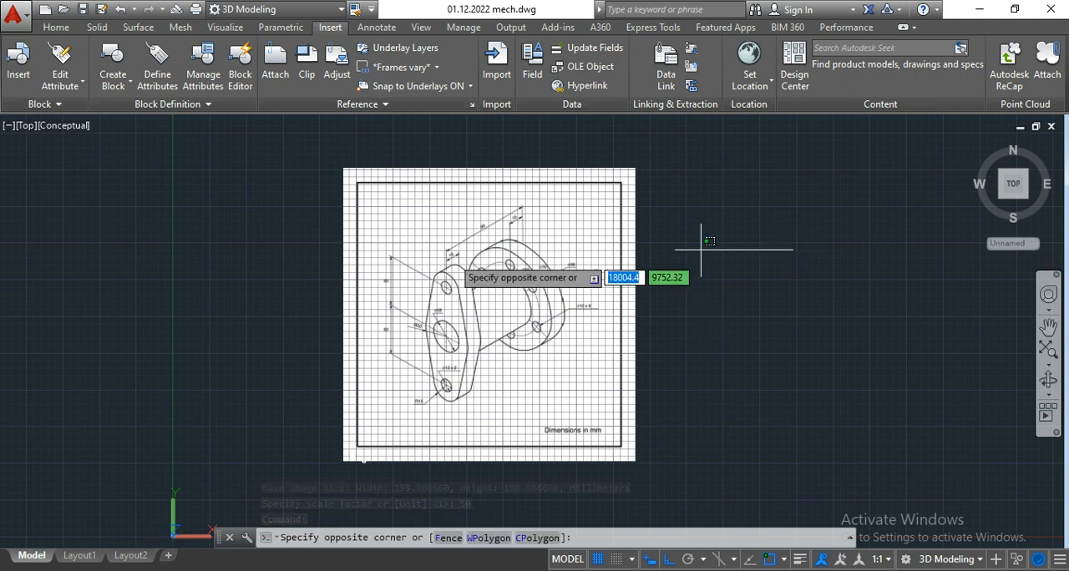
pyautogui.click(269, 160)
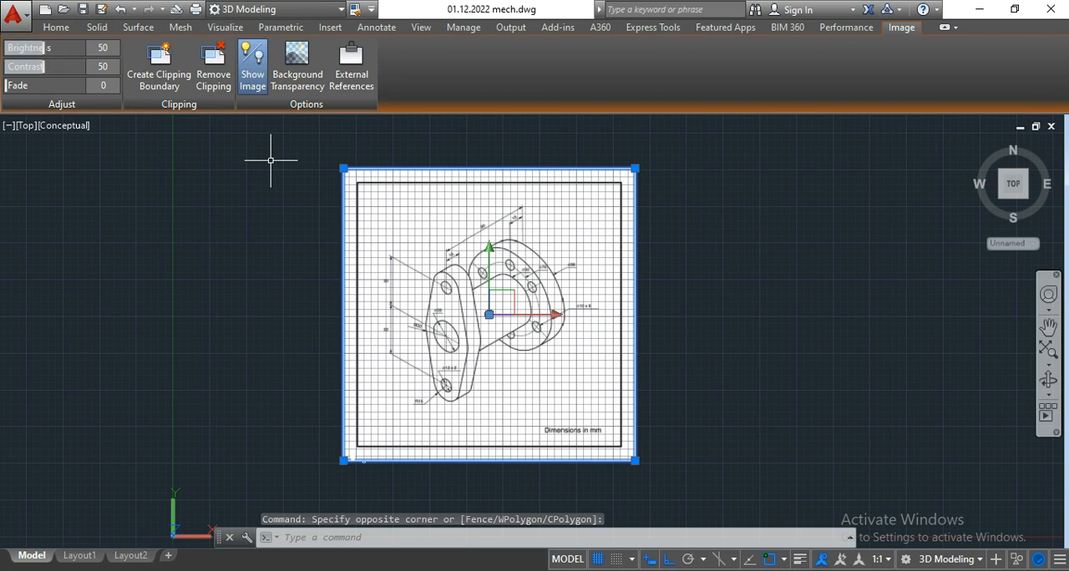
pyautogui.press('Delete')
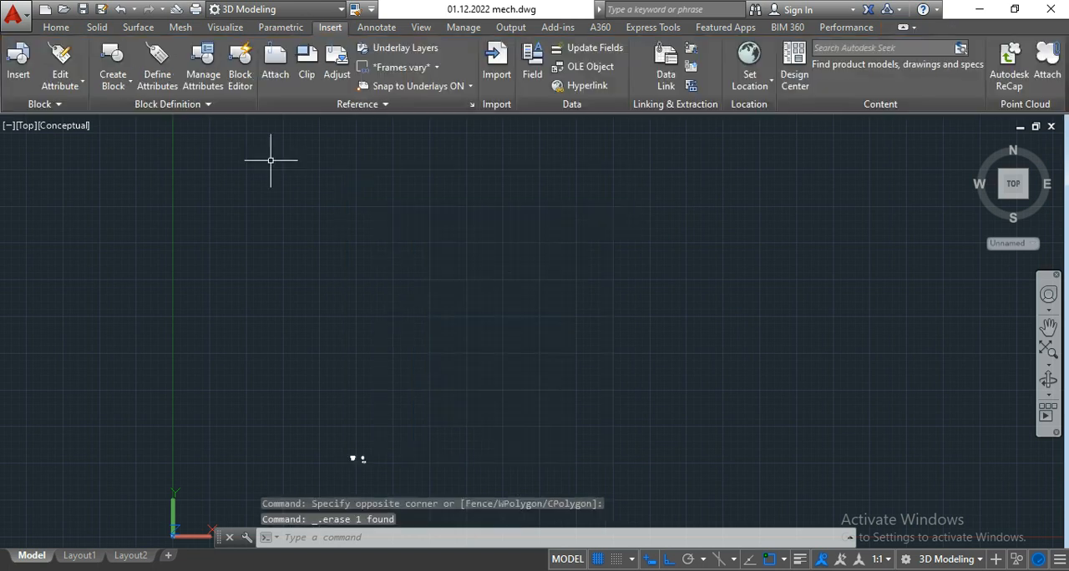
# Step: Choose the image c99b442719c5f2421a5c45528b42fa24 from the isomatric drawing folder to attach again as a reference
pyautogui.click(276, 62)
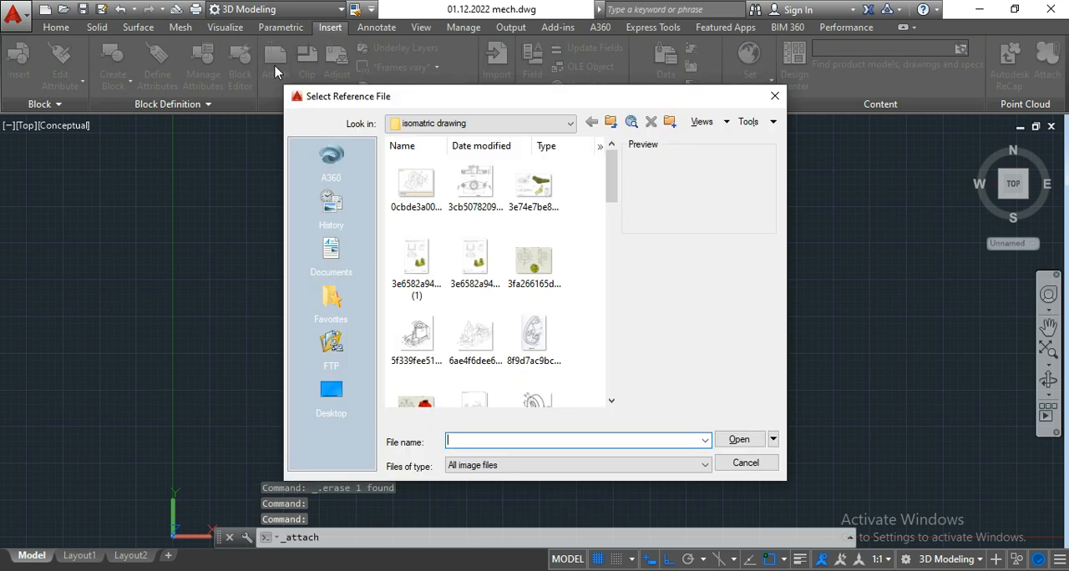
pyautogui.scroll(-6, 485, 314)
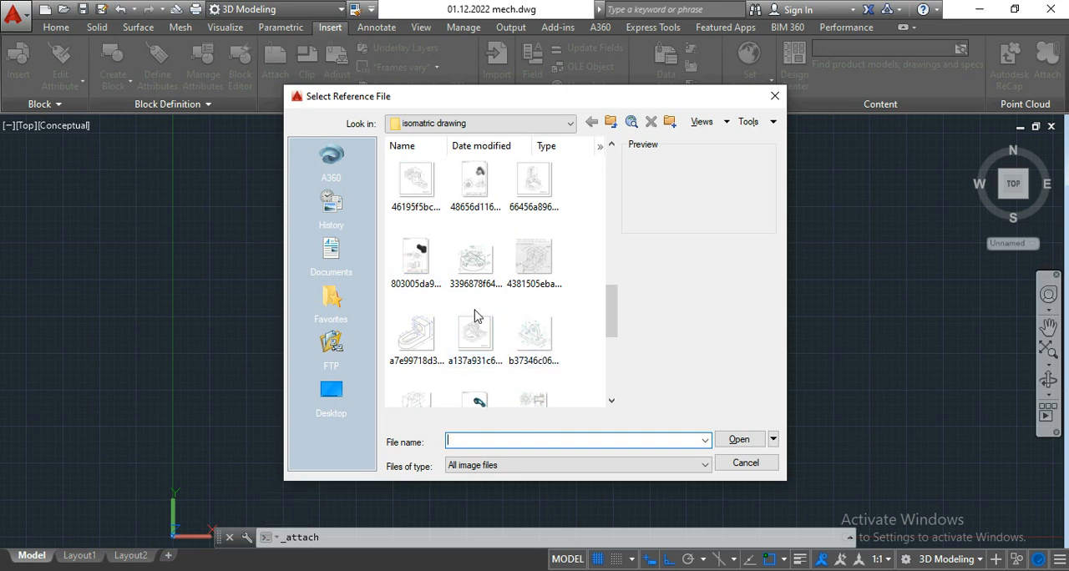
pyautogui.scroll(3, 475, 312)
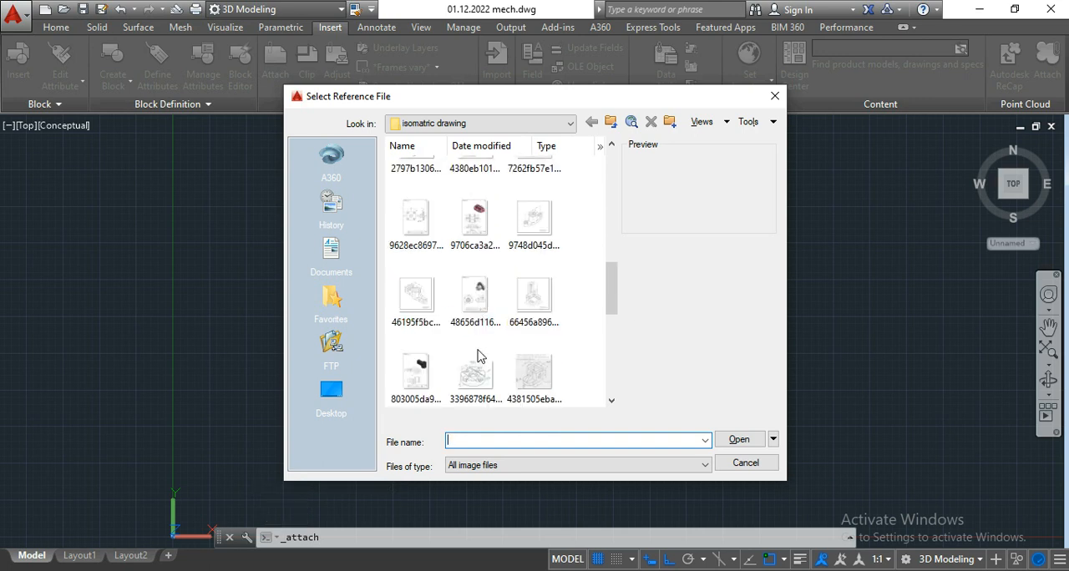
pyautogui.click(419, 302)
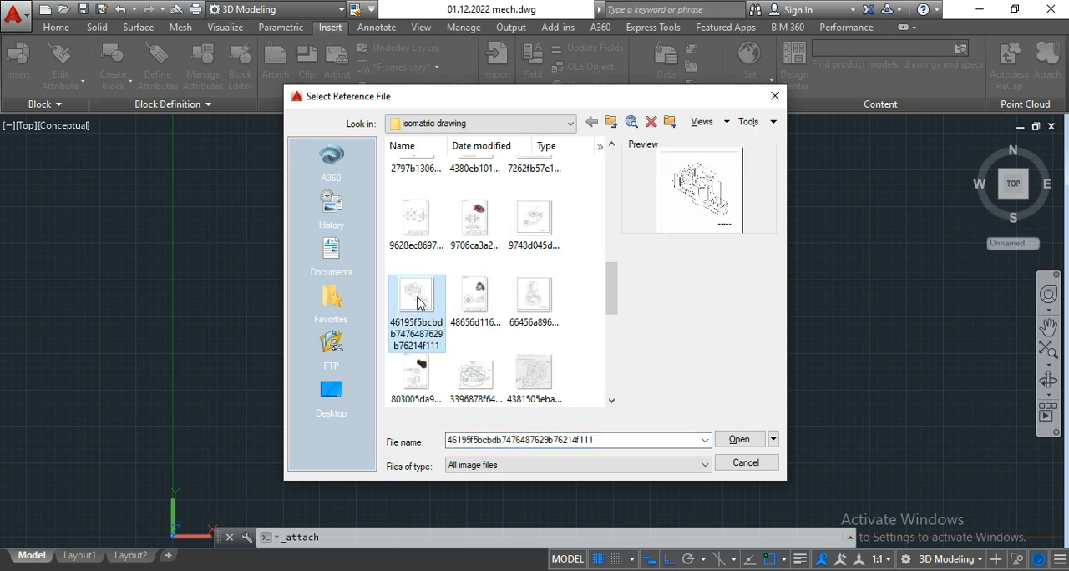
pyautogui.scroll(-3, 551, 368)
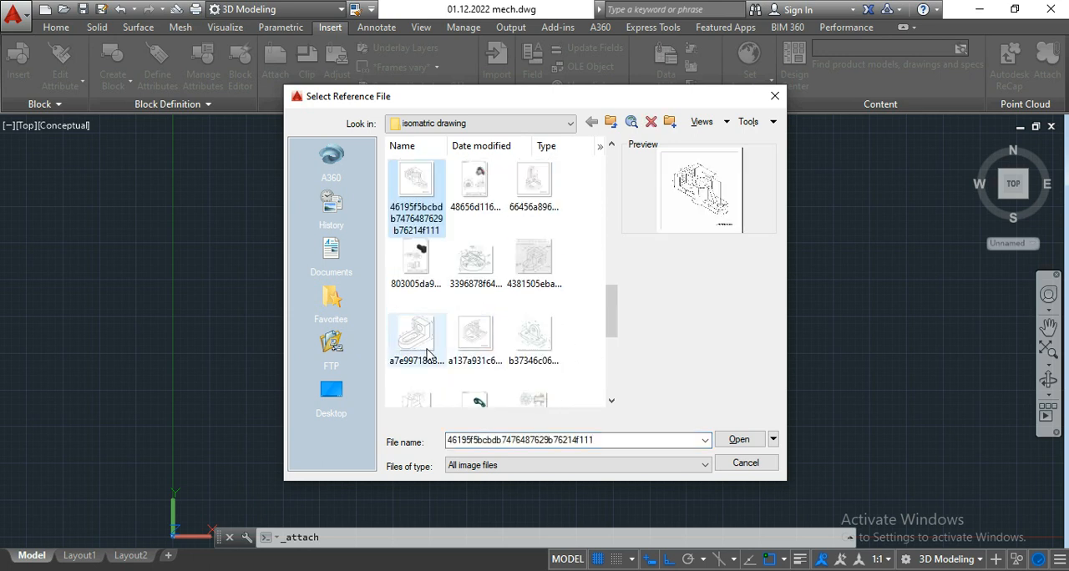
pyautogui.scroll(-3, 595, 332)
pyautogui.click(532, 220)
pyautogui.click(416, 297)
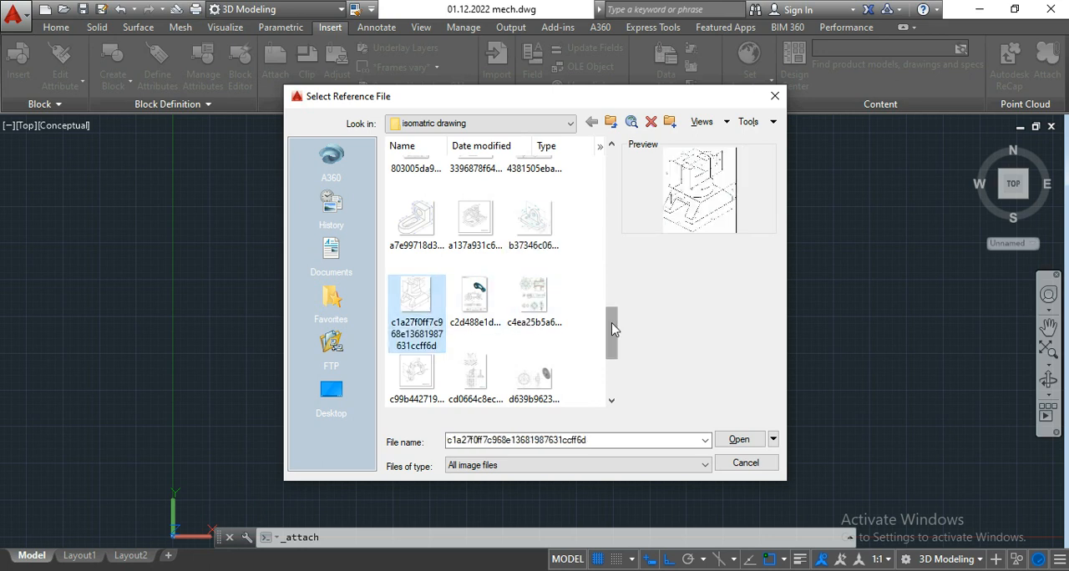
pyautogui.scroll(-3, 613, 329)
pyautogui.click(421, 267)
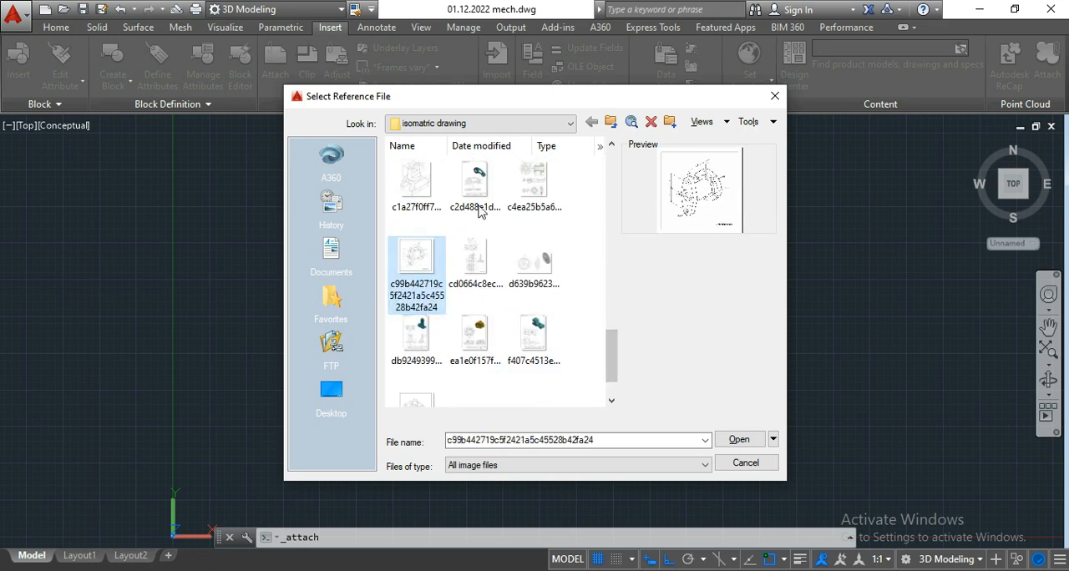
pyautogui.click(739, 440)
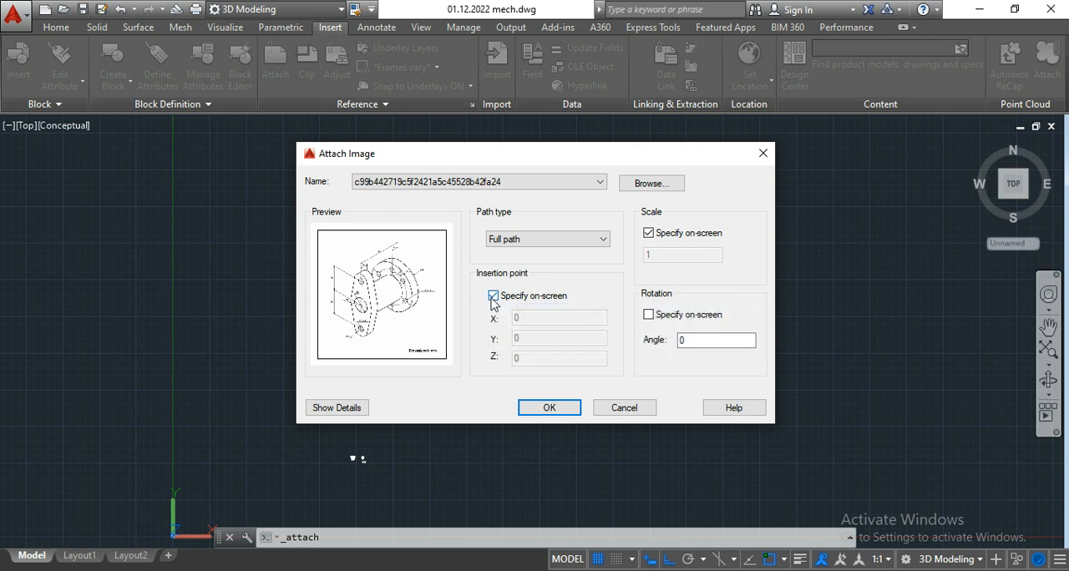
# Step: Accept the image settings, place the image's corner in the empty area right of the flange views and keep the default scale factor of 1
pyautogui.click(550, 410)
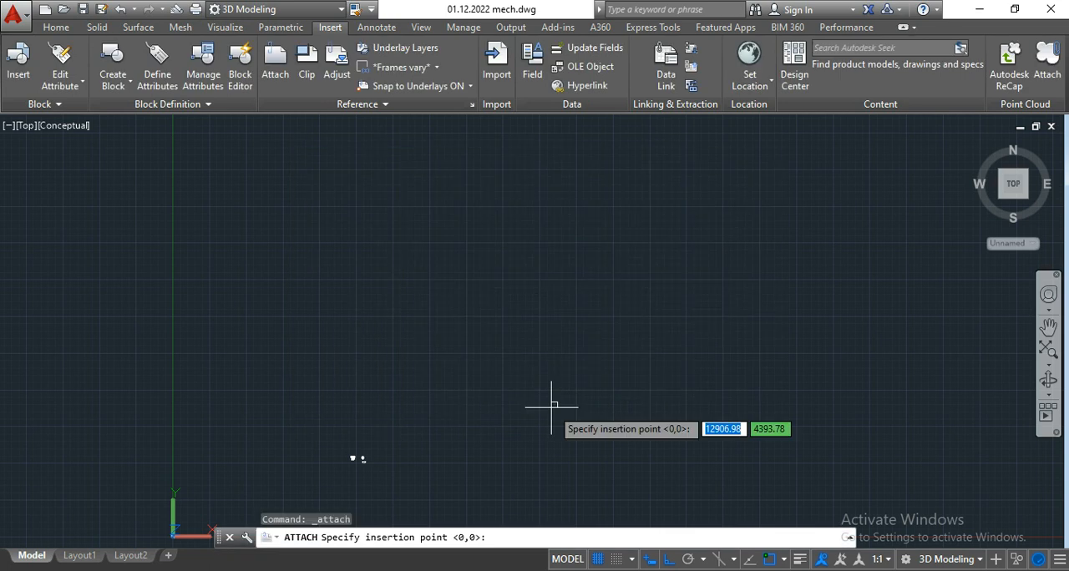
pyautogui.scroll(2, 346, 460)
pyautogui.scroll(8, 630, 370)
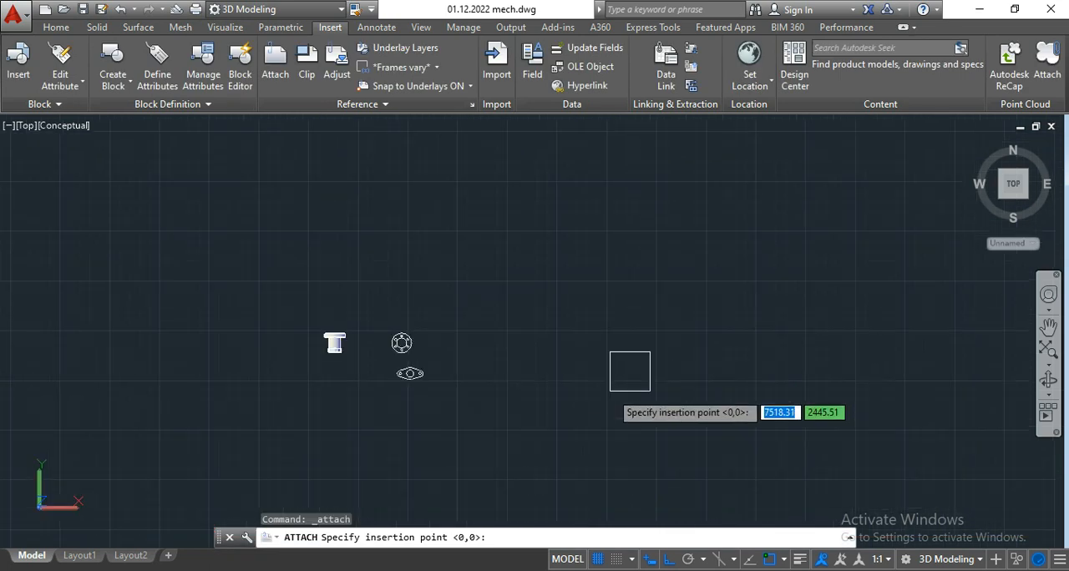
pyautogui.click(491, 309)
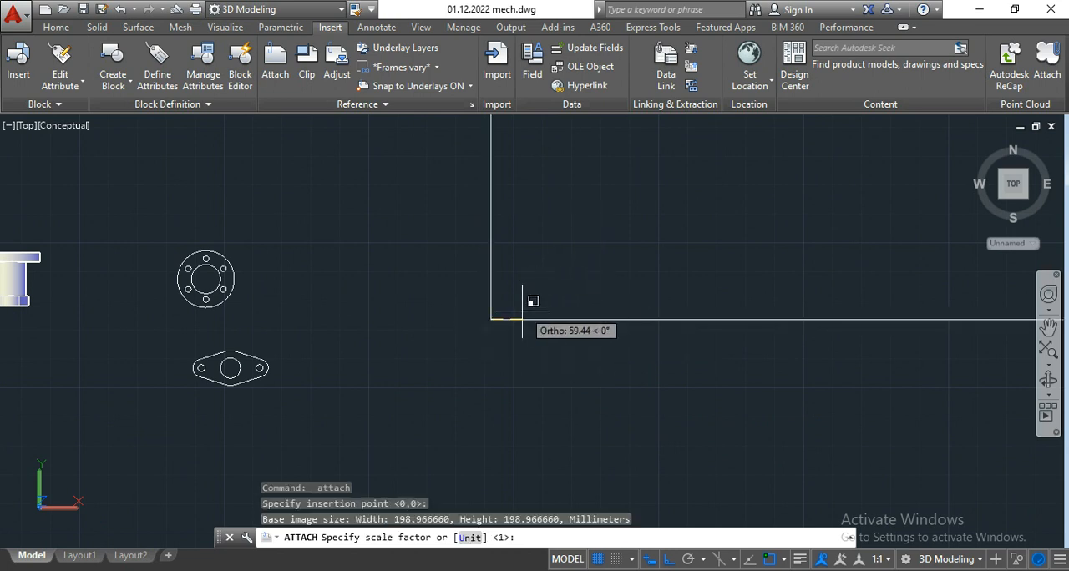
pyautogui.scroll(-2, 571, 292)
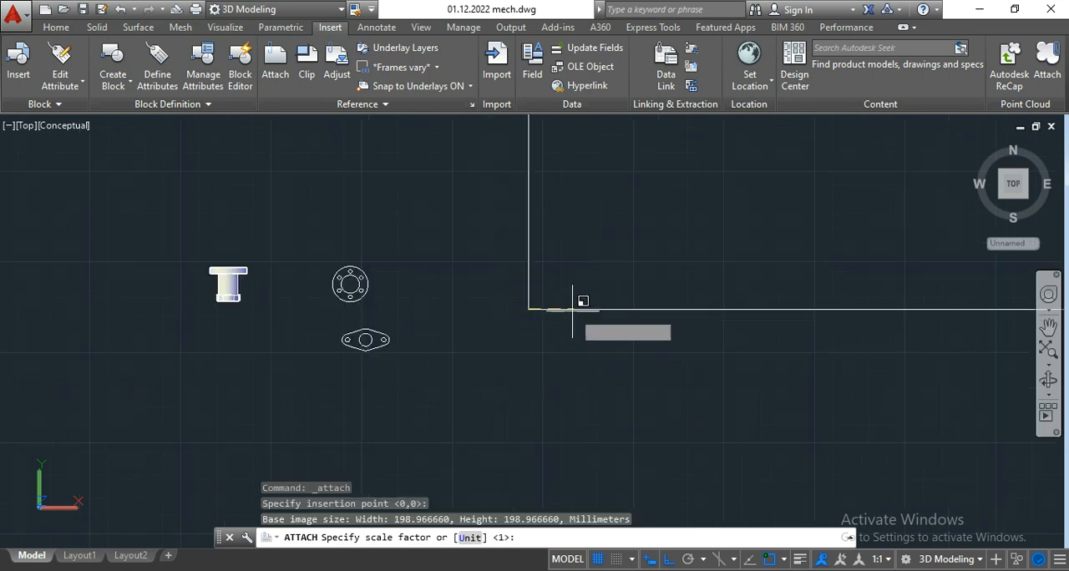
pyautogui.scroll(-3, 573, 284)
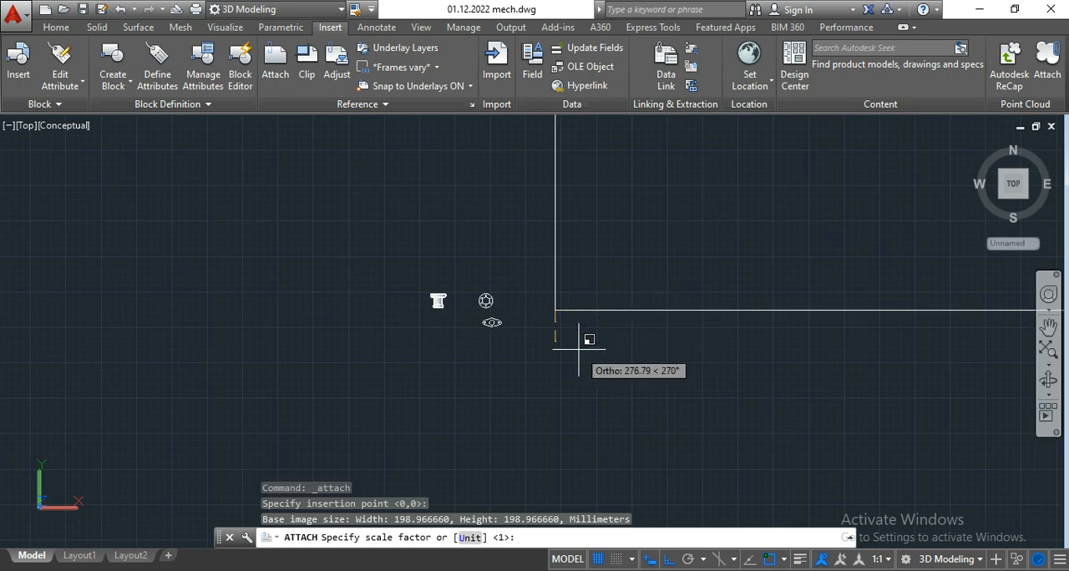
pyautogui.press('Return')
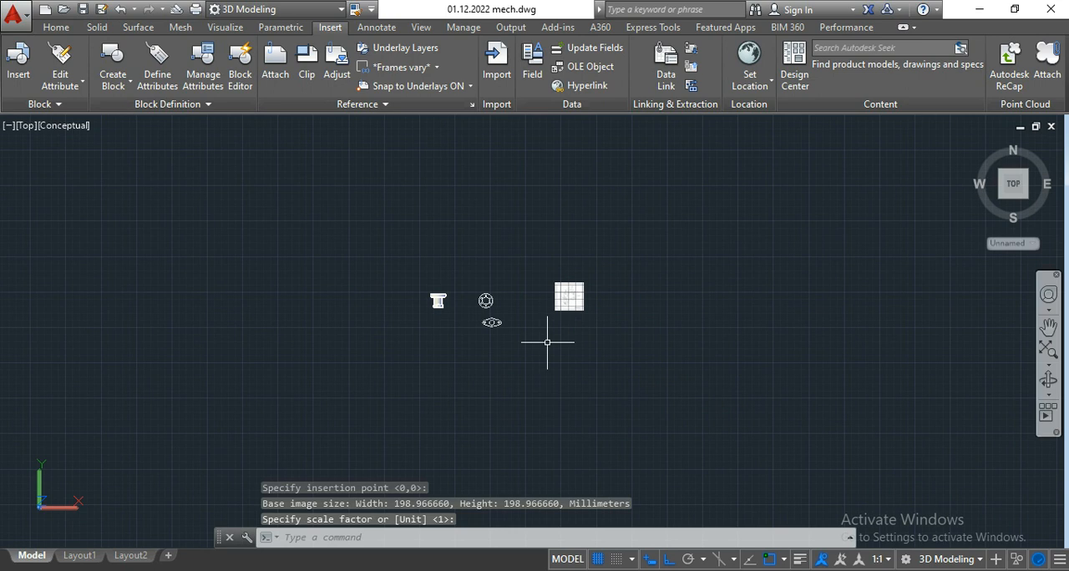
# Step: Inspect the newly attached image up close to check its size and legibility
pyautogui.scroll(5, 568, 302)
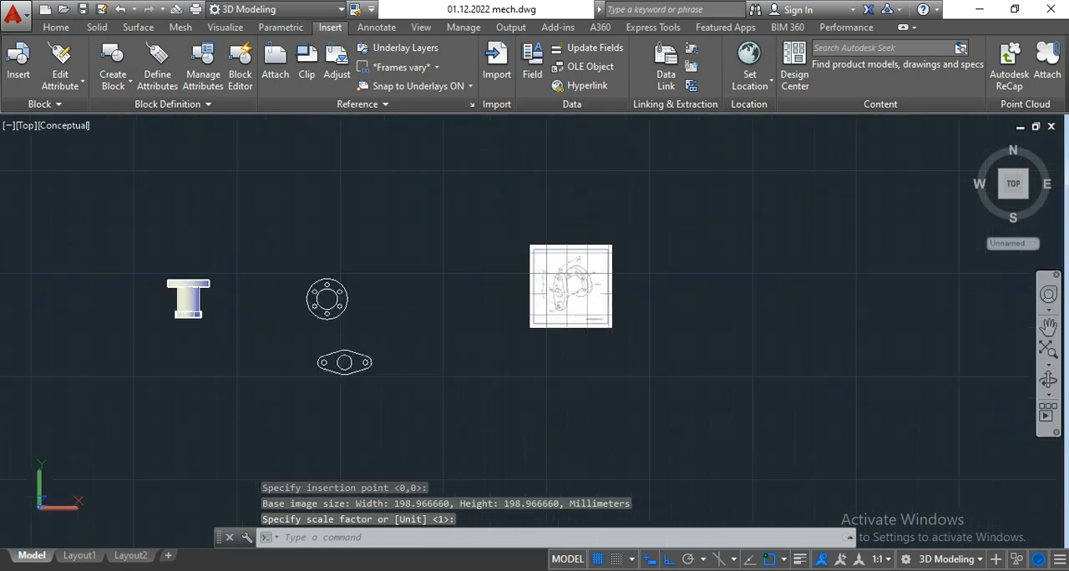
pyautogui.scroll(3, 573, 294)
pyautogui.moveTo(448, 284); pyautogui.dragTo(353, 284, button='middle')
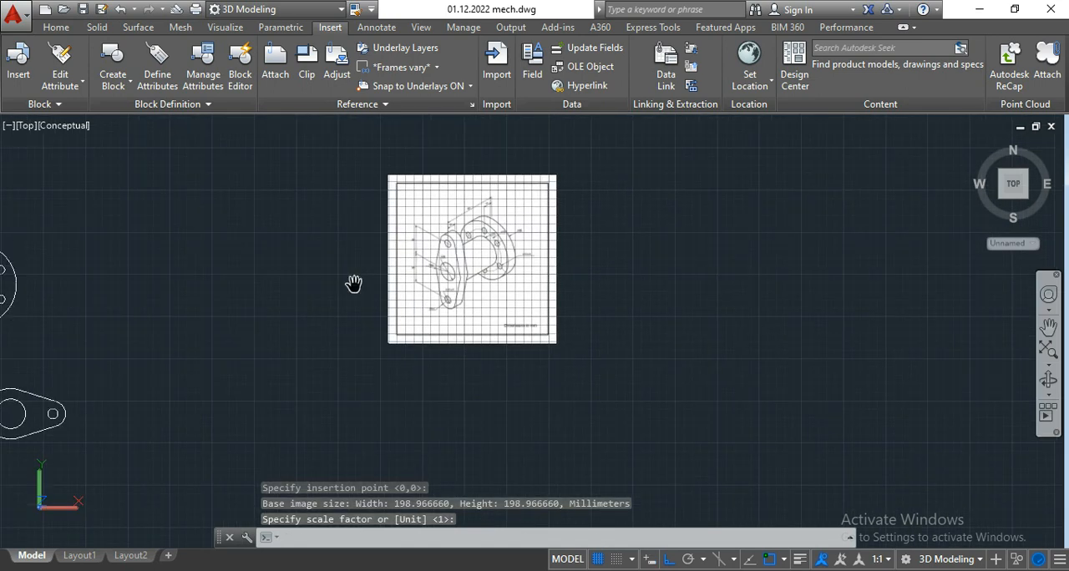
pyautogui.scroll(3, 354, 284)
pyautogui.scroll(-4, 304, 366)
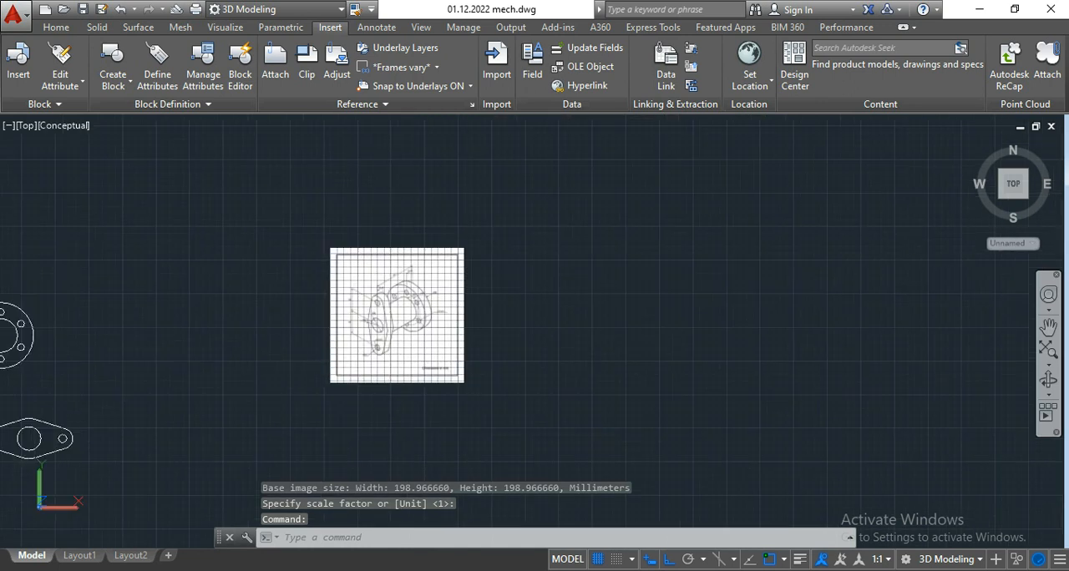
pyautogui.scroll(2, 514, 327)
pyautogui.moveTo(494, 354); pyautogui.dragTo(452, 322, button='middle')
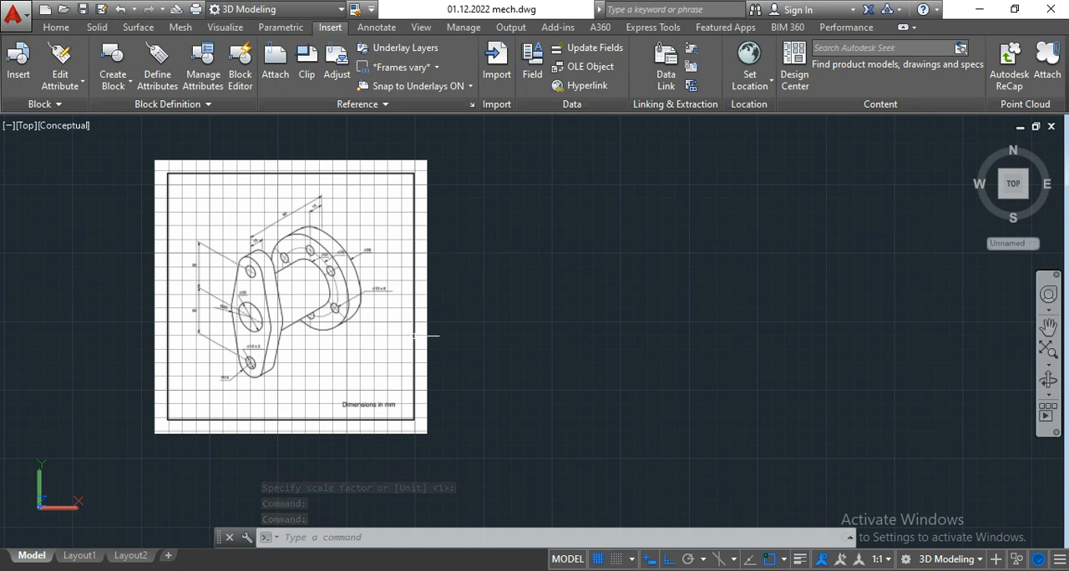
# Step: Examine the flange drawing's dimensions with empty modelling space kept in view beside the image
pyautogui.click(57, 28)
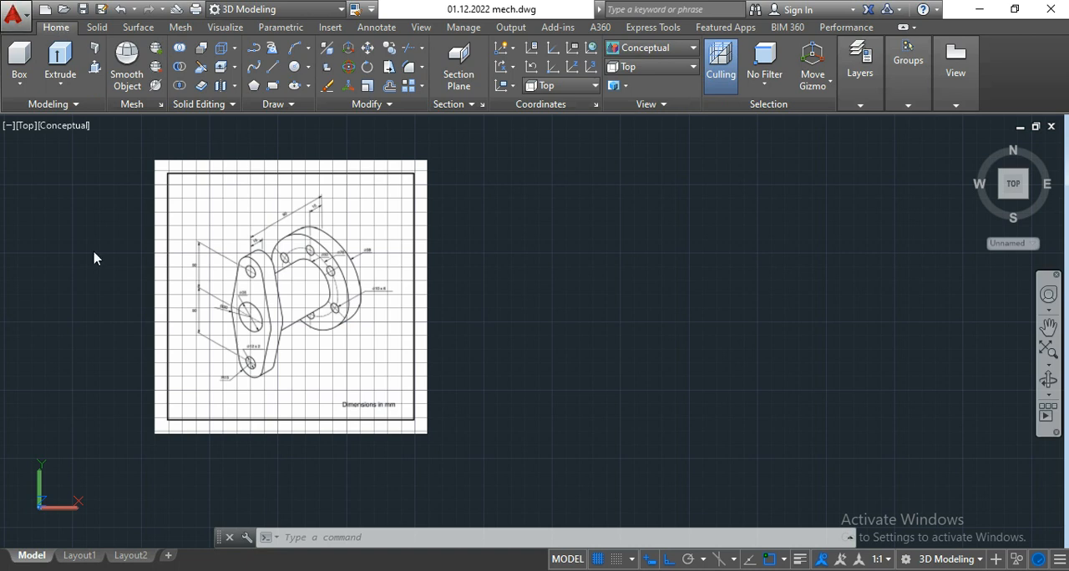
pyautogui.moveTo(495, 318); pyautogui.dragTo(511, 310, button='middle')
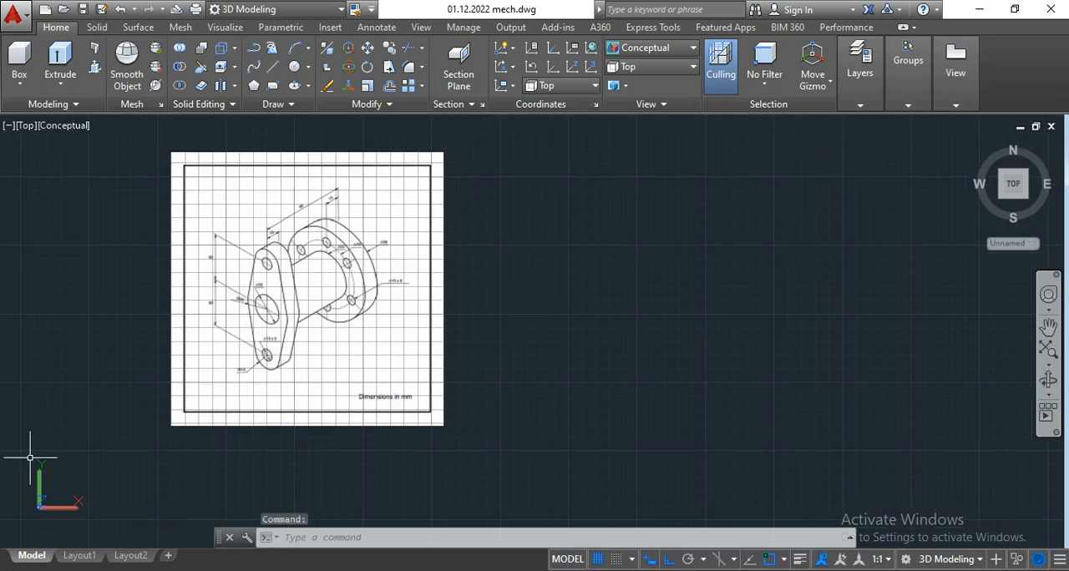
pyautogui.scroll(2, 326, 347)
pyautogui.moveTo(549, 354); pyautogui.dragTo(518, 367, button='middle')
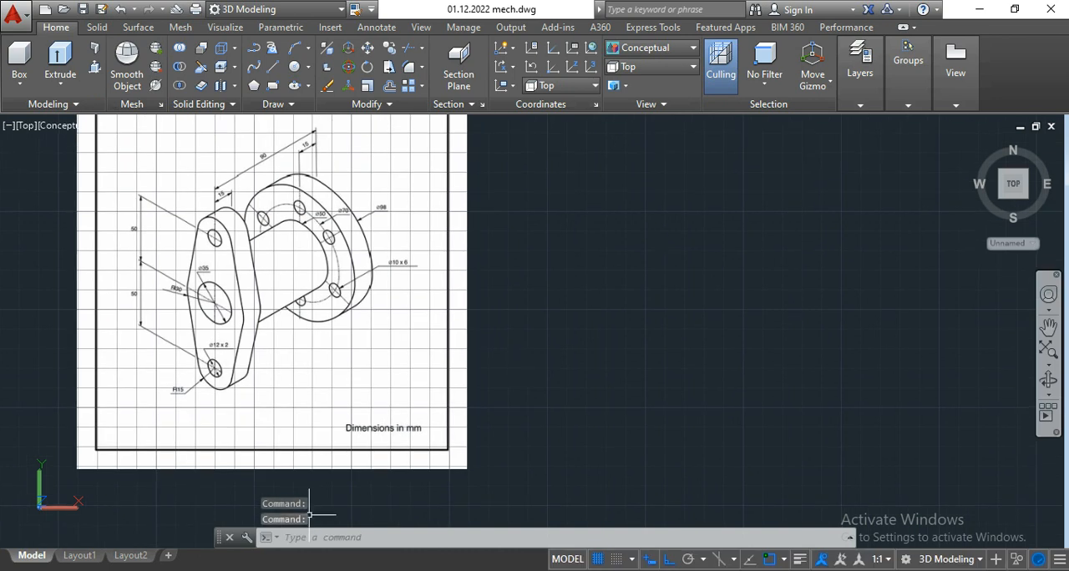
pyautogui.press('Escape')
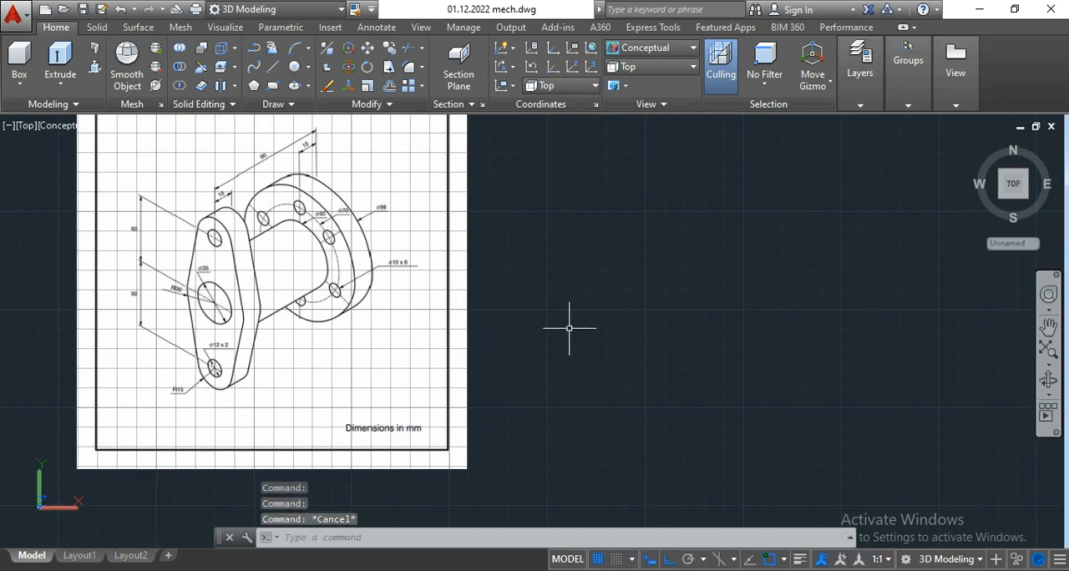
pyautogui.scroll(-4, 659, 293)
pyautogui.moveTo(659, 293)
pyautogui.mouseDown(button='middle')
pyautogui.moveTo(548, 313)
pyautogui.moveTo(493, 284)
pyautogui.moveTo(495, 316)
pyautogui.mouseUp(button='middle')
pyautogui.scroll(3, 494, 284)
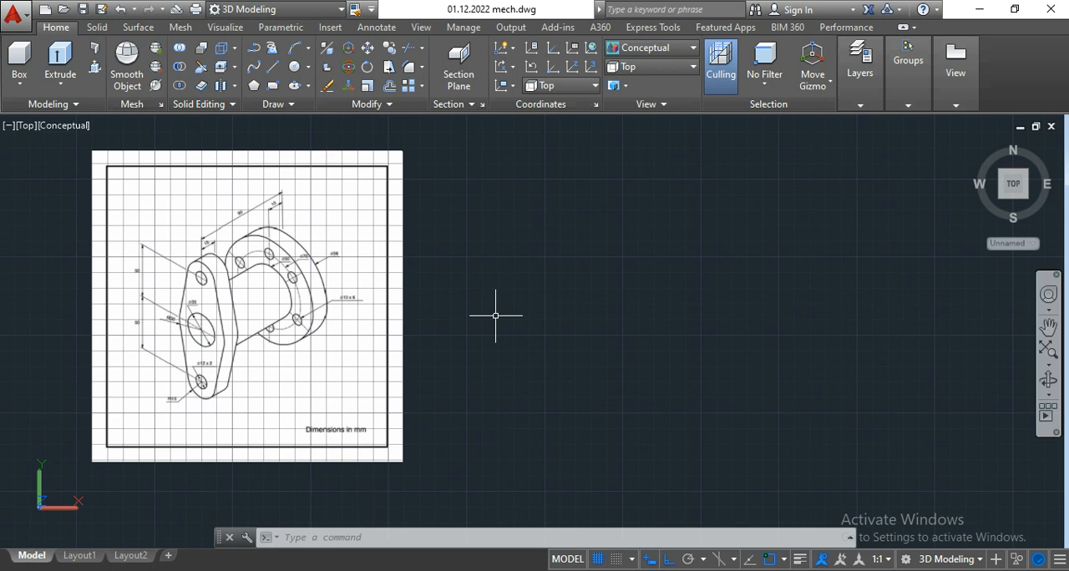
pyautogui.scroll(2, 303, 315)
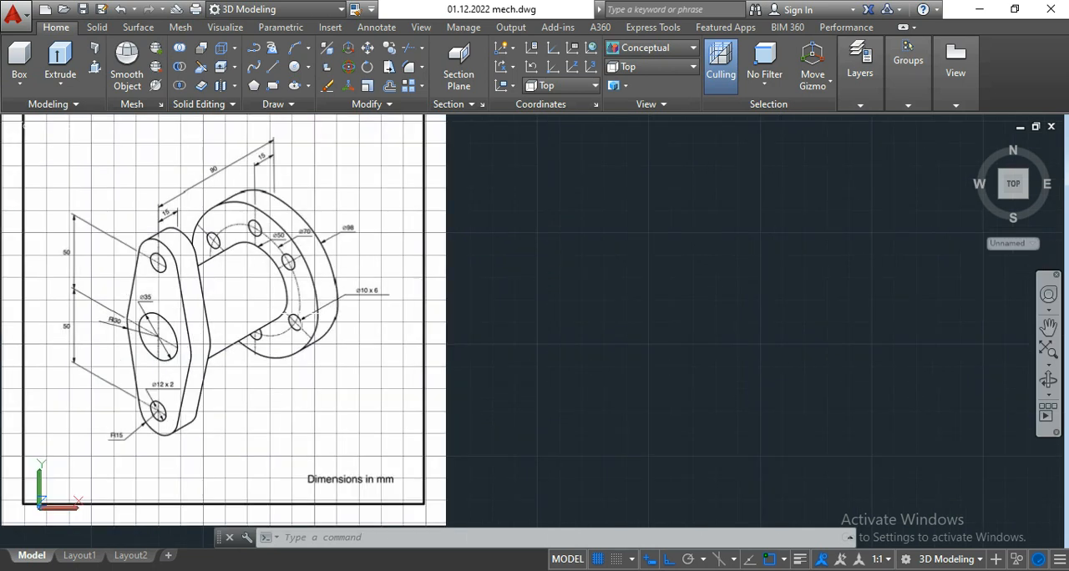
pyautogui.moveTo(544, 365); pyautogui.dragTo(510, 367, button='middle')
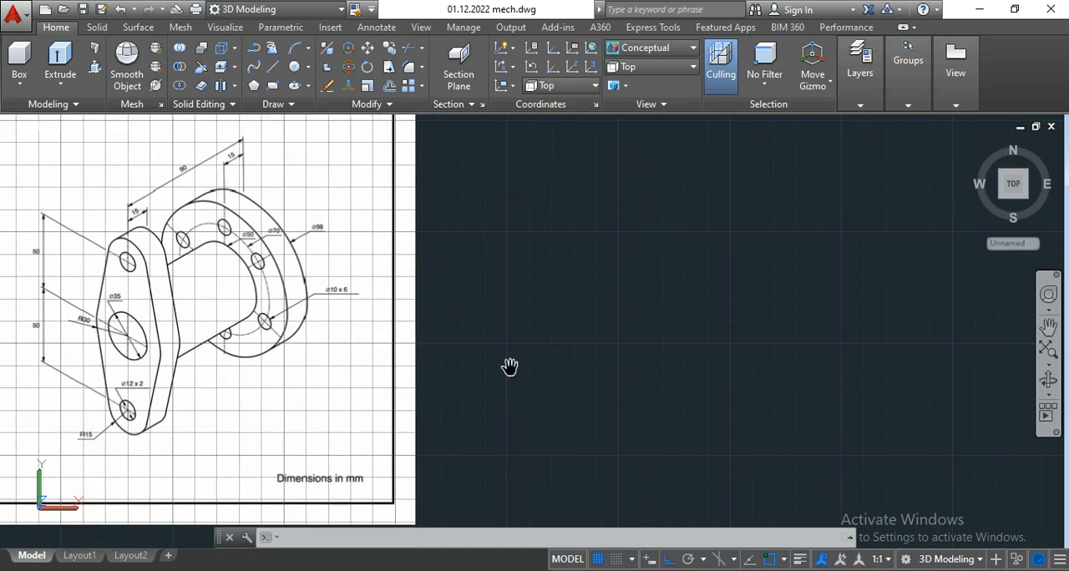
pyautogui.press('Escape')
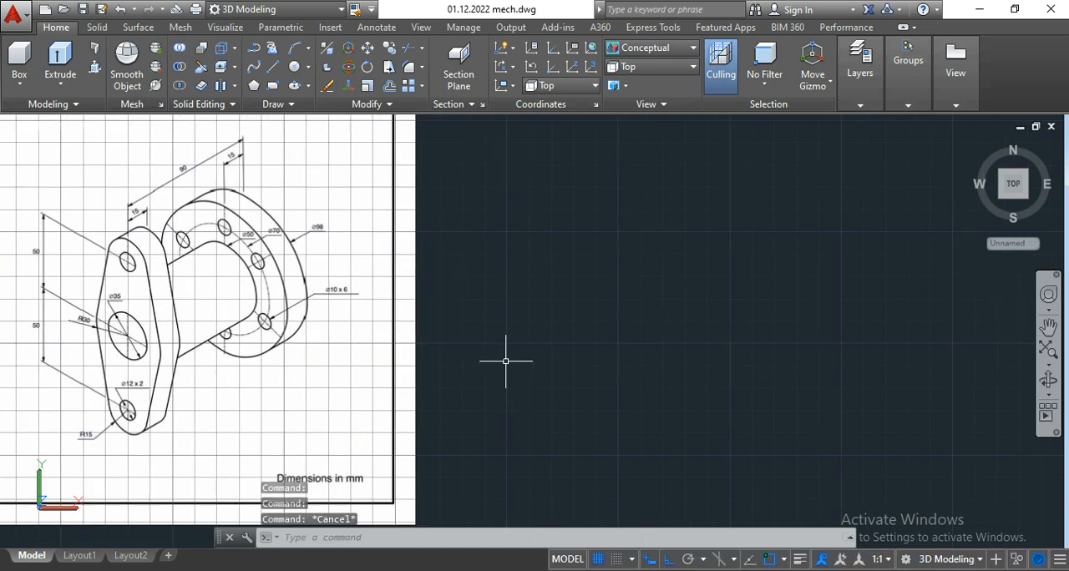
pyautogui.moveTo(449, 342); pyautogui.dragTo(429, 342, button='middle')
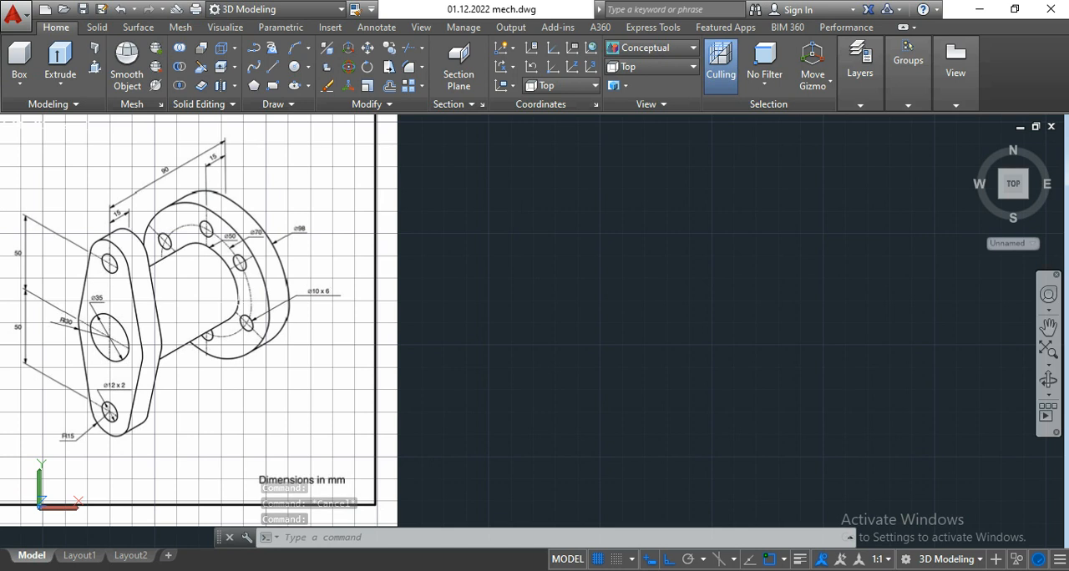
pyautogui.moveTo(652, 334); pyautogui.dragTo(632, 338, button='middle')
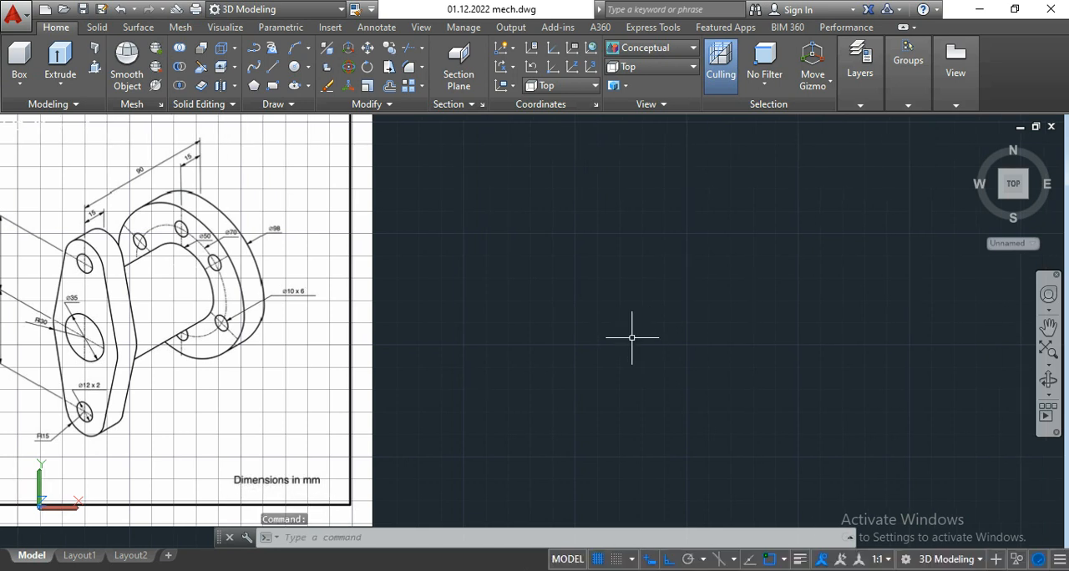
pyautogui.press('Escape')
pyautogui.press('Escape')
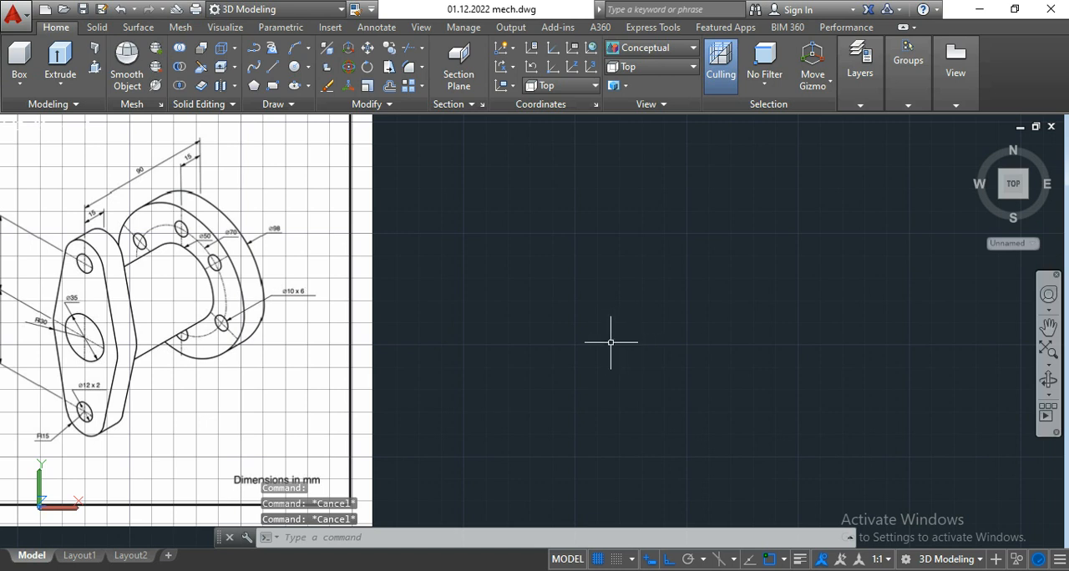
pyautogui.scroll(-5, 632, 337)
pyautogui.scroll(2, 567, 341)
pyautogui.moveTo(567, 341); pyautogui.dragTo(537, 339, button='middle')
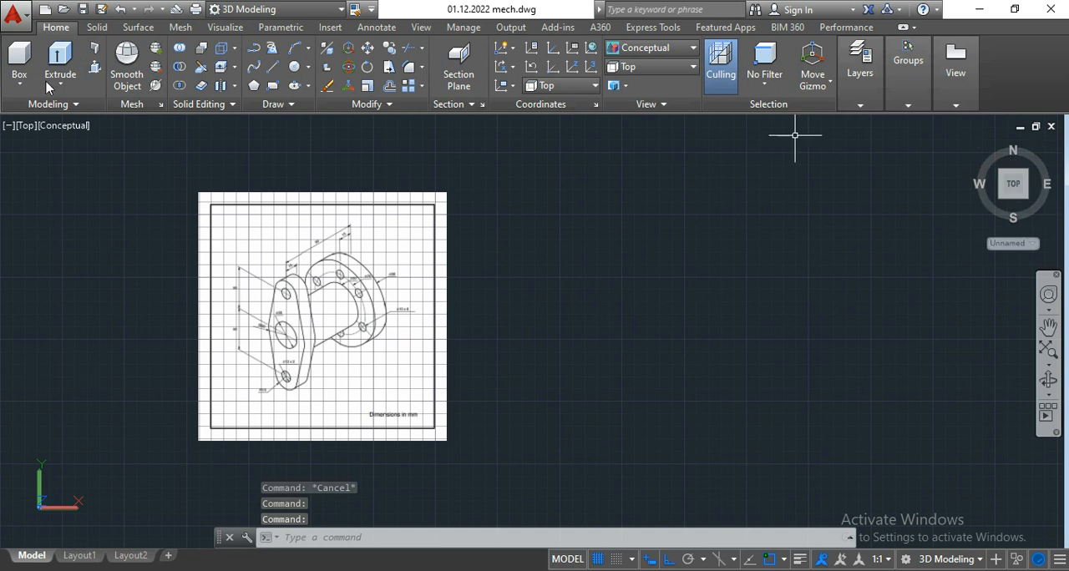
pyautogui.click(27, 130)
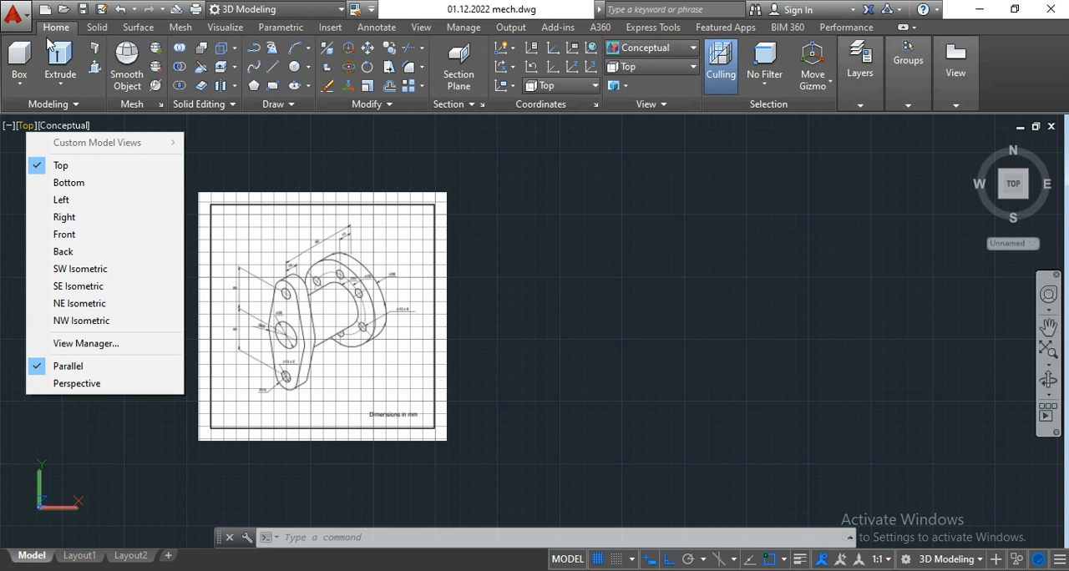
pyautogui.click(661, 70)
pyautogui.click(661, 70)
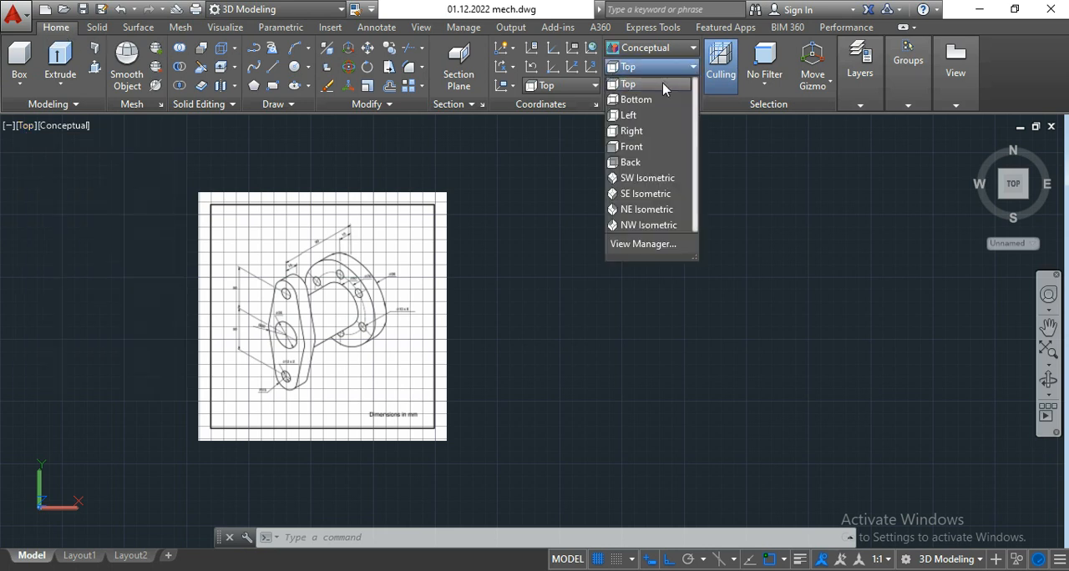
pyautogui.click(576, 184)
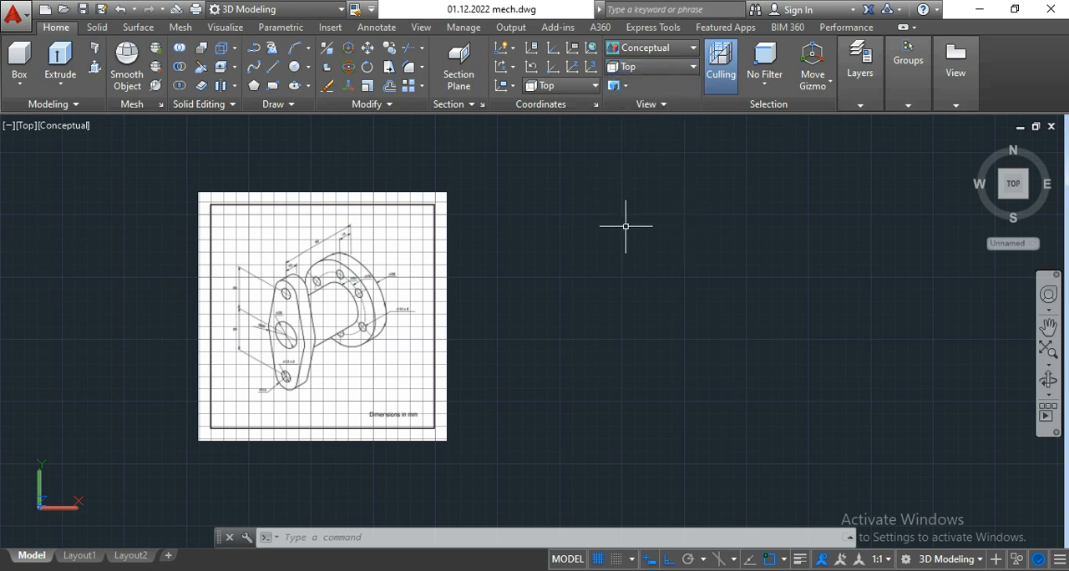
# Step: Examine the front plate's dimensions on the reference image: central bore, edge radii, bolt holes and the spacing between hole centres
pyautogui.moveTo(595, 321); pyautogui.dragTo(572, 317, button='middle')
pyautogui.scroll(2, 512, 318)
pyautogui.moveTo(503, 318); pyautogui.dragTo(492, 318, button='middle')
pyautogui.scroll(4, 106, 352)
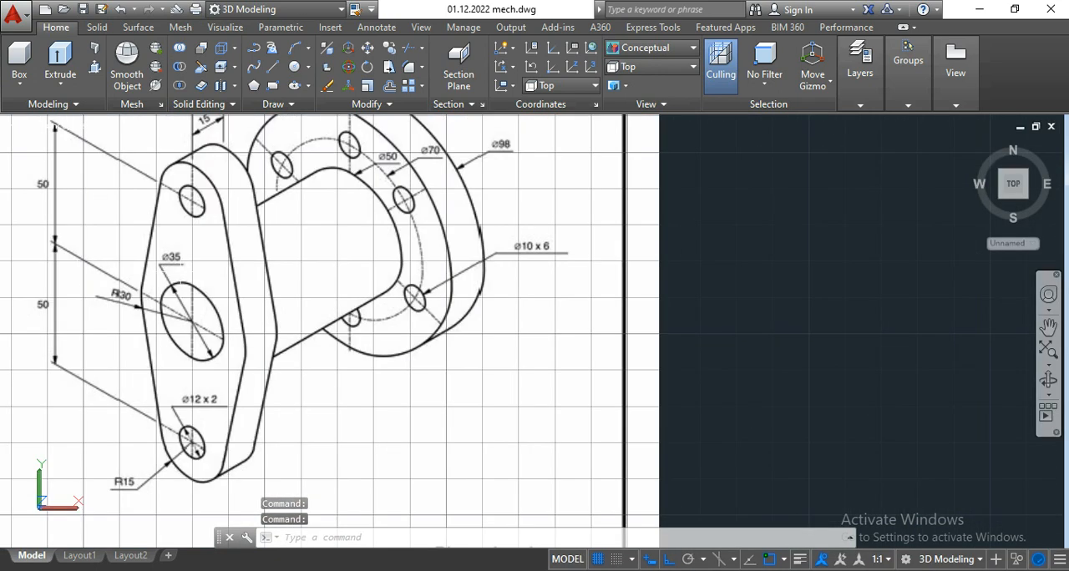
pyautogui.moveTo(715, 364)
pyautogui.mouseDown(button='middle')
pyautogui.moveTo(693, 299)
pyautogui.moveTo(685, 313)
pyautogui.moveTo(709, 355)
pyautogui.mouseUp(button='middle')
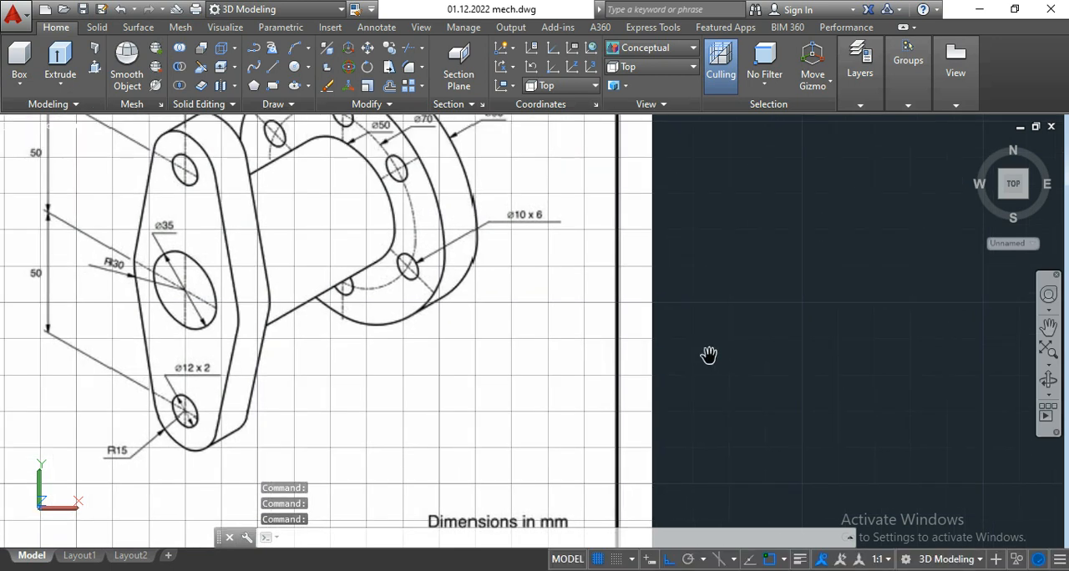
pyautogui.press('Escape')
pyautogui.press('Escape')
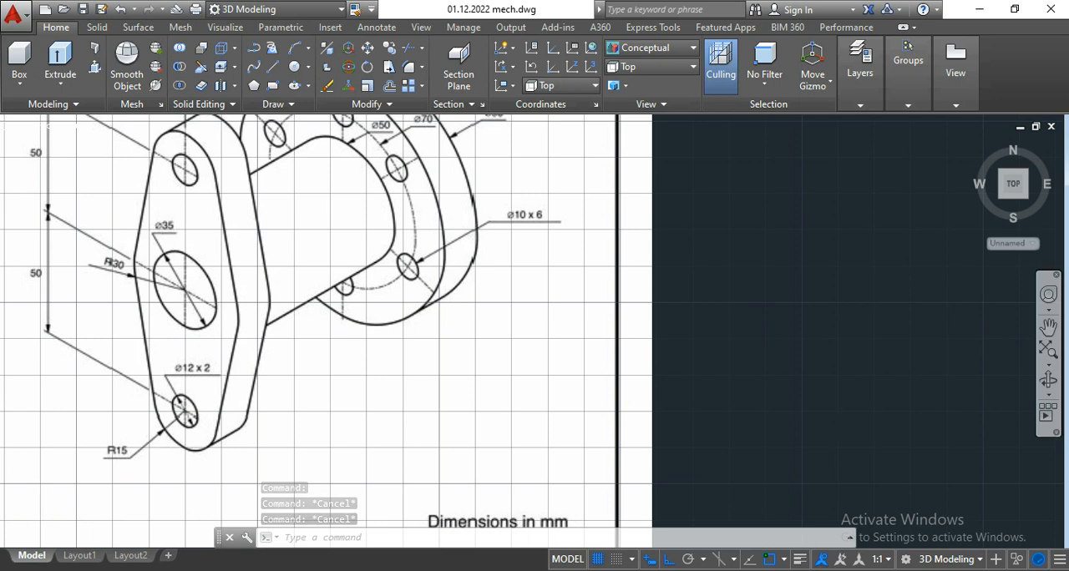
pyautogui.scroll(3, 158, 230)
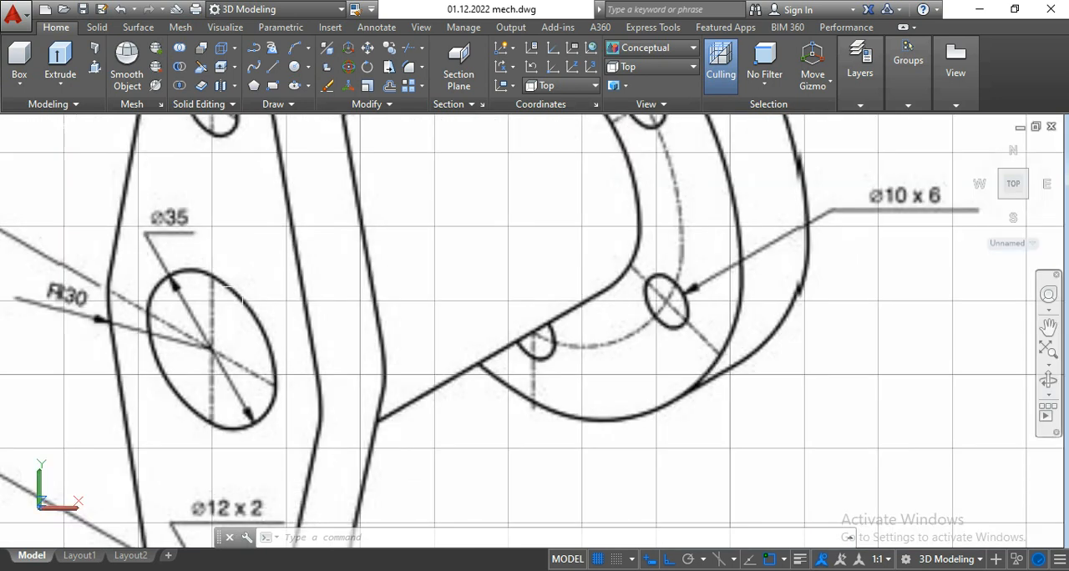
pyautogui.scroll(-2, 191, 222)
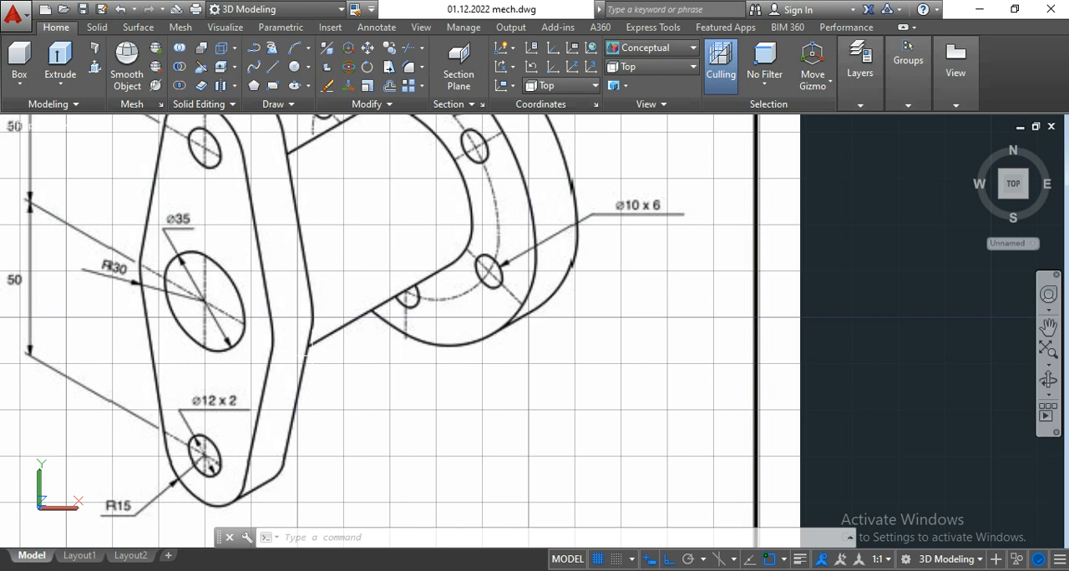
pyautogui.scroll(2, 262, 321)
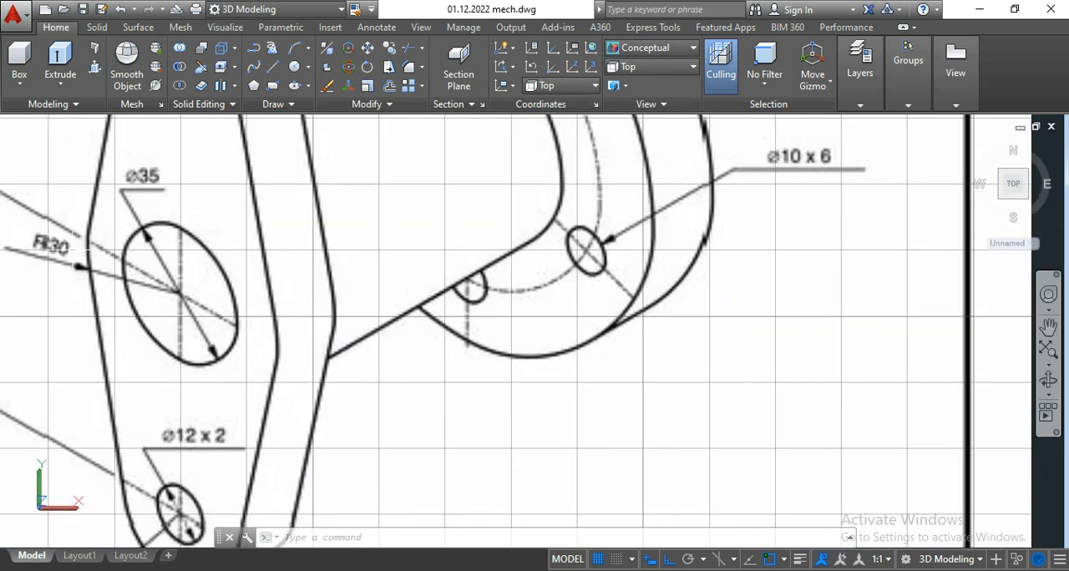
pyautogui.scroll(-3, 84, 247)
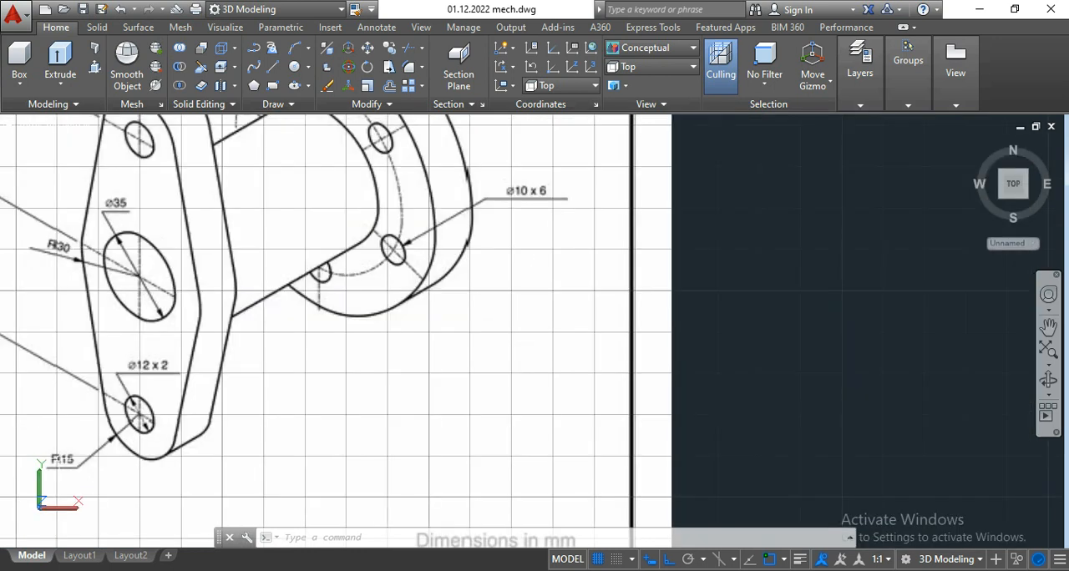
pyautogui.scroll(6, 117, 456)
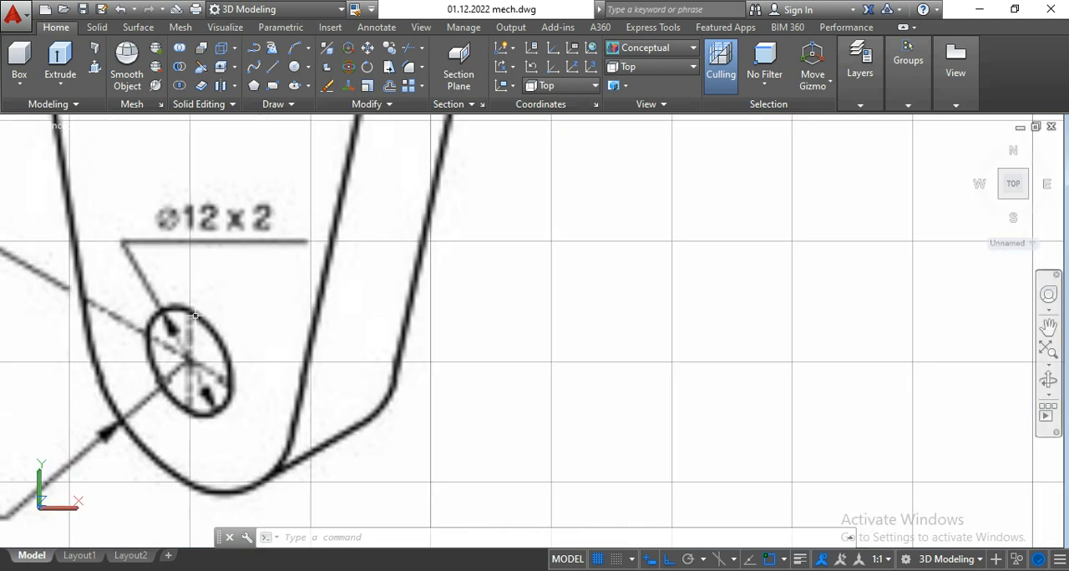
pyautogui.scroll(-5, 215, 380)
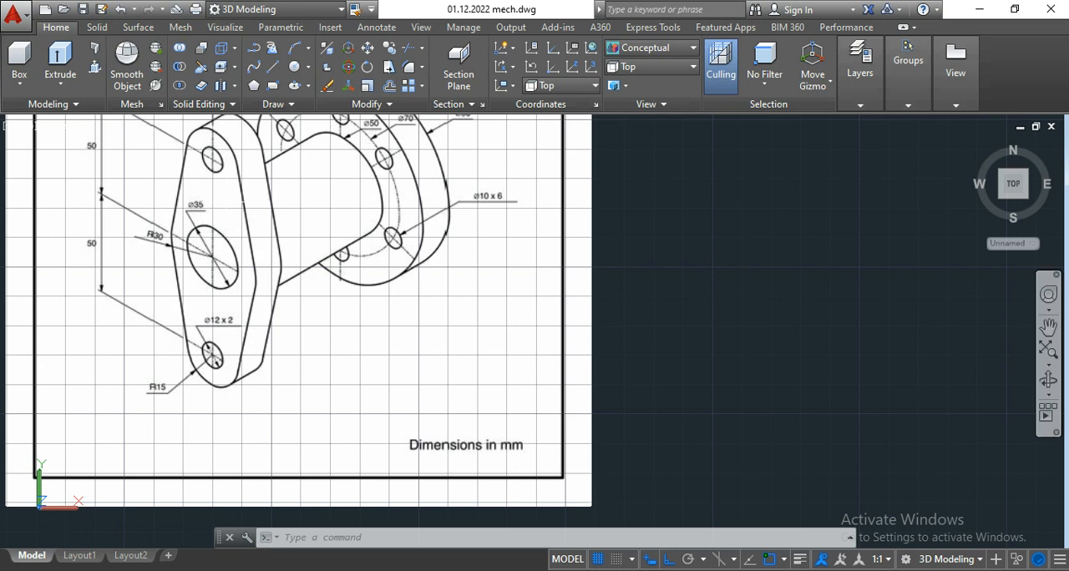
pyautogui.moveTo(113, 179); pyautogui.dragTo(188, 248, button='middle')
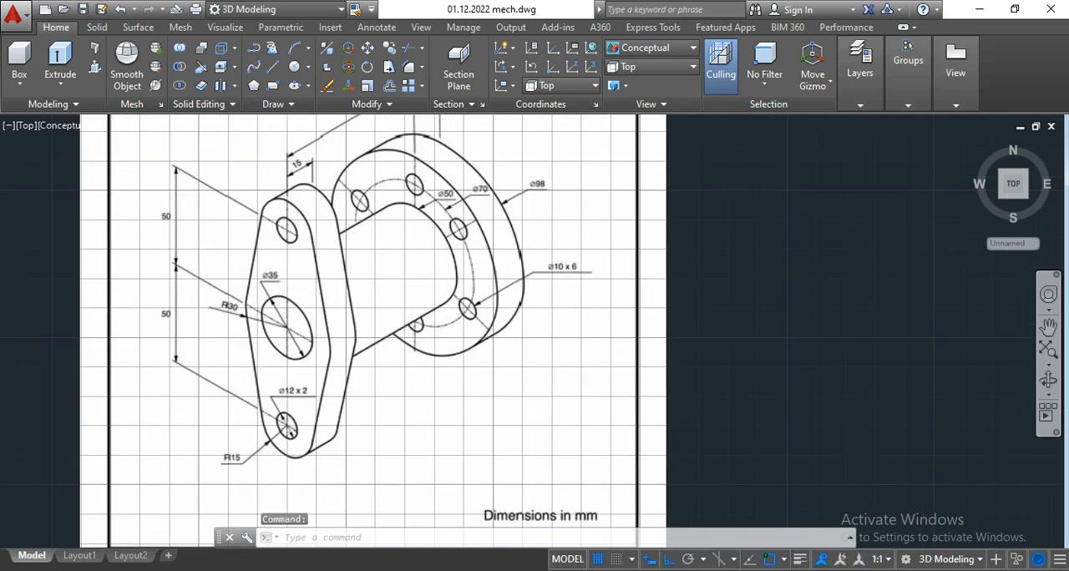
pyautogui.scroll(2, 177, 215)
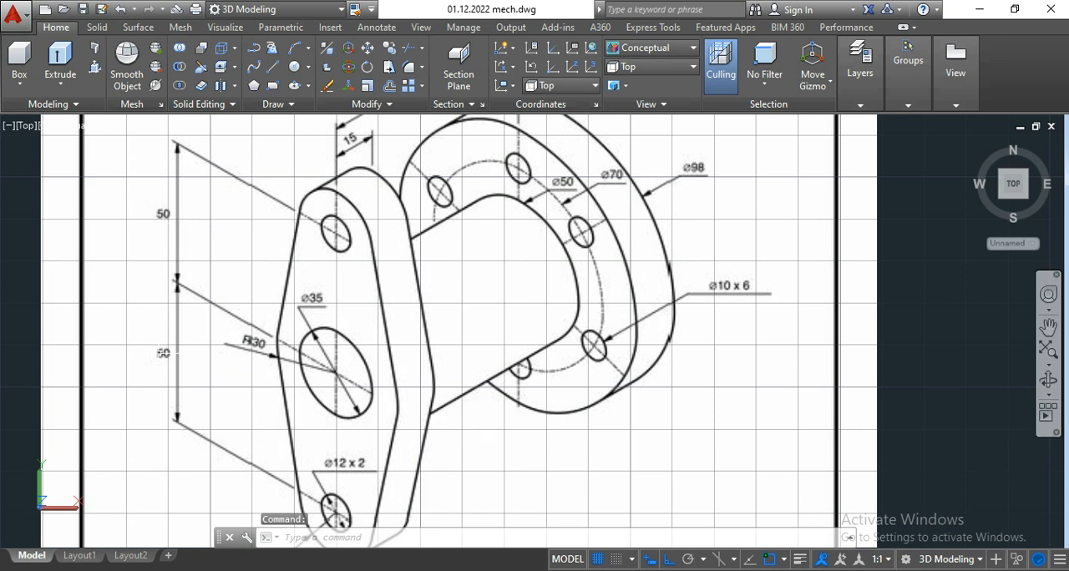
pyautogui.scroll(-3, 199, 321)
pyautogui.moveTo(218, 288); pyautogui.dragTo(206, 281, button='middle')
pyautogui.press('Escape')
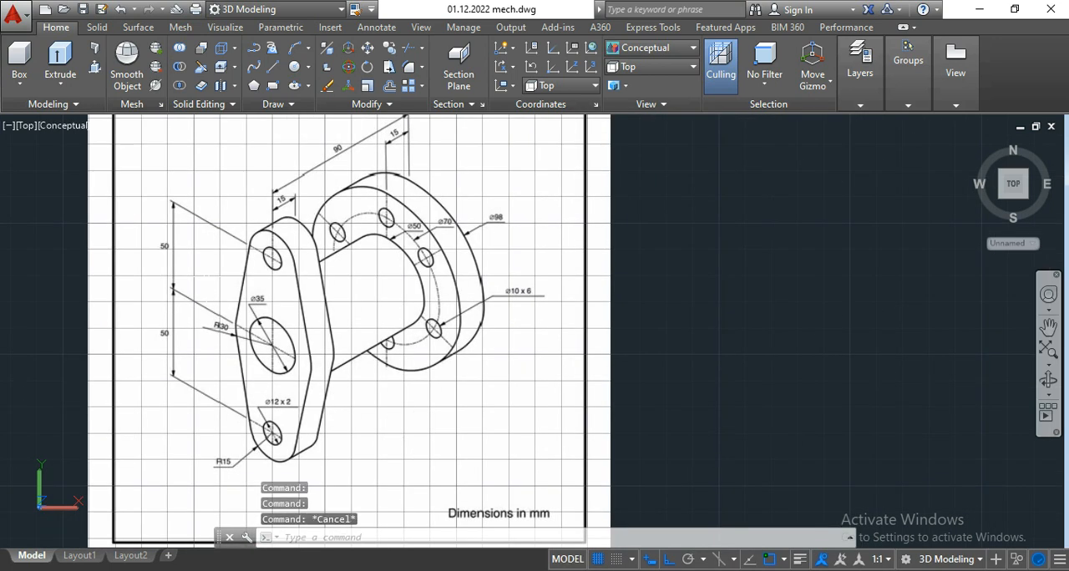
# Step: Draw a circle of diameter 35 by centre and diameter in the empty space beside the reference image
pyautogui.moveTo(684, 429); pyautogui.dragTo(543, 363, button='middle')
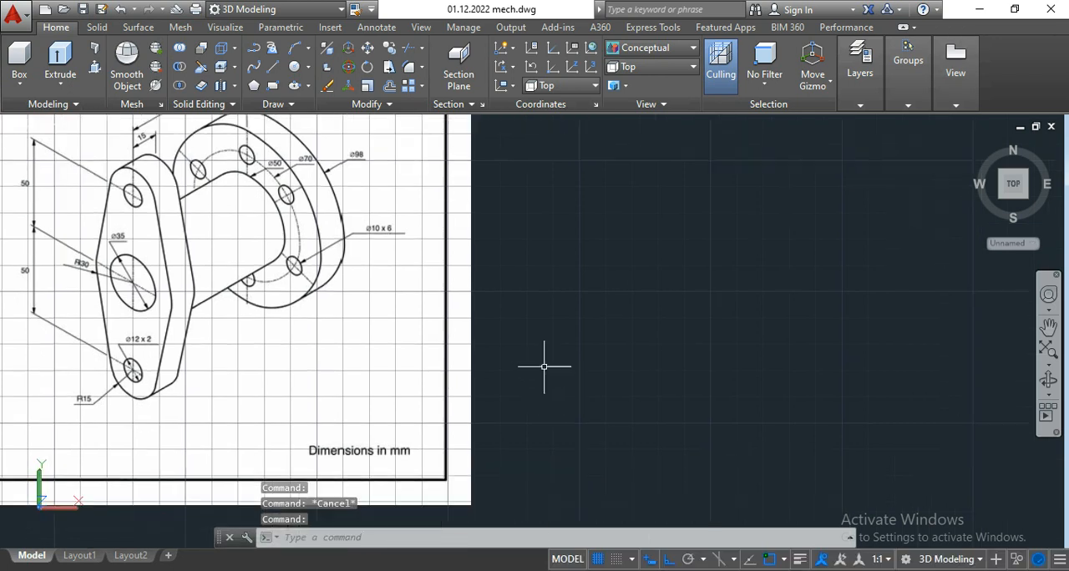
pyautogui.click(309, 70)
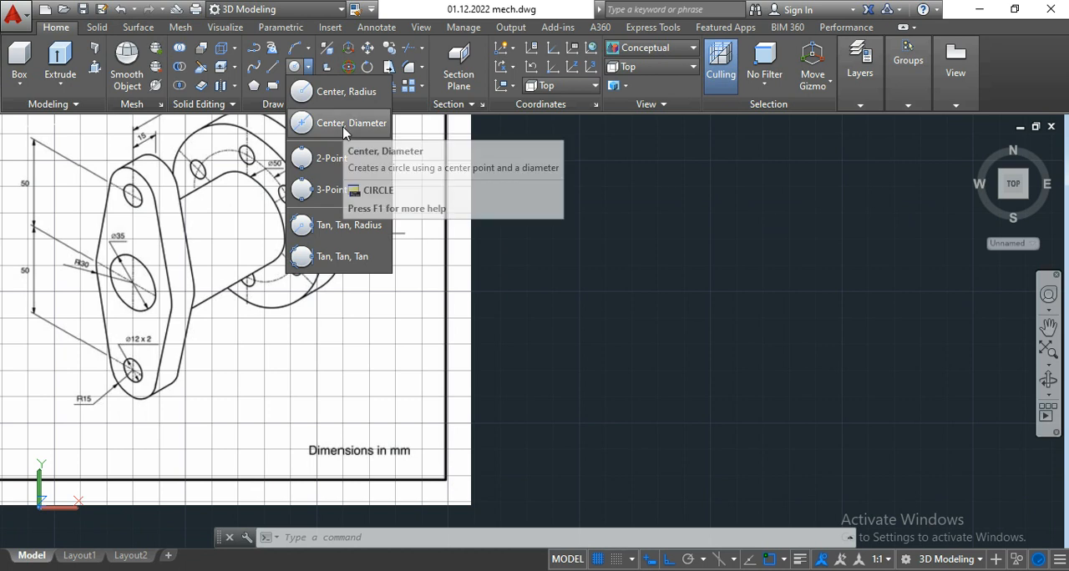
pyautogui.click(272, 105)
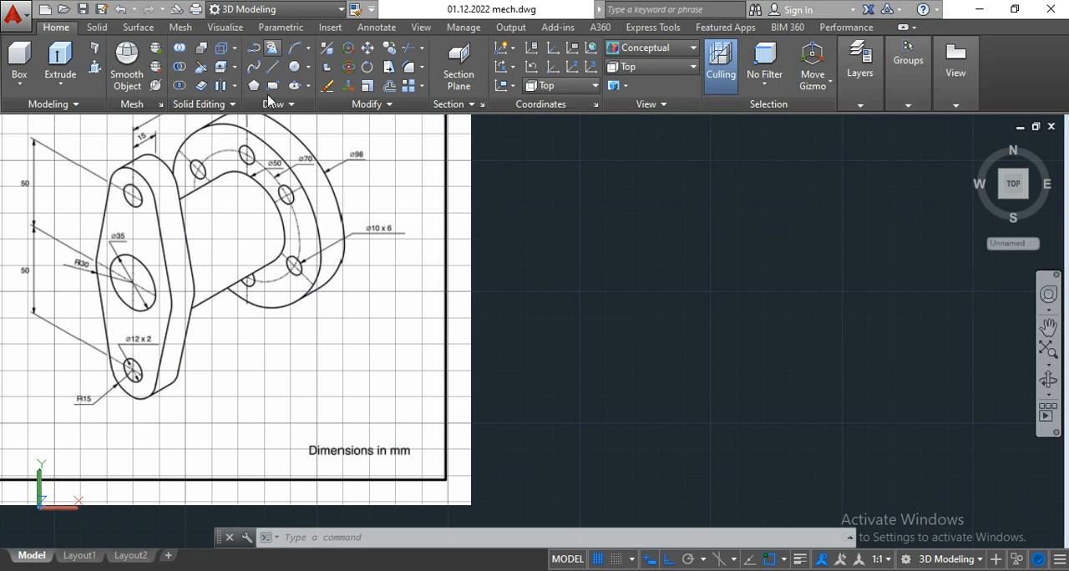
pyautogui.click(309, 72)
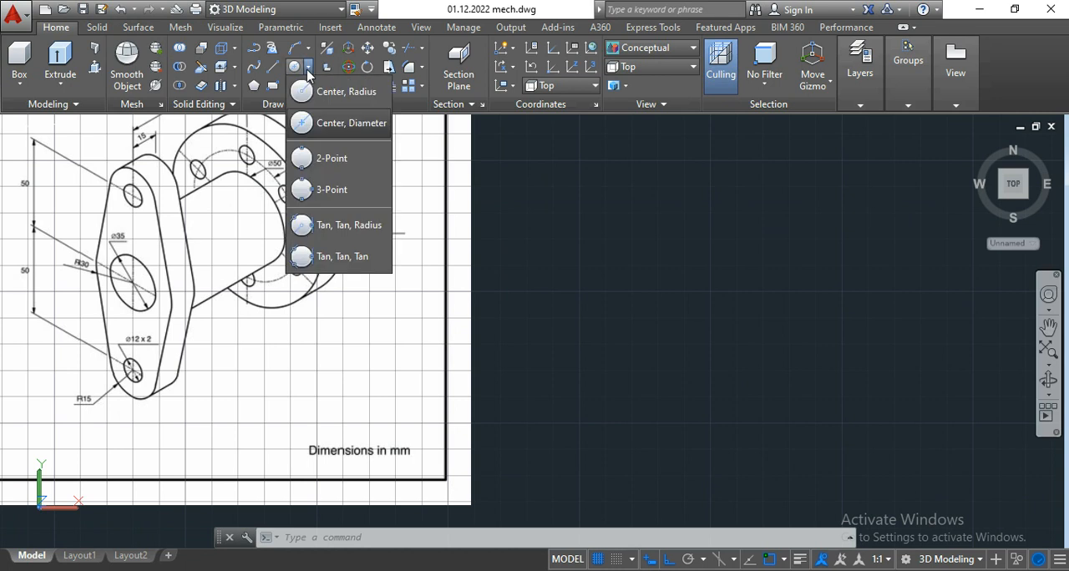
pyautogui.click(337, 125)
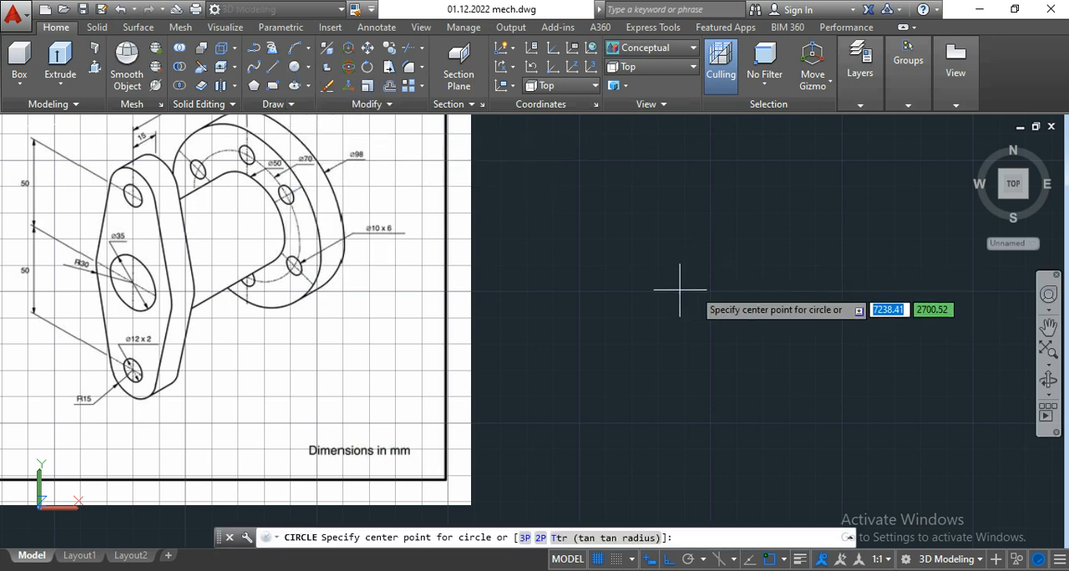
pyautogui.click(756, 279)
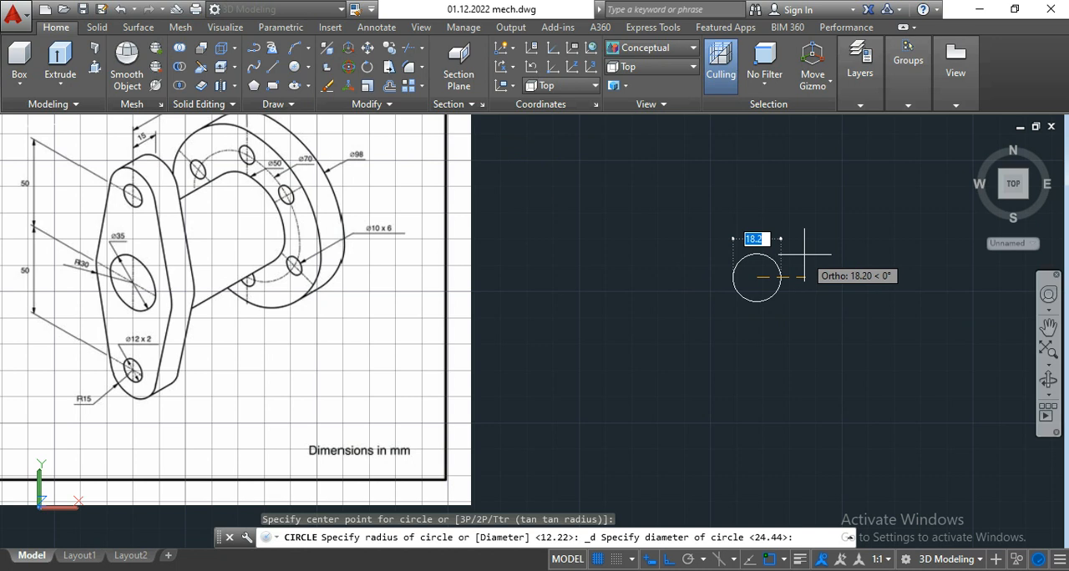
pyautogui.write('35')
pyautogui.press('Return')
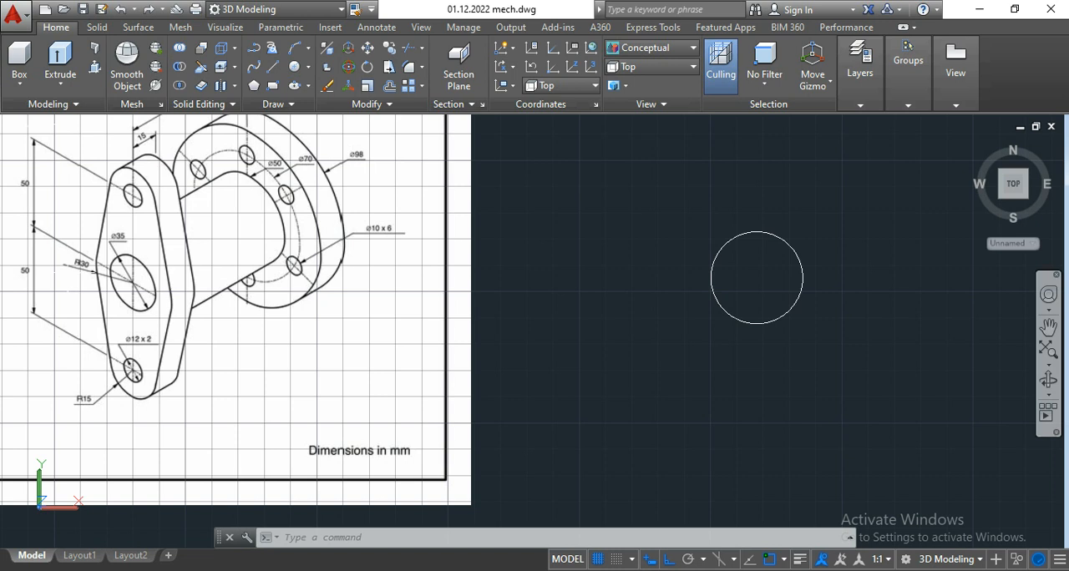
# Step: Draw a circle of radius 30 concentric with the 35 mm bore circle
pyautogui.scroll(3, 68, 272)
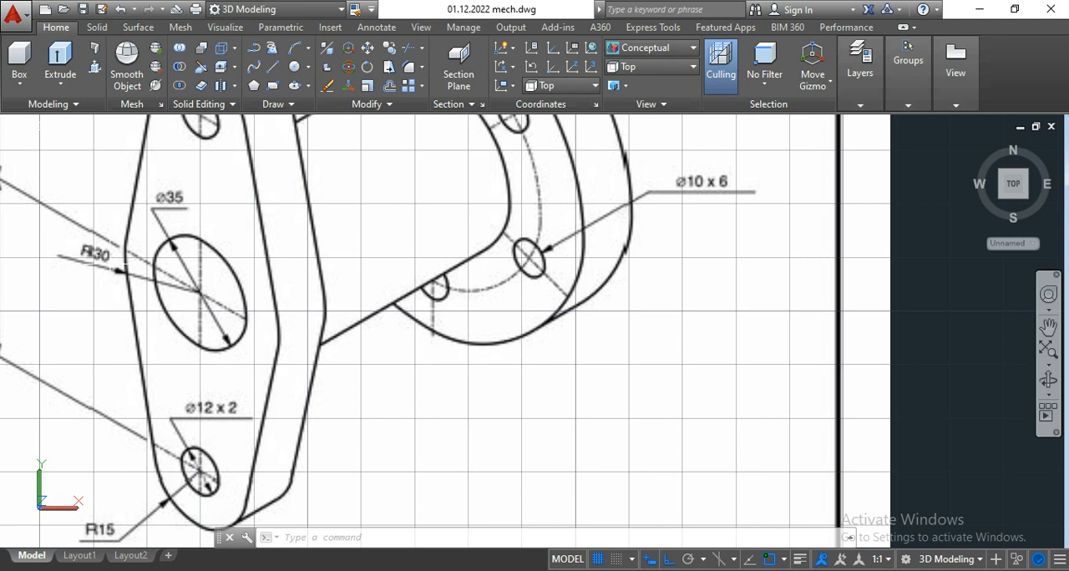
pyautogui.scroll(-4, 111, 264)
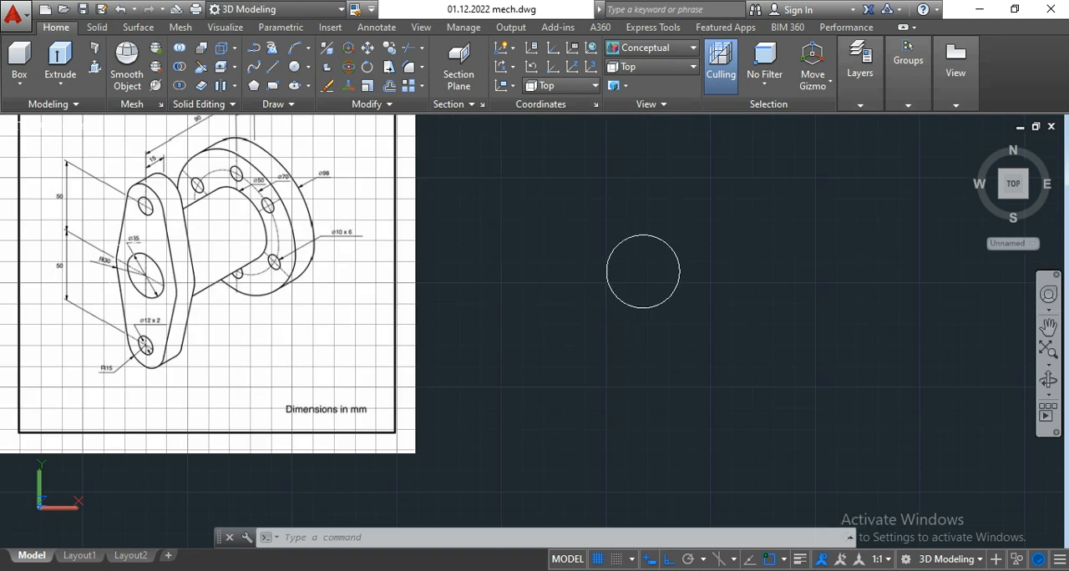
pyautogui.click(309, 70)
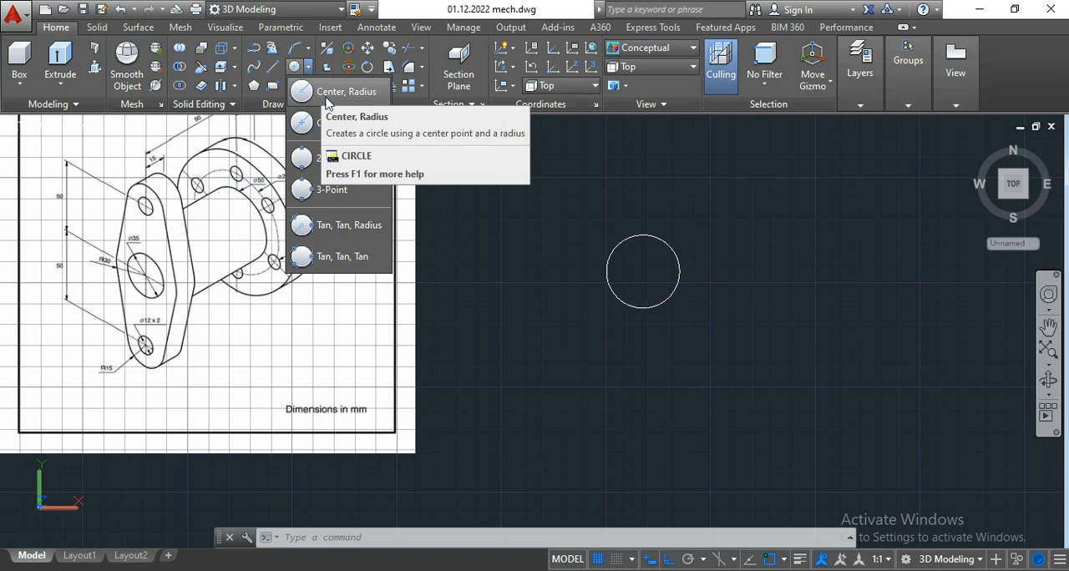
pyautogui.click(342, 93)
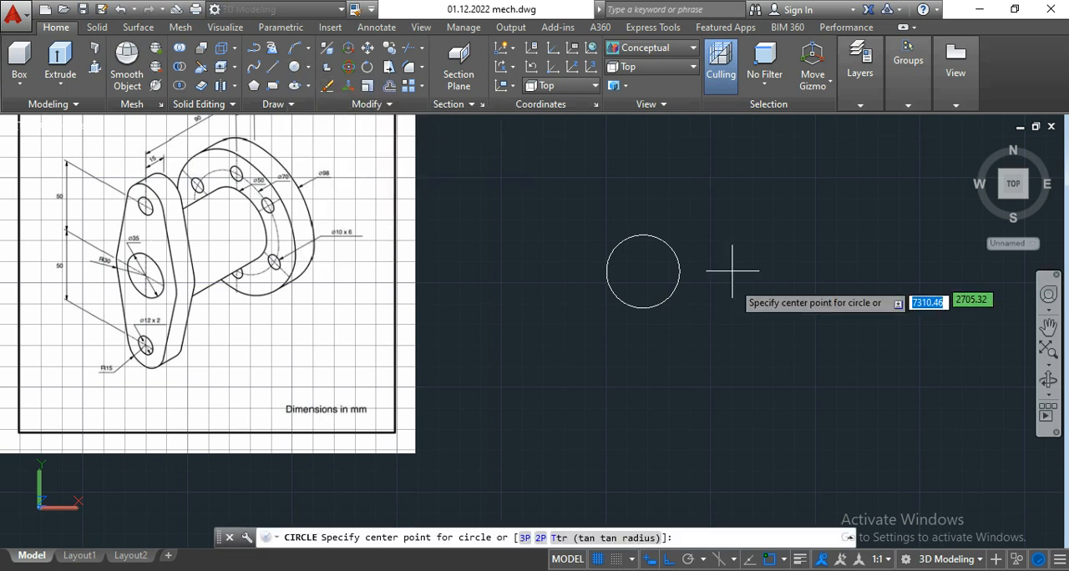
pyautogui.click(643, 271)
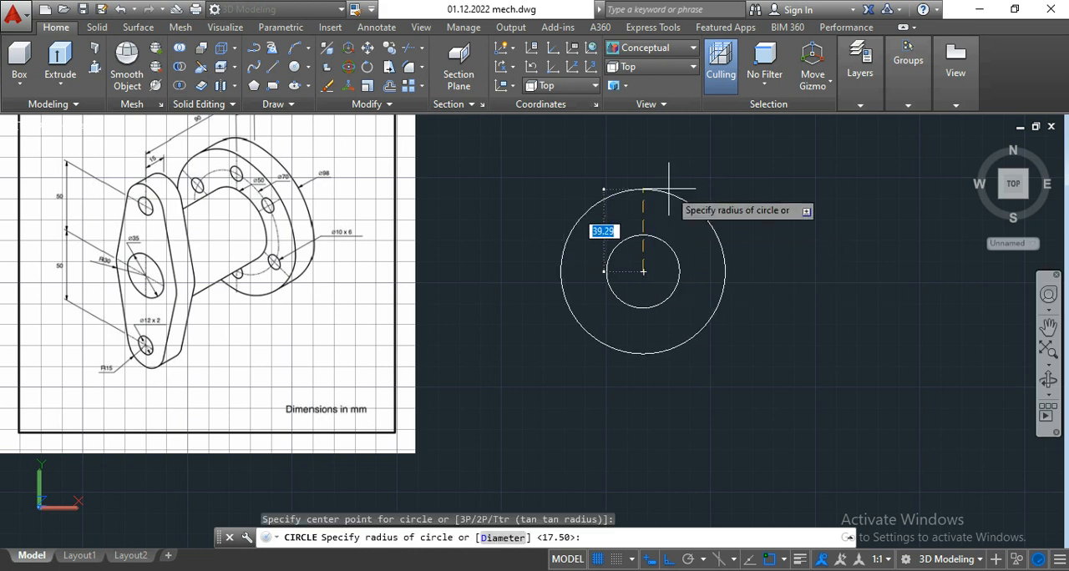
pyautogui.write('30')
pyautogui.press('Return')
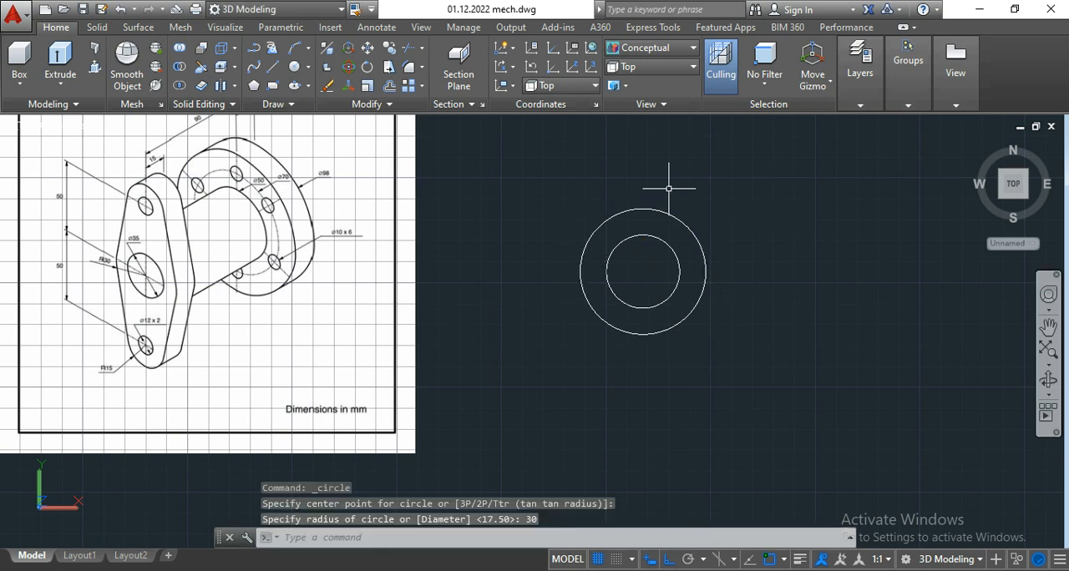
# Step: Draw a horizontal line 50 mm long to the right from the common centre of the two circles
pyautogui.moveTo(668, 218); pyautogui.dragTo(681, 223, button='middle')
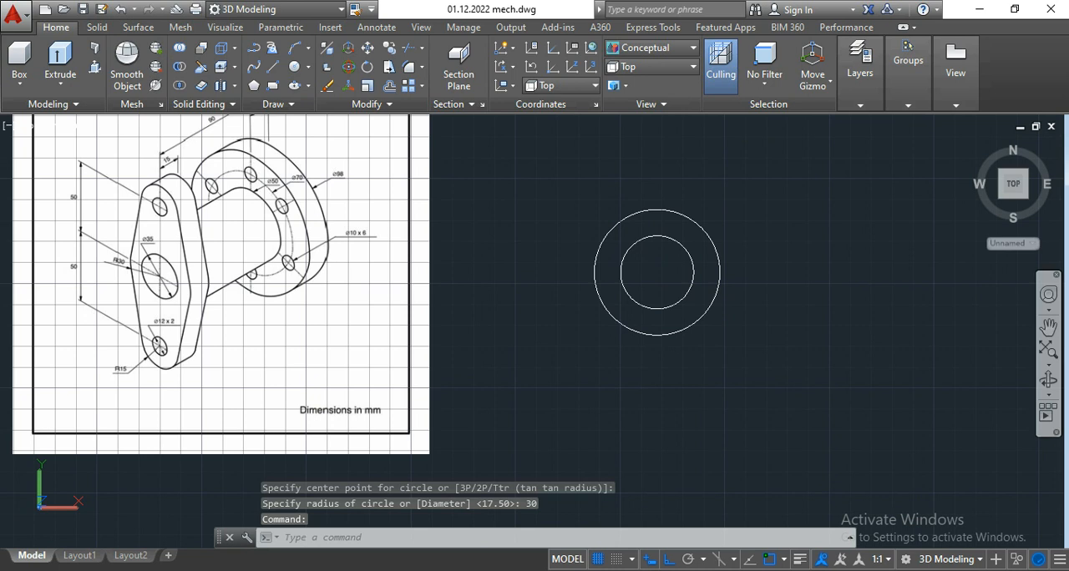
pyautogui.click(273, 68)
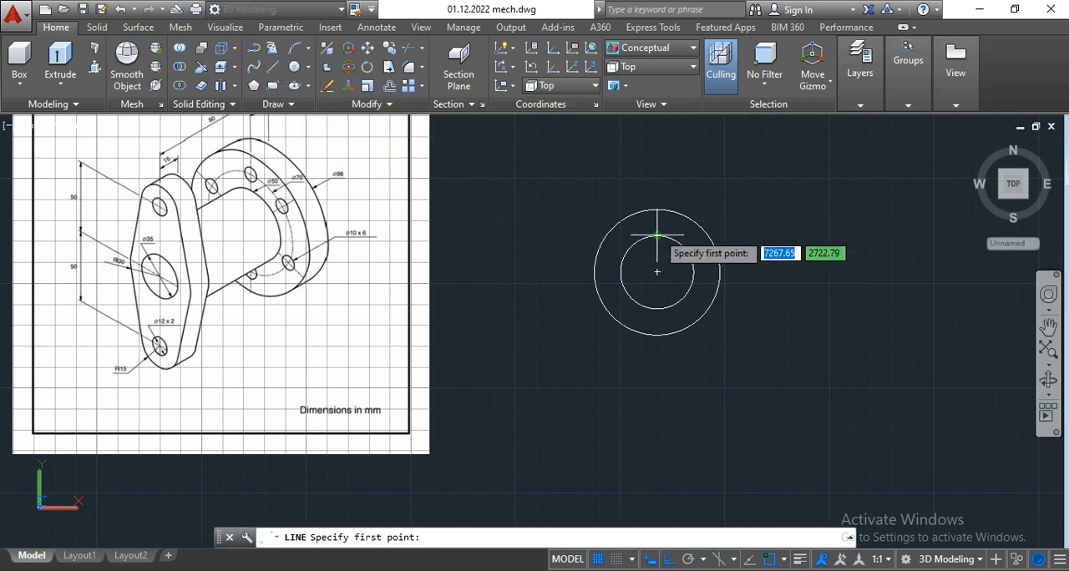
pyautogui.click(657, 272)
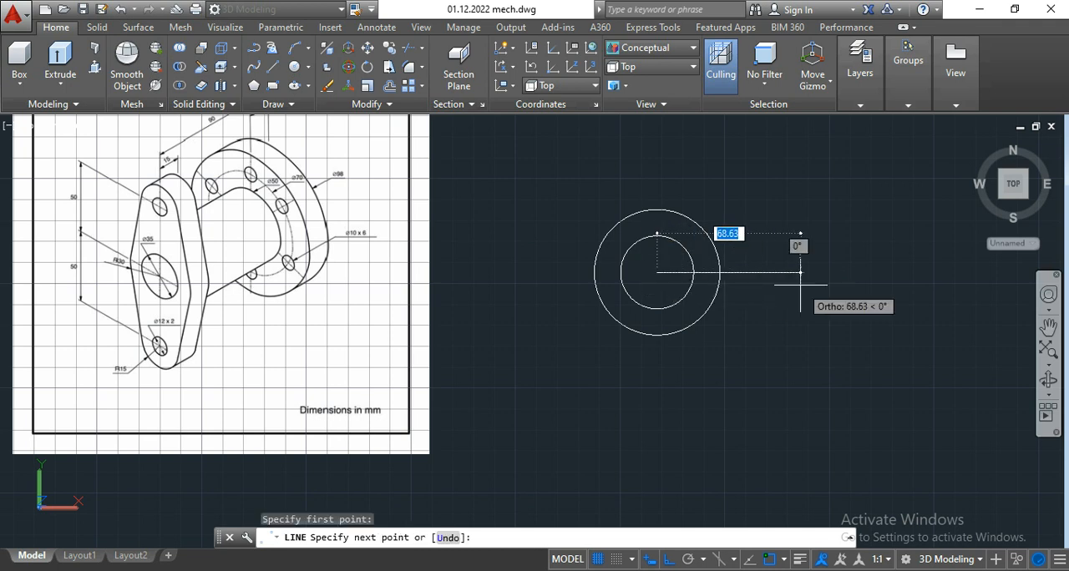
pyautogui.write('50')
pyautogui.press('Return')
pyautogui.press('Return')
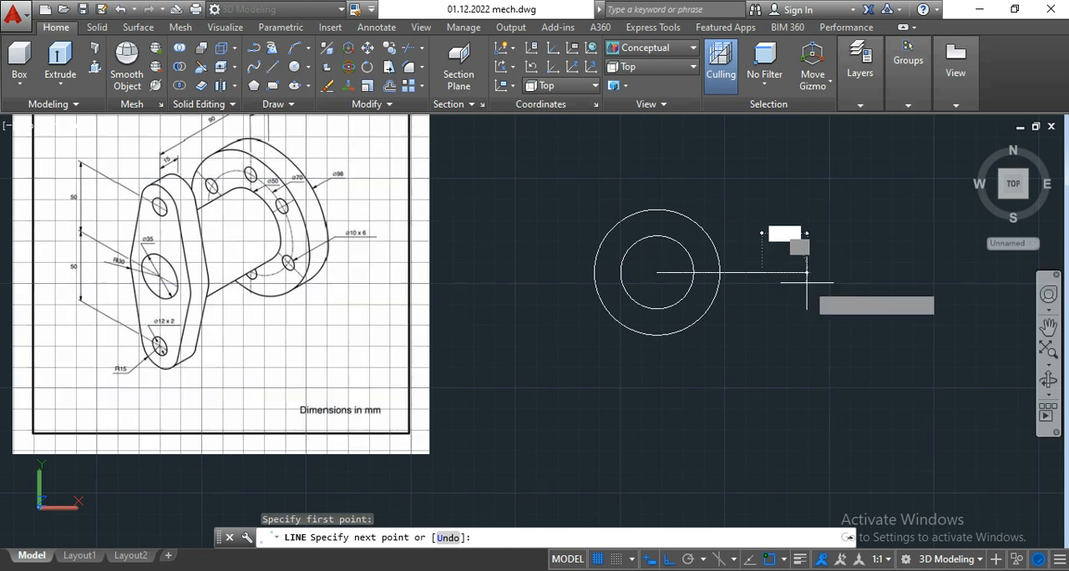
pyautogui.press('Return')
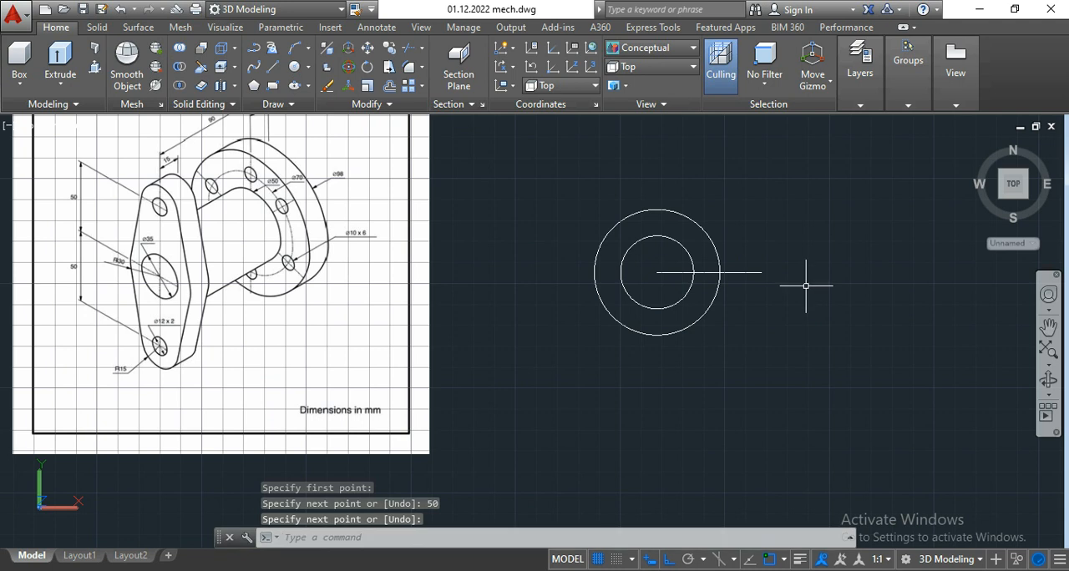
# Step: Draw a horizontal line 50 mm long to the left from the common centre of the two circles
pyautogui.press('Return')
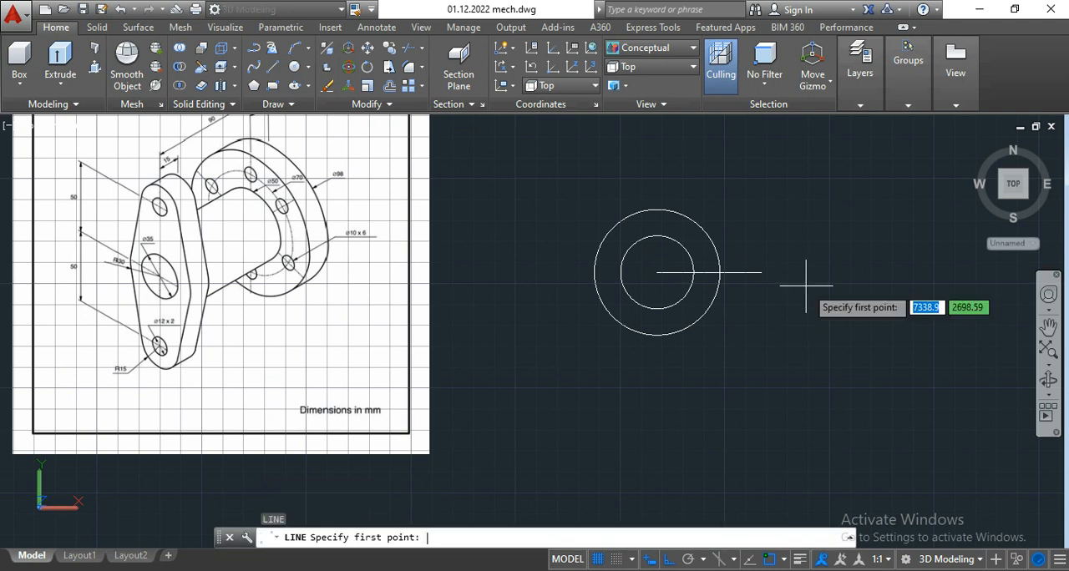
pyautogui.click(657, 272)
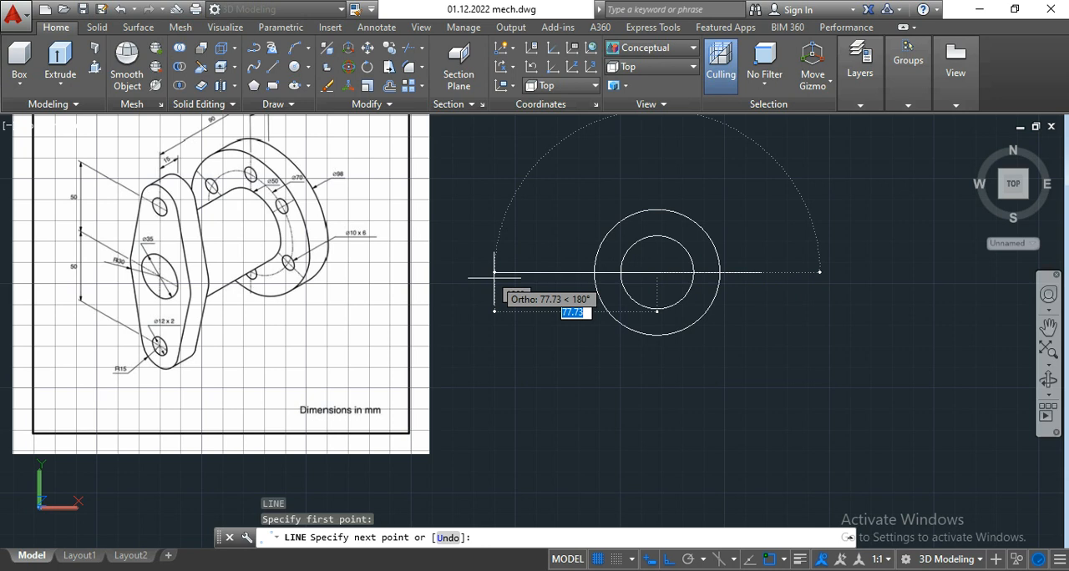
pyautogui.write('50')
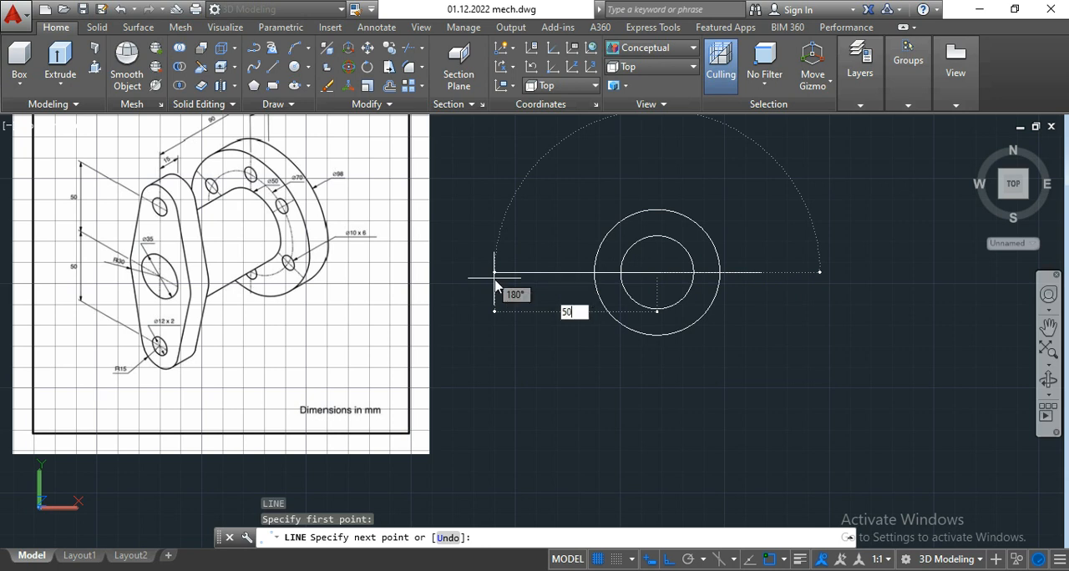
pyautogui.press('Return')
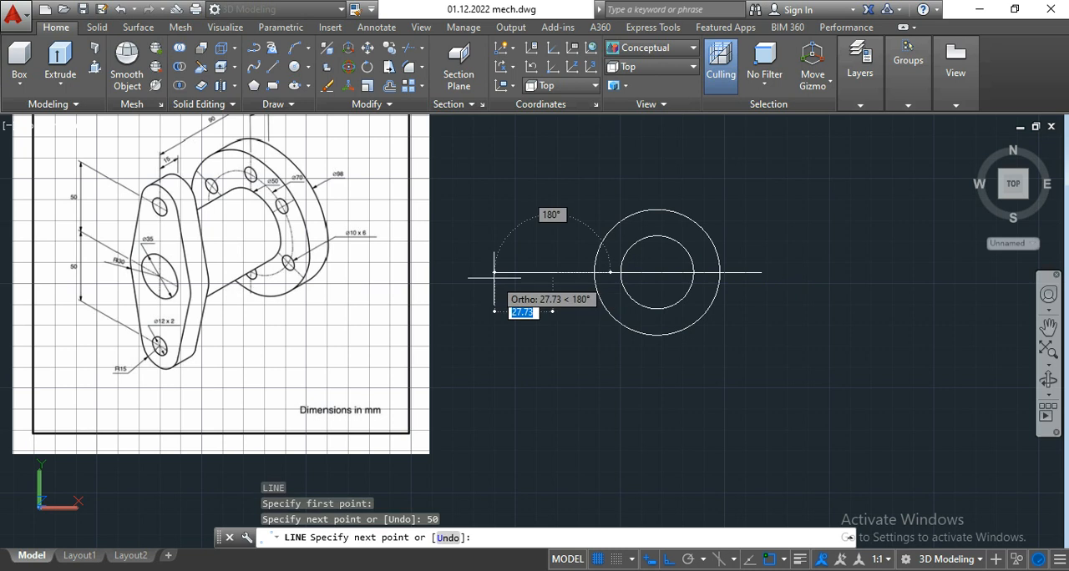
pyautogui.press('Return')
# Step: Examine the front plate's bolt-hole diameter, end radius and hole spacing on the reference image
pyautogui.scroll(2, 642, 262)
pyautogui.moveTo(641, 260); pyautogui.dragTo(704, 273, button='middle')
pyautogui.scroll(-2, 713, 270)
pyautogui.scroll(5, 186, 217)
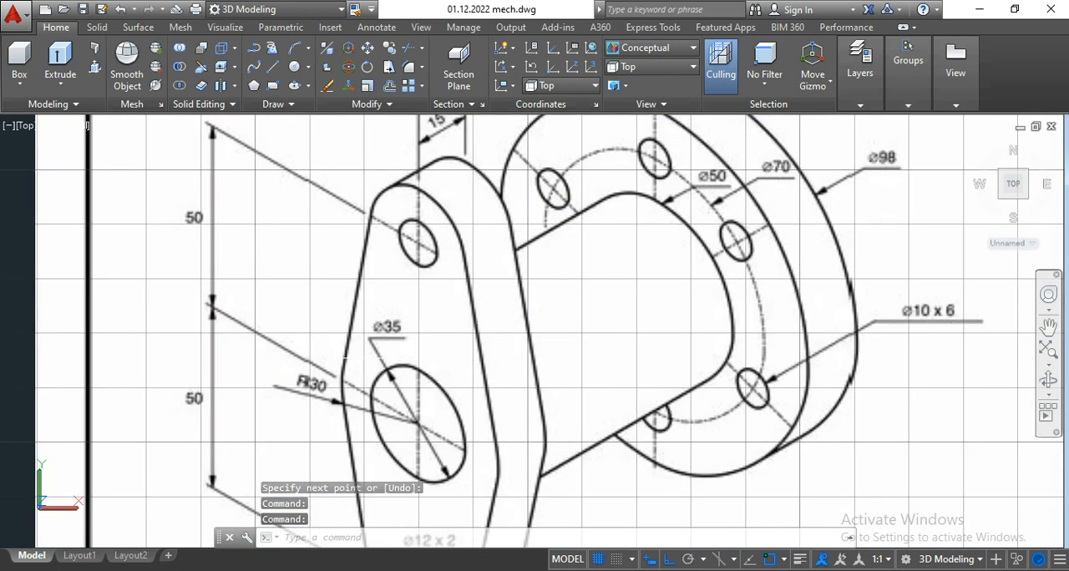
pyautogui.moveTo(345, 360); pyautogui.dragTo(348, 278, button='middle')
pyautogui.scroll(-4, 387, 382)
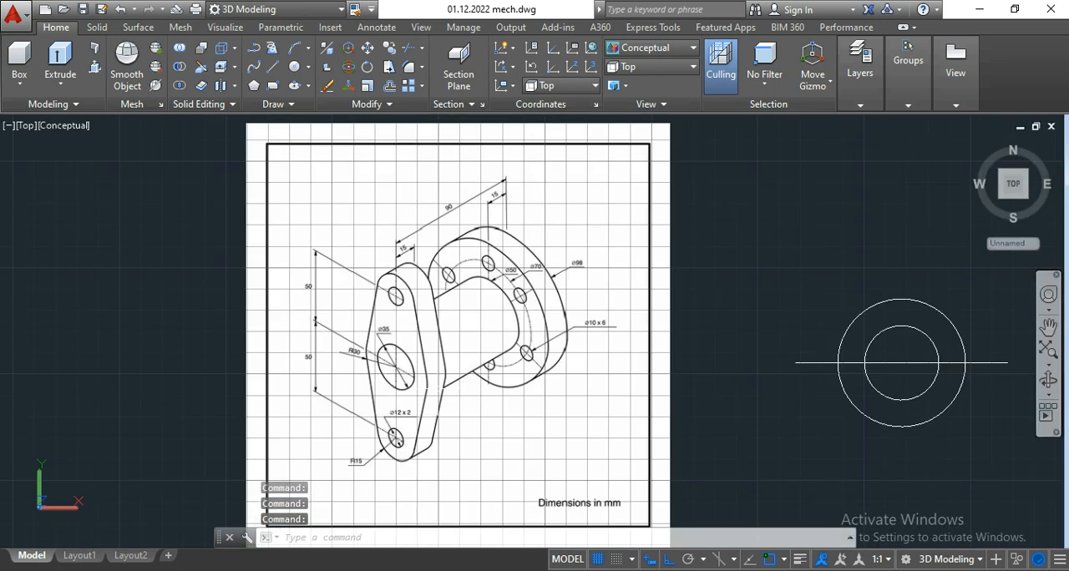
pyautogui.moveTo(777, 389); pyautogui.dragTo(638, 368, button='middle')
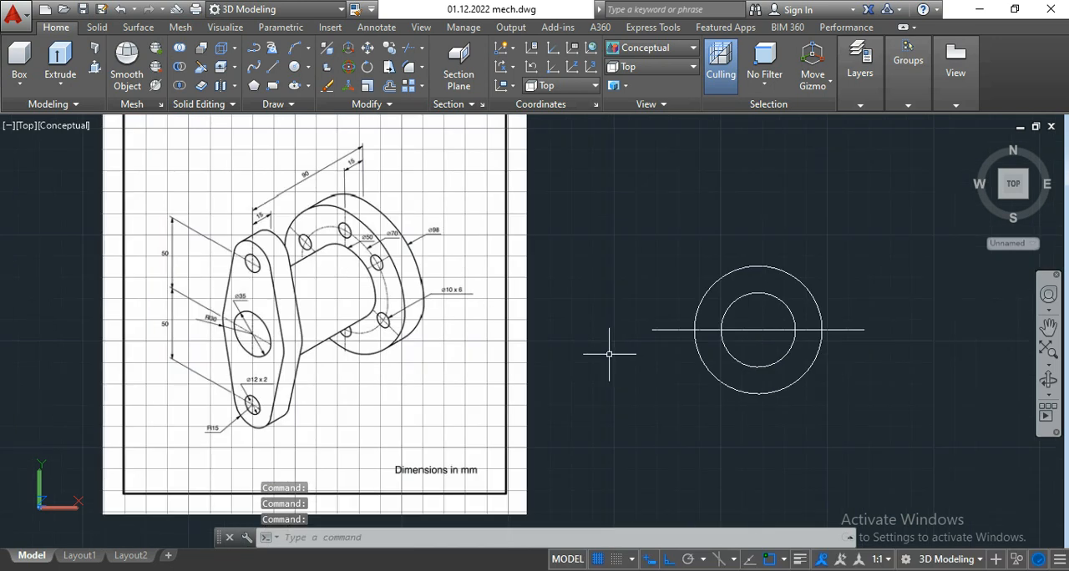
pyautogui.scroll(5, 243, 411)
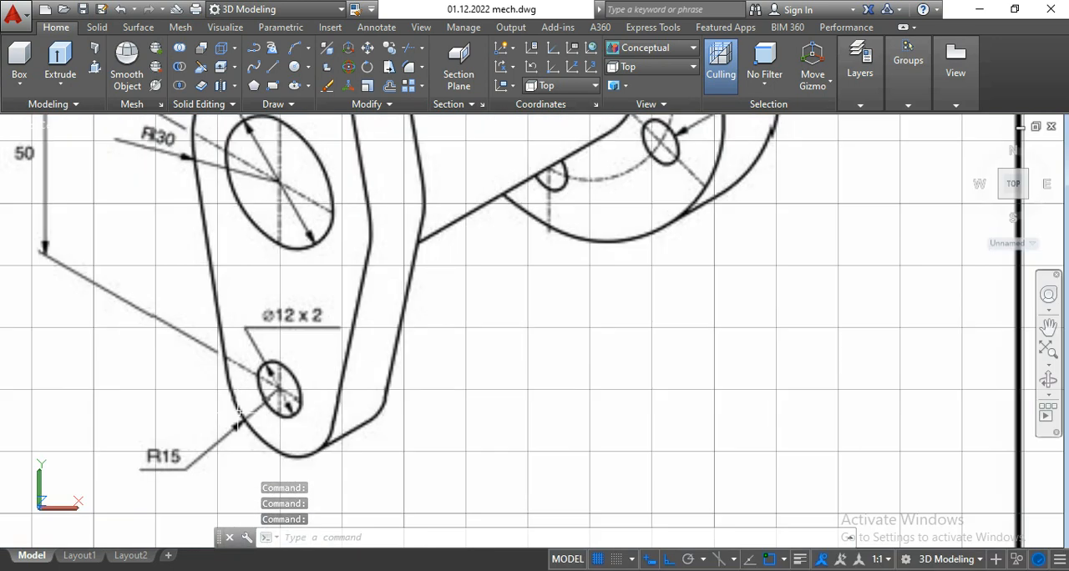
pyautogui.scroll(3, 266, 399)
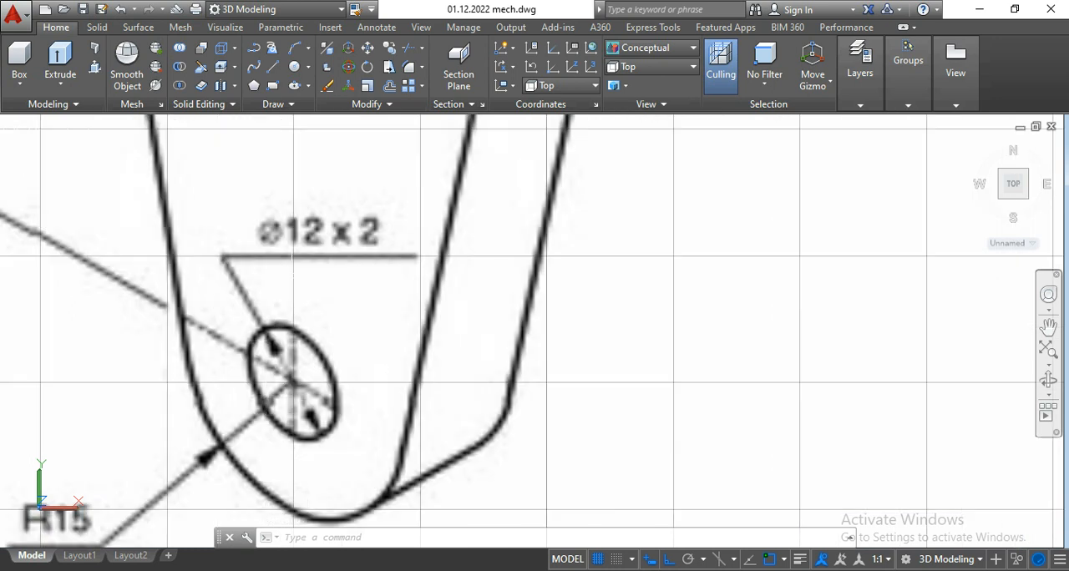
pyautogui.scroll(-12, 292, 377)
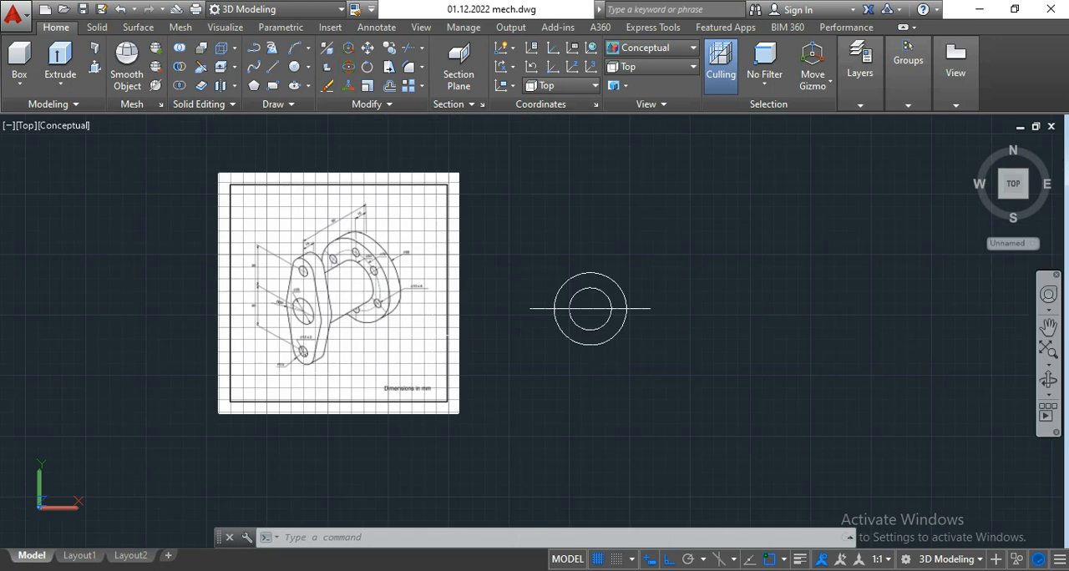
# Step: Draw a circle of diameter 12 centred on the right end of the horizontal line
pyautogui.scroll(2, 634, 305)
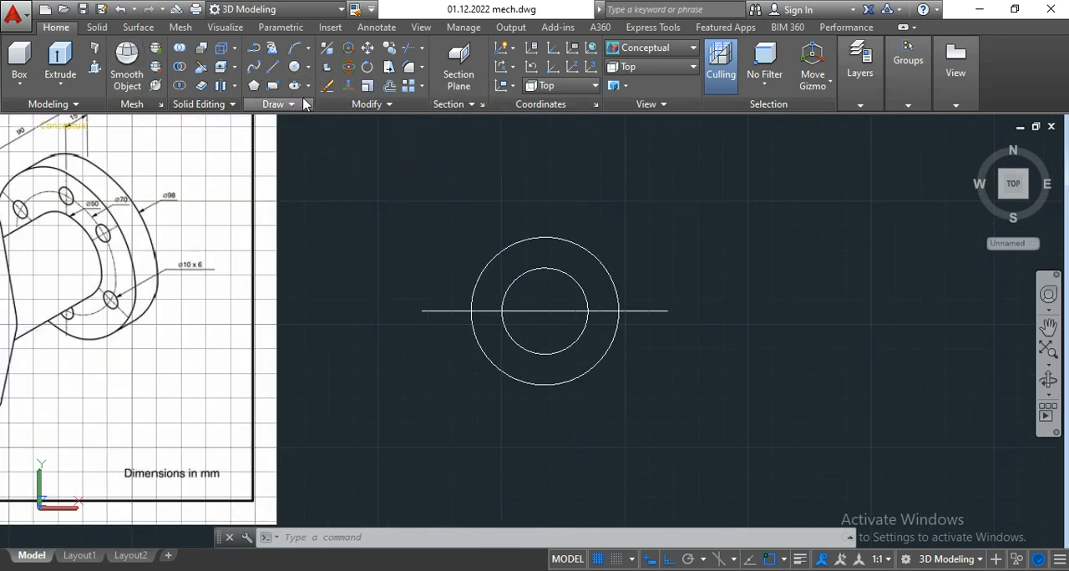
pyautogui.click(308, 68)
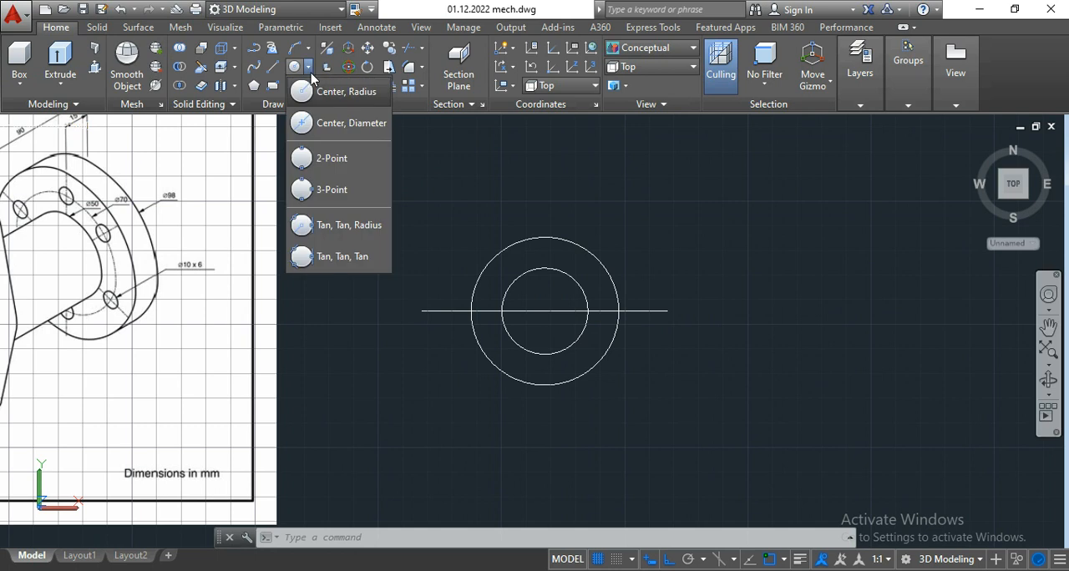
pyautogui.click(350, 124)
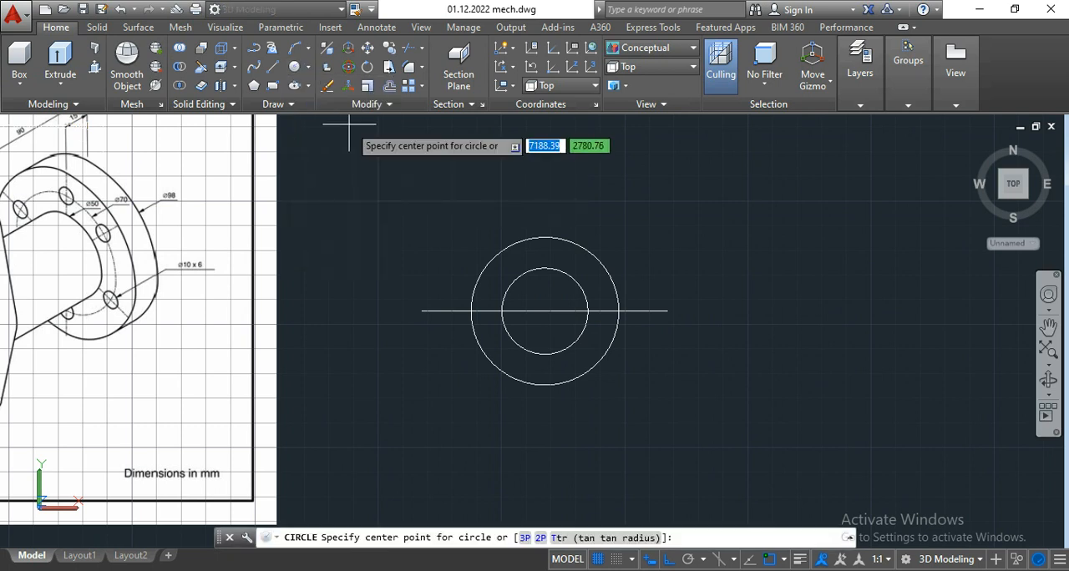
pyautogui.click(668, 310)
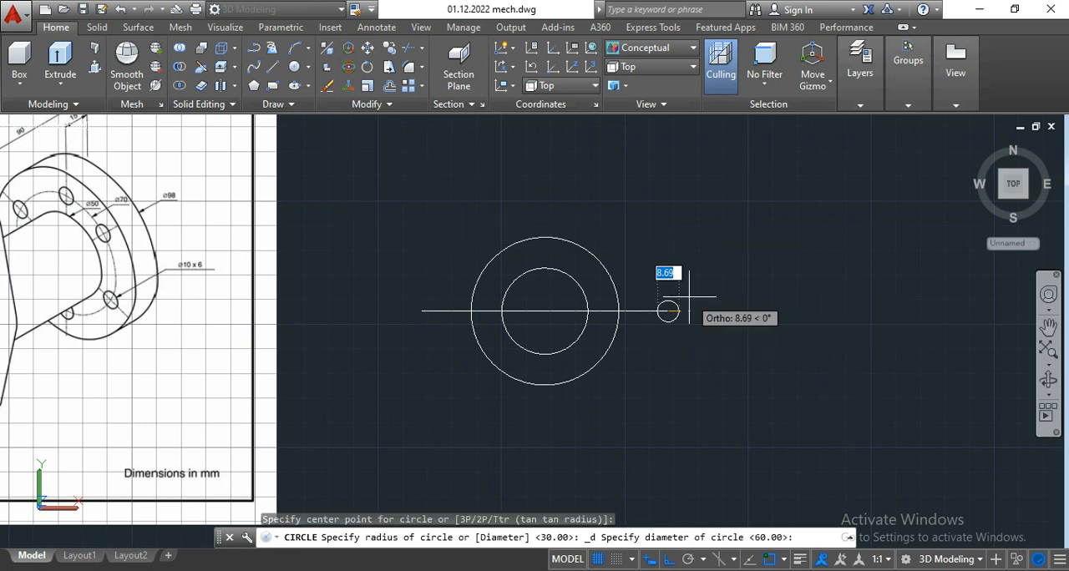
pyautogui.write('12')
pyautogui.press('Return')
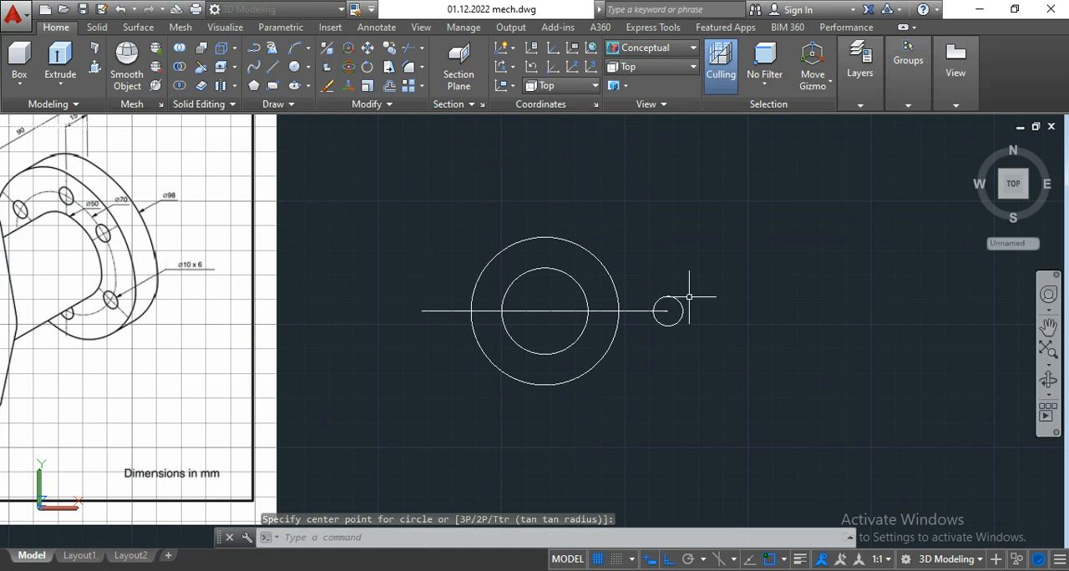
# Step: Try a circle of radius 12 at the left end of the horizontal line, and erase it
pyautogui.press('Return')
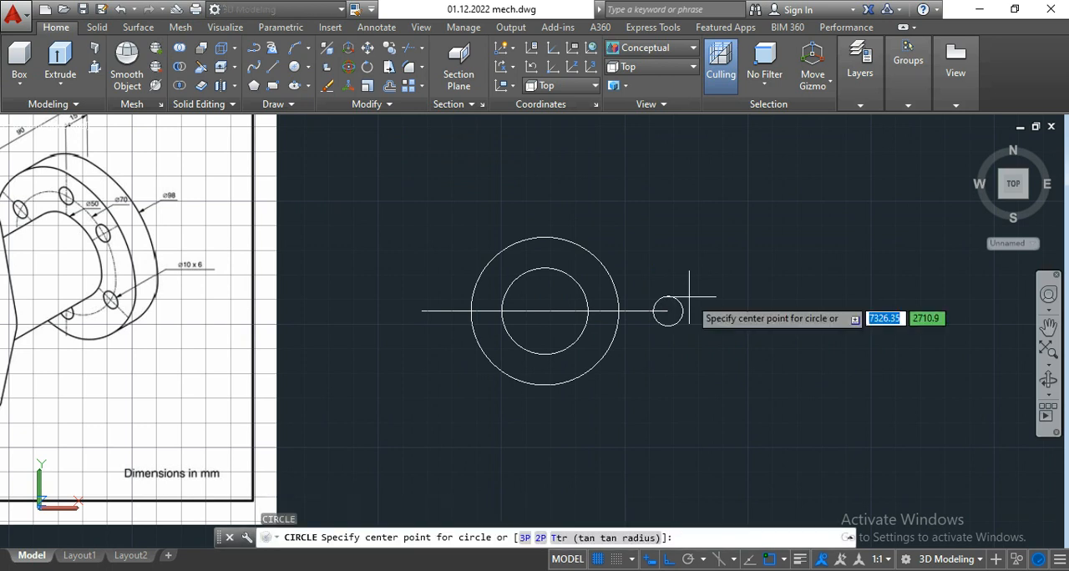
pyautogui.click(421, 311)
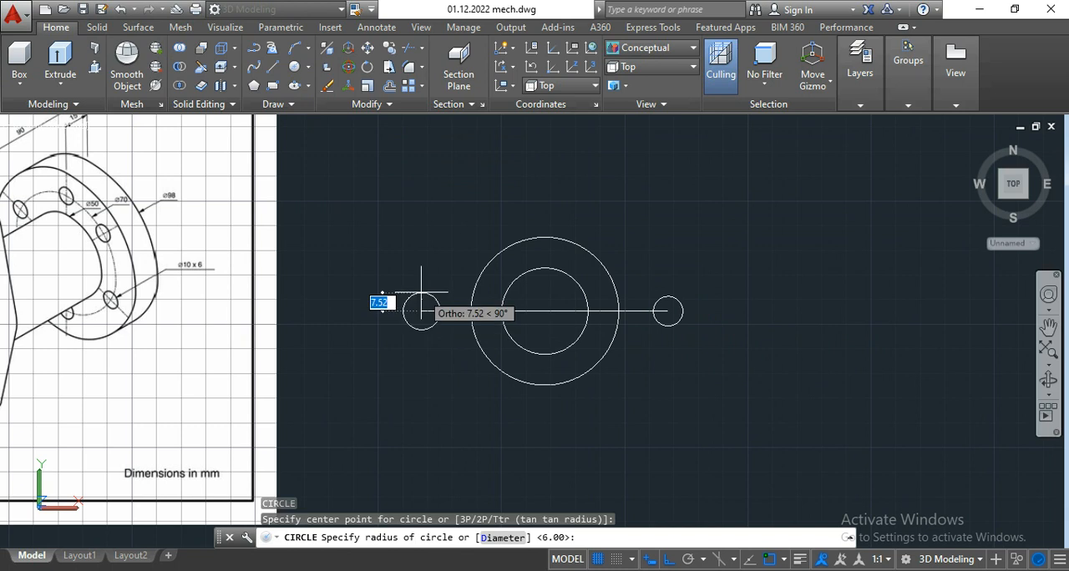
pyautogui.write('12')
pyautogui.press('Return')
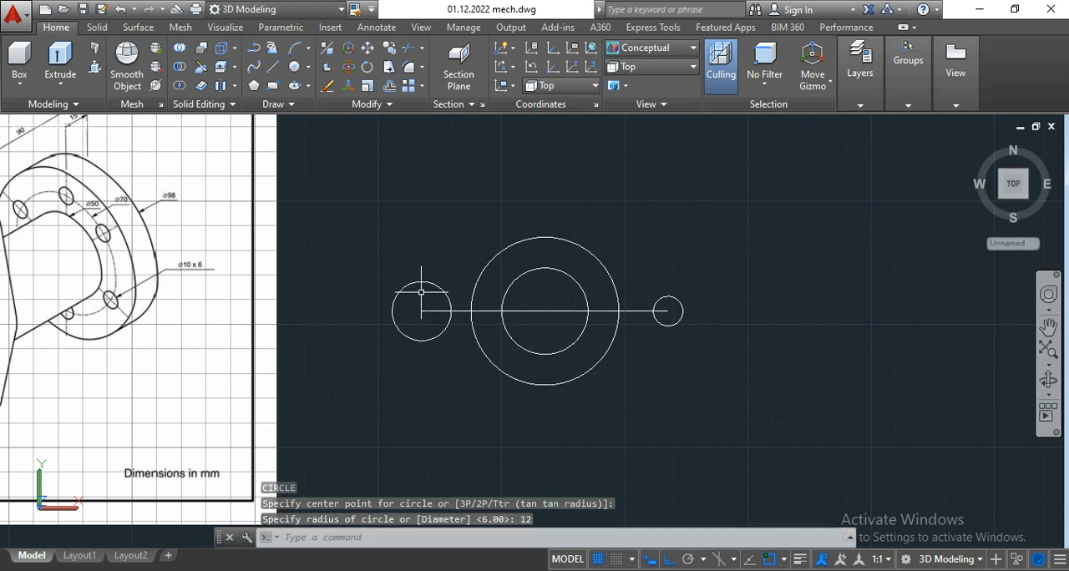
pyautogui.click(444, 273)
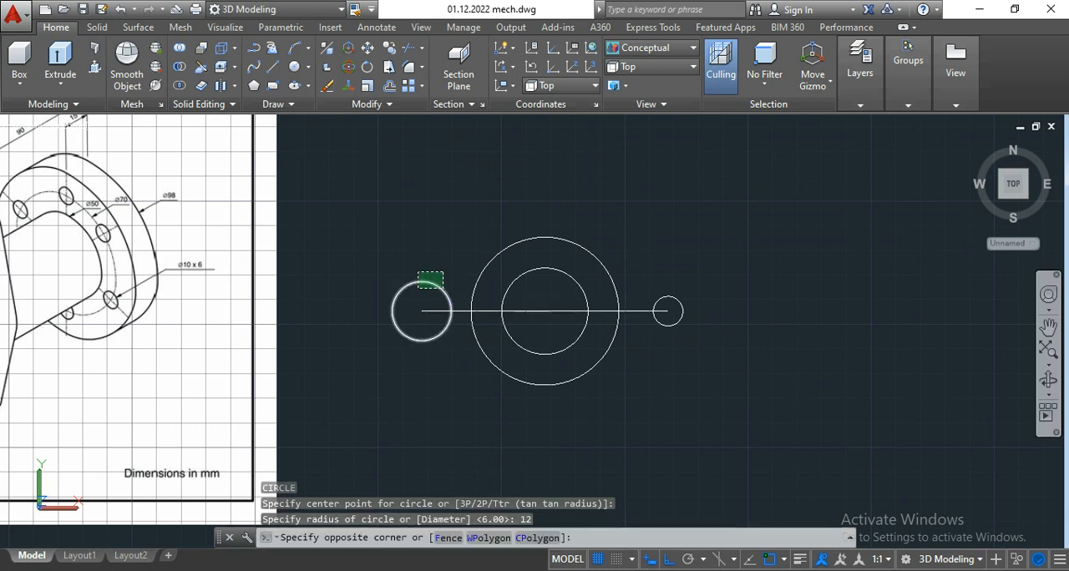
pyautogui.click(418, 288)
pyautogui.press('Delete')
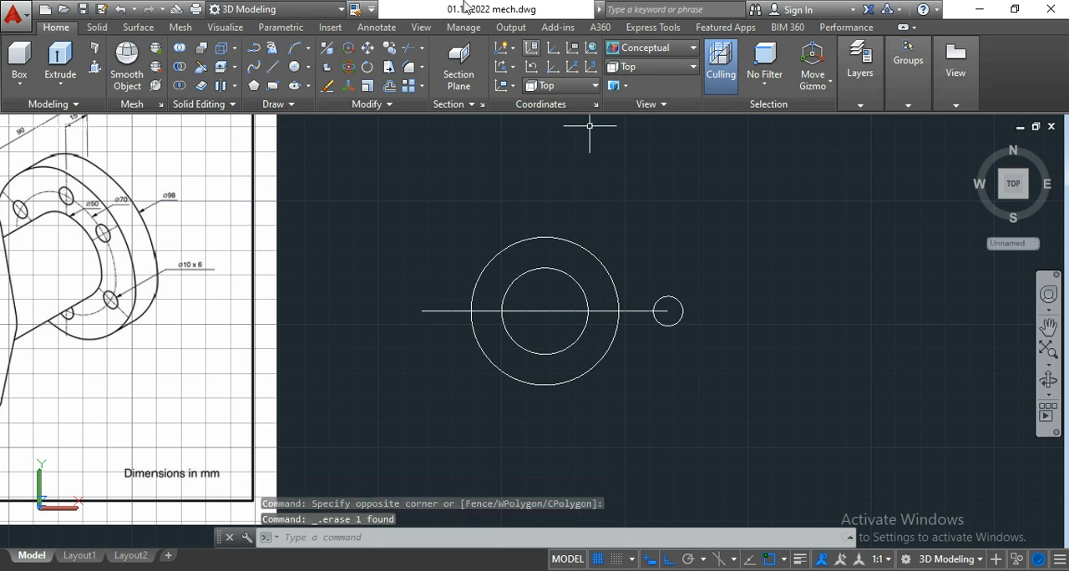
# Step: Draw a circle by centre and diameter, 12 mm across, at the left end of the horizontal line
pyautogui.click(298, 73)
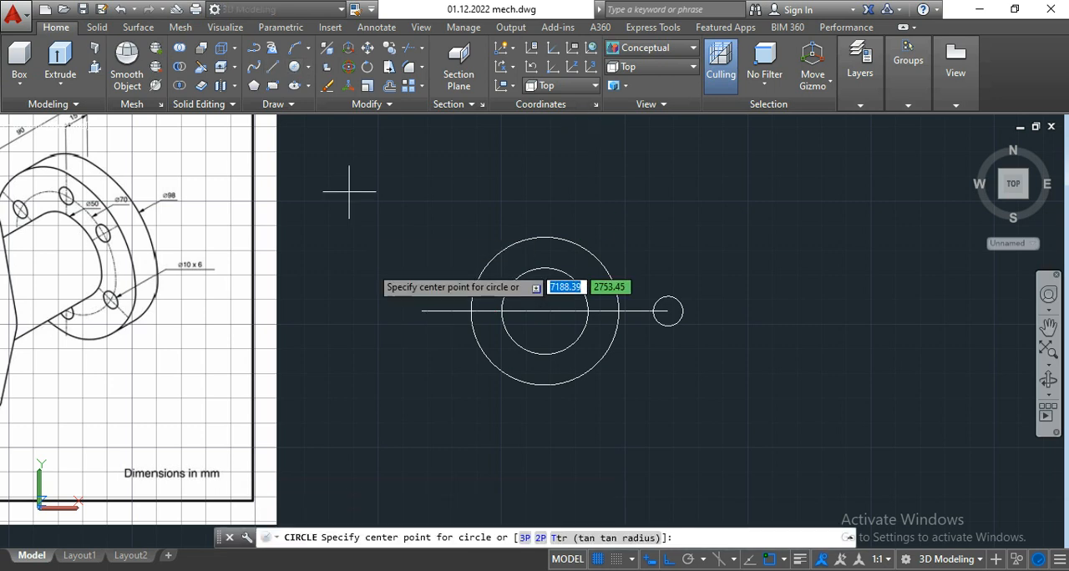
pyautogui.click(422, 311)
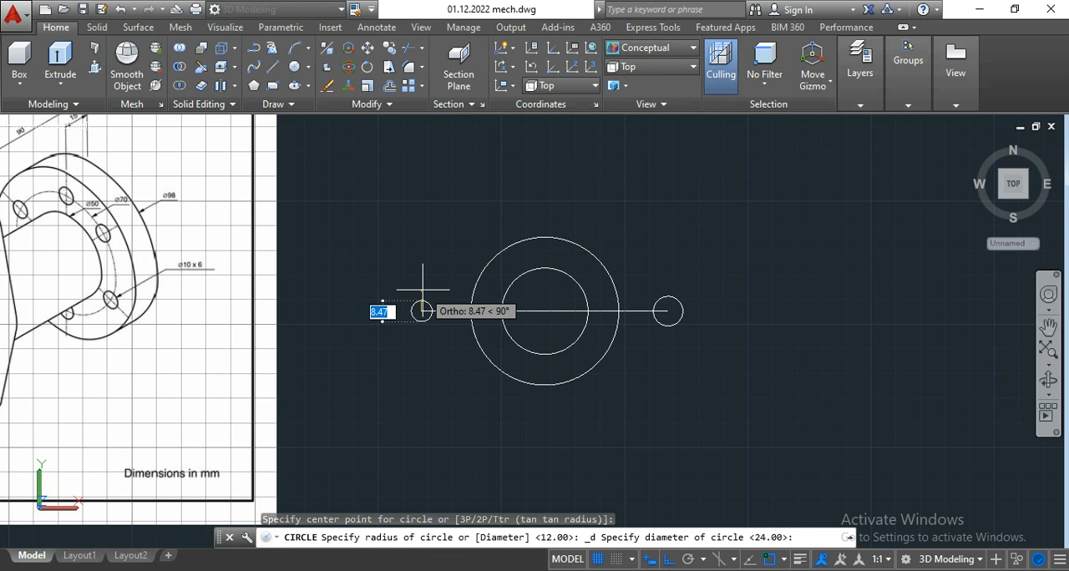
pyautogui.write('12')
pyautogui.press('Return')
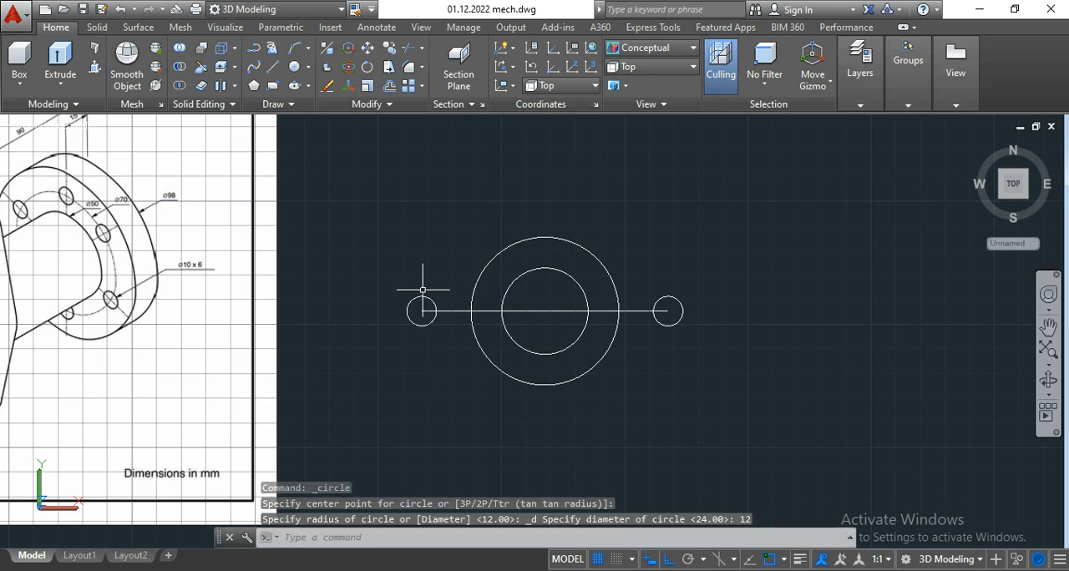
# Step: Check the plate's end radius on the reference image and draw a circle of radius 15 concentric with the right 12 mm hole
pyautogui.moveTo(442, 268); pyautogui.dragTo(585, 278, button='middle')
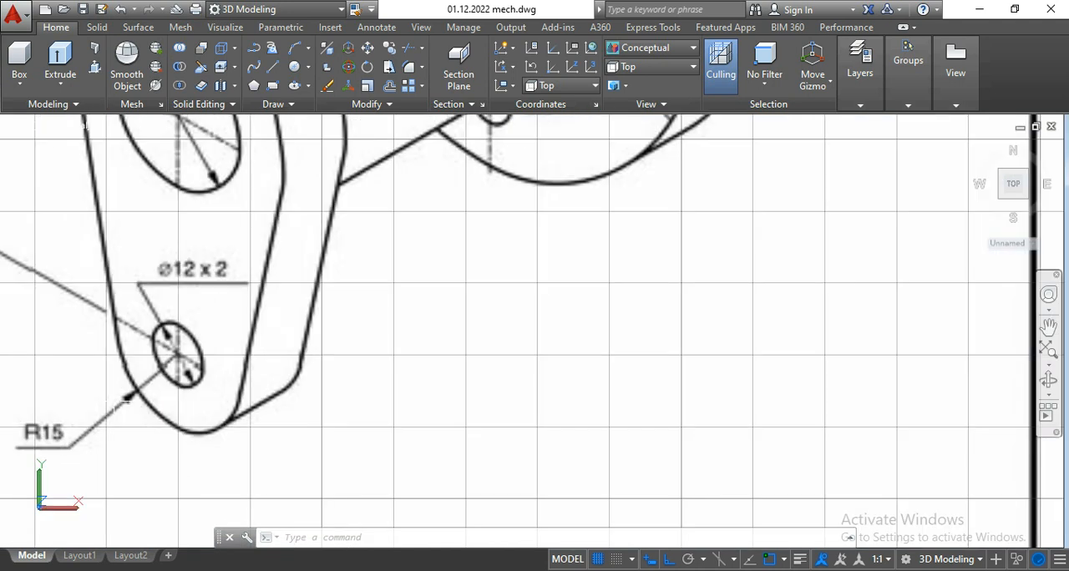
pyautogui.click(309, 67)
pyautogui.click(334, 91)
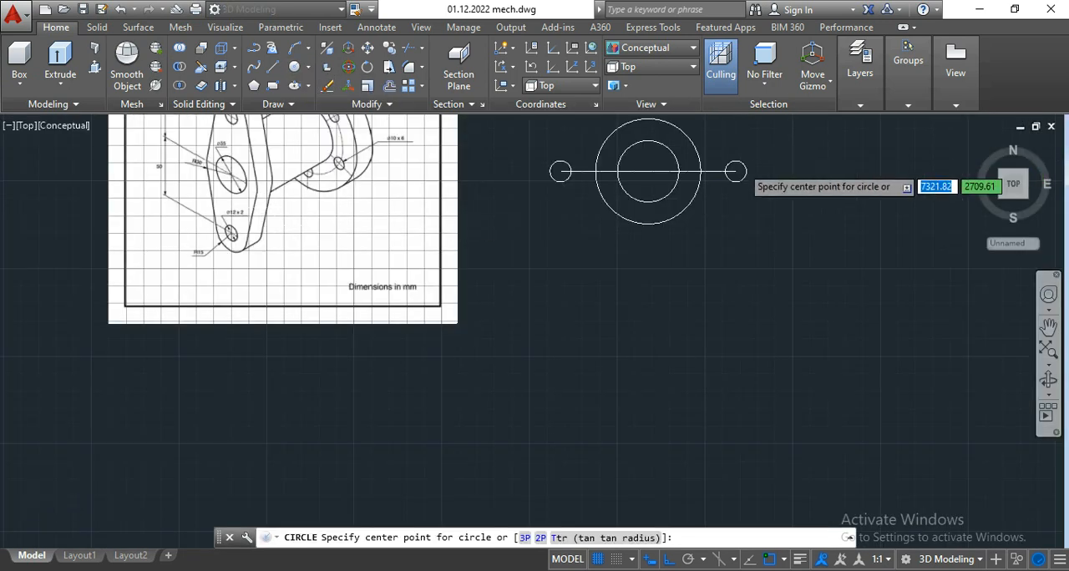
pyautogui.scroll(5, 740, 167)
pyautogui.click(726, 182)
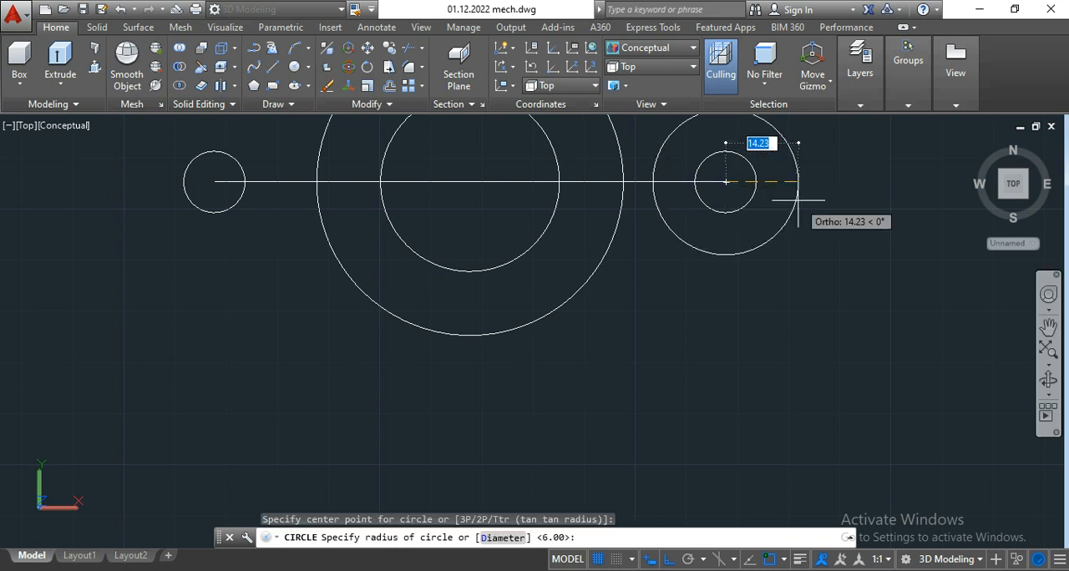
pyautogui.write('1')
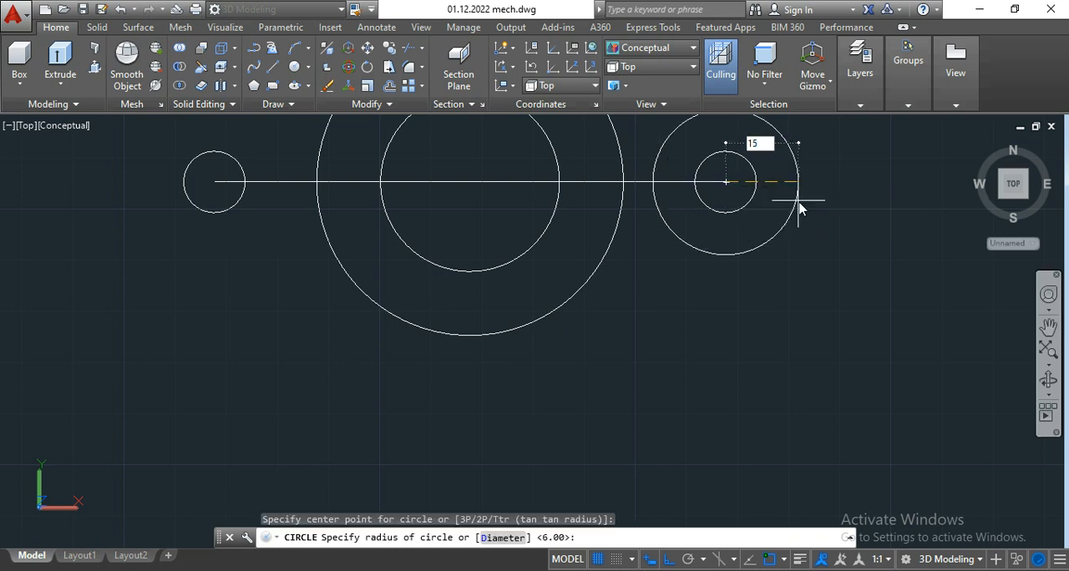
pyautogui.write('5')
pyautogui.press('Return')
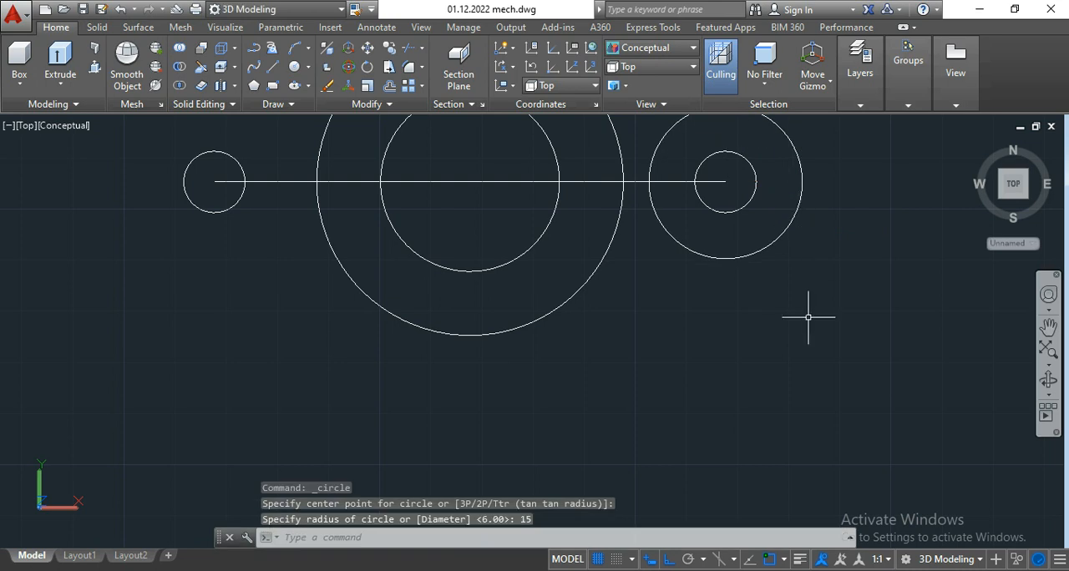
# Step: Draw a circle of radius 15 concentric with the left 12 mm hole
pyautogui.scroll(-2, 811, 310)
pyautogui.moveTo(811, 309); pyautogui.dragTo(807, 338, button='middle')
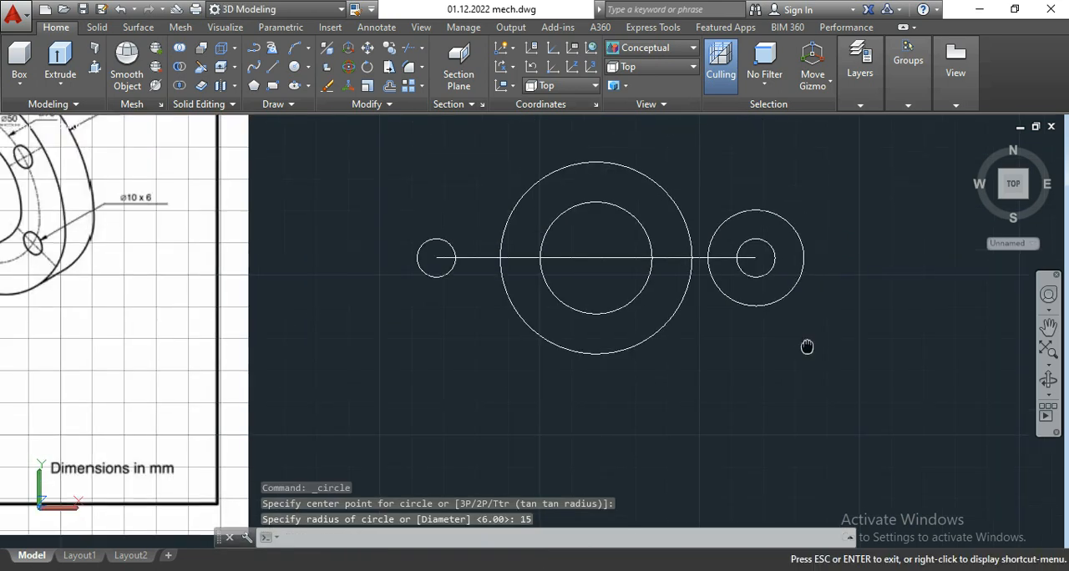
pyautogui.click(294, 72)
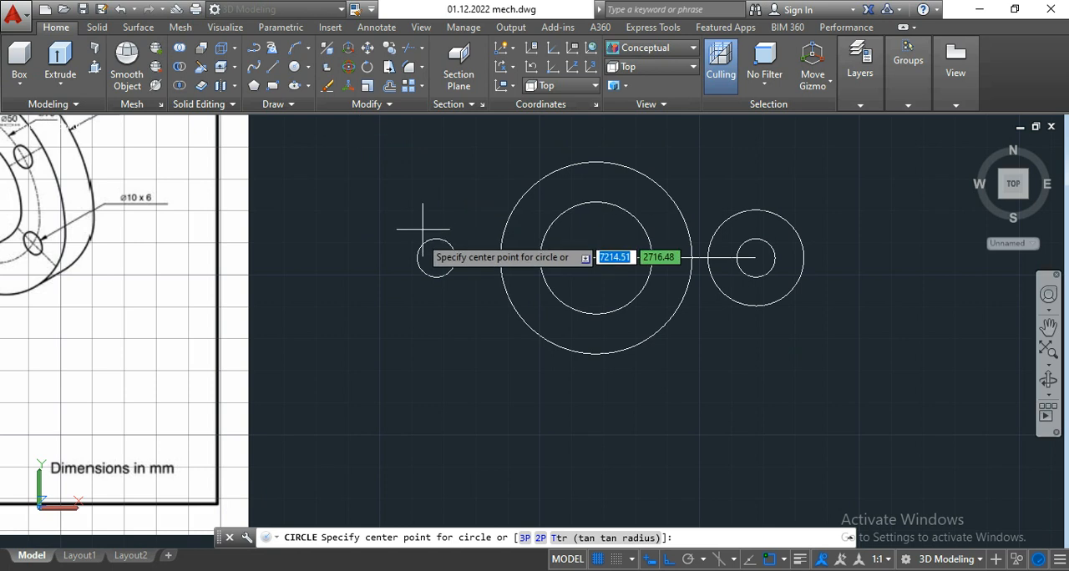
pyautogui.click(436, 259)
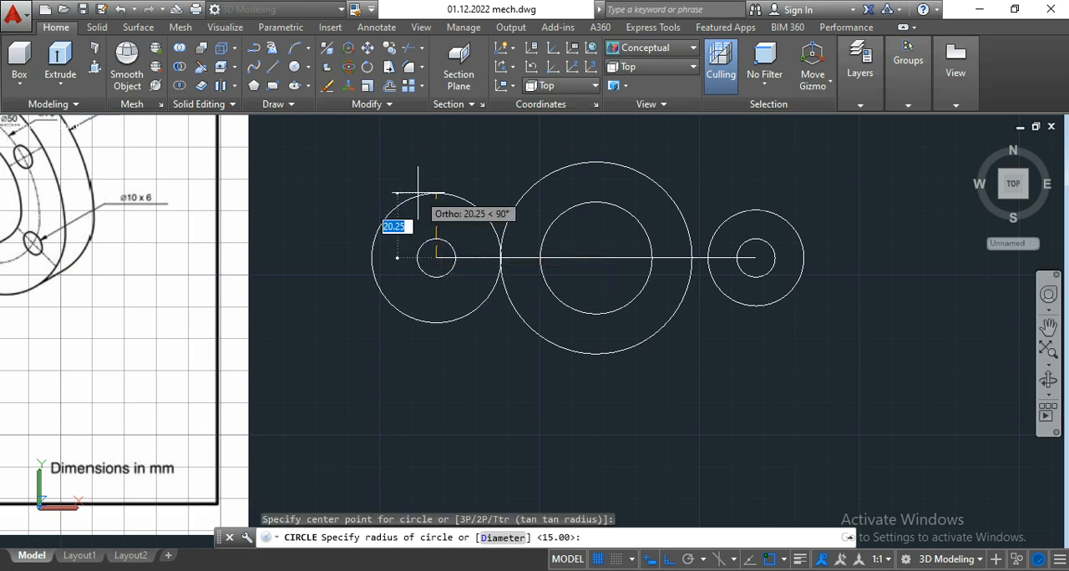
pyautogui.write('15')
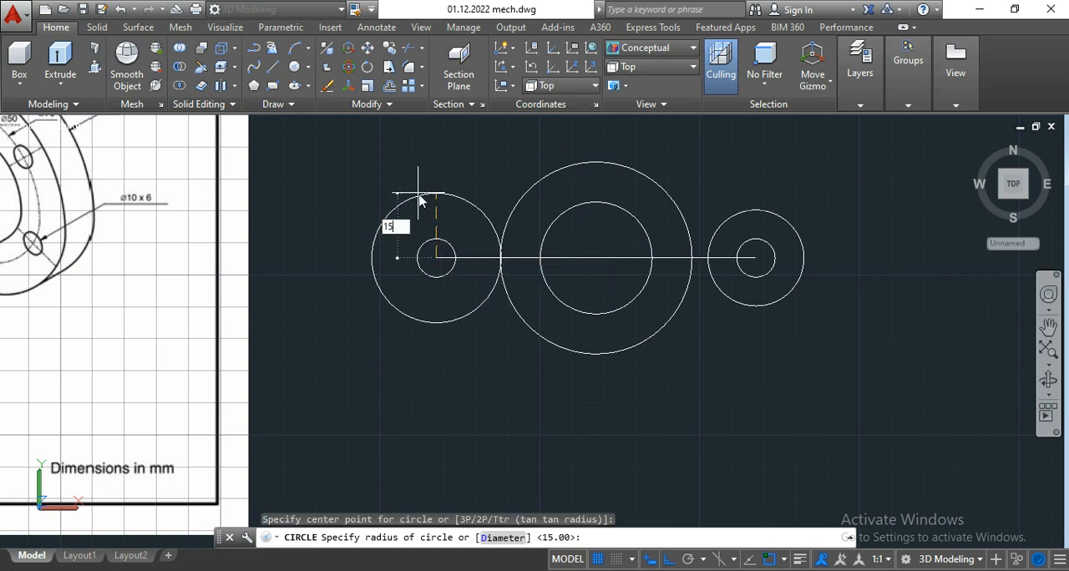
pyautogui.press('Return')
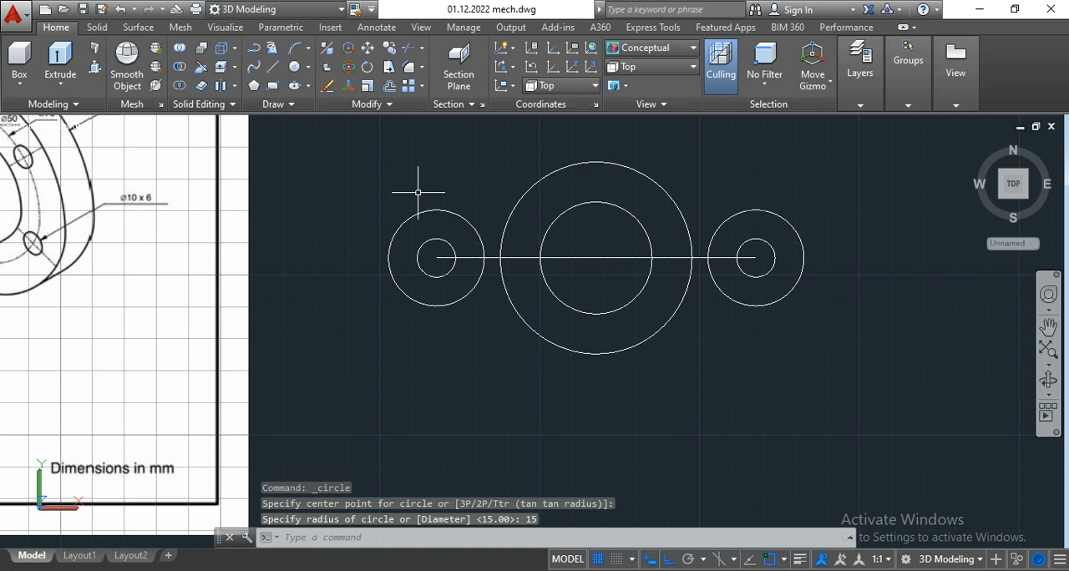
# Step: Erase the two overlapping horizontal construction lines running through the circle centres
pyautogui.moveTo(411, 186)
pyautogui.mouseDown(button='middle')
pyautogui.moveTo(406, 215)
pyautogui.moveTo(421, 229)
pyautogui.mouseUp(button='middle')
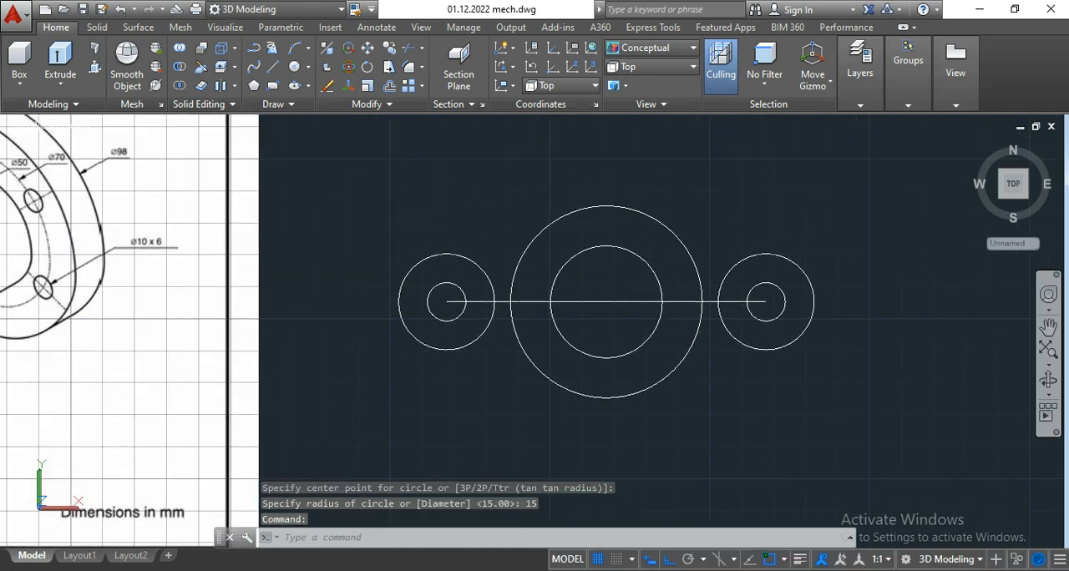
pyautogui.click(637, 315)
pyautogui.click(592, 291)
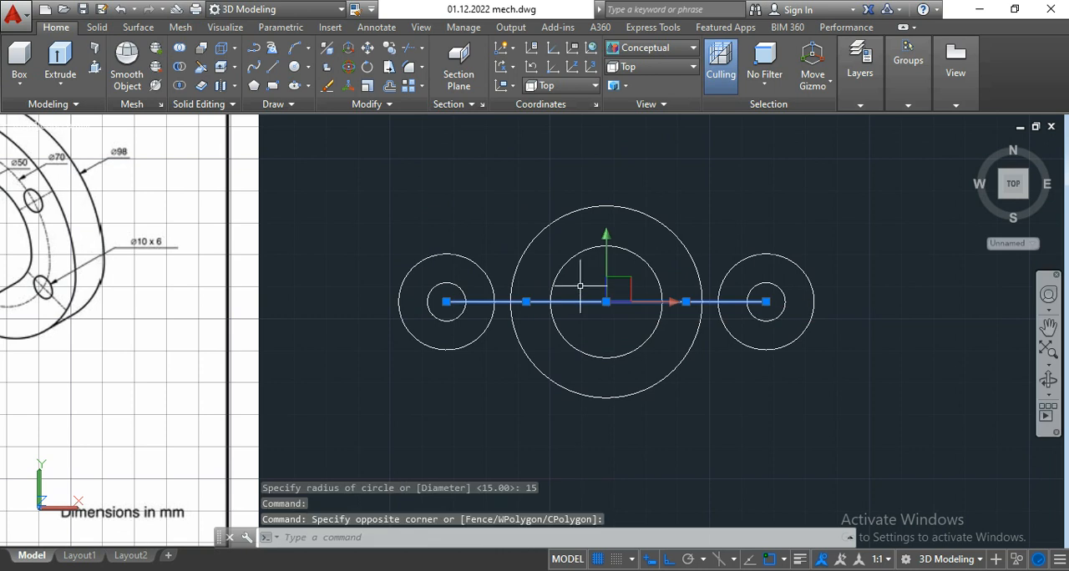
pyautogui.press('Delete')
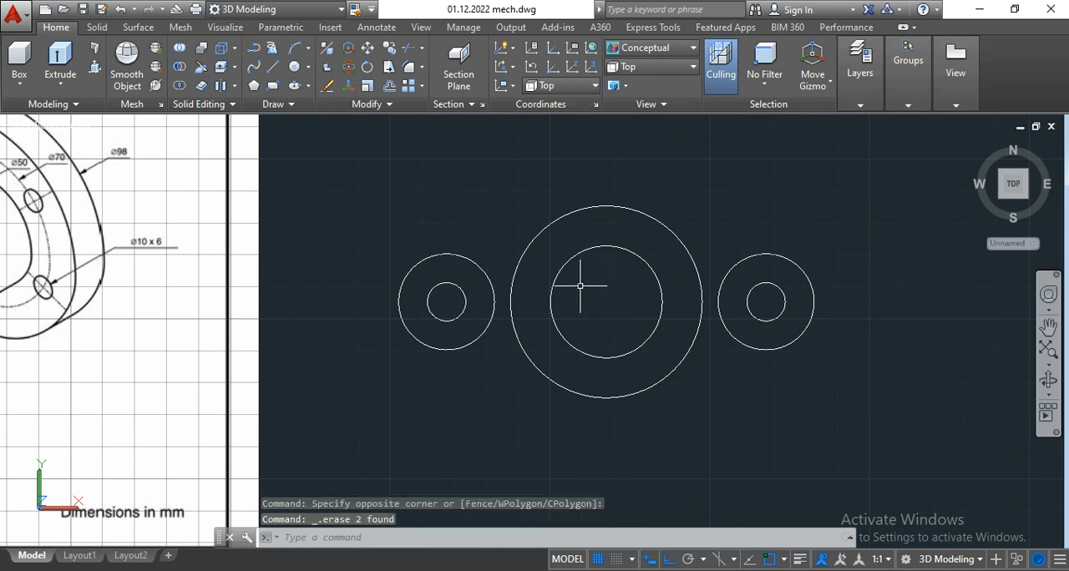
# Step: Draw a line from the top quadrant of the left radius 15 circle to the top quadrant of the large central circle
pyautogui.moveTo(599, 293); pyautogui.dragTo(621, 290, button='middle')
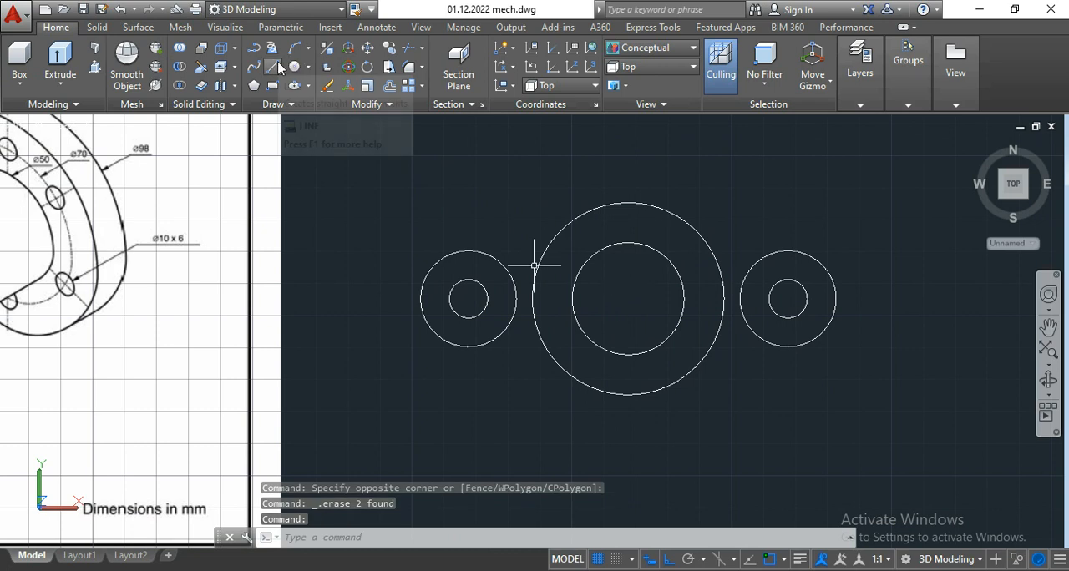
pyautogui.moveTo(391, 199); pyautogui.dragTo(437, 242, button='middle')
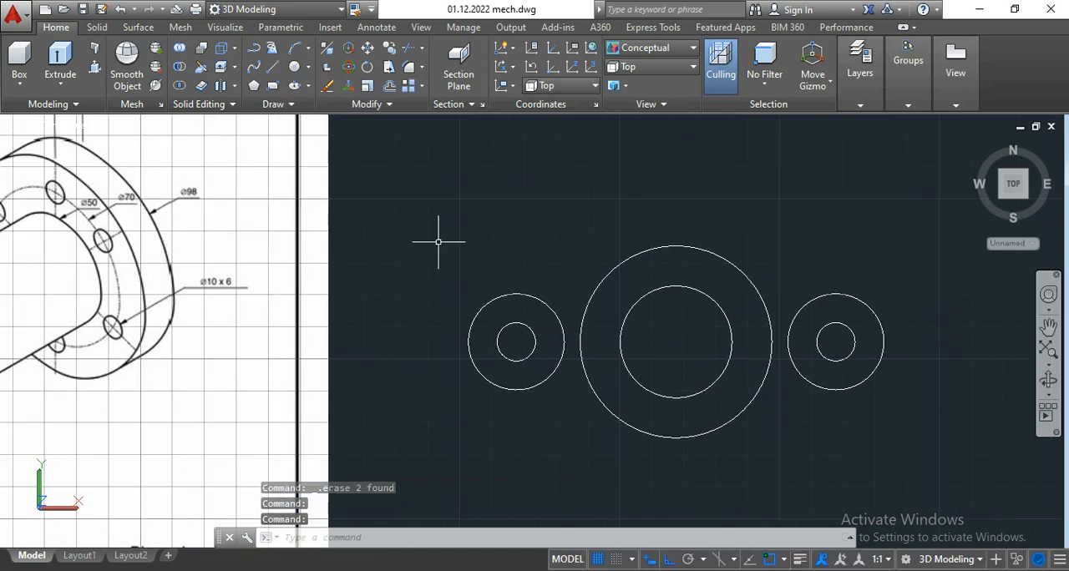
pyautogui.click(268, 69)
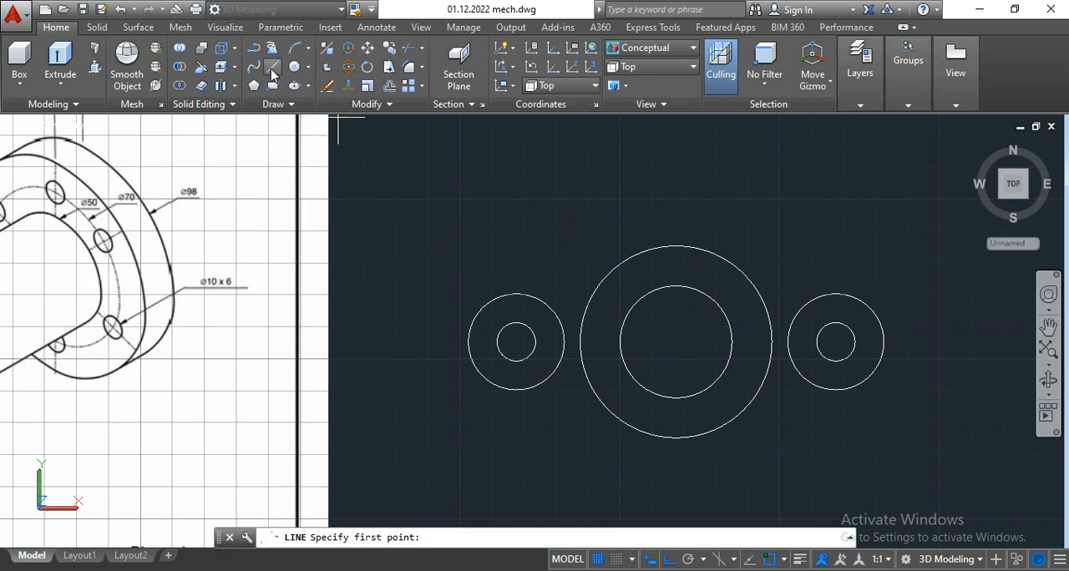
pyautogui.scroll(2, 677, 242)
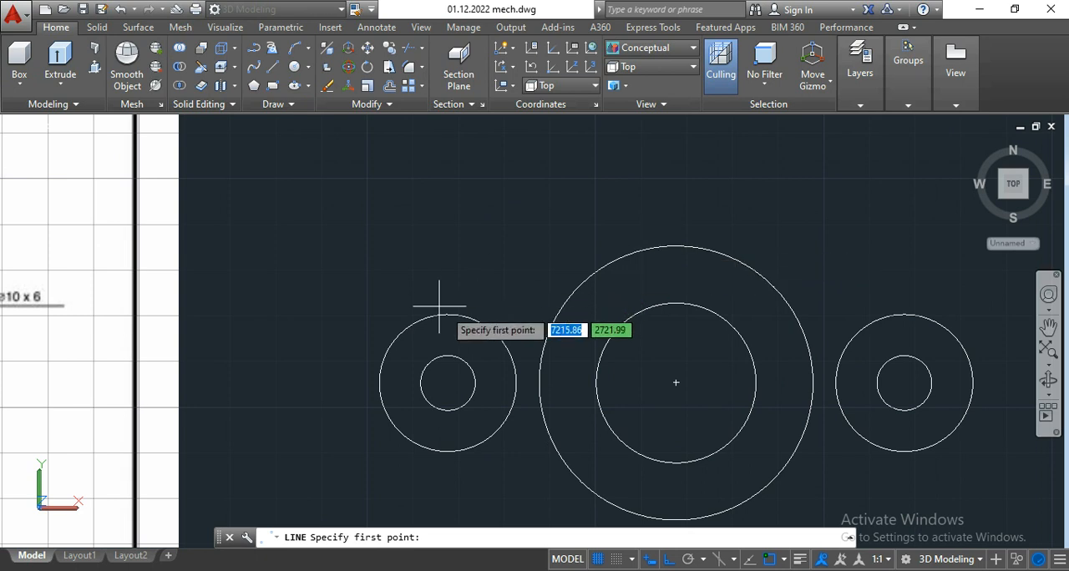
pyautogui.scroll(2, 446, 311)
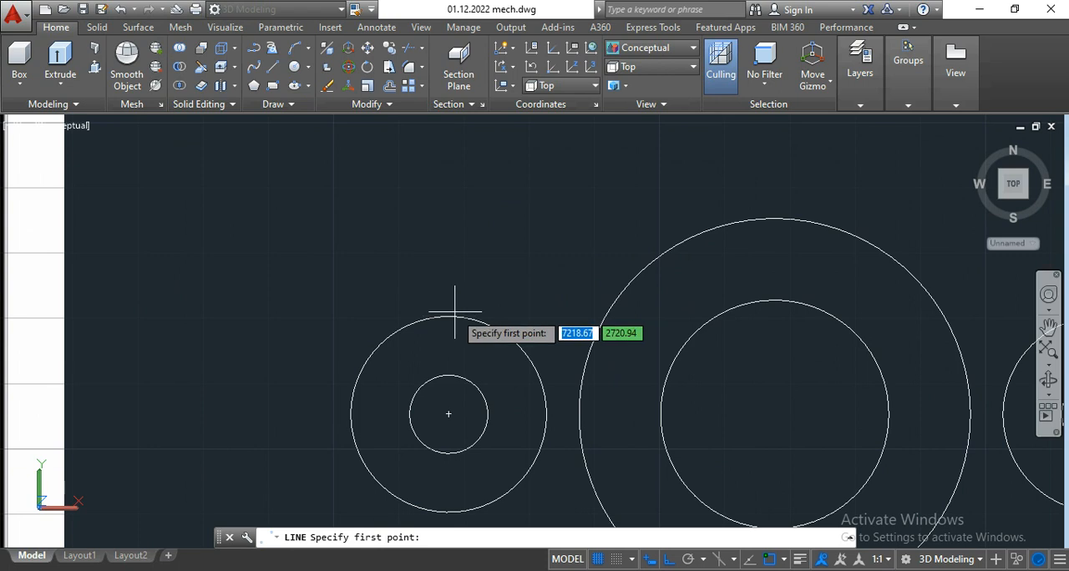
pyautogui.click(448, 317)
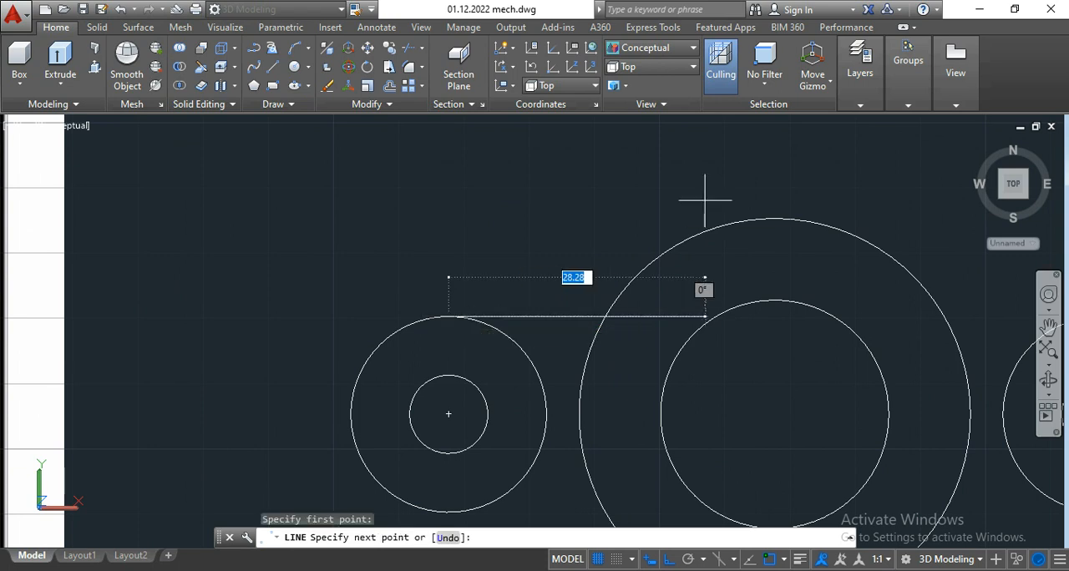
pyautogui.click(775, 220)
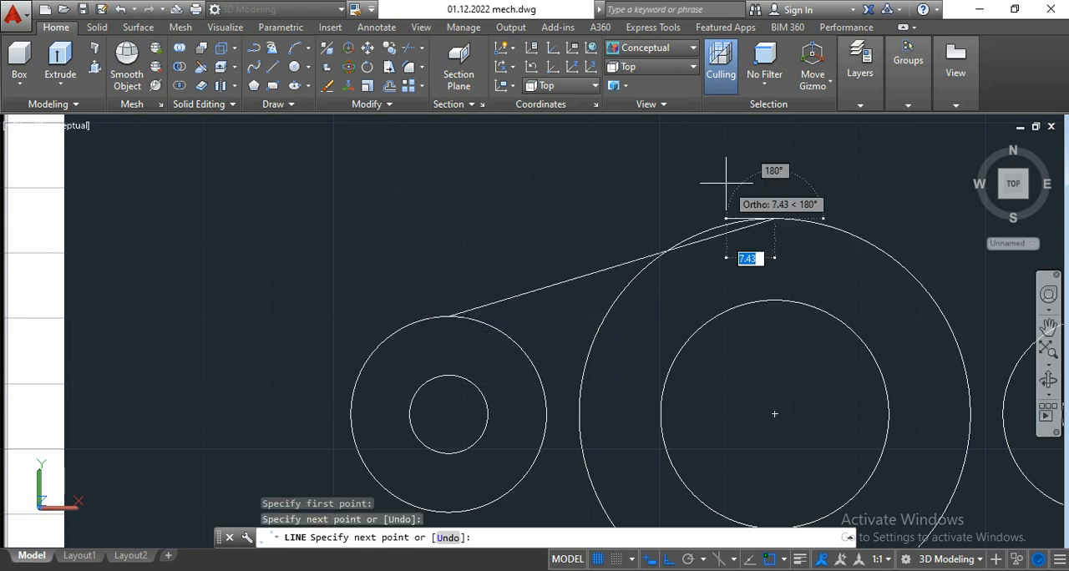
pyautogui.press('Return')
# Step: With Ortho off, stretch the sloping line's upper end back along the large central circle to its tangency point
pyautogui.scroll(3, 701, 226)
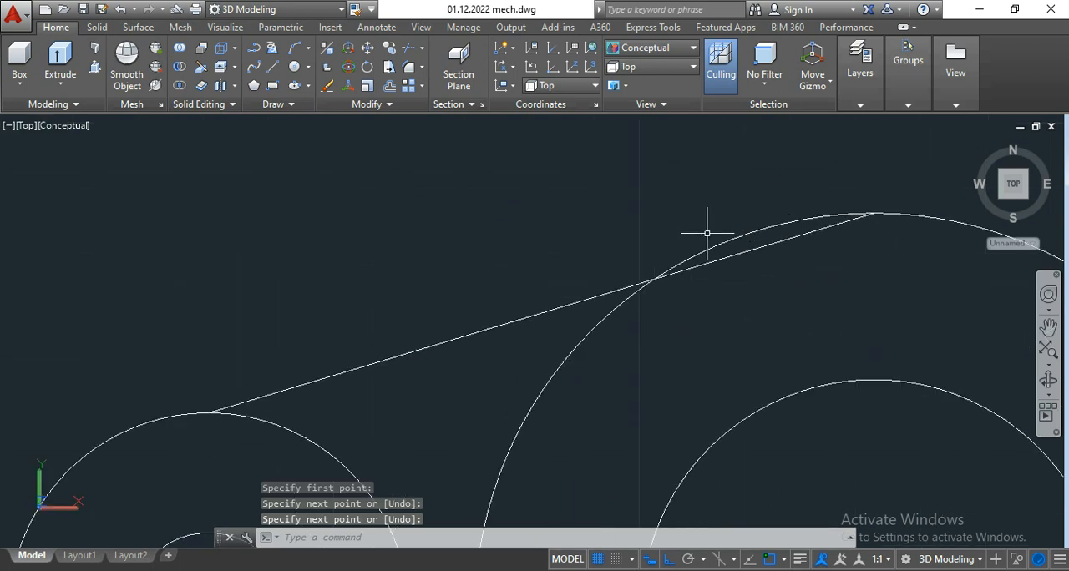
pyautogui.click(740, 254)
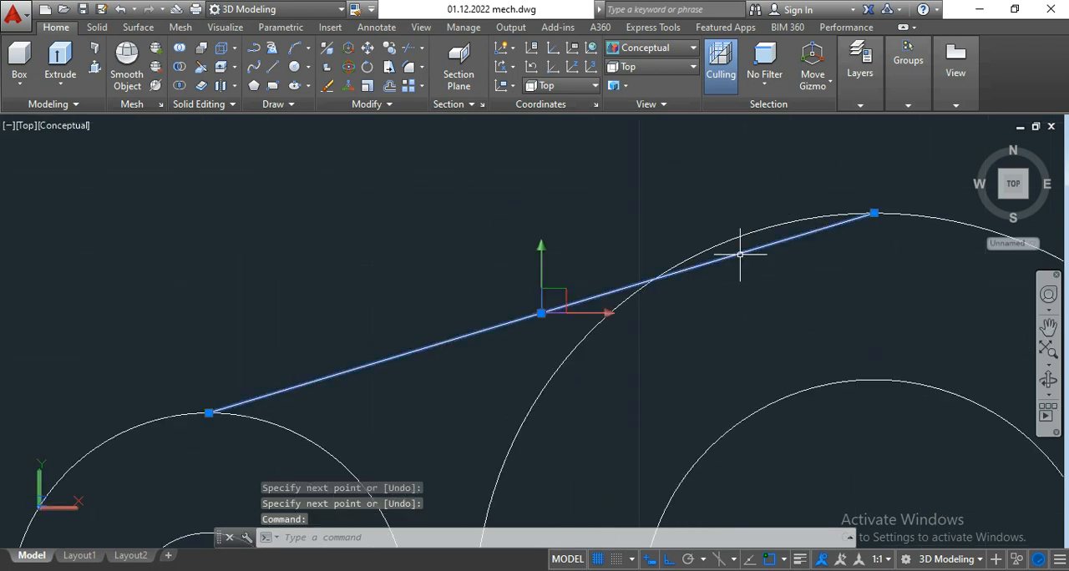
pyautogui.click(874, 213)
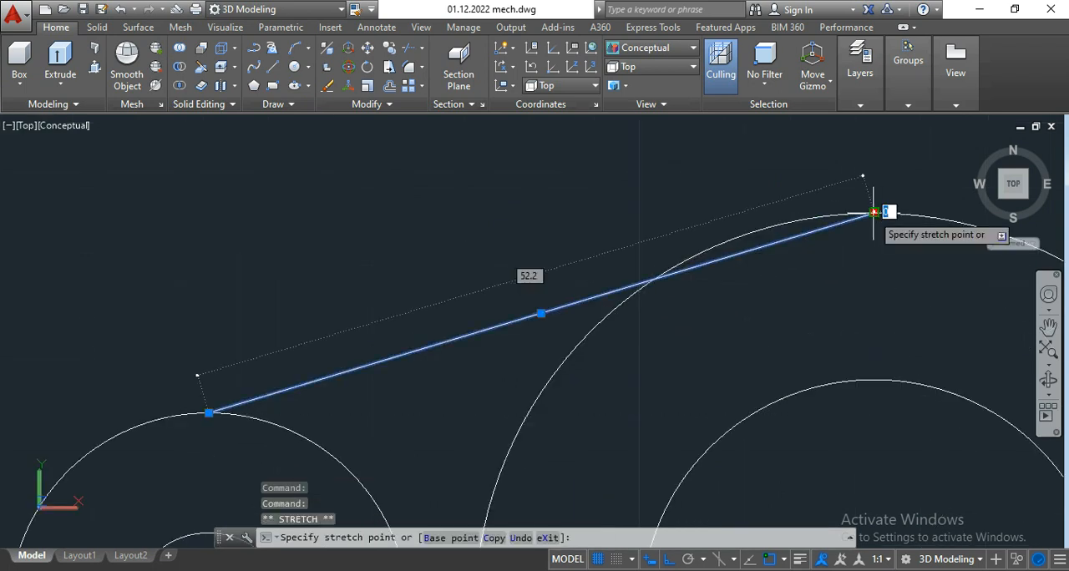
pyautogui.press('F8')
pyautogui.scroll(2, 716, 233)
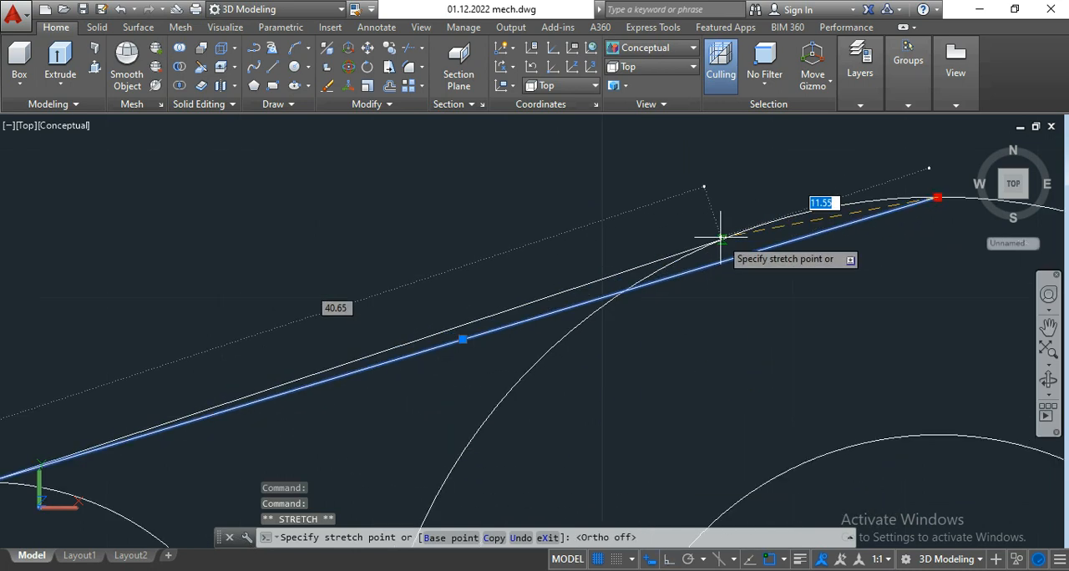
pyautogui.scroll(4, 740, 232)
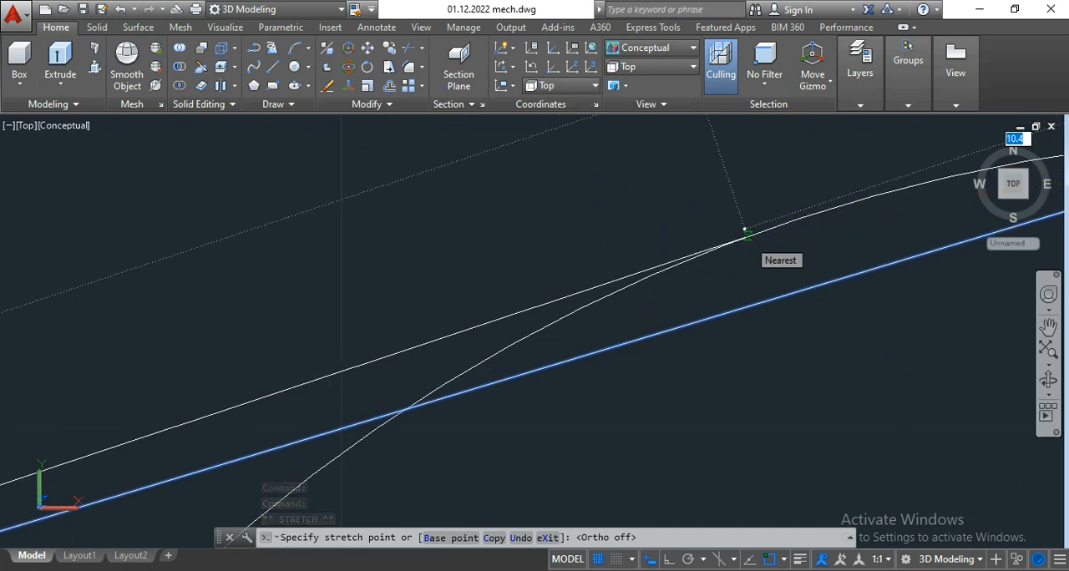
pyautogui.click(747, 237)
pyautogui.scroll(-5, 739, 247)
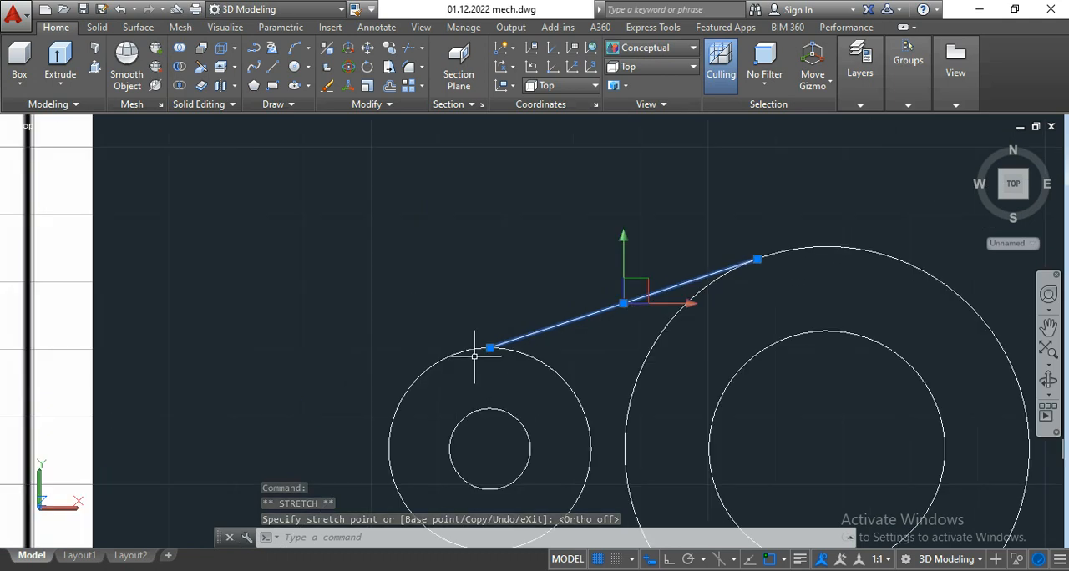
pyautogui.scroll(5, 474, 356)
pyautogui.click(443, 361)
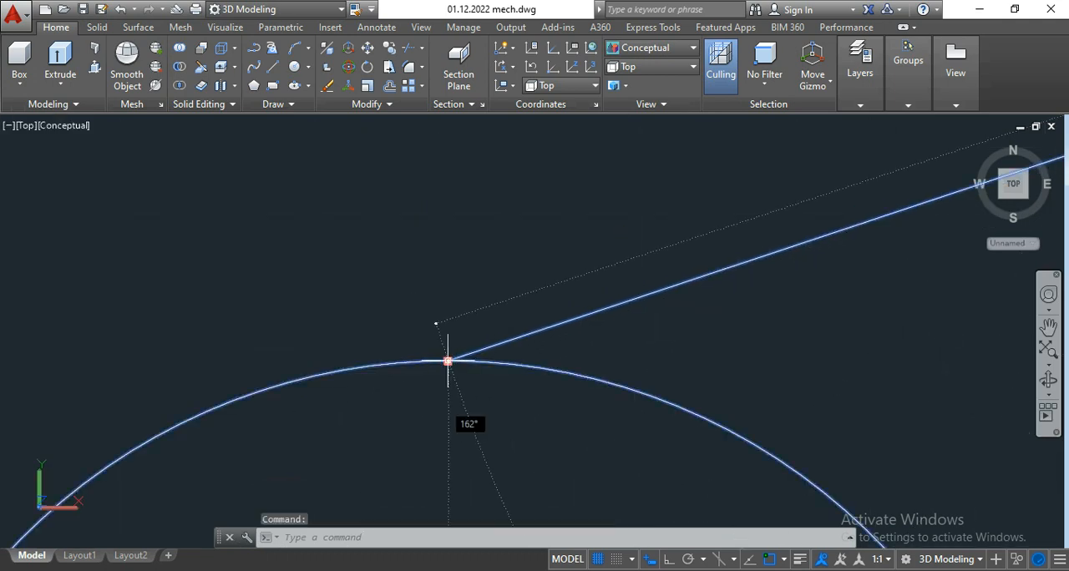
pyautogui.click(448, 361)
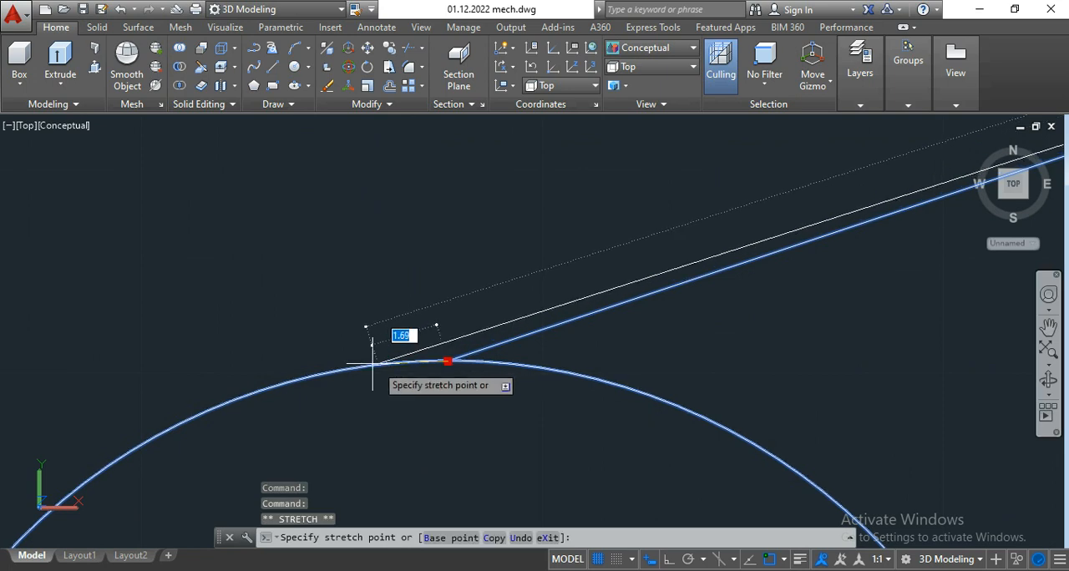
pyautogui.scroll(3, 297, 367)
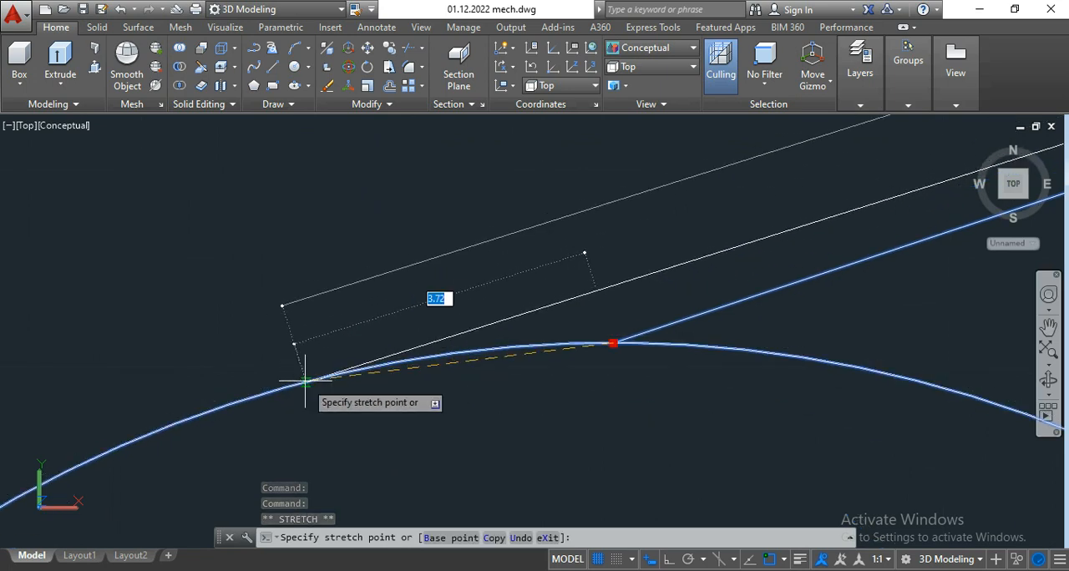
pyautogui.press('Escape')
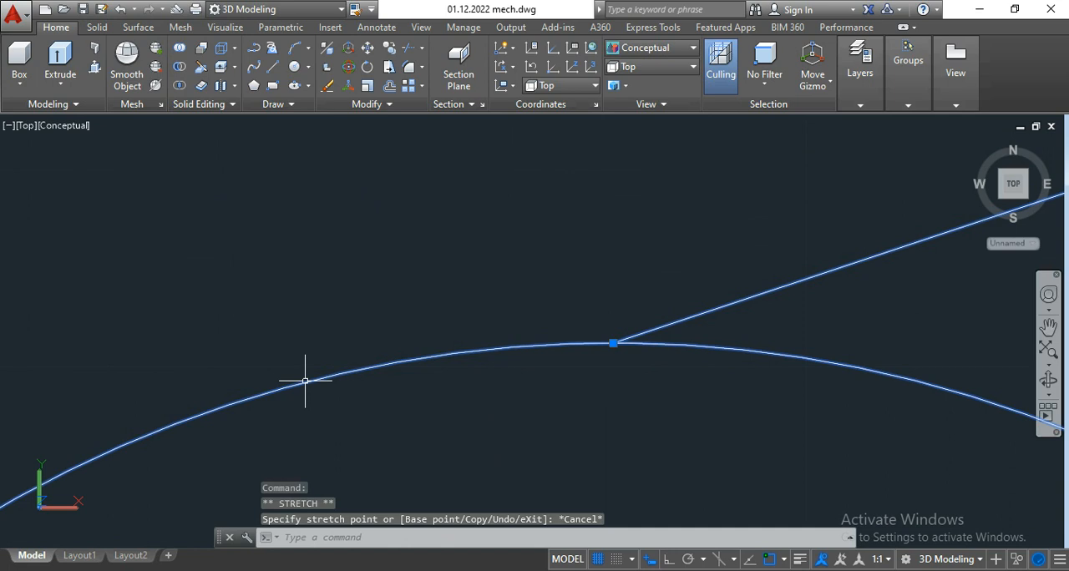
pyautogui.press('Escape')
# Step: Stretch the sloping line's lower end outward along the left radius 15 circle to its tangency point
pyautogui.click(652, 331)
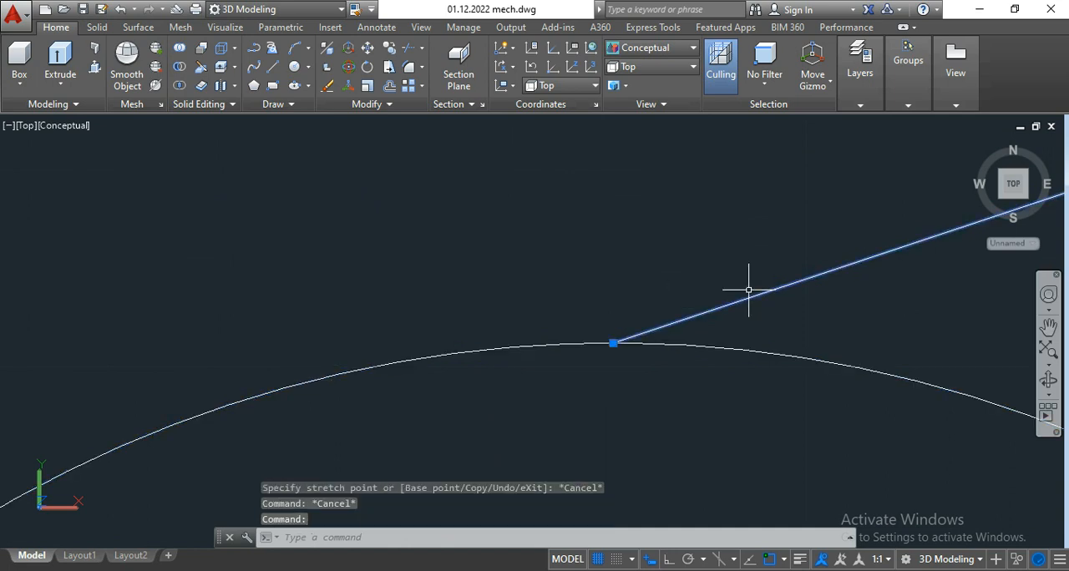
pyautogui.click(613, 342)
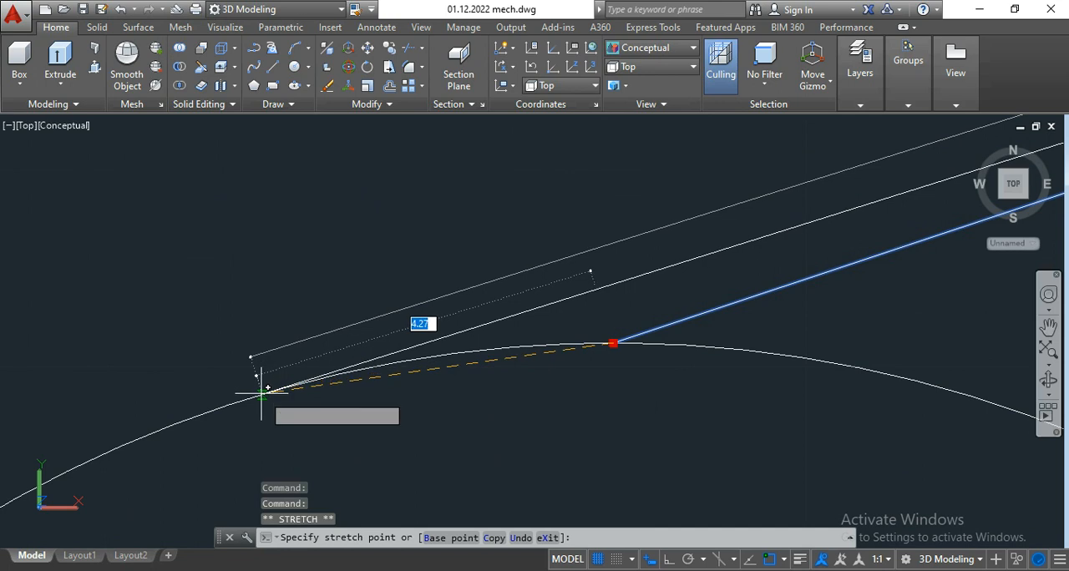
pyautogui.scroll(2, 262, 393)
pyautogui.click(262, 393)
pyautogui.press('Escape')
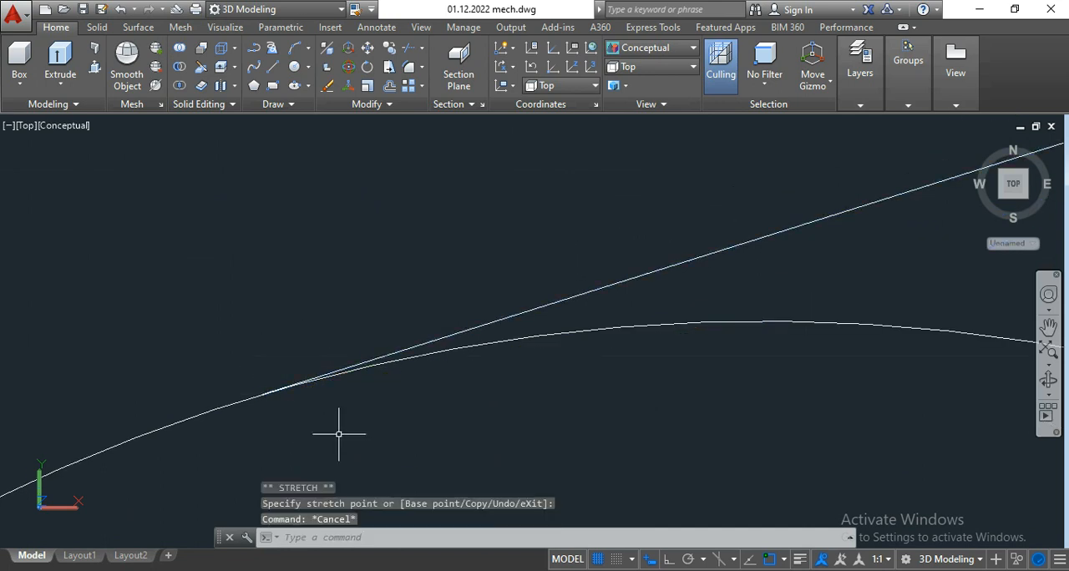
# Step: Draw a line from the top quadrant of the right radius 15 circle to the tangency point on the large central circle
pyautogui.scroll(-6, 339, 433)
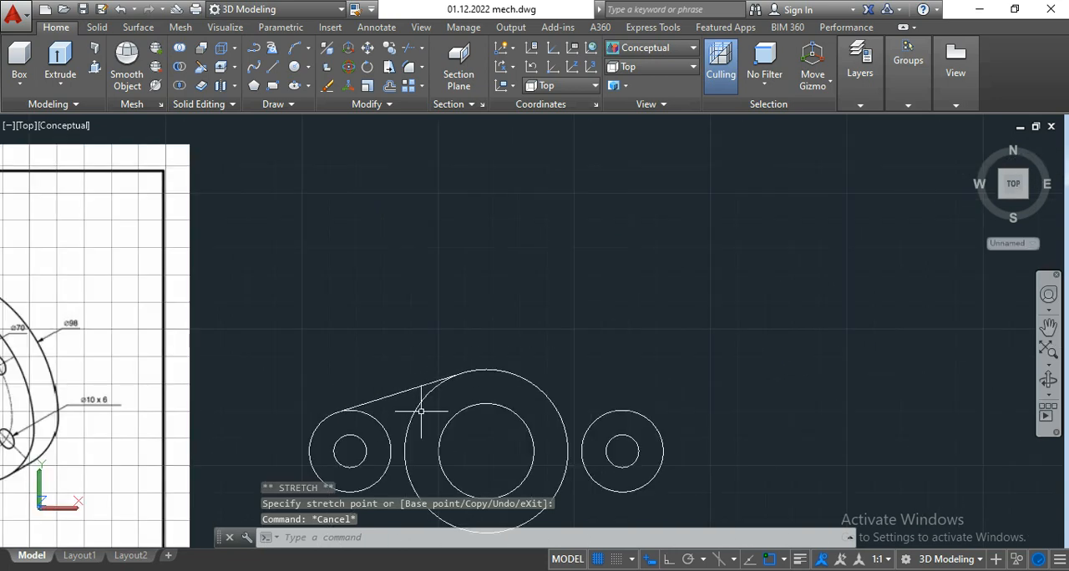
pyautogui.moveTo(420, 416); pyautogui.dragTo(390, 295, button='middle')
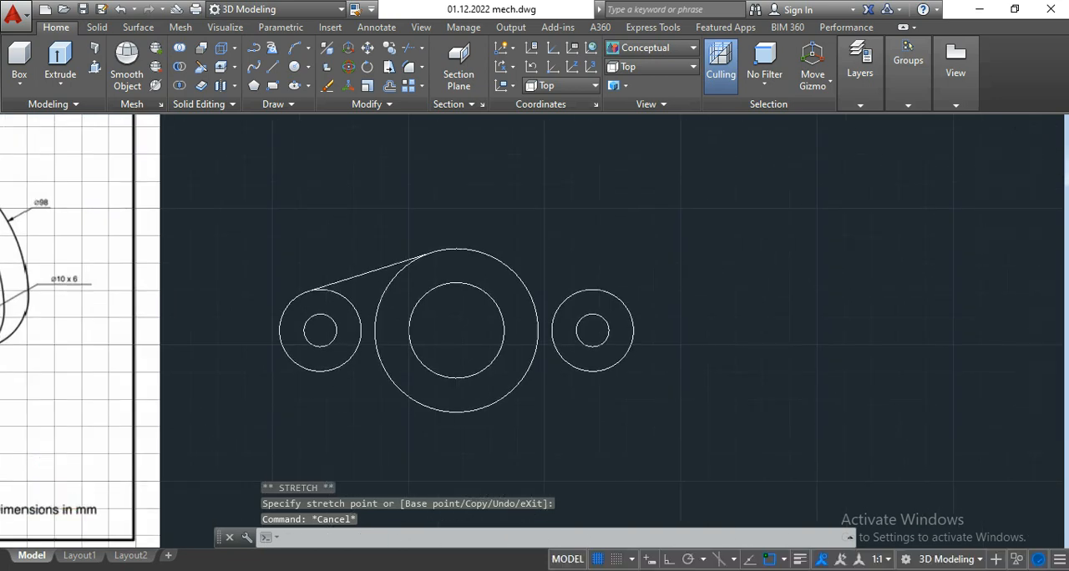
pyautogui.click(273, 68)
pyautogui.scroll(5, 496, 262)
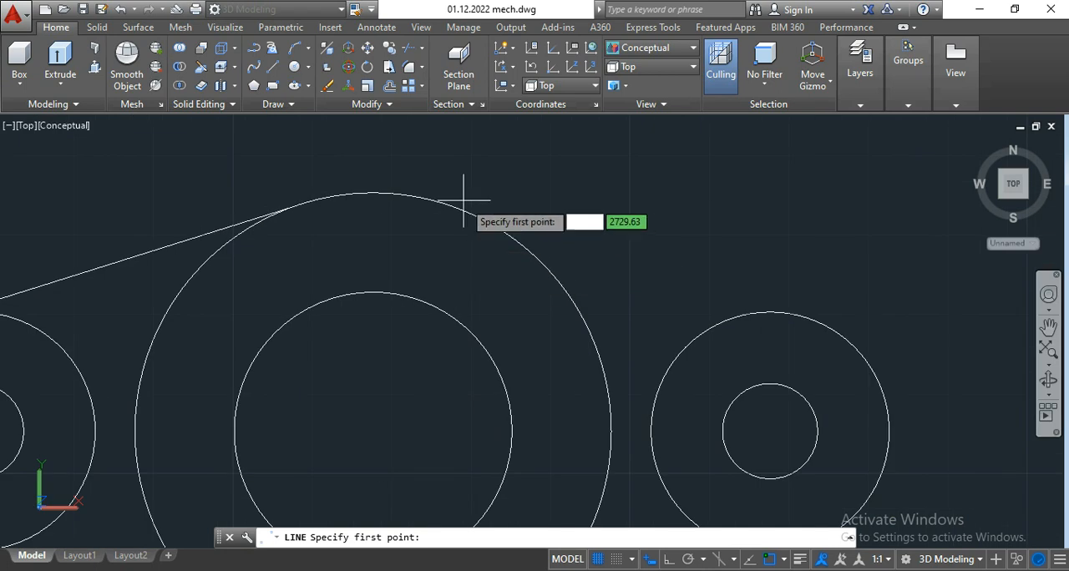
pyautogui.click(770, 313)
pyautogui.scroll(3, 437, 193)
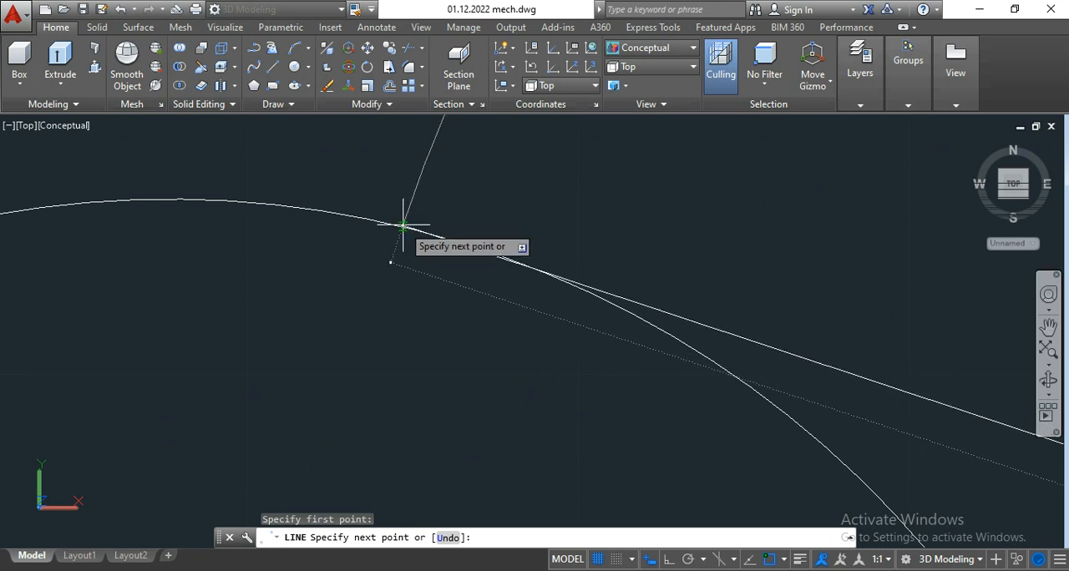
pyautogui.scroll(2, 437, 242)
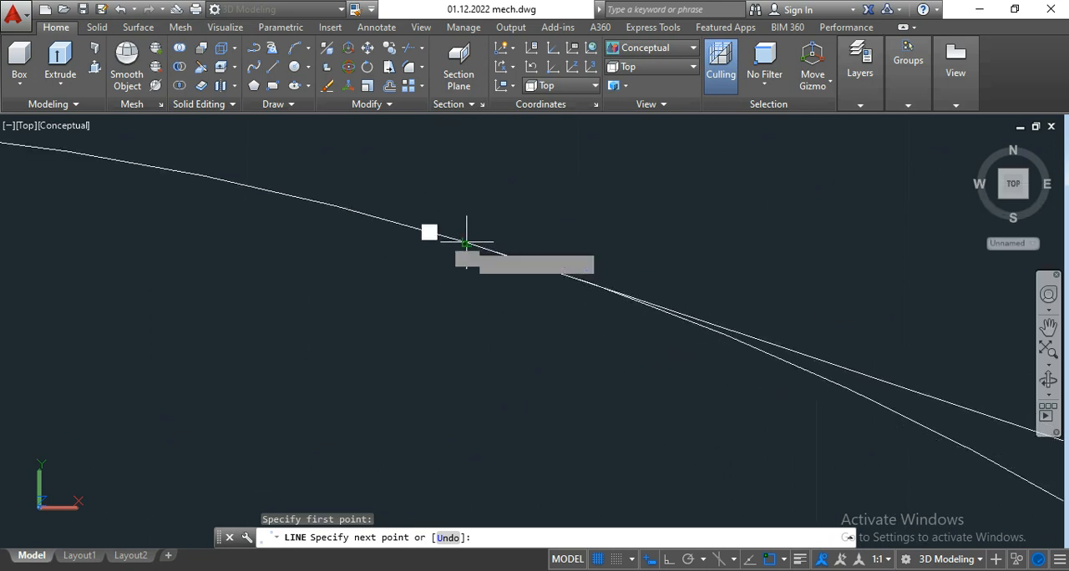
pyautogui.click(466, 243)
pyautogui.scroll(-2, 367, 255)
pyautogui.press('Return')
# Step: Stretch the new line's lower end outward along the right radius 15 circle to its tangency point
pyautogui.scroll(-5, 371, 248)
pyautogui.scroll(3, 406, 348)
pyautogui.scroll(5, 579, 275)
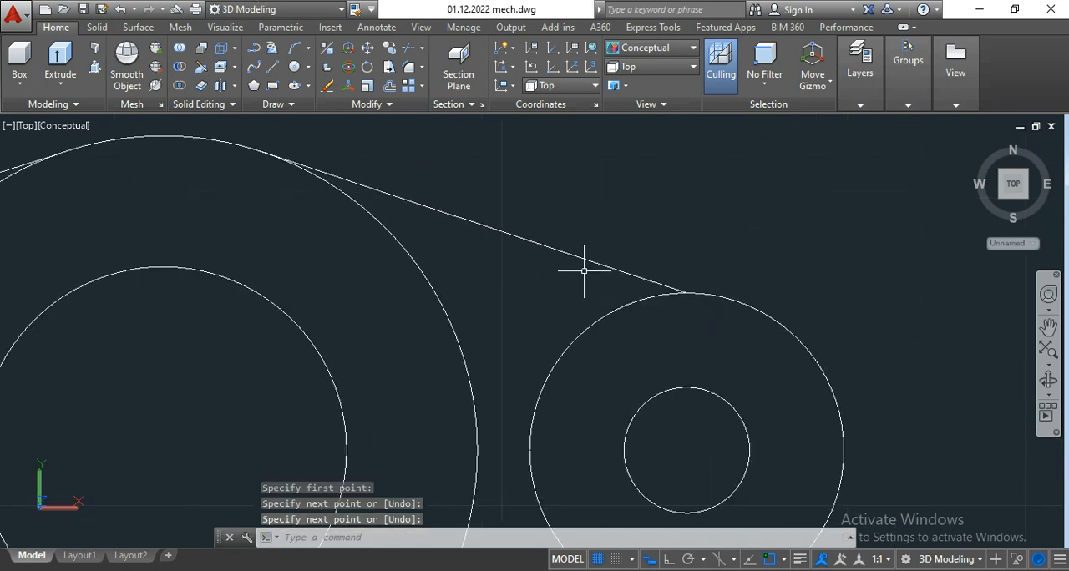
pyautogui.click(585, 272)
pyautogui.click(553, 212)
pyautogui.moveTo(934, 379); pyautogui.dragTo(685, 333, button='middle')
pyautogui.scroll(4, 698, 320)
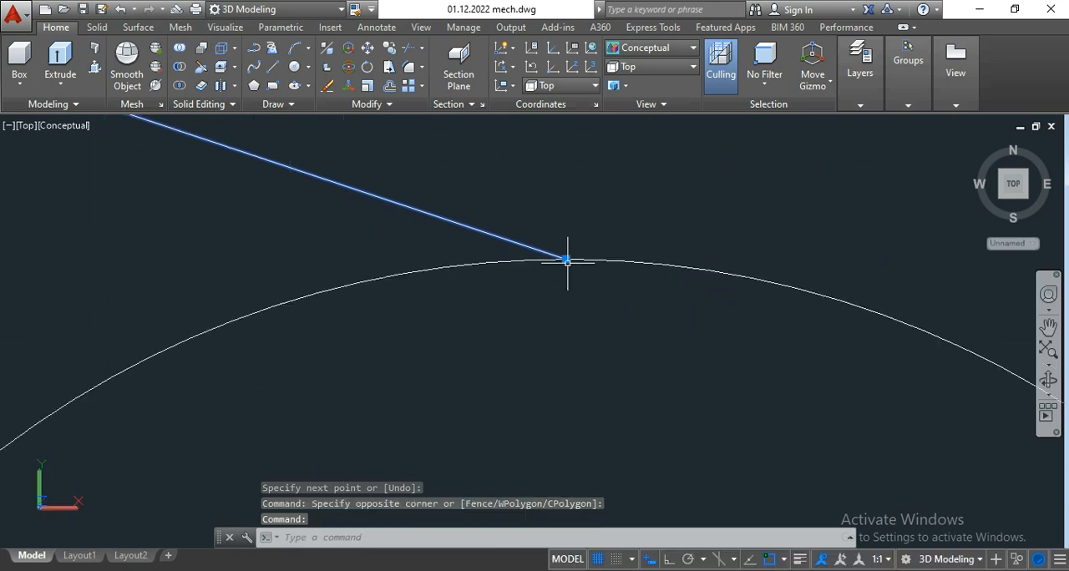
pyautogui.click(567, 262)
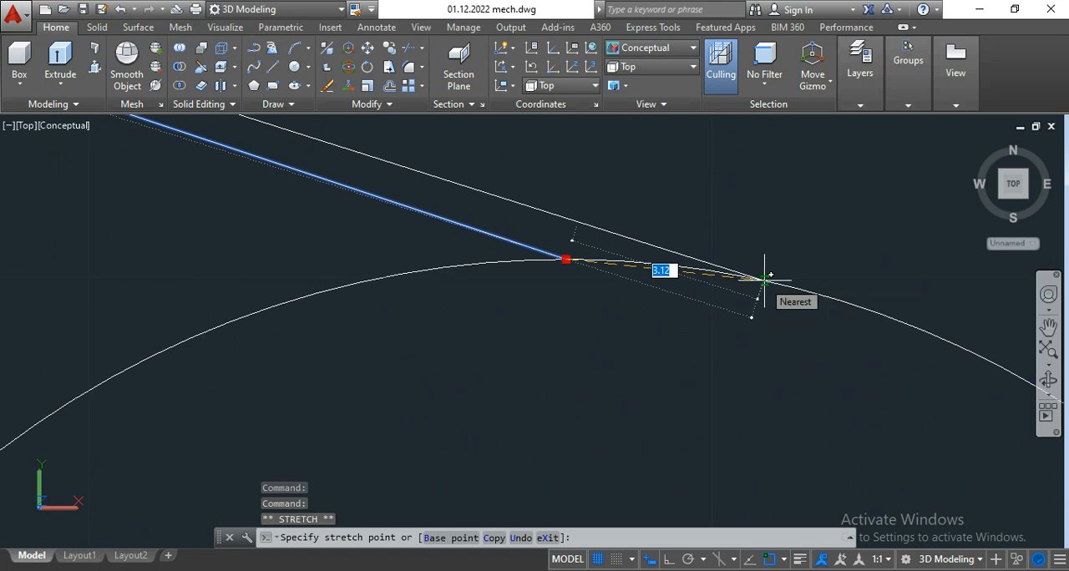
pyautogui.click(764, 280)
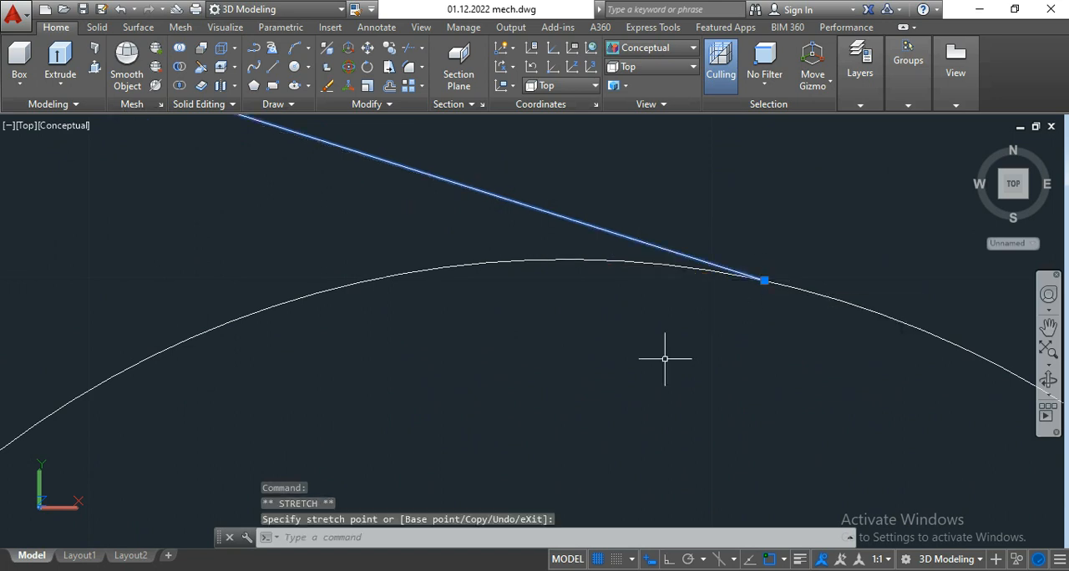
pyautogui.write('l')
pyautogui.press('Return')
pyautogui.press('Escape')
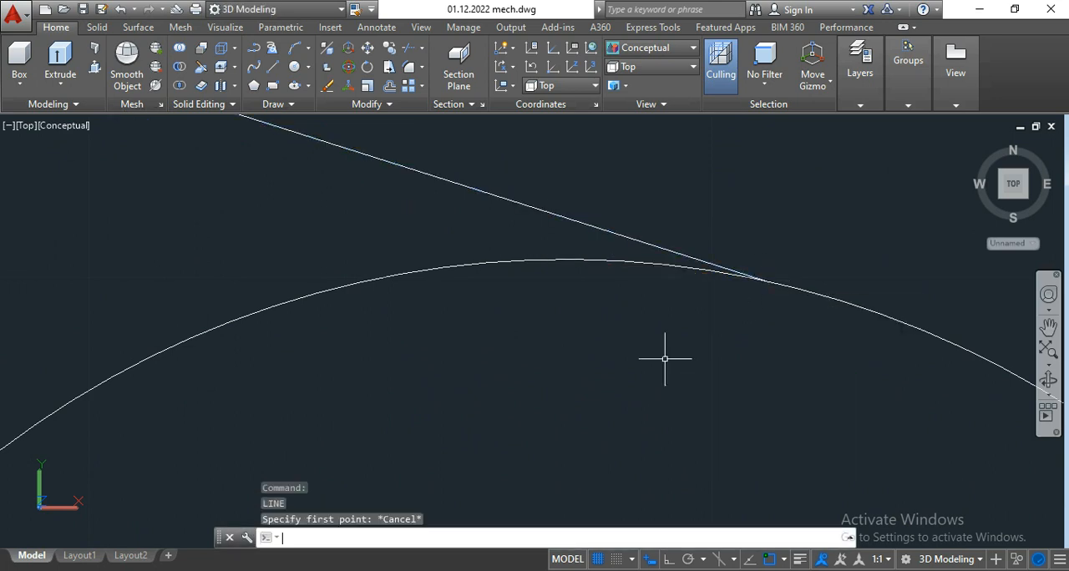
pyautogui.scroll(-2, 665, 360)
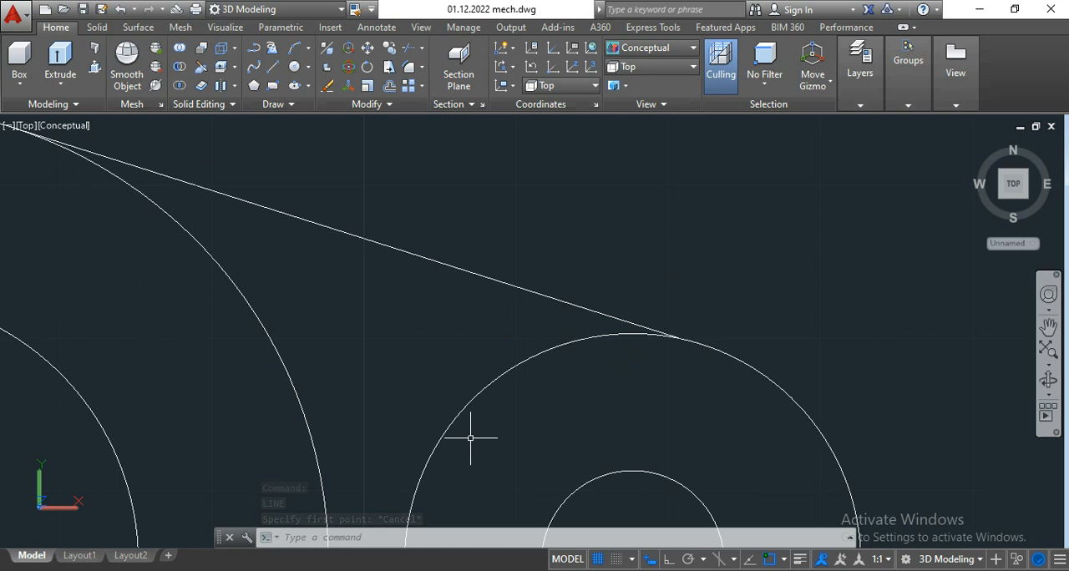
pyautogui.scroll(-8, 471, 438)
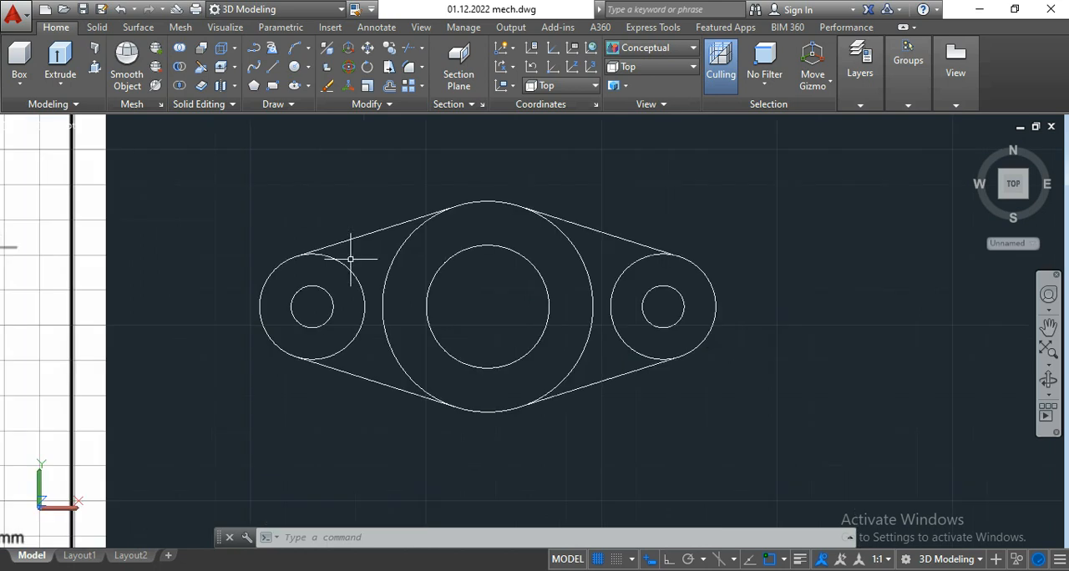
# Step: Trim away the inner arcs of the large central circle and both end circles, using the whole profile as cutting edges
pyautogui.scroll(-2, 359, 291)
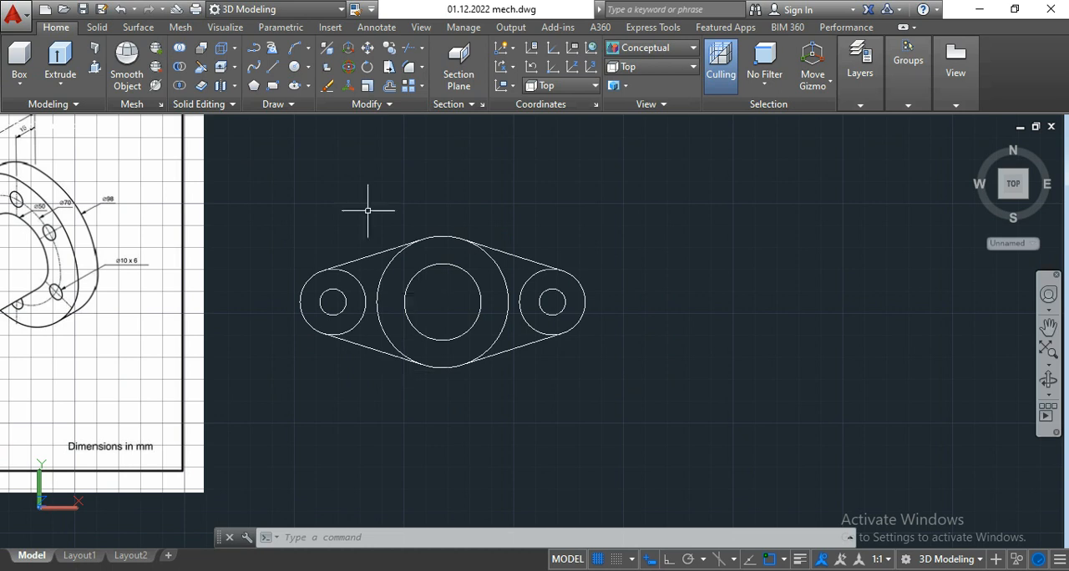
pyautogui.moveTo(354, 211); pyautogui.dragTo(445, 219, button='middle')
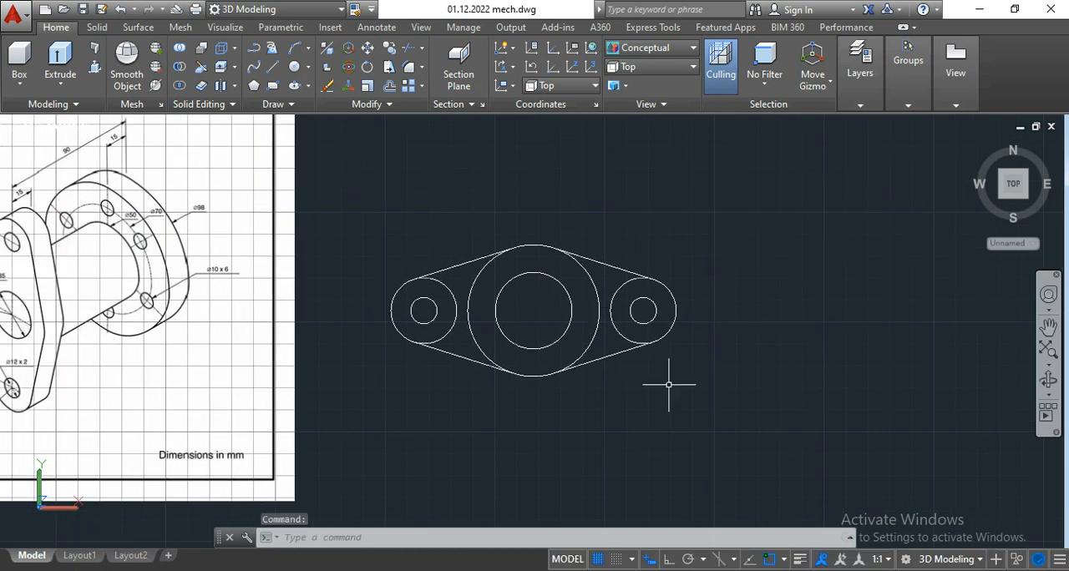
pyautogui.click(712, 413)
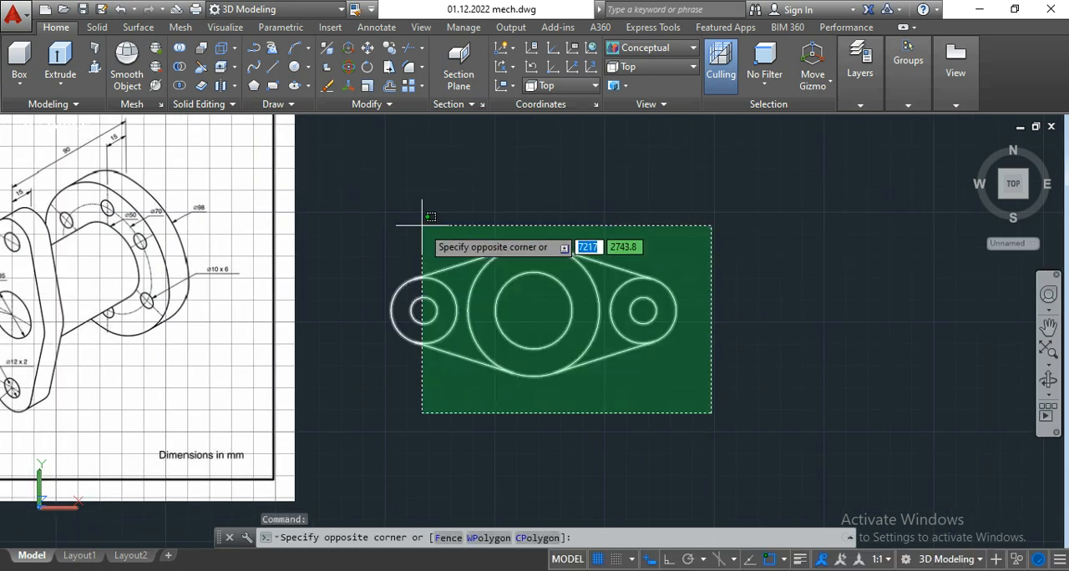
pyautogui.click(389, 203)
pyautogui.scroll(-2, 489, 222)
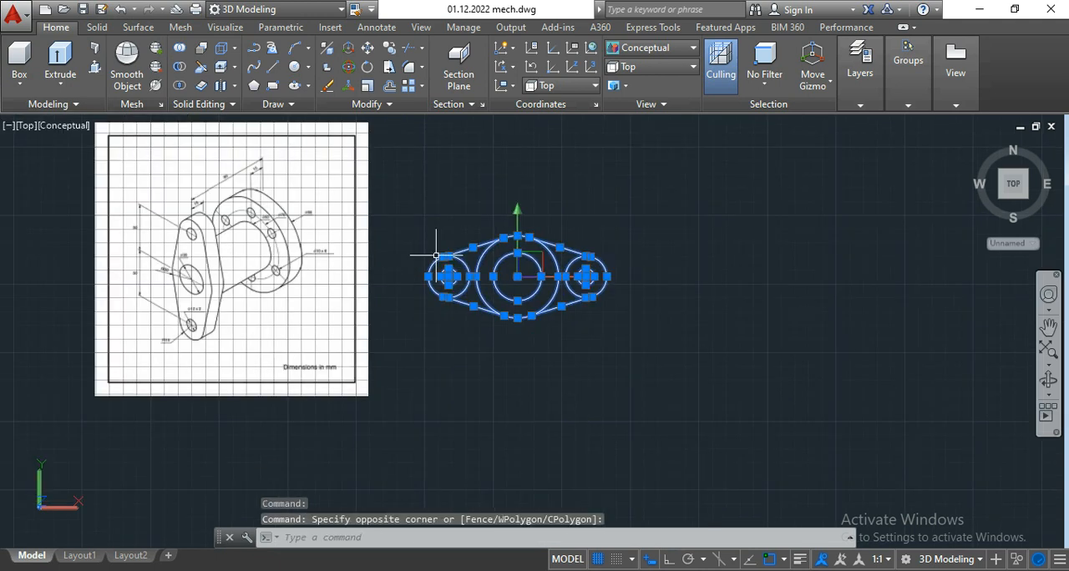
pyautogui.scroll(2, 505, 293)
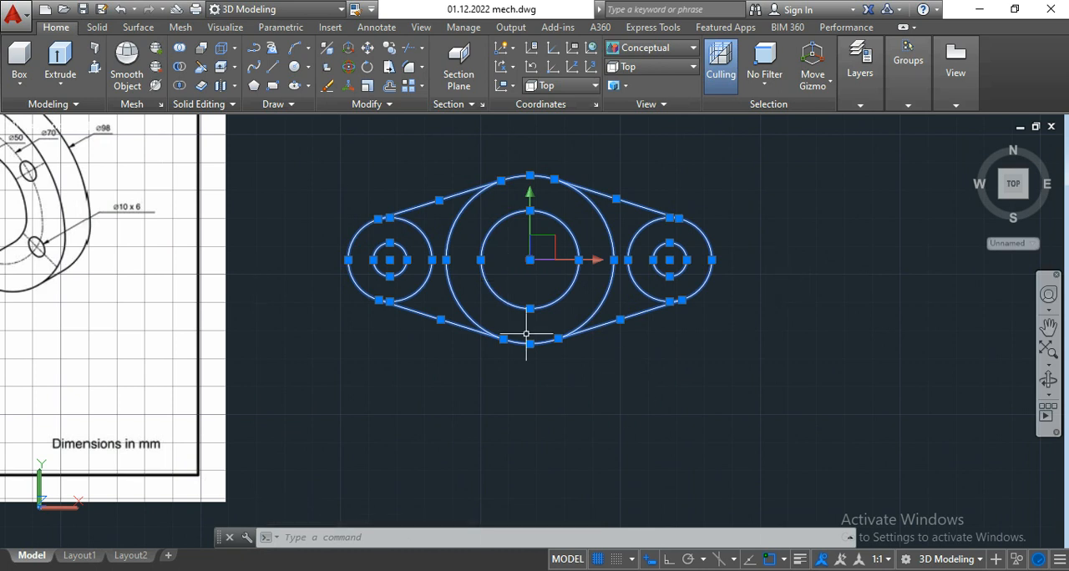
pyautogui.click(422, 49)
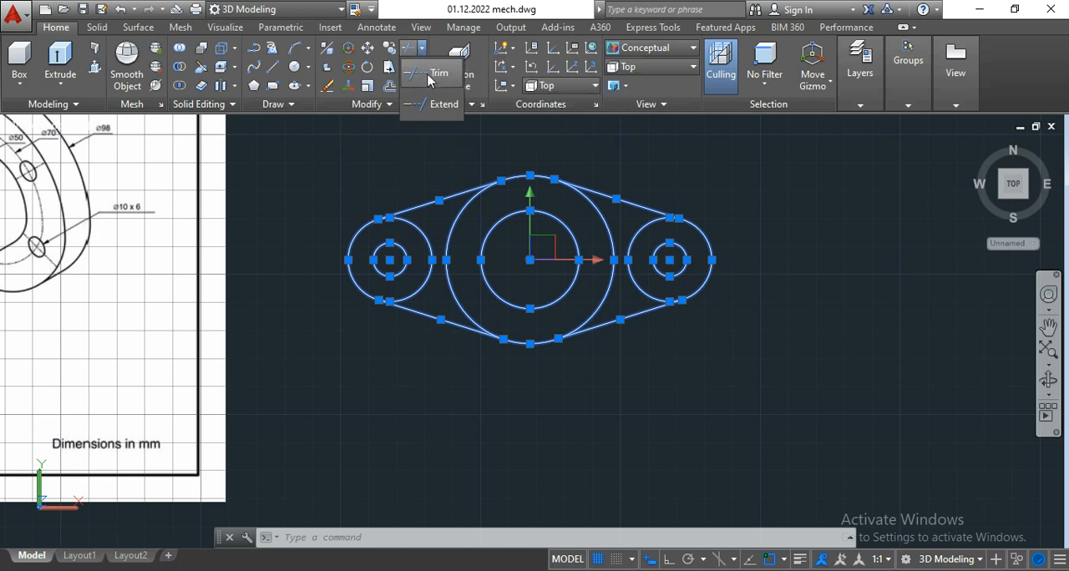
pyautogui.click(431, 77)
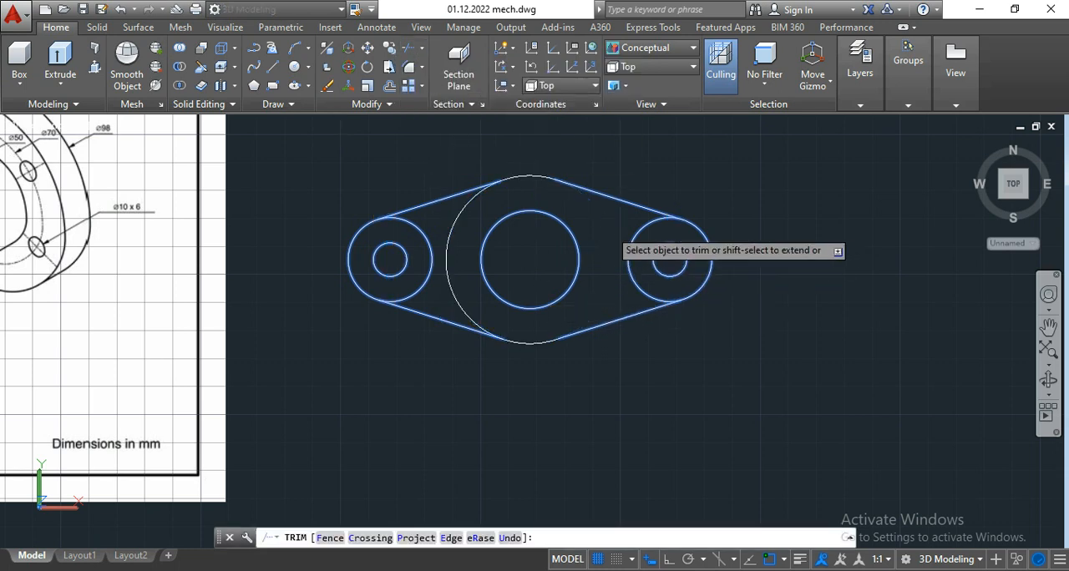
pyautogui.click(496, 211)
pyautogui.click(458, 210)
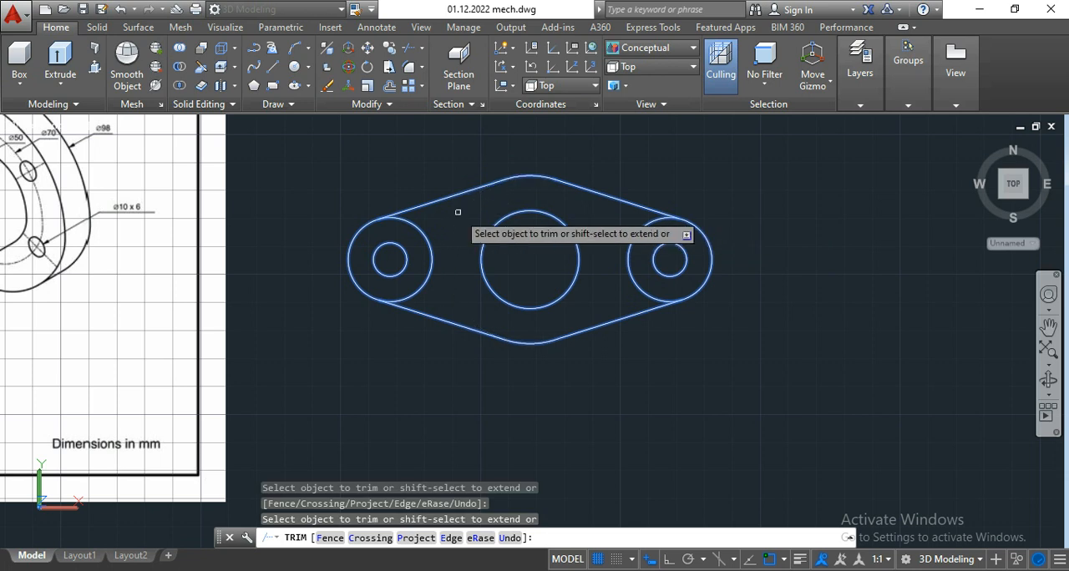
pyautogui.click(638, 233)
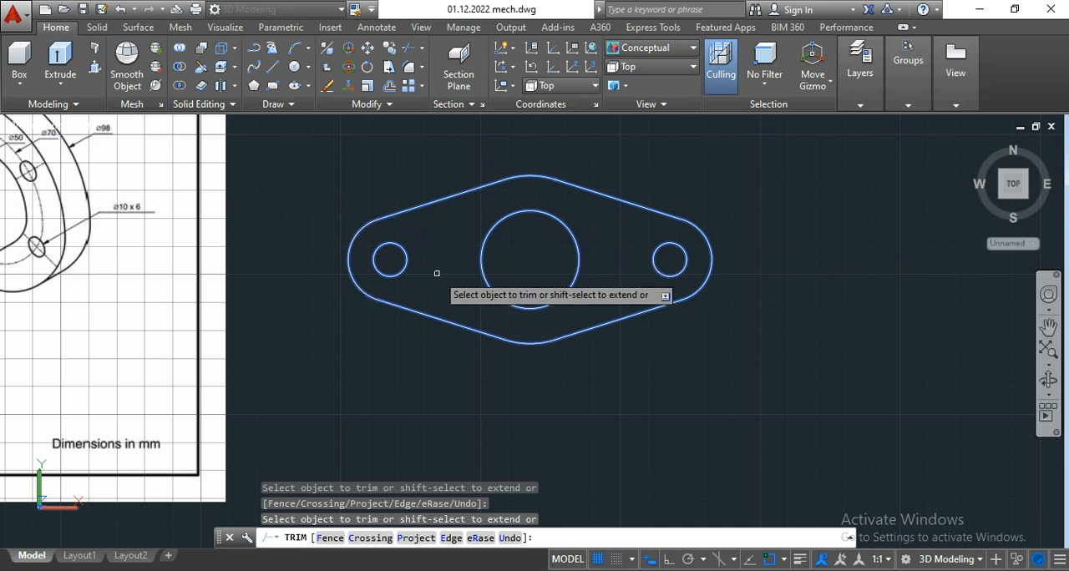
pyautogui.press('Escape')
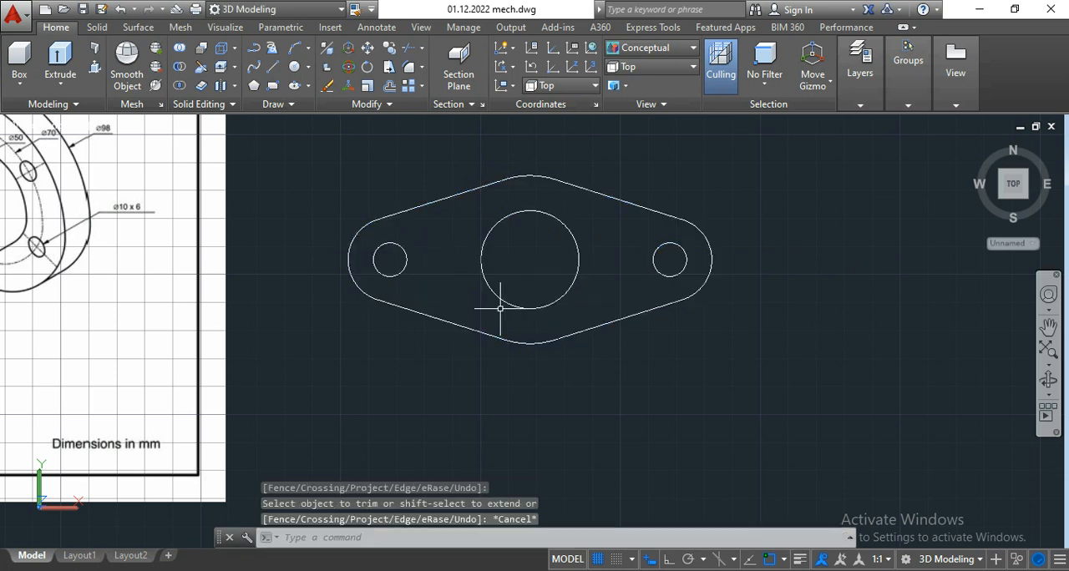
# Step: Examine the isometric drawing for the rear flange's circle diameters, thickness and bolt-hole dimensions
pyautogui.scroll(-5, 503, 309)
pyautogui.moveTo(473, 253); pyautogui.dragTo(488, 254, button='middle')
pyautogui.press('Escape')
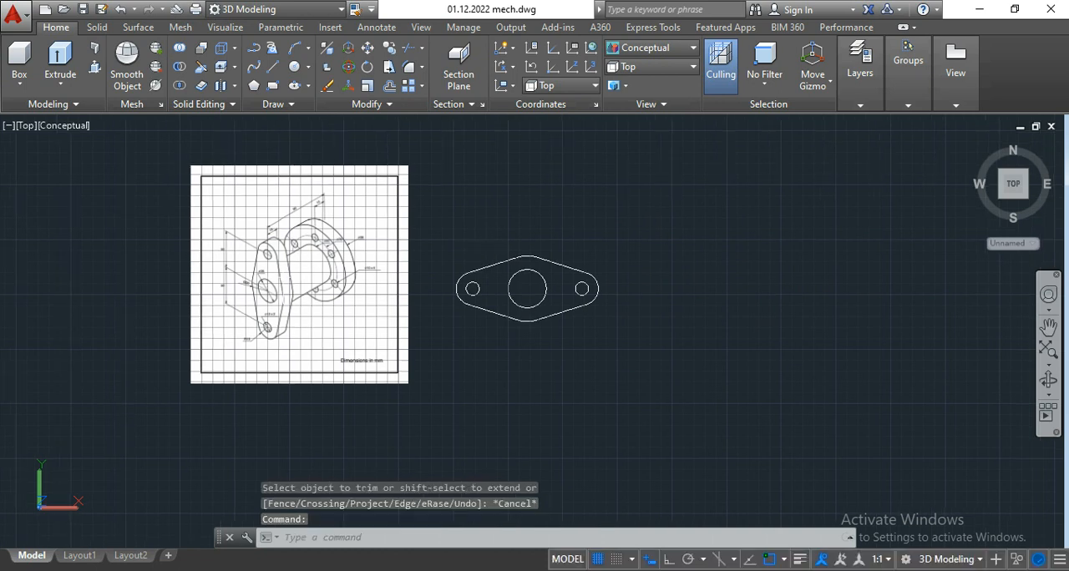
pyautogui.scroll(5, 275, 278)
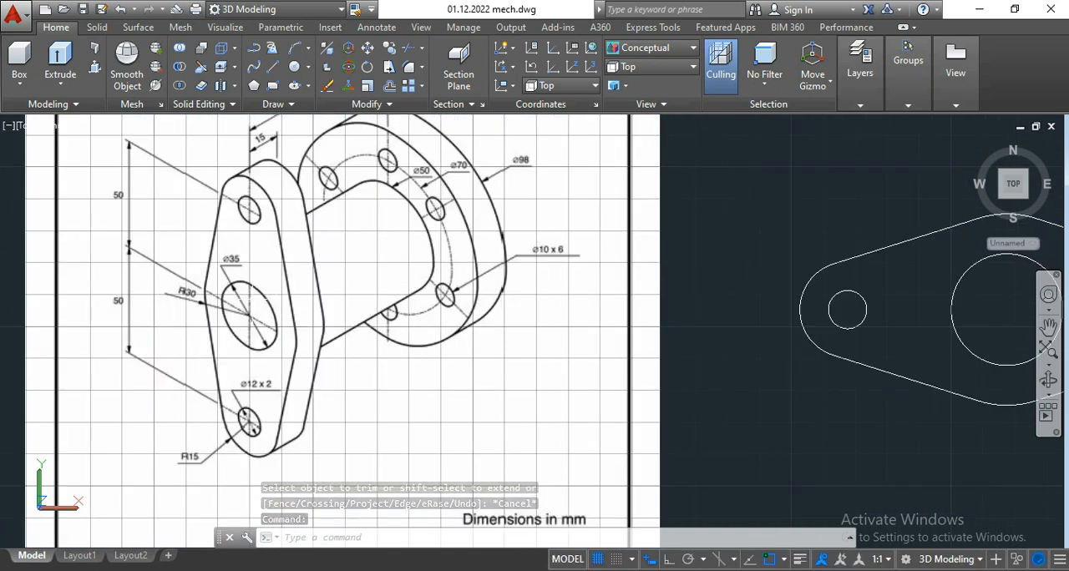
pyautogui.scroll(-2, 251, 299)
pyautogui.scroll(3, 359, 227)
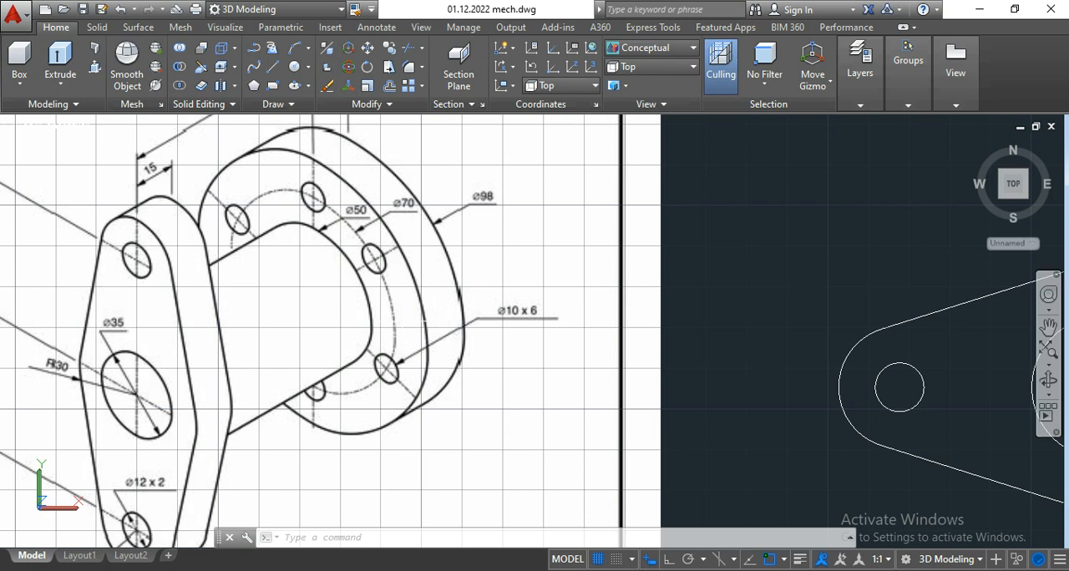
pyautogui.scroll(-2, 330, 319)
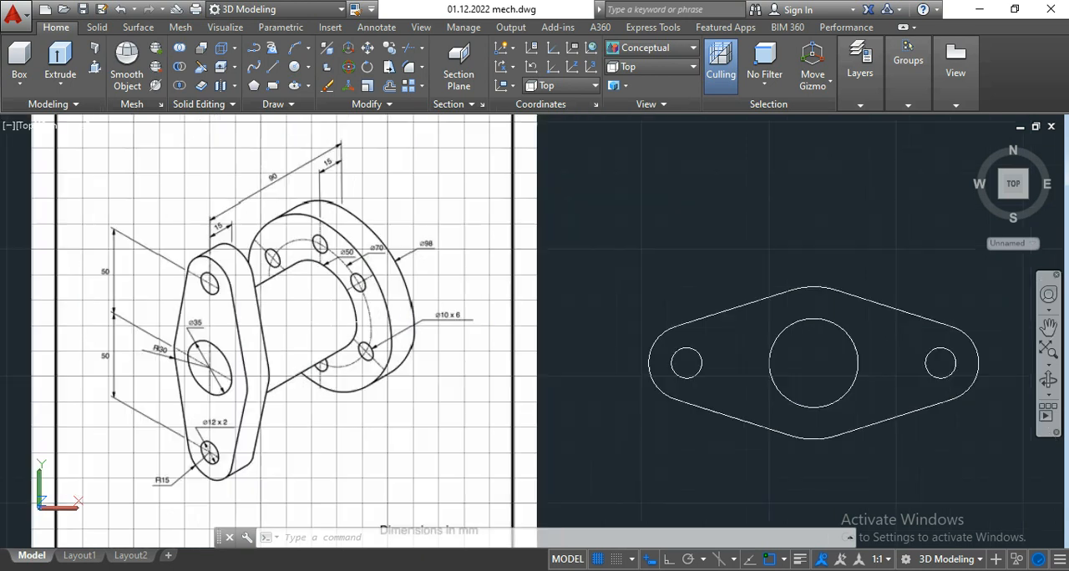
pyautogui.scroll(3, 336, 307)
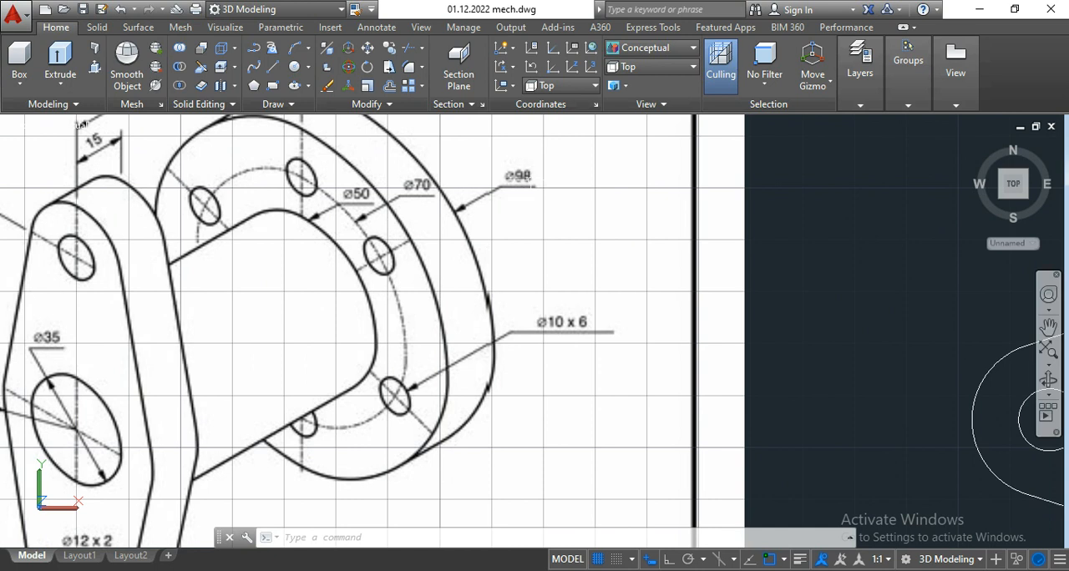
pyautogui.scroll(-4, 392, 269)
pyautogui.moveTo(551, 275)
pyautogui.mouseDown(button='middle')
pyautogui.moveTo(494, 308)
pyautogui.moveTo(370, 335)
pyautogui.mouseUp(button='middle')
pyautogui.moveTo(511, 249); pyautogui.dragTo(361, 235, button='middle')
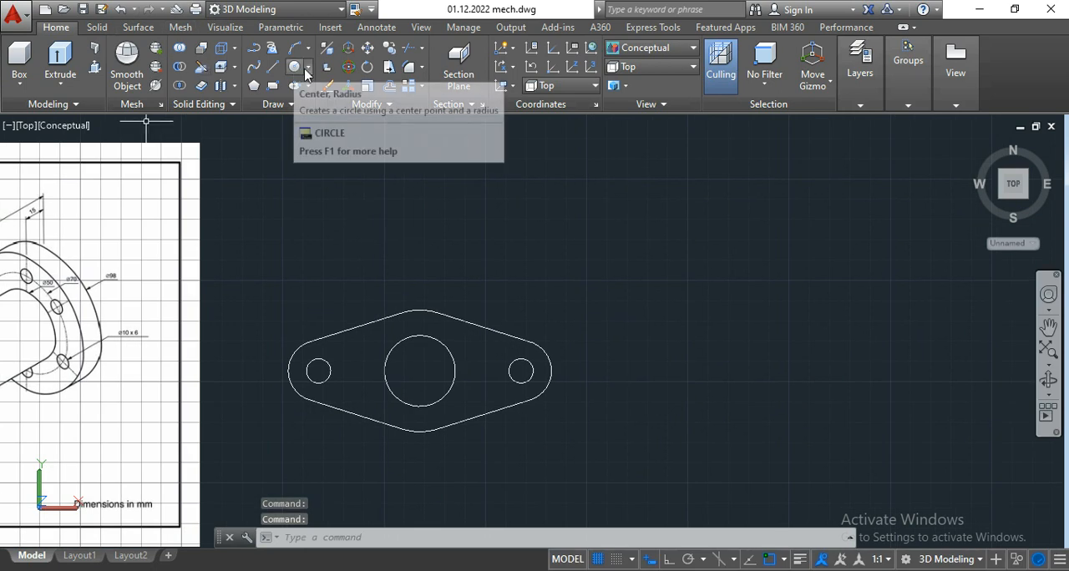
pyautogui.scroll(-3, 184, 258)
pyautogui.scroll(9, 90, 282)
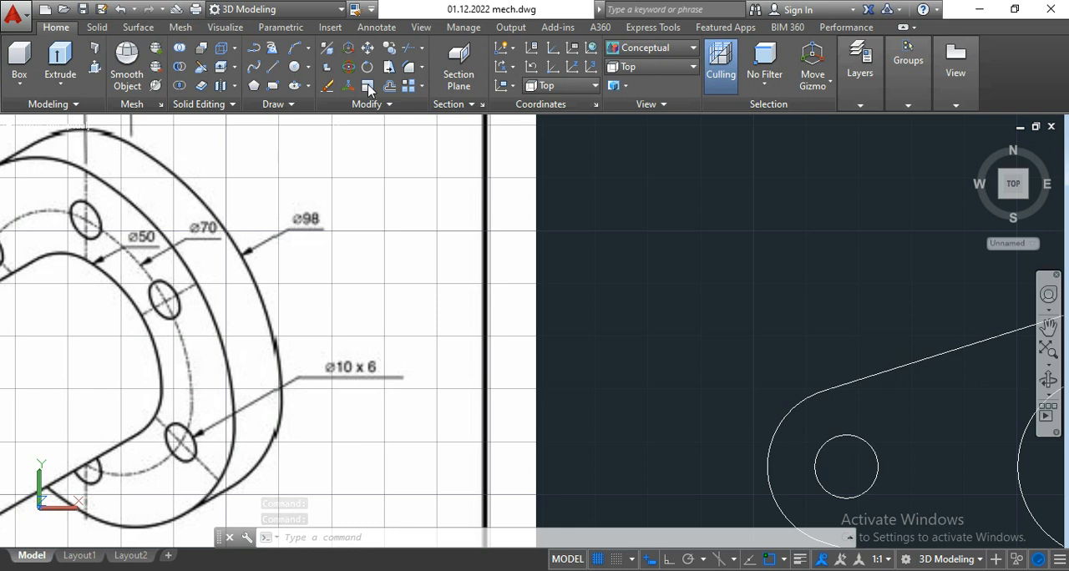
# Step: Draw a 50 mm diameter circle in the empty space above the front plate outline
pyautogui.click(308, 70)
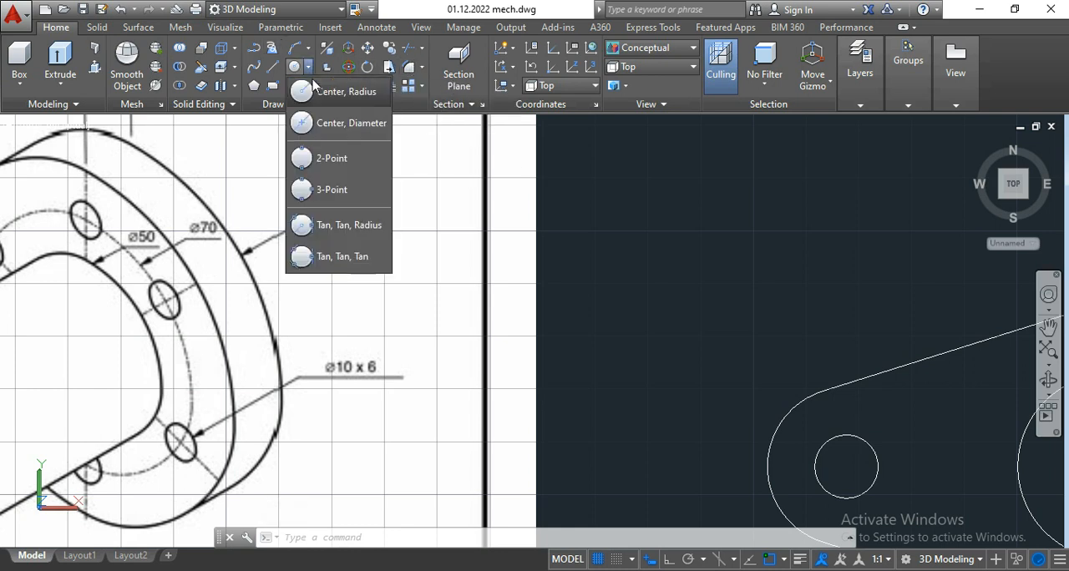
pyautogui.click(330, 125)
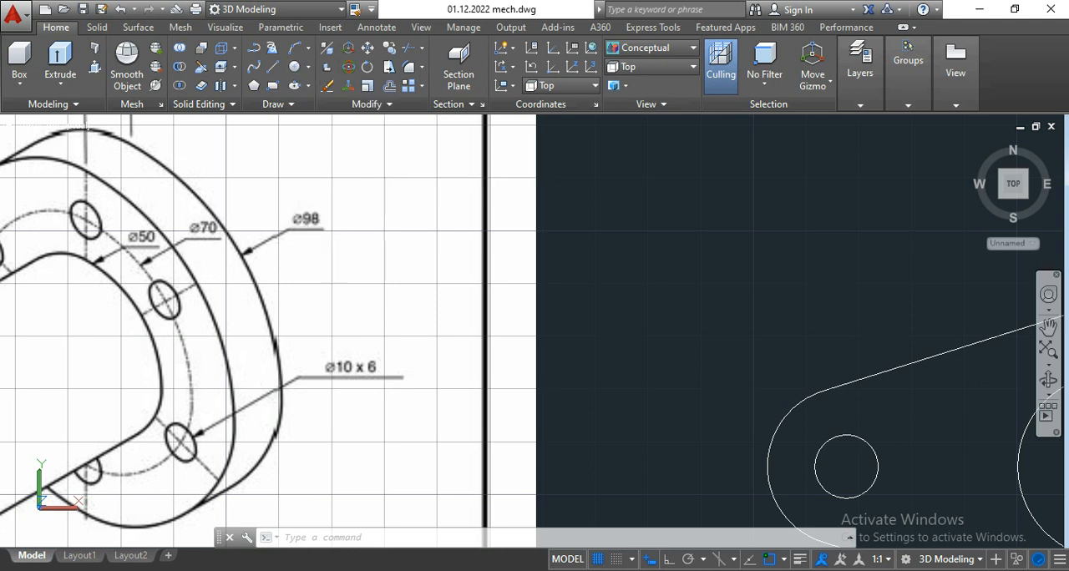
pyautogui.scroll(-5, 205, 276)
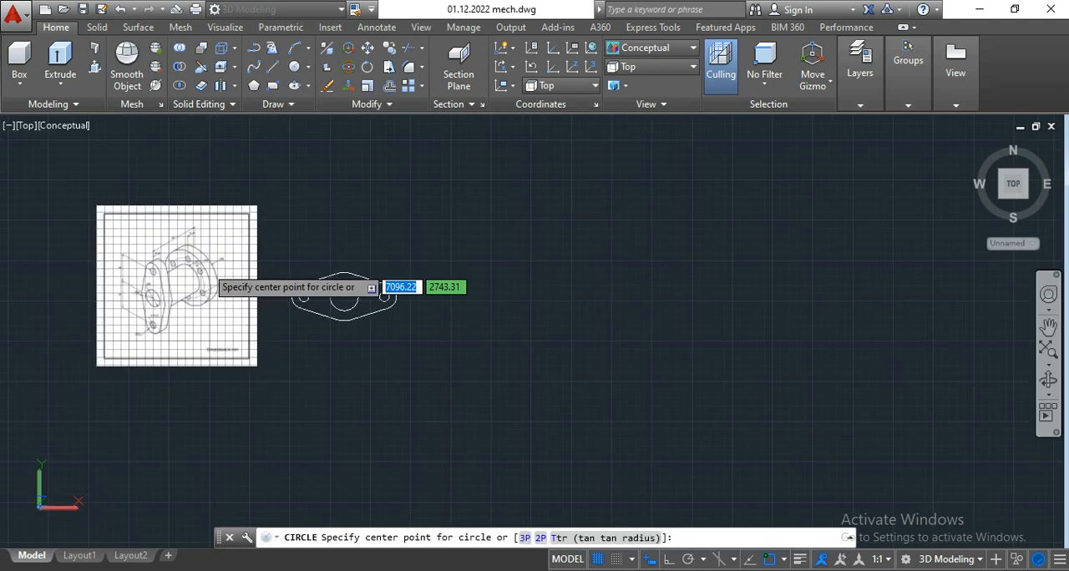
pyautogui.scroll(3, 463, 284)
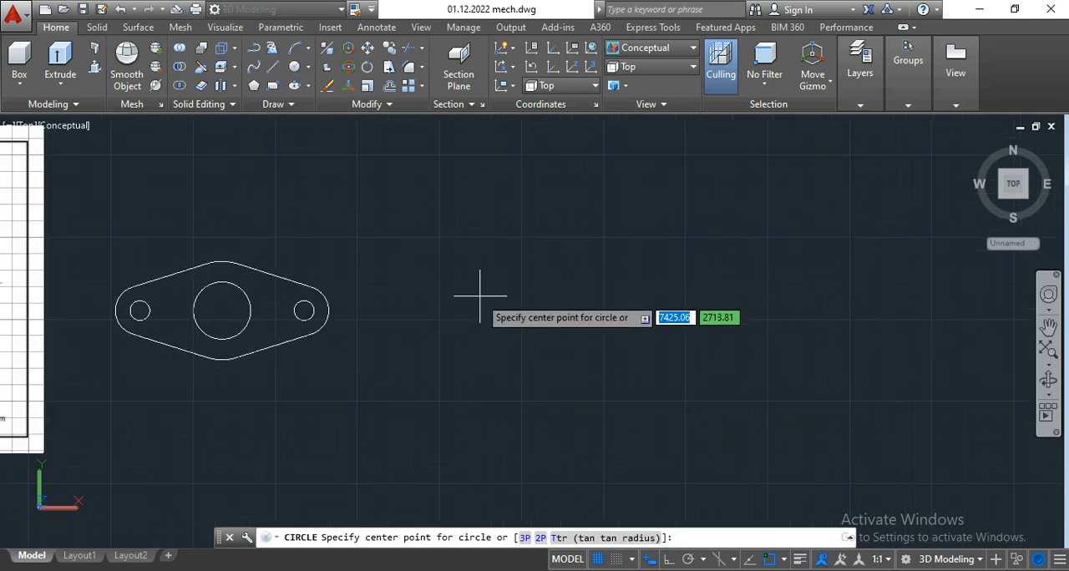
pyautogui.moveTo(416, 259); pyautogui.dragTo(618, 340, button='middle')
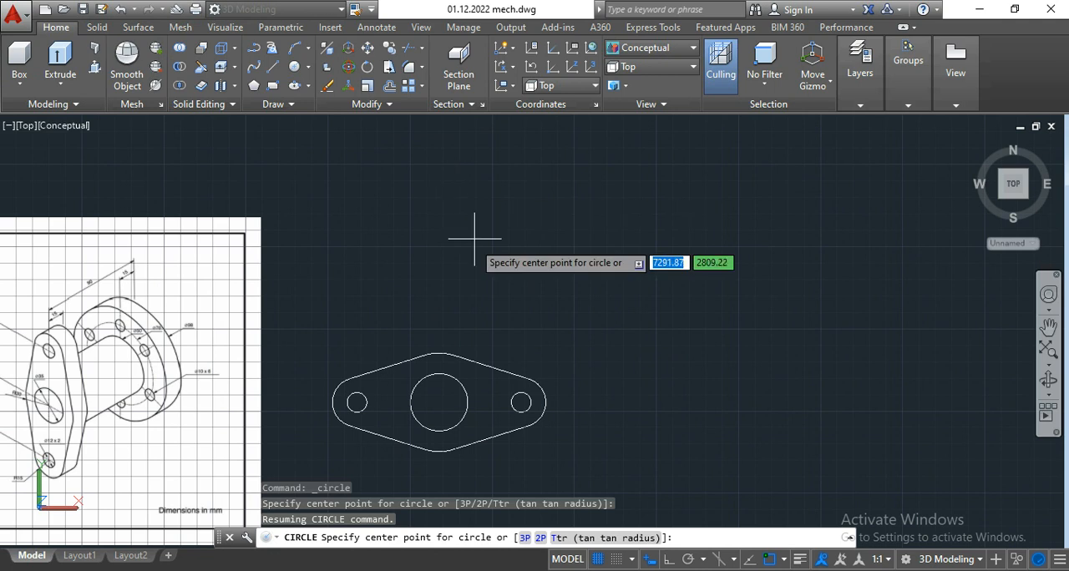
pyautogui.moveTo(468, 246); pyautogui.dragTo(461, 280, button='middle')
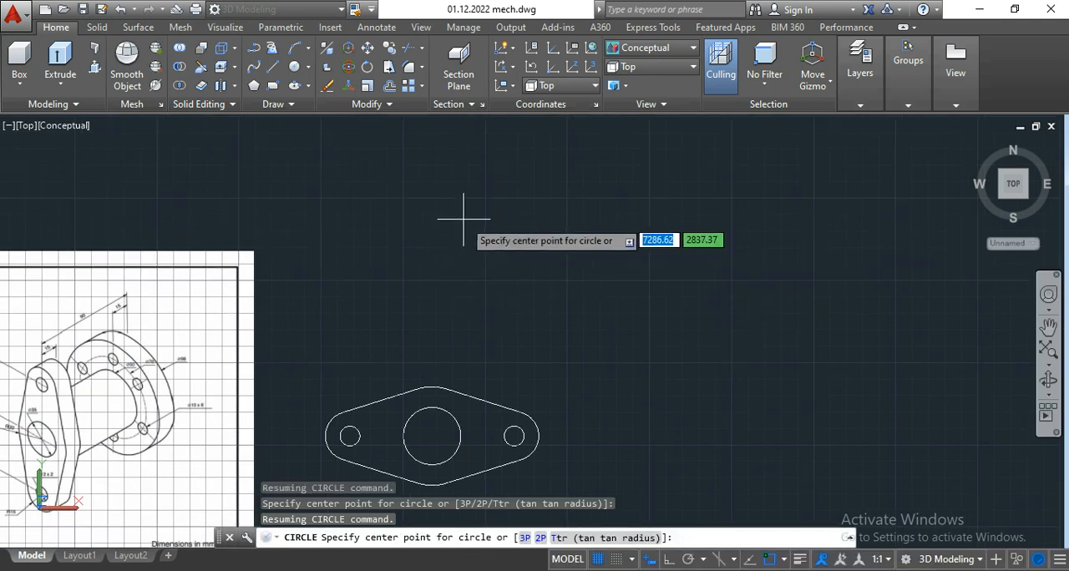
pyautogui.click(464, 220)
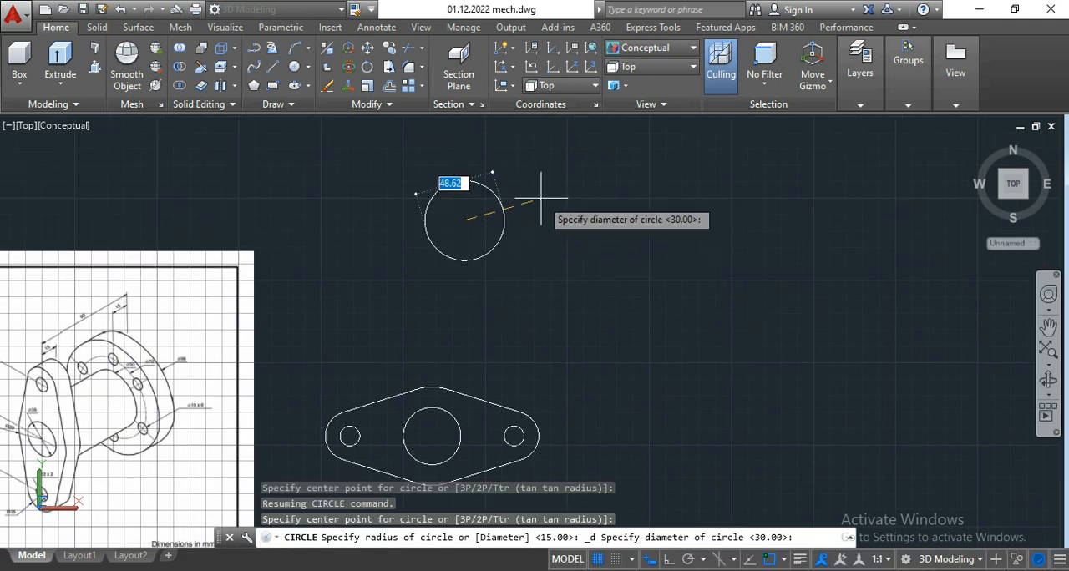
pyautogui.write('50')
pyautogui.press('Return')
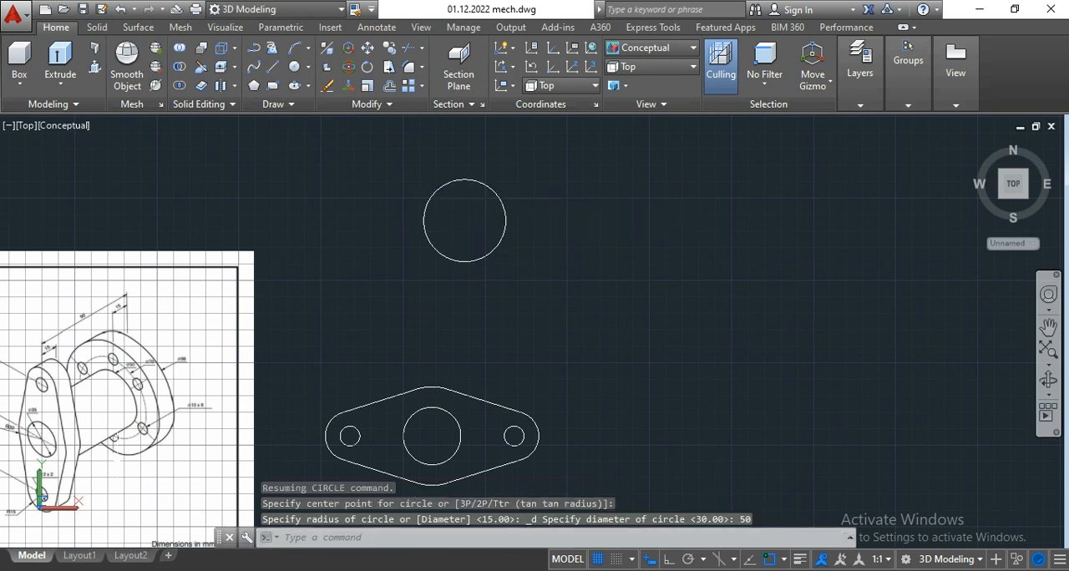
# Step: Draw a 70 mm diameter circle concentric with the 50 mm circle
pyautogui.scroll(4, 92, 410)
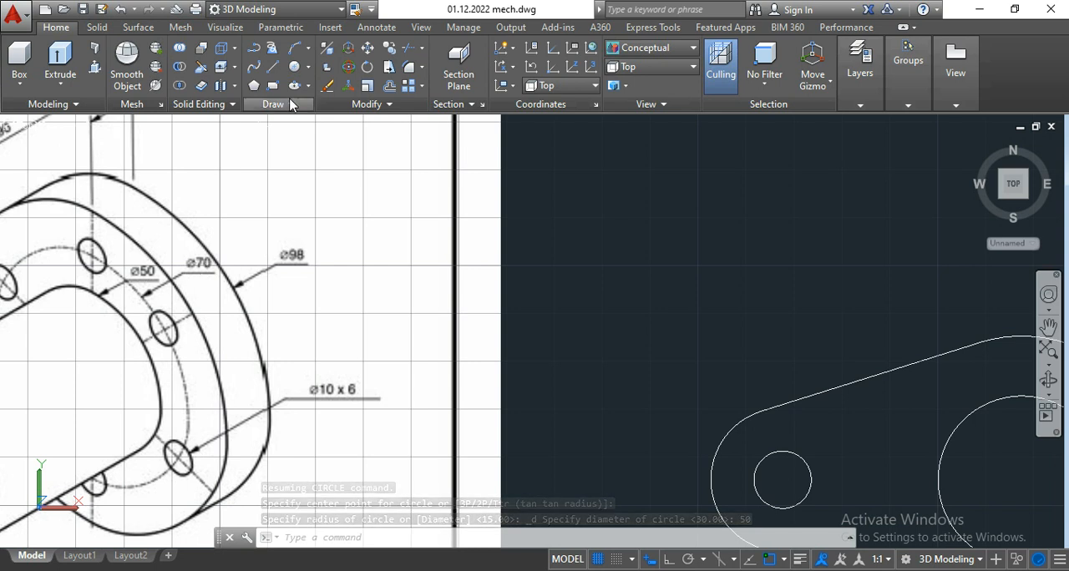
pyautogui.click(308, 67)
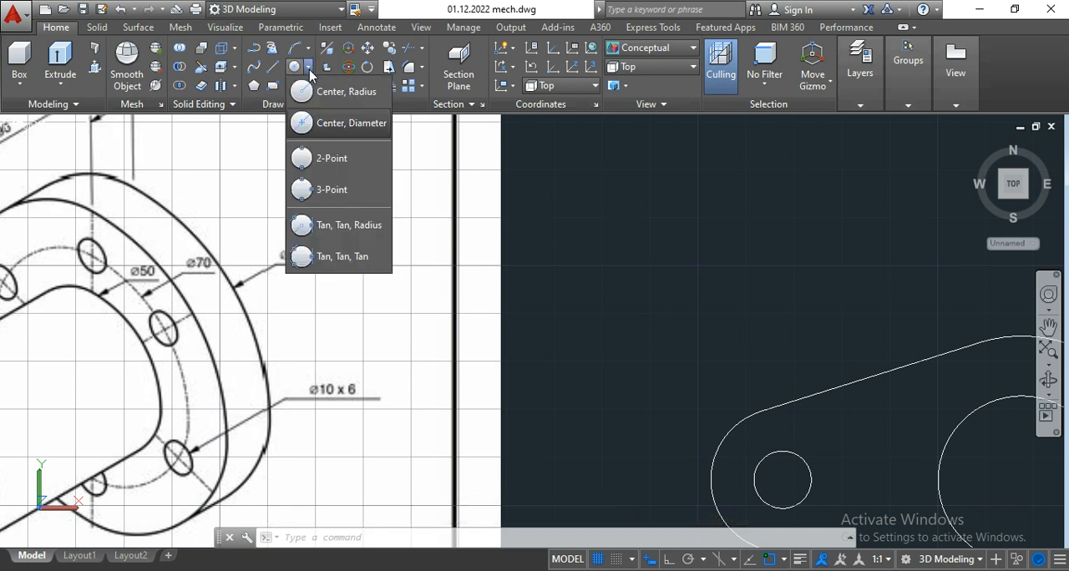
pyautogui.click(327, 125)
pyautogui.scroll(-5, 429, 301)
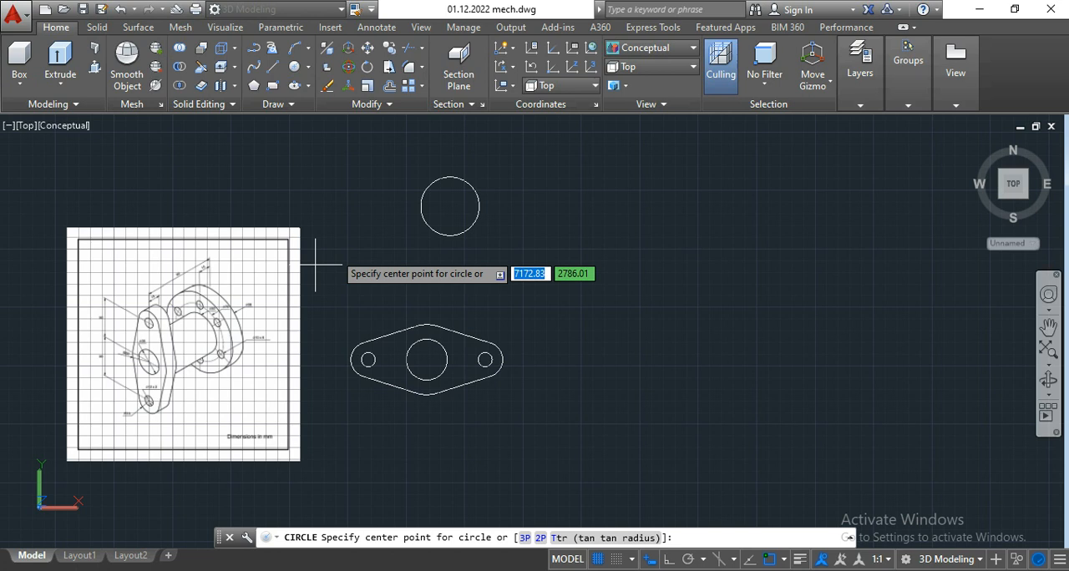
pyautogui.click(450, 206)
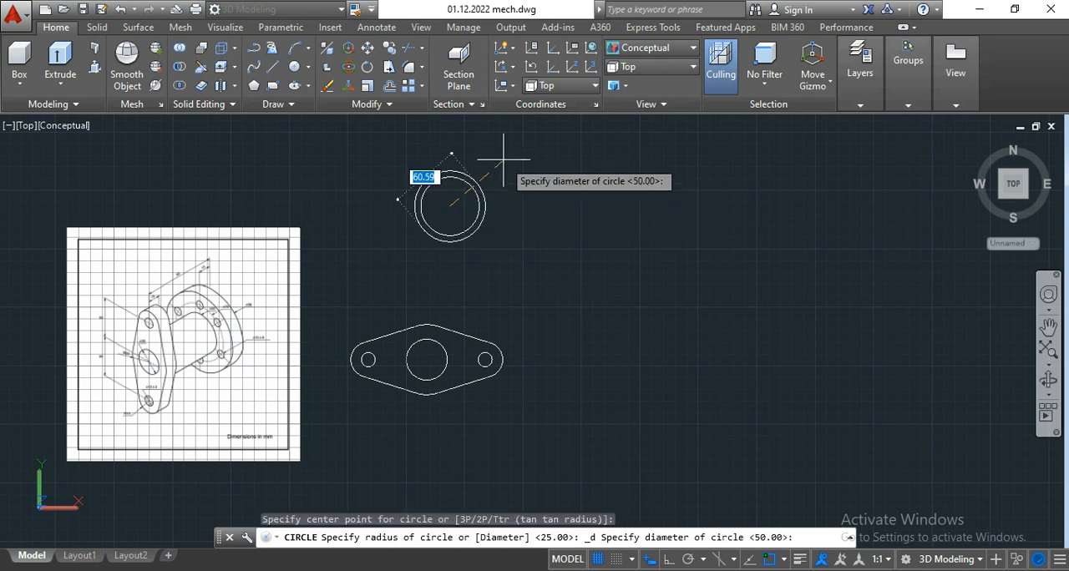
pyautogui.write('70')
pyautogui.press('Return')
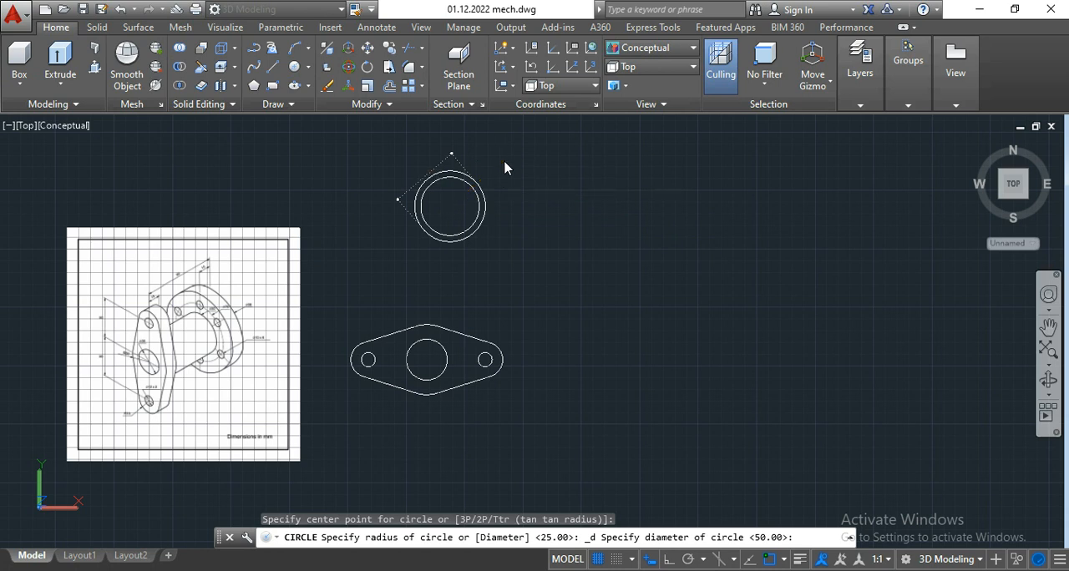
pyautogui.click(309, 67)
pyautogui.click(330, 122)
pyautogui.scroll(5, 205, 316)
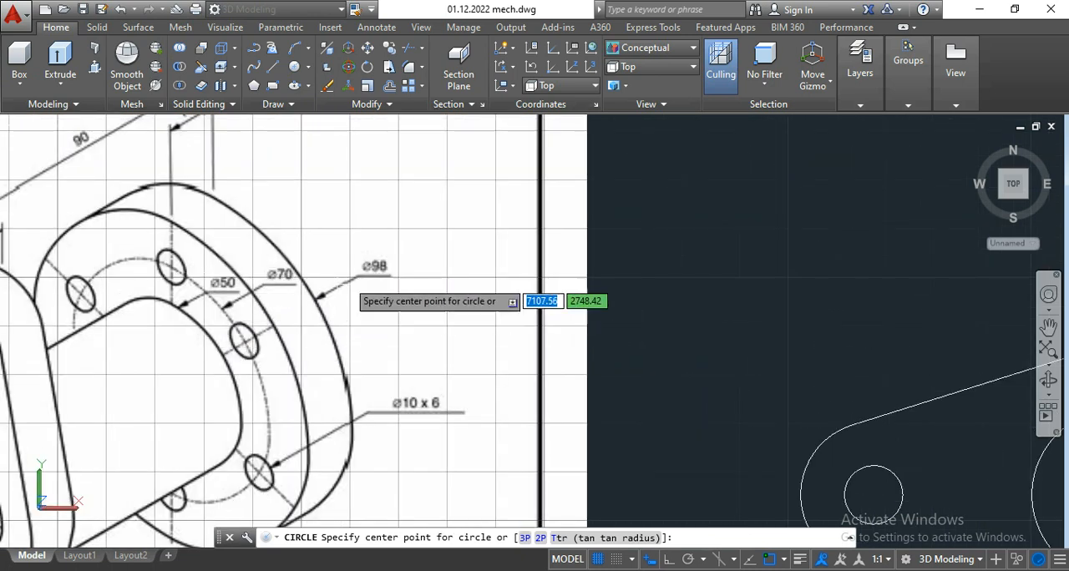
pyautogui.scroll(-8, 264, 314)
pyautogui.click(449, 221)
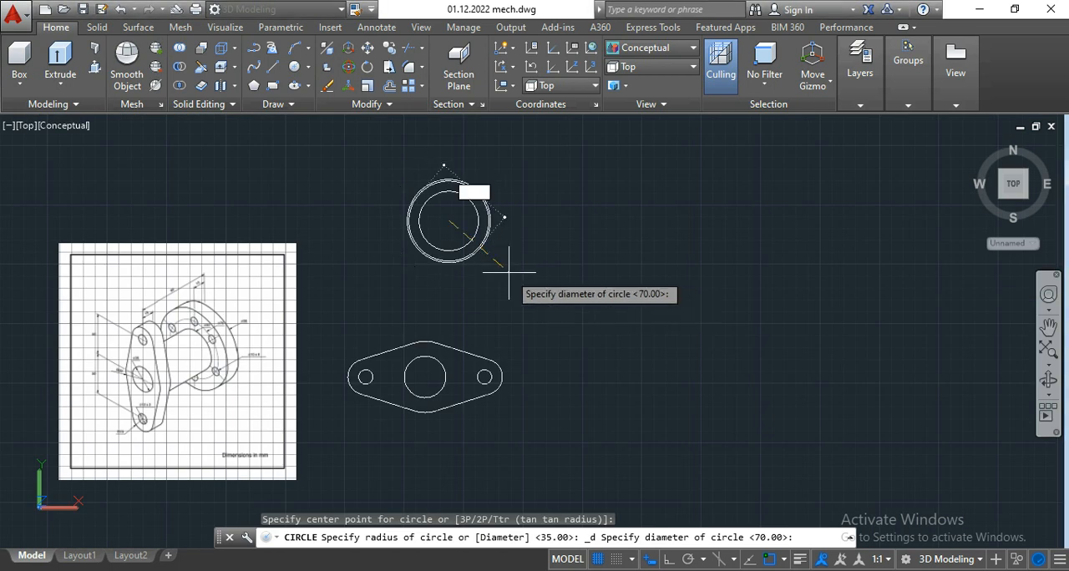
pyautogui.press('Escape')
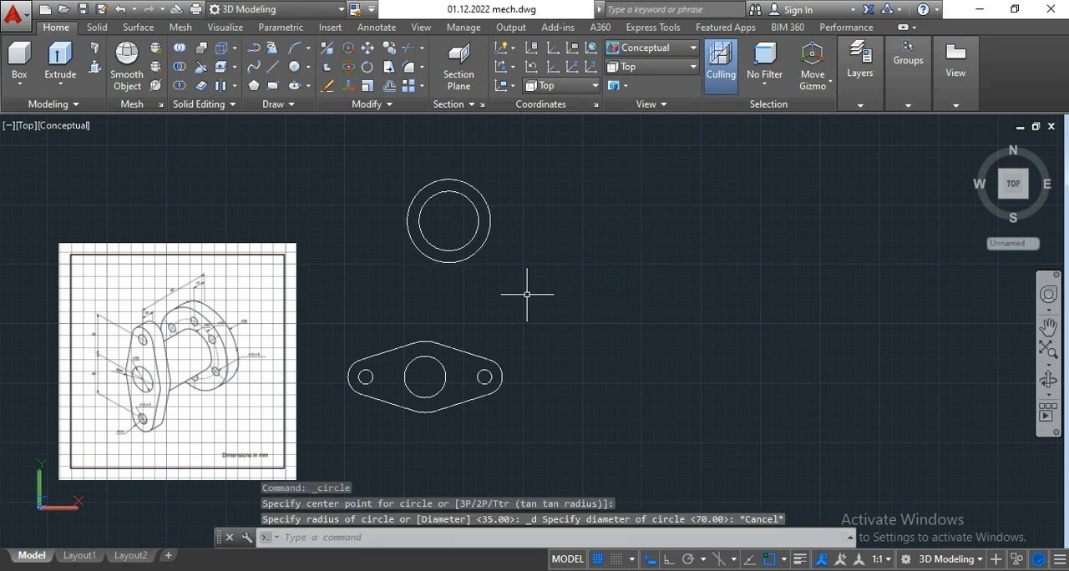
# Step: Draw a 98 mm diameter circle concentric with the 50 mm and 70 mm circles
pyautogui.click(308, 68)
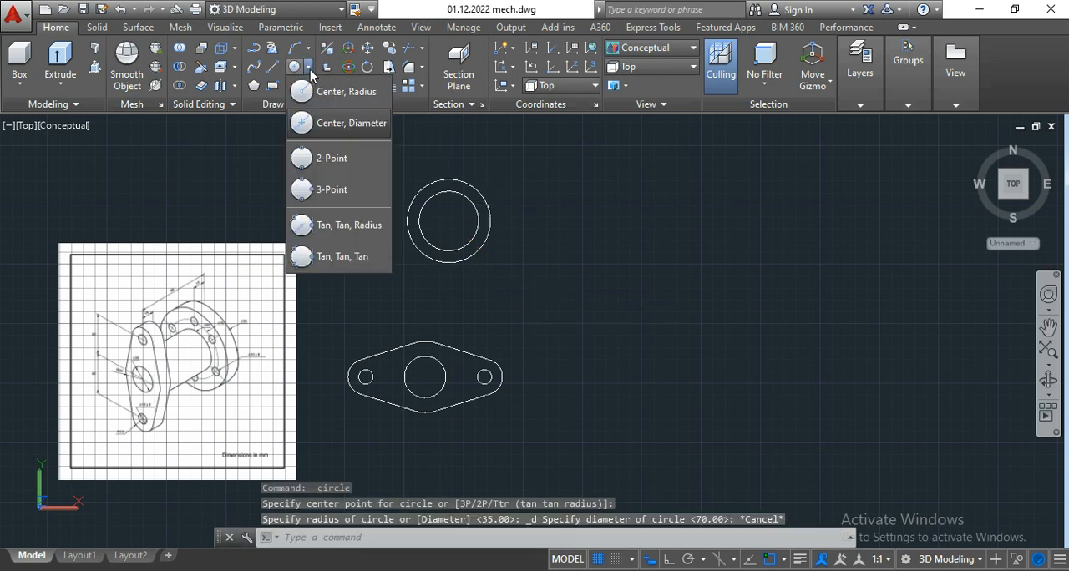
pyautogui.click(332, 126)
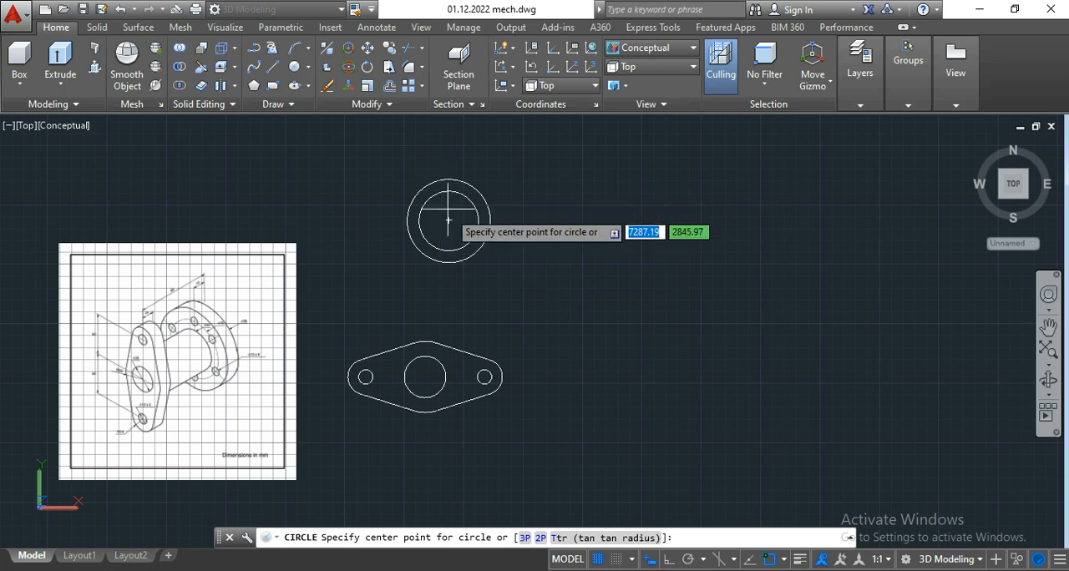
pyautogui.click(449, 220)
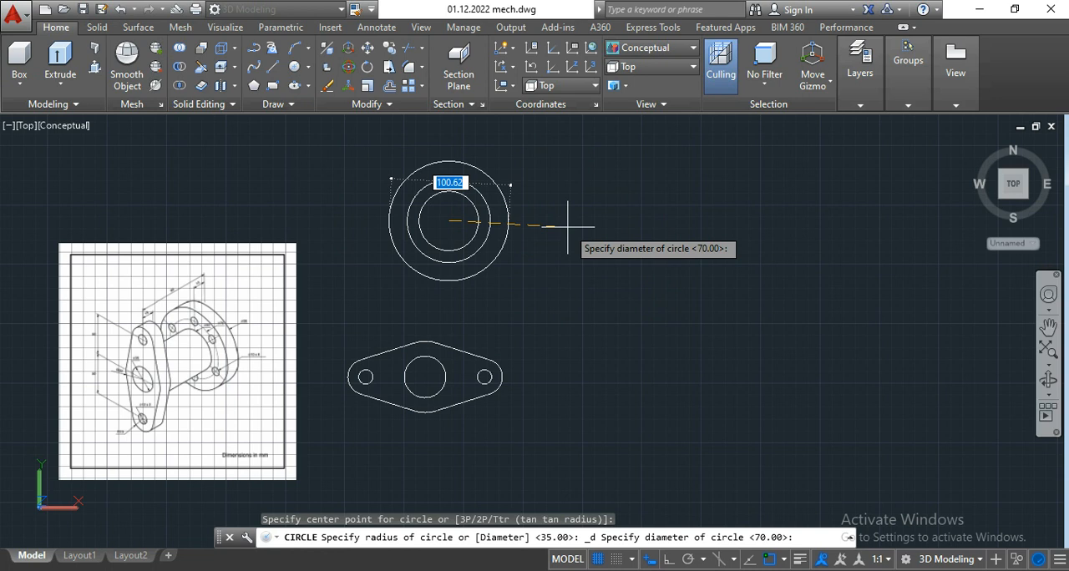
pyautogui.write('98')
pyautogui.press('Return')
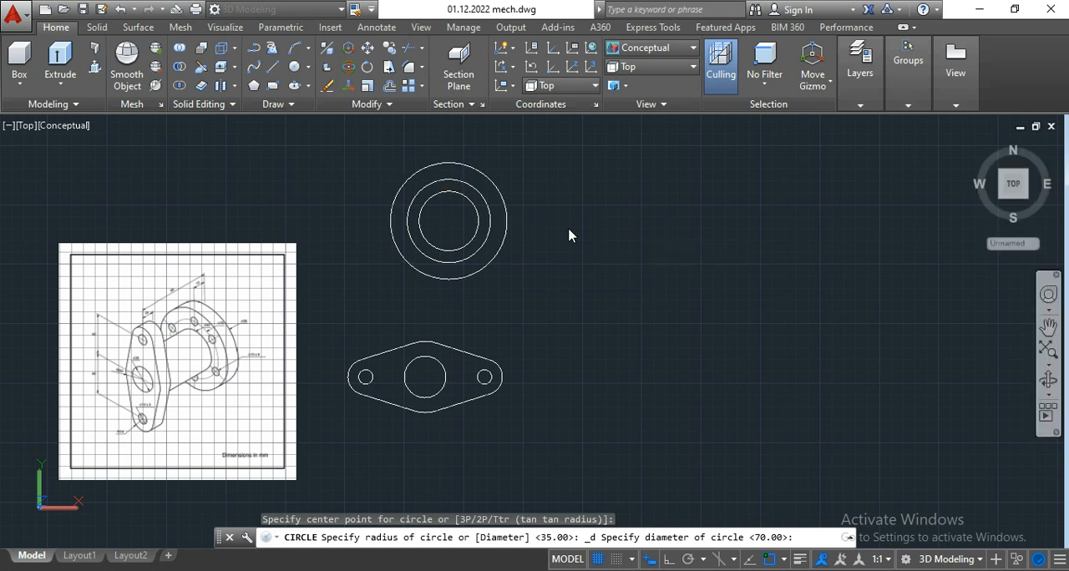
# Step: Examine the isometric drawing for the diameter, number and placement of the rear flange's bolt holes
pyautogui.scroll(5, 472, 167)
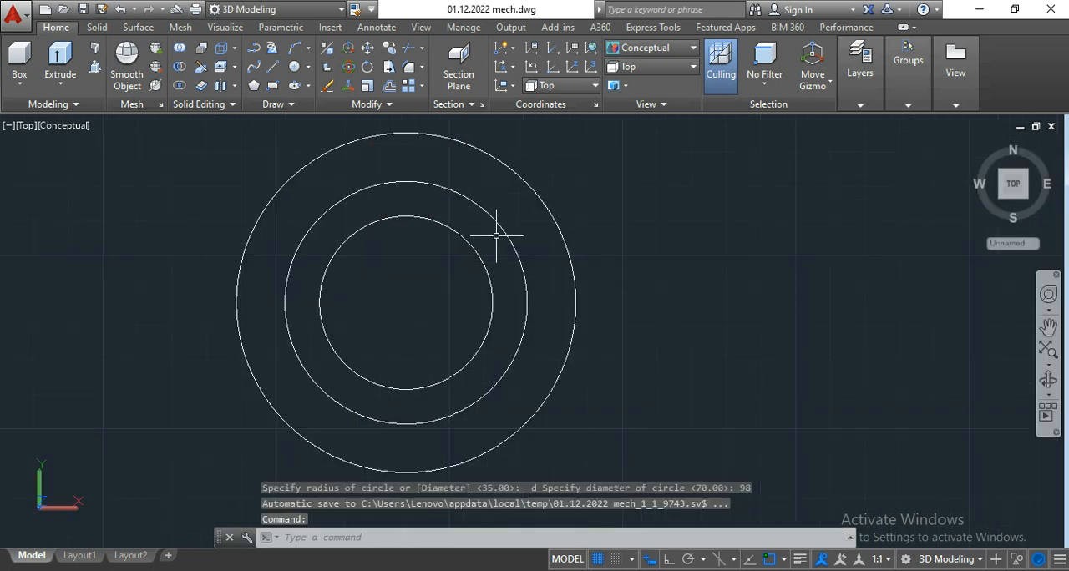
pyautogui.scroll(-5, 493, 238)
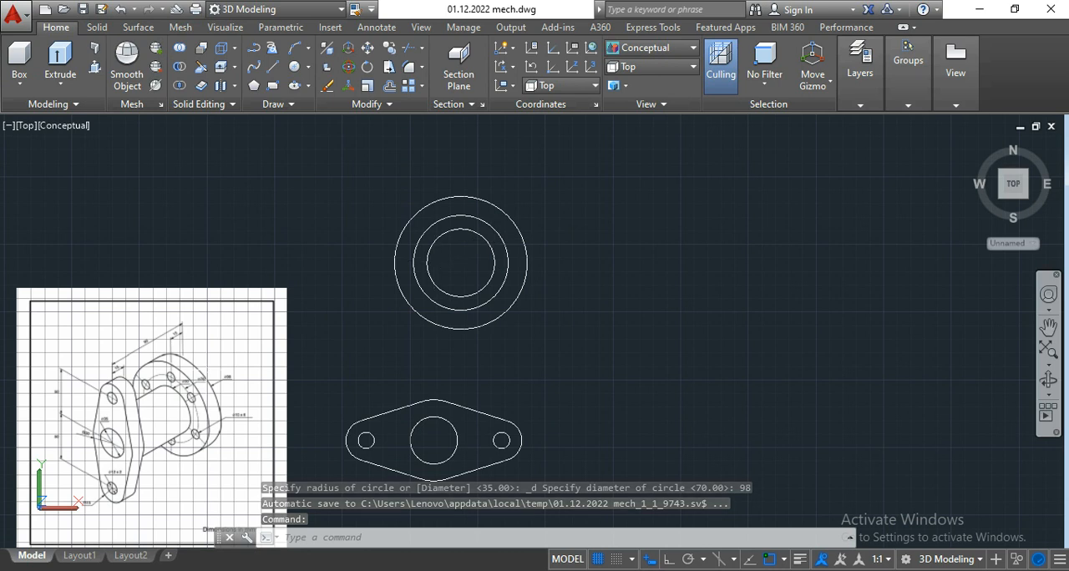
pyautogui.scroll(5, 166, 401)
pyautogui.scroll(4, 178, 326)
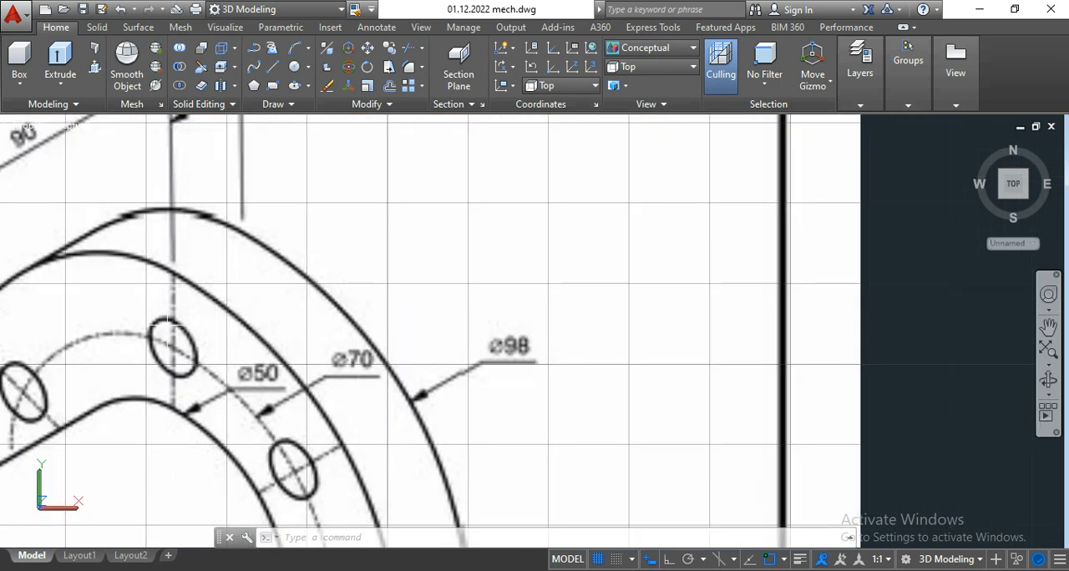
pyautogui.scroll(-10, 169, 322)
pyautogui.scroll(5, 205, 409)
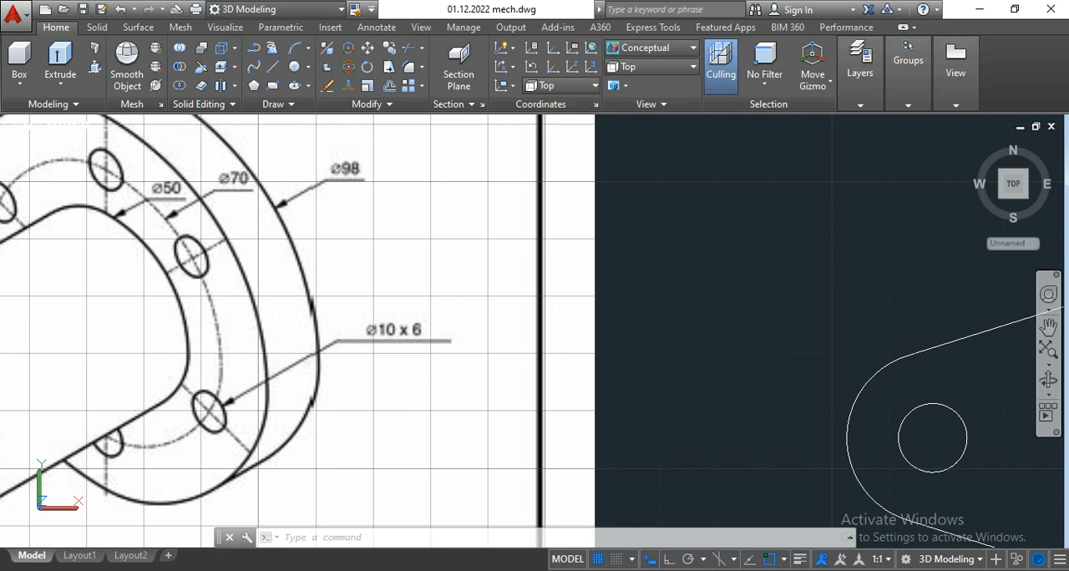
pyautogui.scroll(-6, 374, 337)
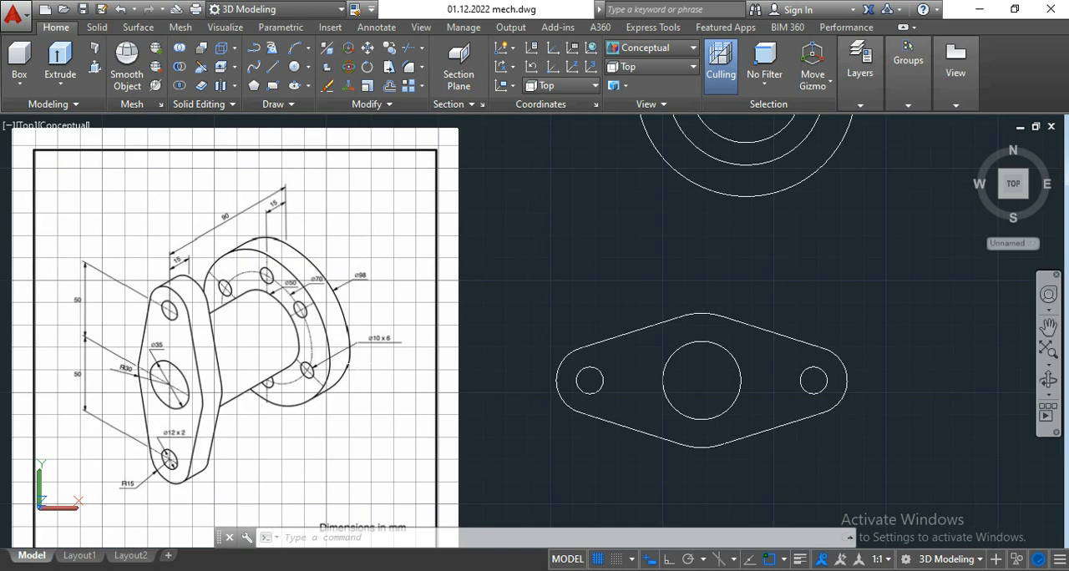
pyautogui.moveTo(617, 192); pyautogui.dragTo(573, 251, button='middle')
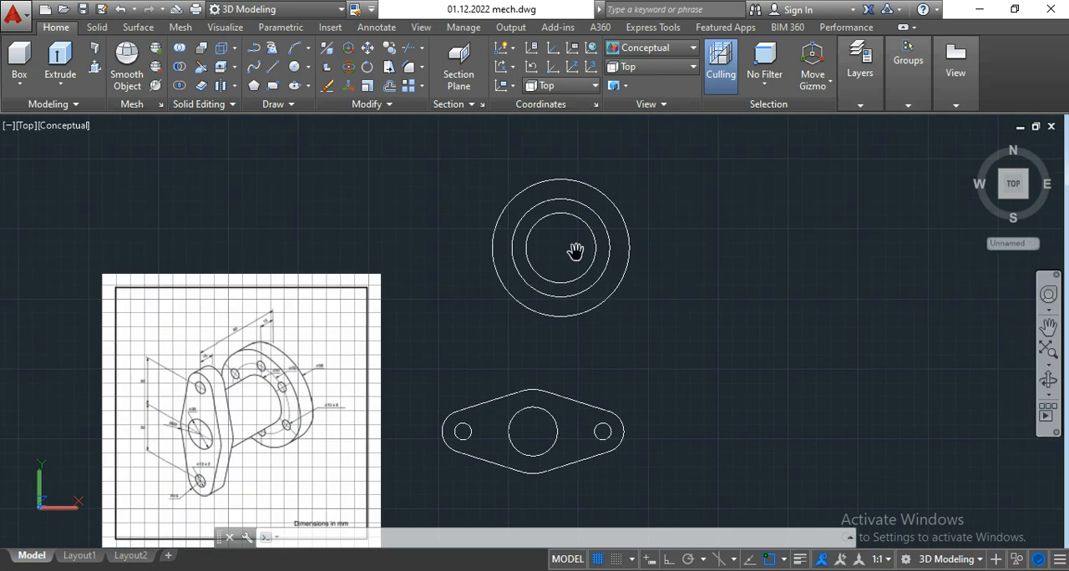
pyautogui.scroll(3, 568, 213)
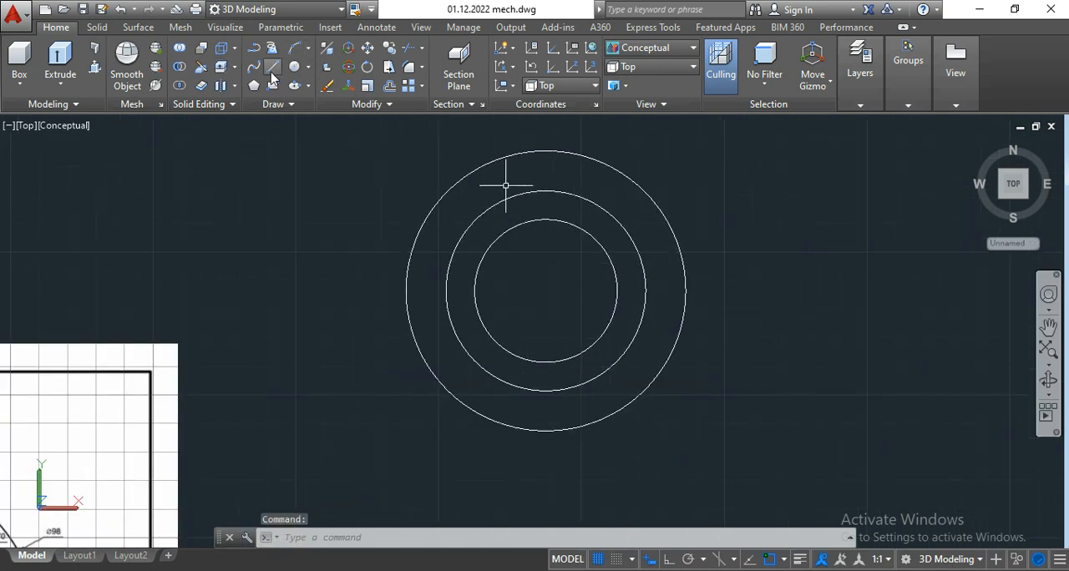
pyautogui.click(309, 67)
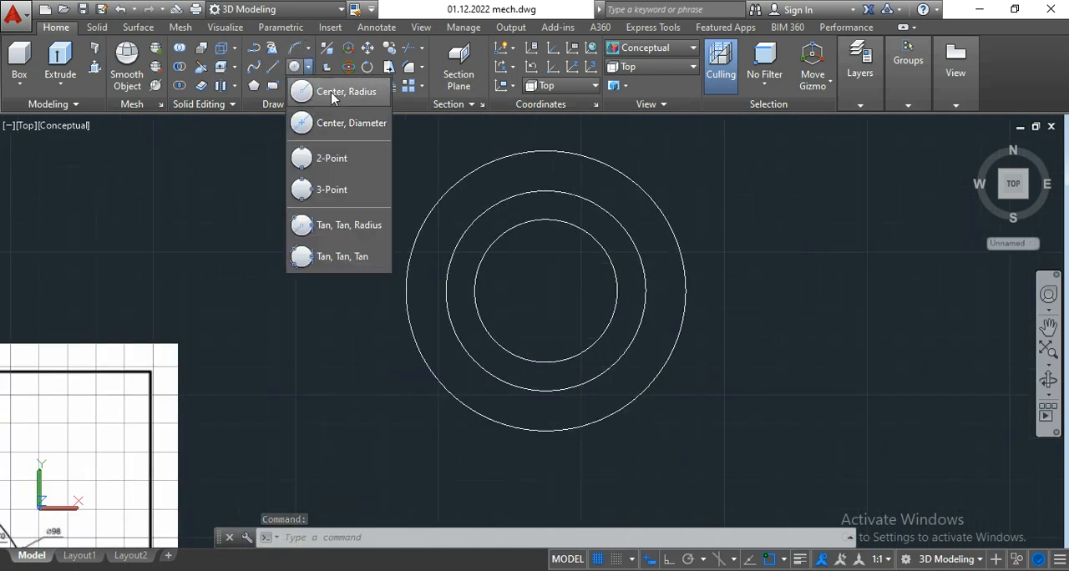
pyautogui.click(192, 255)
pyautogui.scroll(-3, 179, 251)
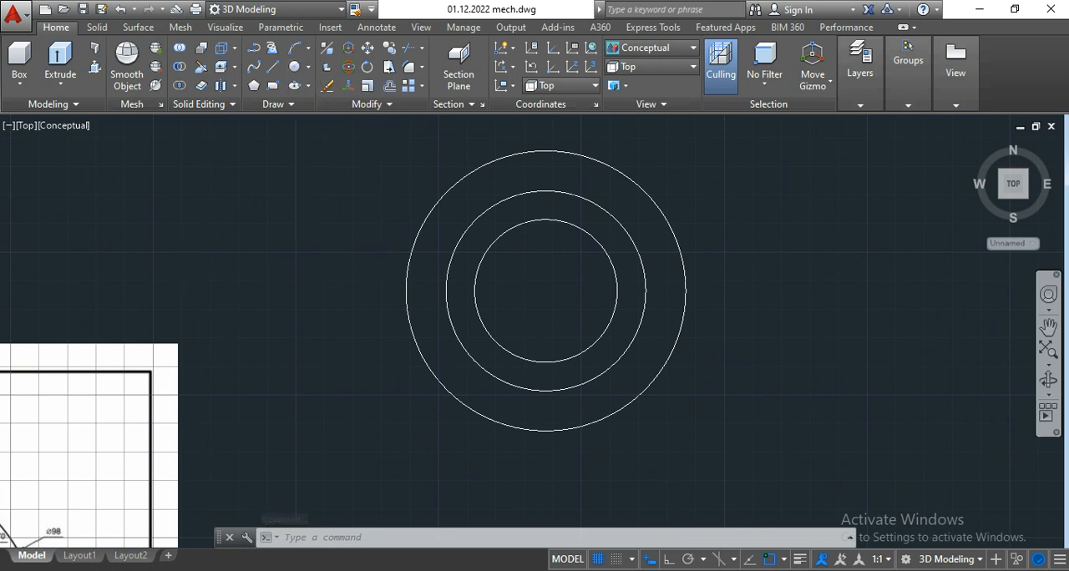
pyautogui.scroll(3, 117, 359)
pyautogui.scroll(3, 222, 365)
pyautogui.scroll(-6, 221, 364)
# Step: Draw a 10 mm diameter bolt-hole circle centred on the top quadrant of the 70 mm circle
pyautogui.click(308, 67)
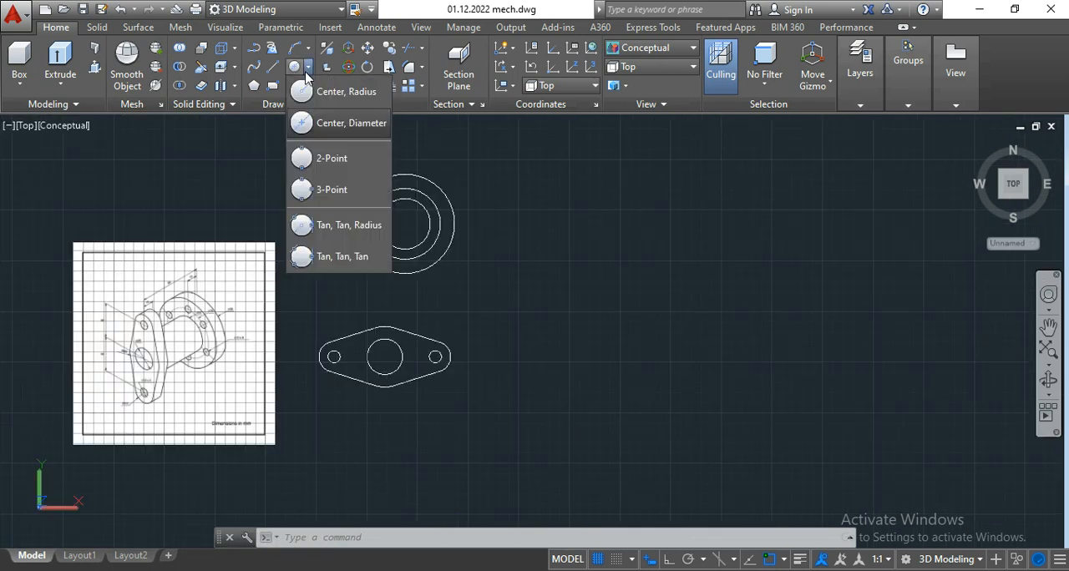
pyautogui.click(345, 112)
pyautogui.scroll(5, 393, 179)
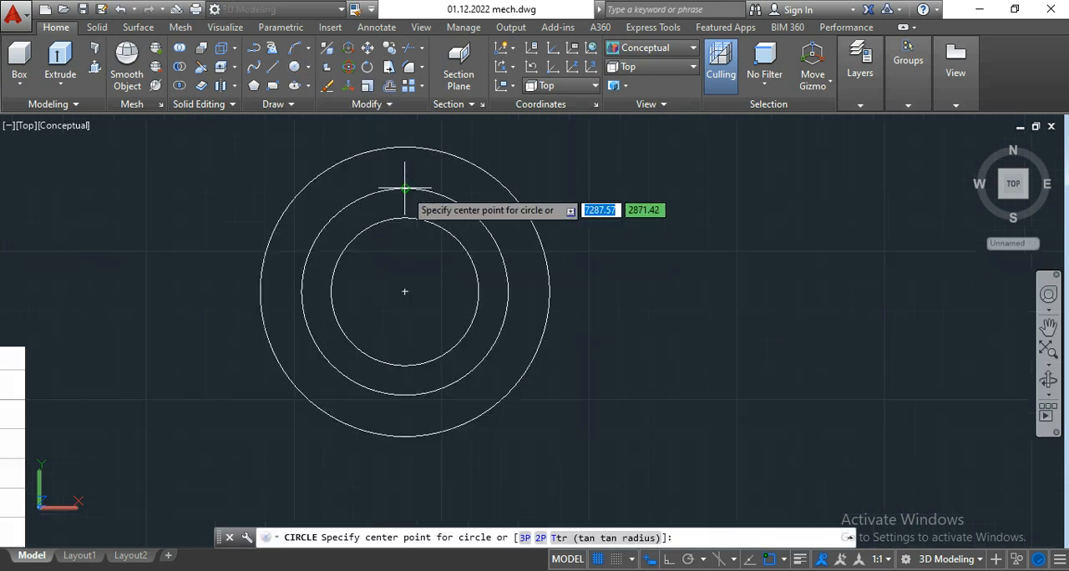
pyautogui.scroll(2, 405, 189)
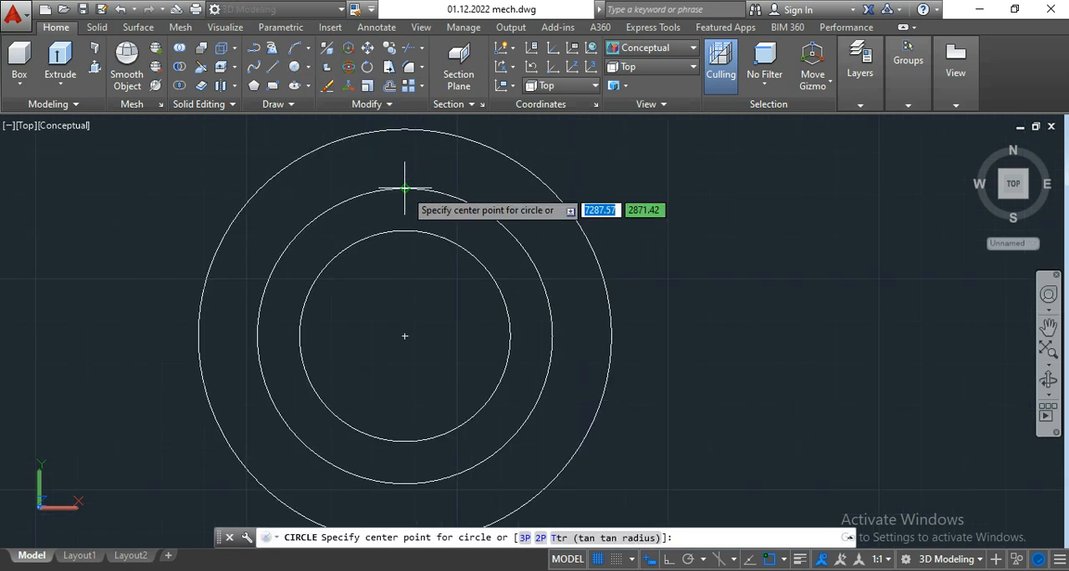
pyautogui.click(406, 188)
pyautogui.scroll(3, 417, 168)
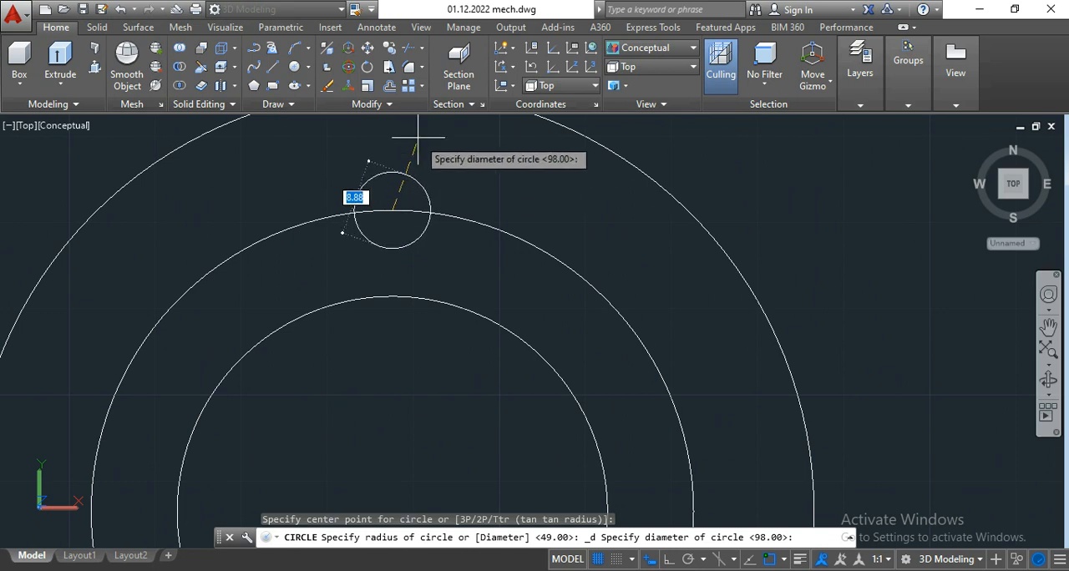
pyautogui.write('10')
pyautogui.press('Return')
pyautogui.scroll(-3, 418, 138)
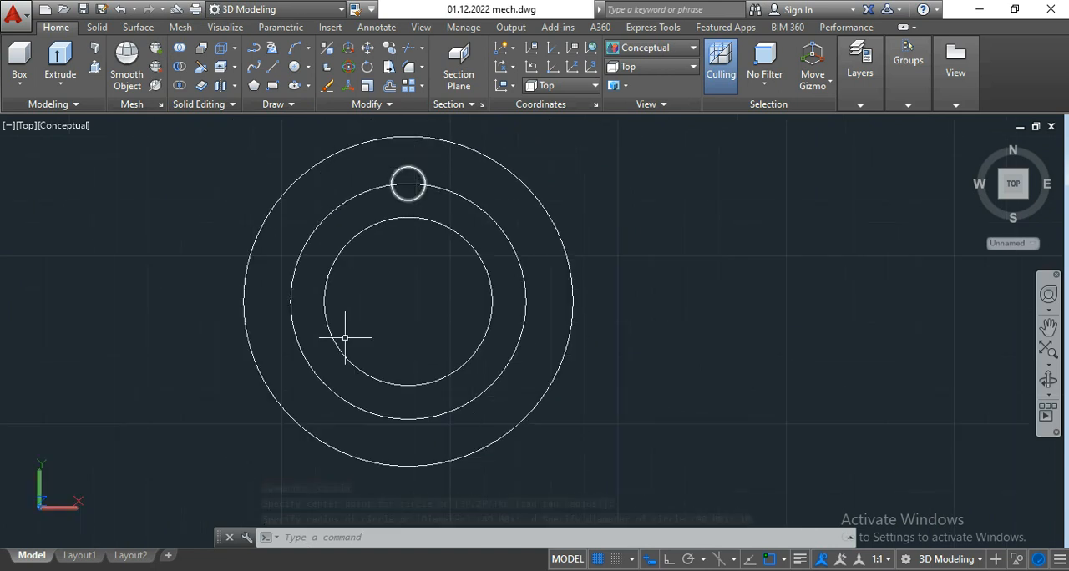
# Step: Create a polar array of the 10 mm circle around the flange centre with 6 items over 360 degrees
pyautogui.click(408, 173)
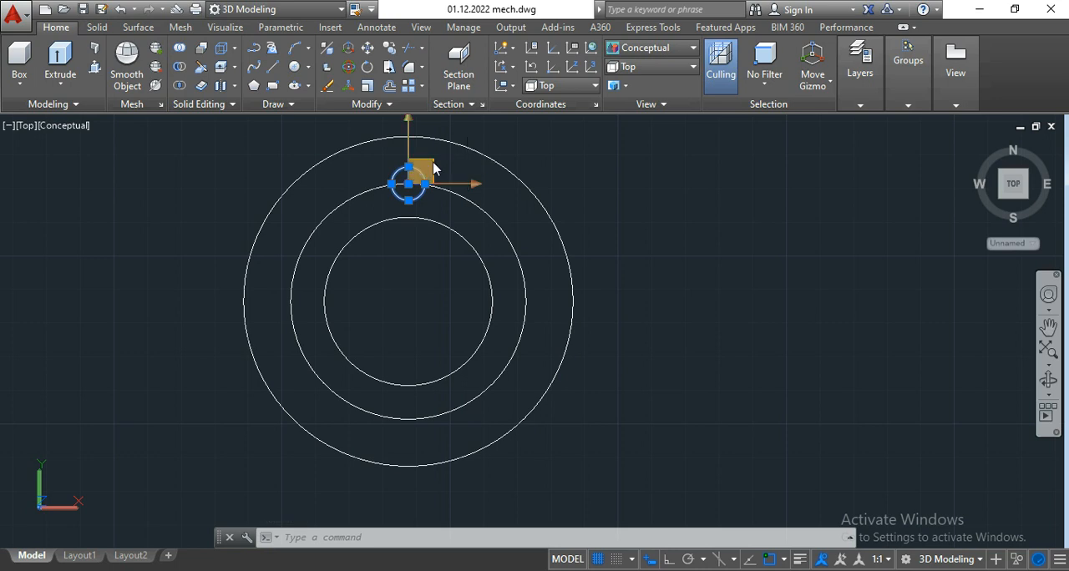
pyautogui.click(422, 86)
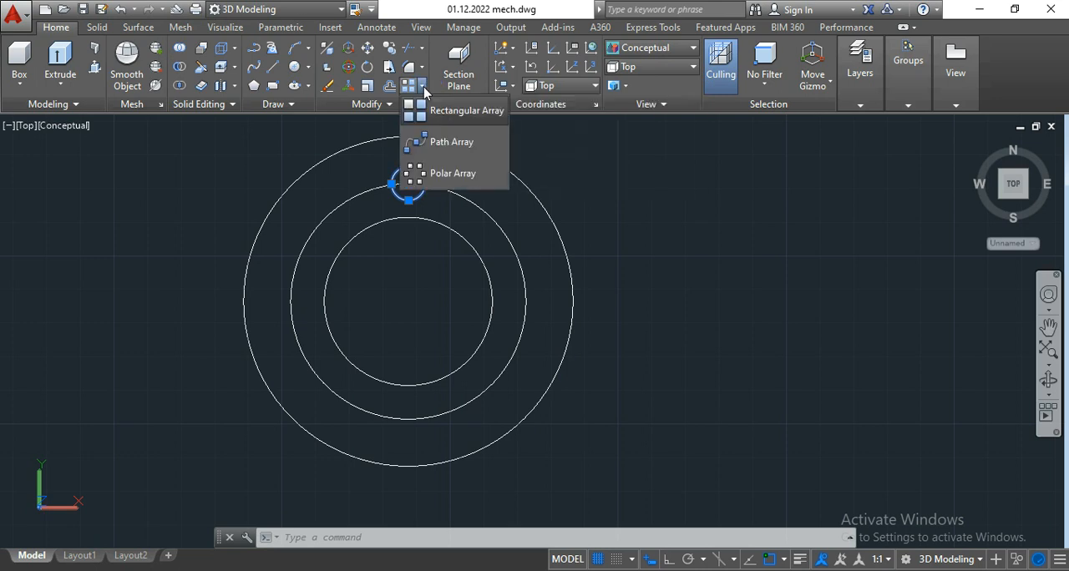
pyautogui.click(426, 183)
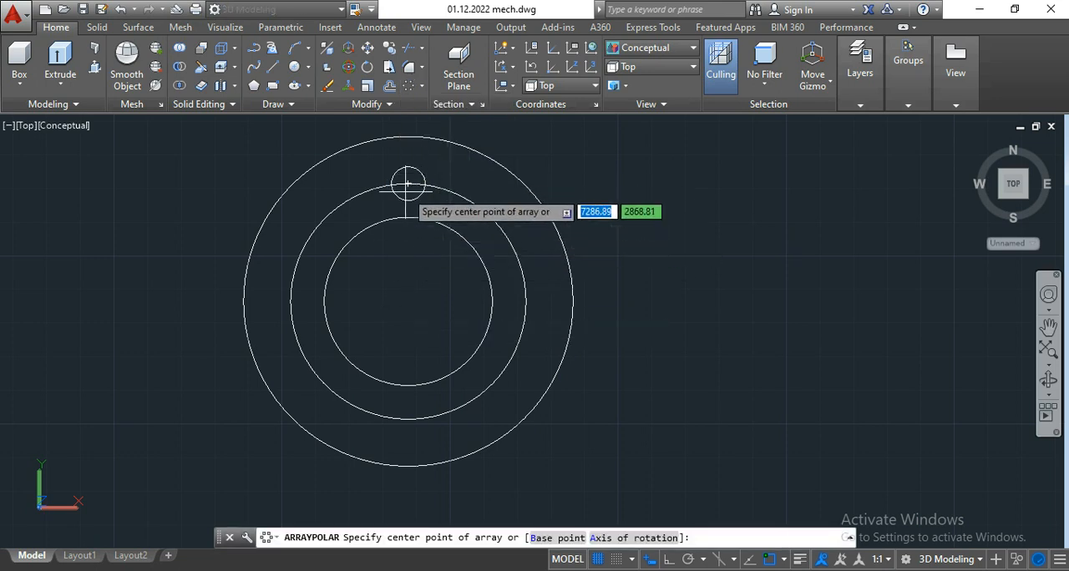
pyautogui.click(408, 301)
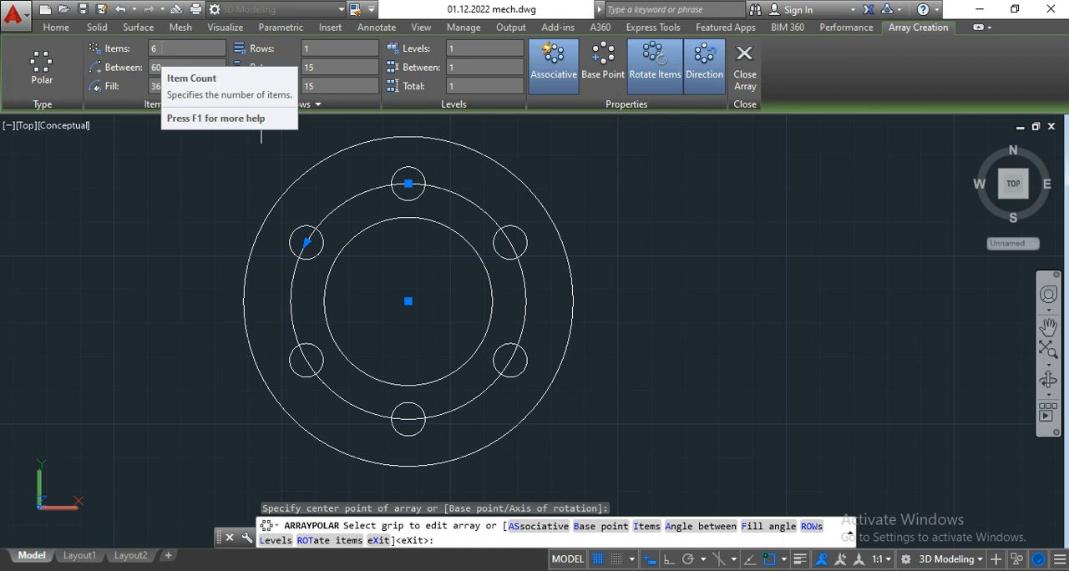
pyautogui.click(180, 48)
pyautogui.click(160, 48)
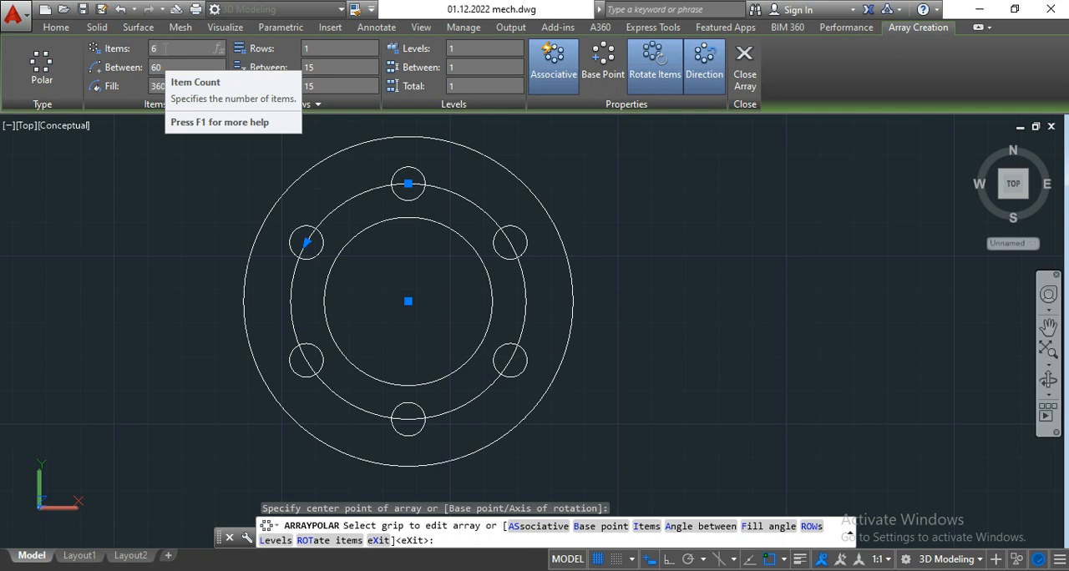
pyautogui.press('Tab')
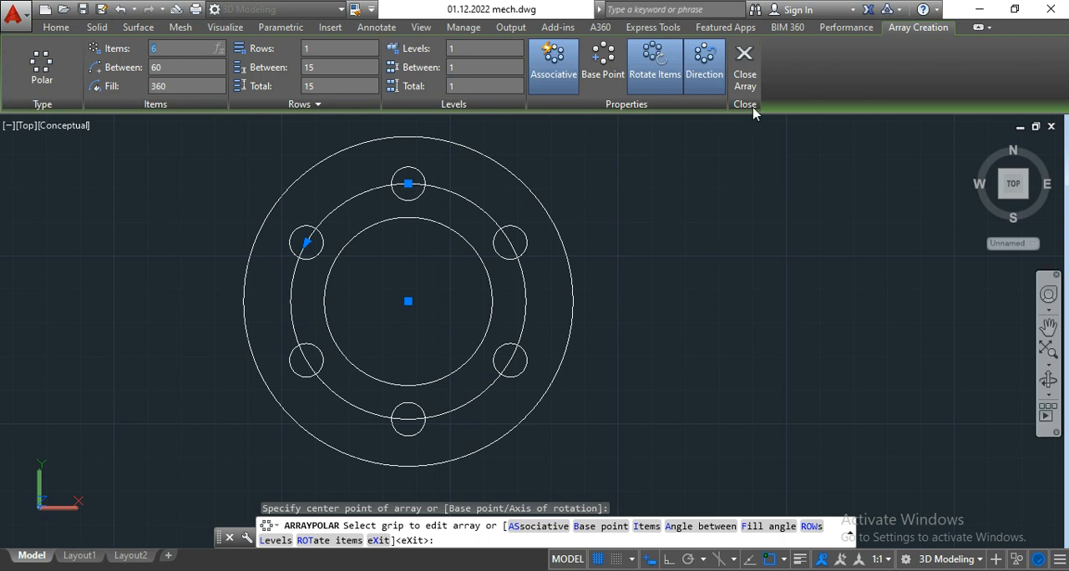
pyautogui.click(747, 77)
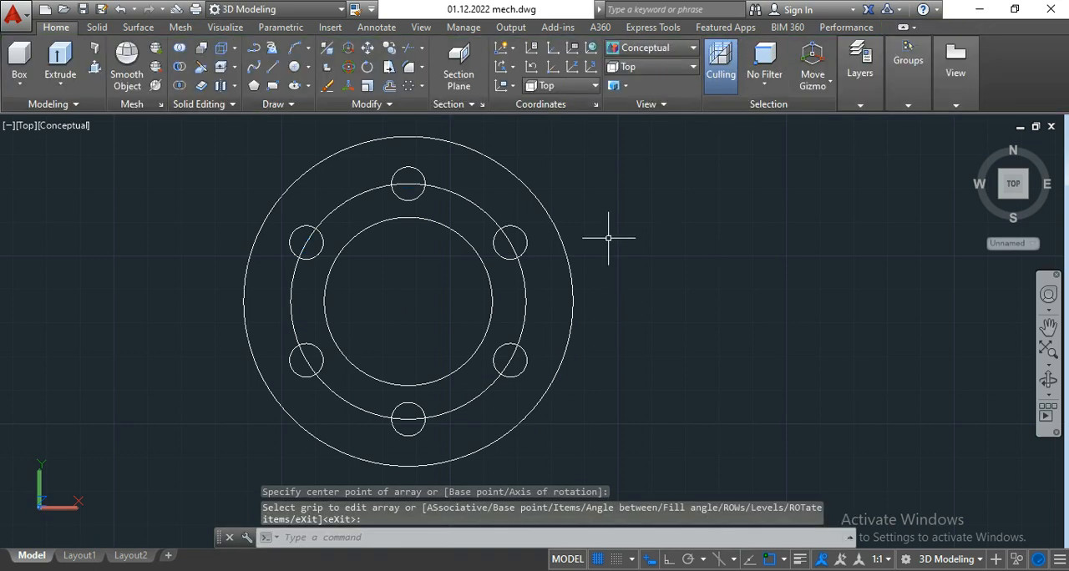
# Step: Delete the 70 mm bolt-circle construction circle from the rear flange
pyautogui.scroll(-4, 440, 297)
pyautogui.scroll(4, 440, 297)
pyautogui.moveTo(442, 294)
pyautogui.mouseDown(button='middle')
pyautogui.moveTo(449, 303)
pyautogui.moveTo(487, 296)
pyautogui.mouseUp(button='middle')
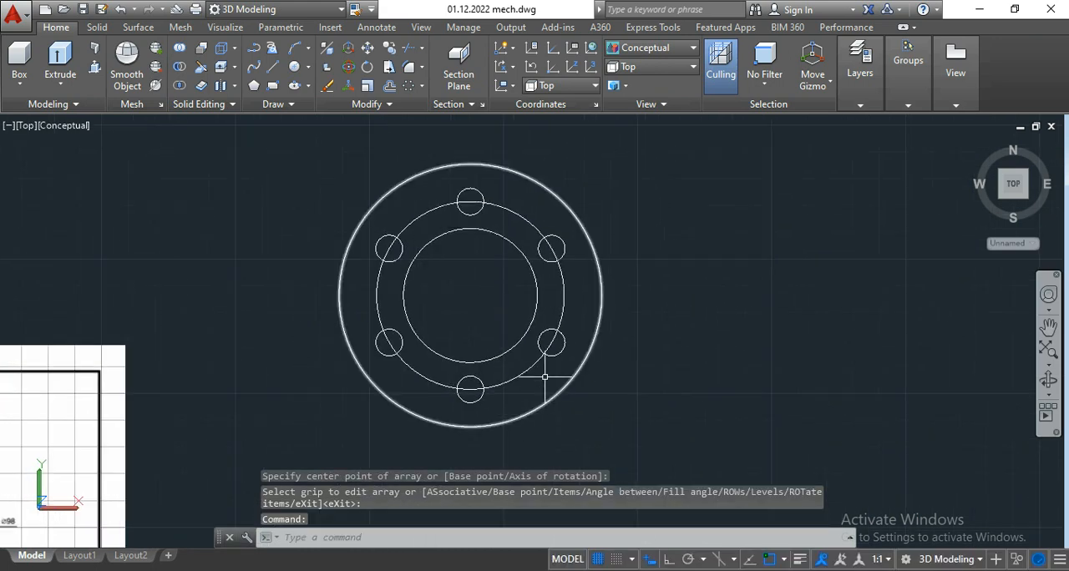
pyautogui.scroll(-4, 495, 311)
pyautogui.scroll(4, 497, 309)
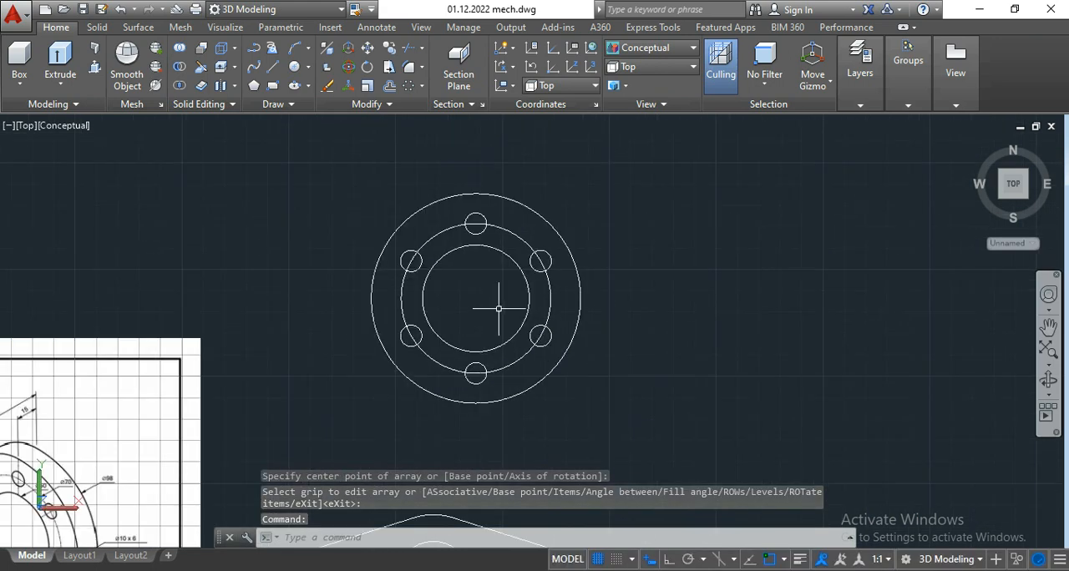
pyautogui.click(503, 227)
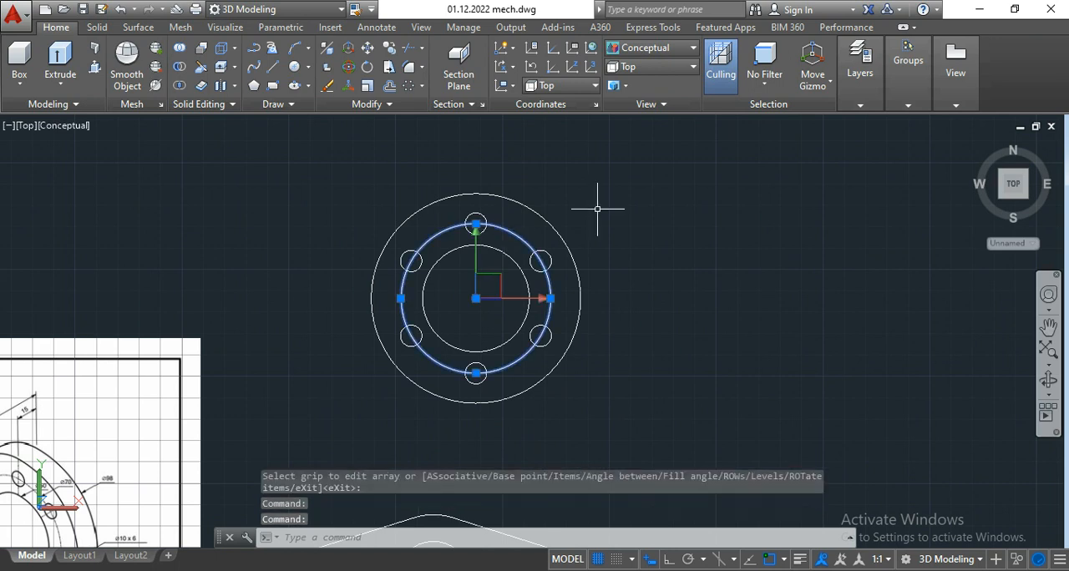
pyautogui.press('Delete')
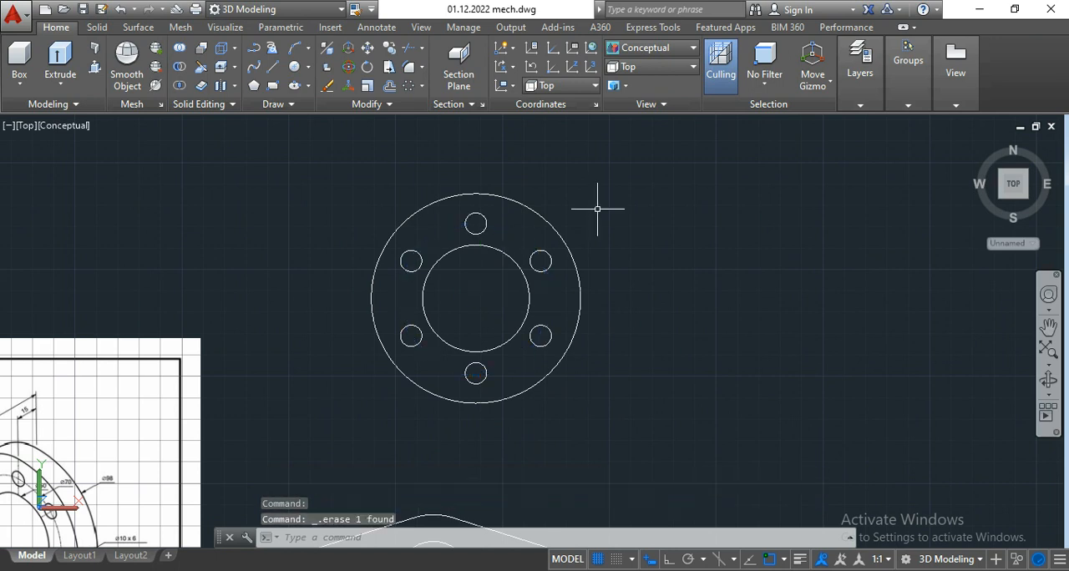
pyautogui.scroll(2, 437, 311)
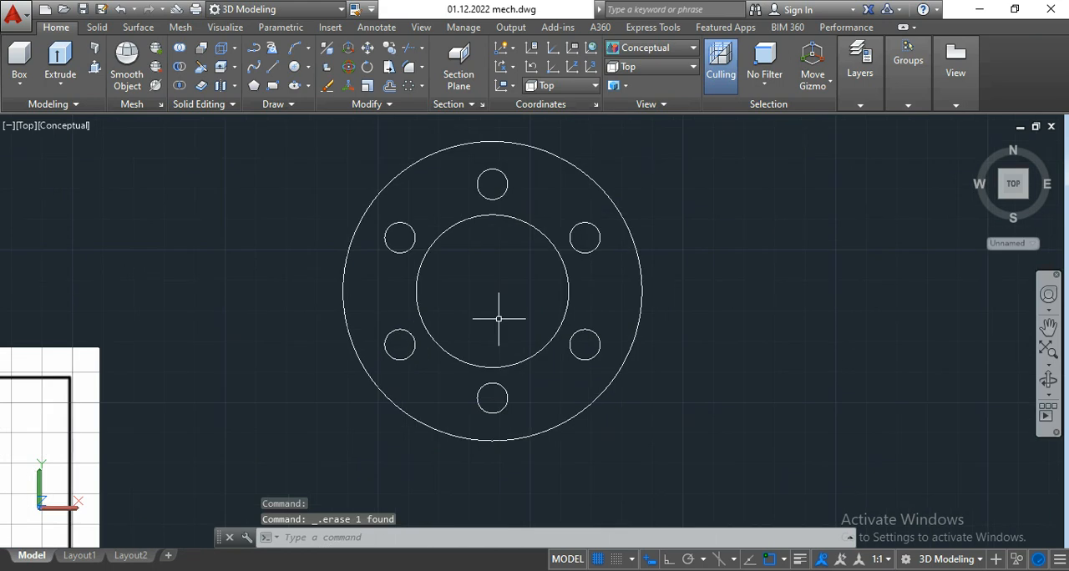
# Step: Examine the isometric drawing for both flange thicknesses, the overall length and the connecting cylinder's dimensions
pyautogui.scroll(-5, 512, 310)
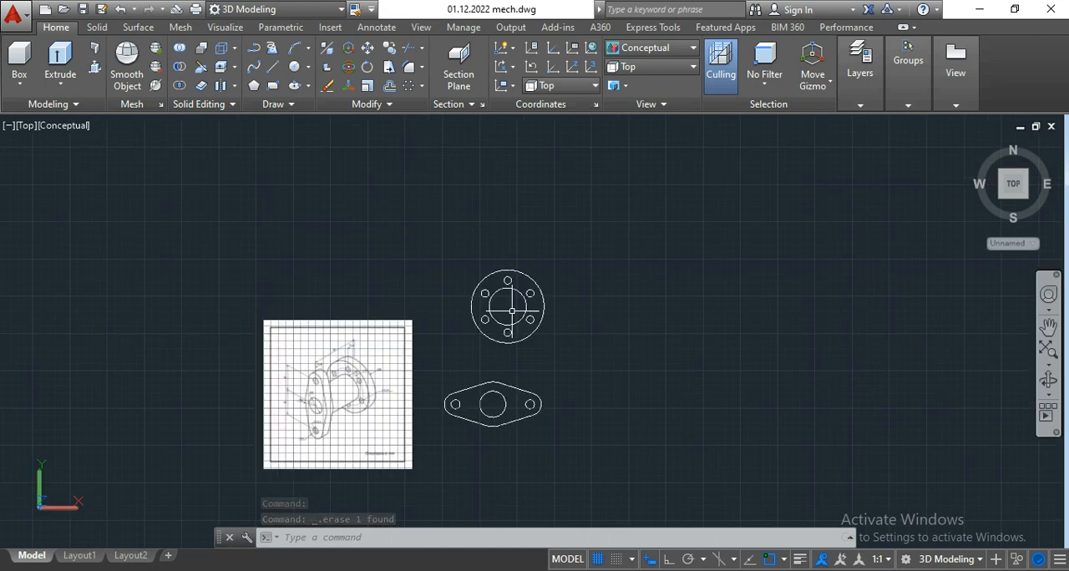
pyautogui.scroll(4, 346, 402)
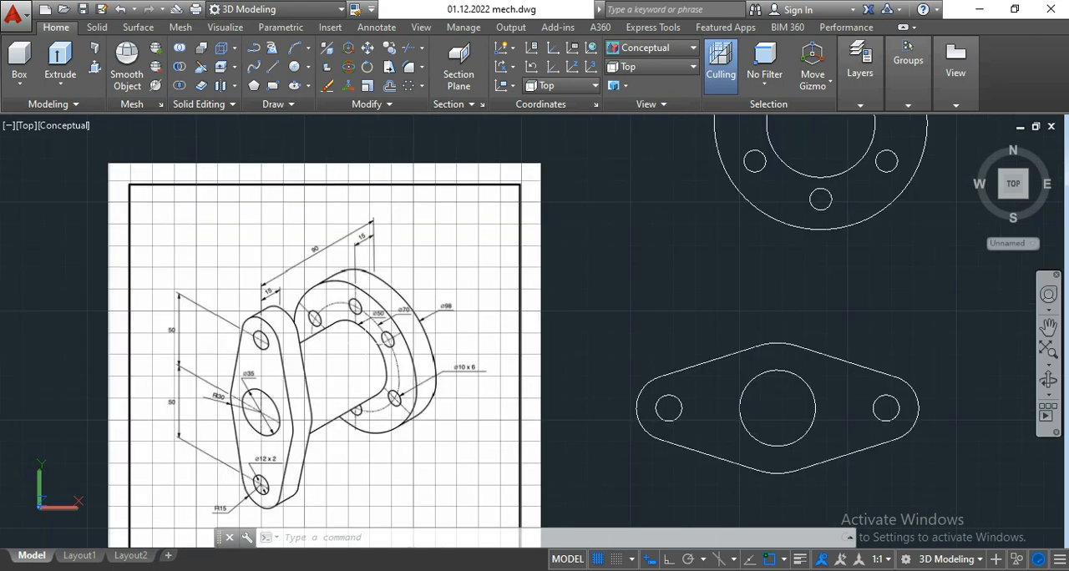
pyautogui.scroll(2, 331, 341)
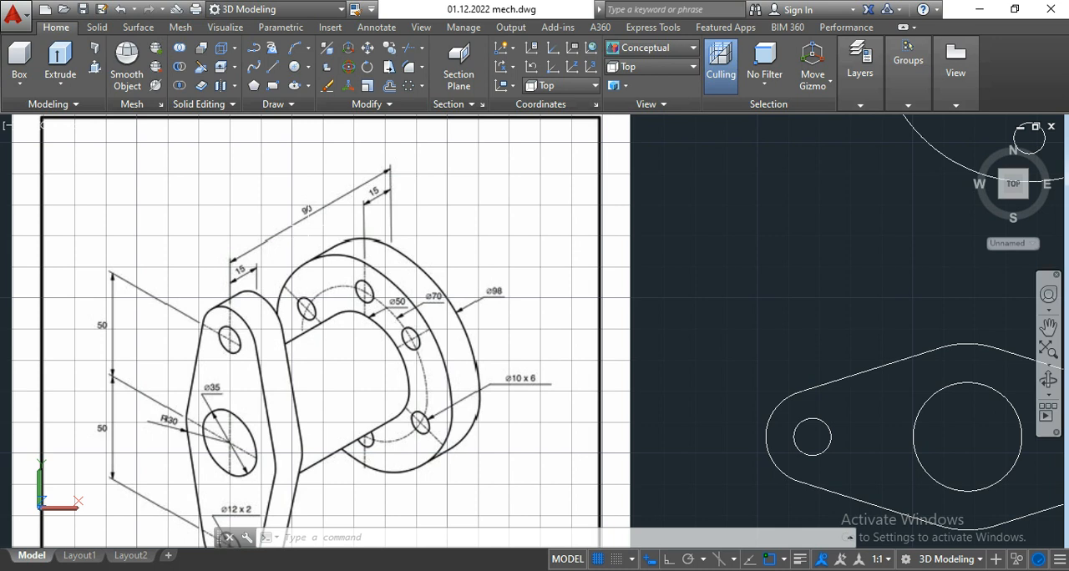
pyautogui.scroll(3, 229, 337)
pyautogui.scroll(-7, 244, 341)
pyautogui.scroll(6, 253, 423)
pyautogui.scroll(-5, 267, 350)
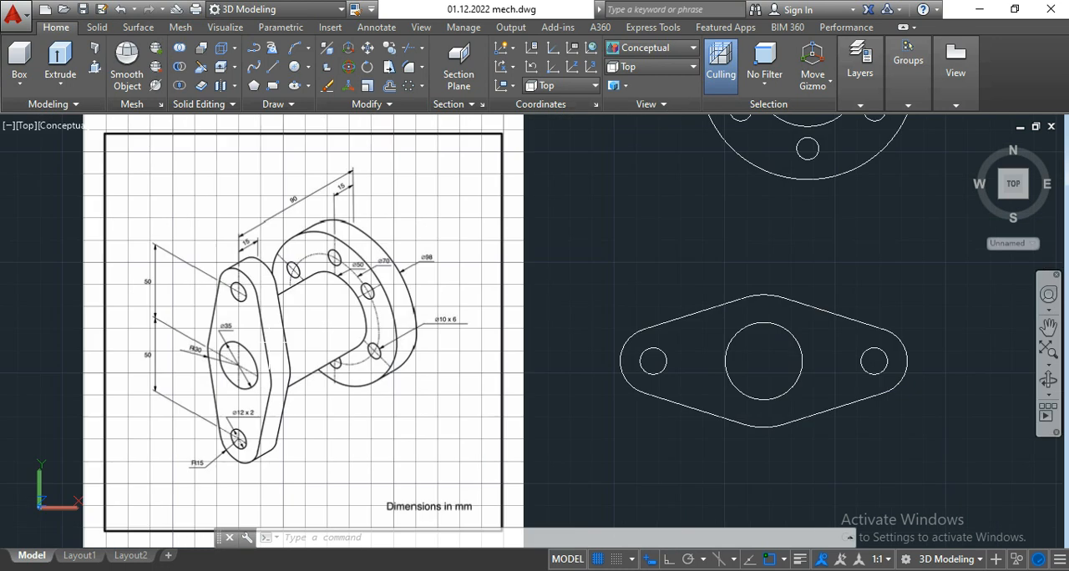
pyautogui.scroll(4, 267, 351)
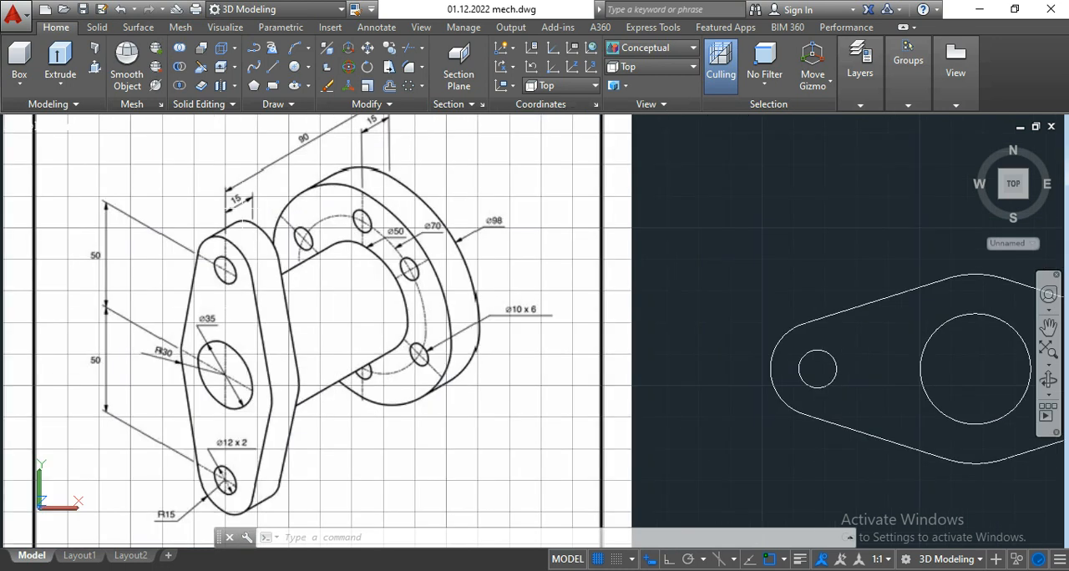
pyautogui.scroll(-5, 294, 389)
pyautogui.scroll(4, 294, 389)
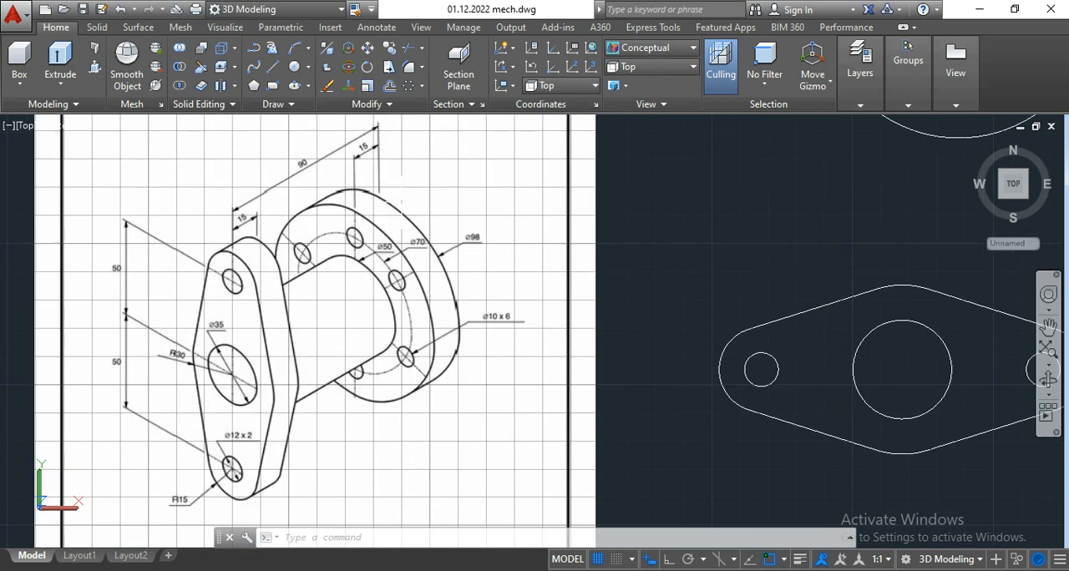
pyautogui.scroll(2, 382, 219)
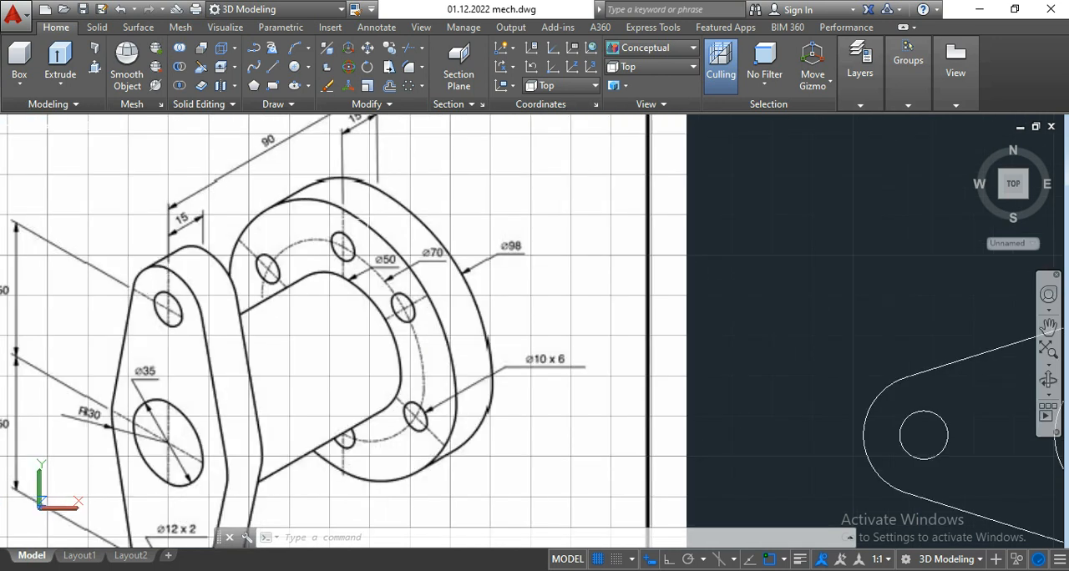
pyautogui.scroll(-2, 372, 224)
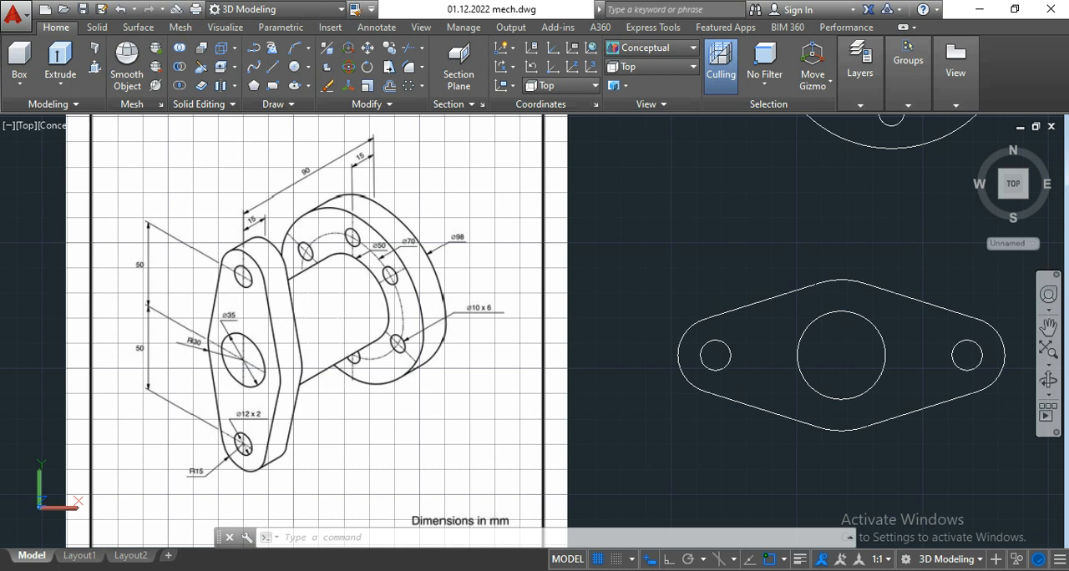
# Step: Switch the model from the top view to the SE Isometric view and bring both new flange outlines into view
pyautogui.scroll(-6, 339, 309)
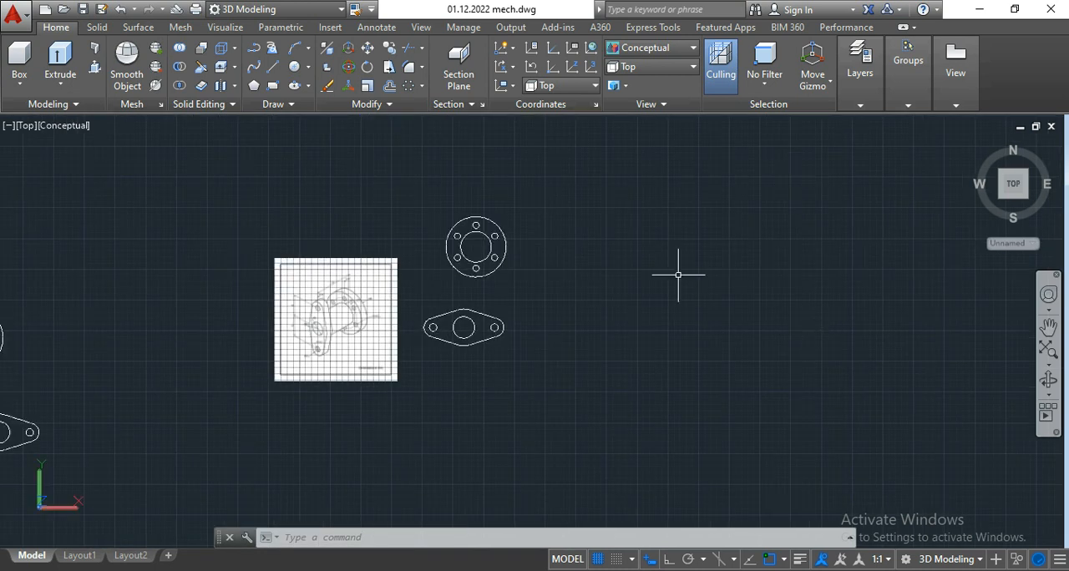
pyautogui.scroll(3, 429, 255)
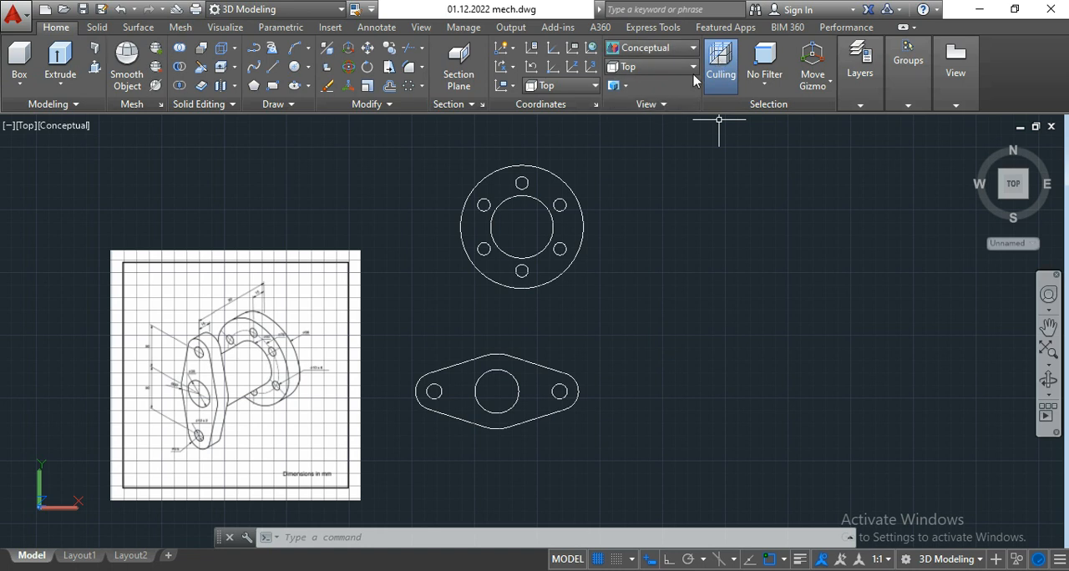
pyautogui.click(660, 67)
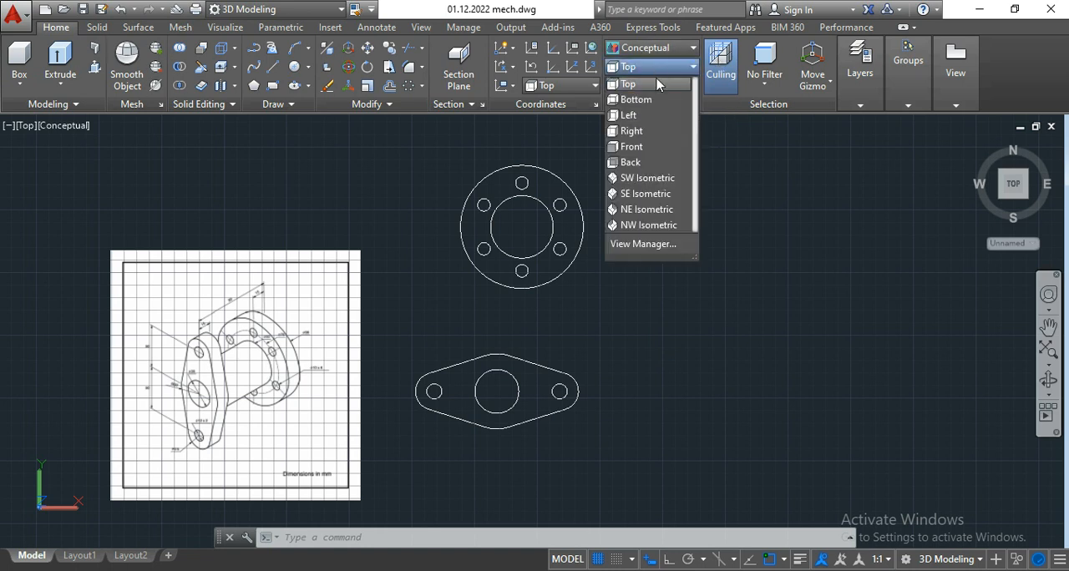
pyautogui.click(1029, 203)
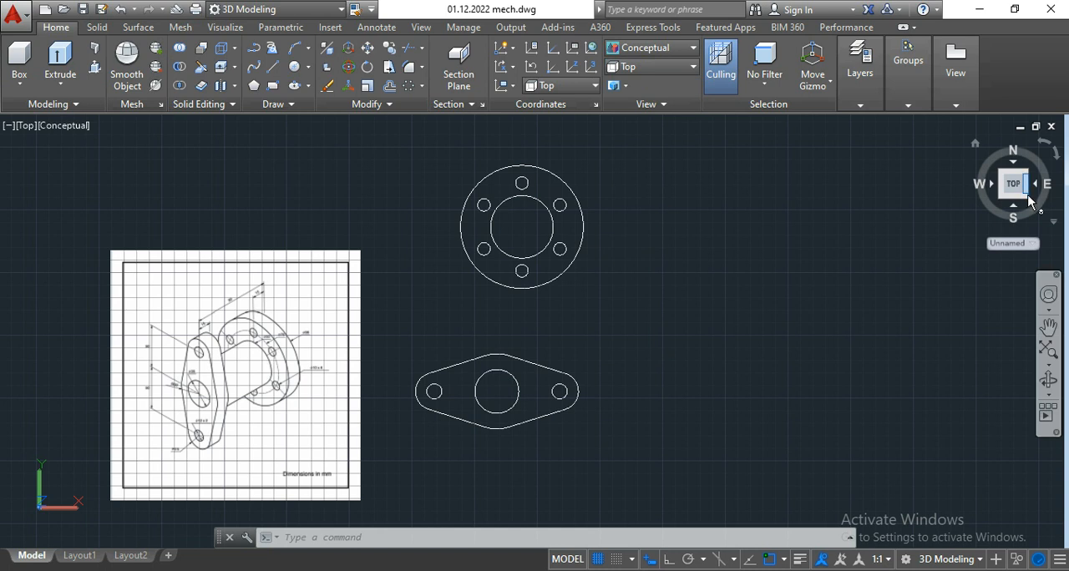
pyautogui.click(1027, 201)
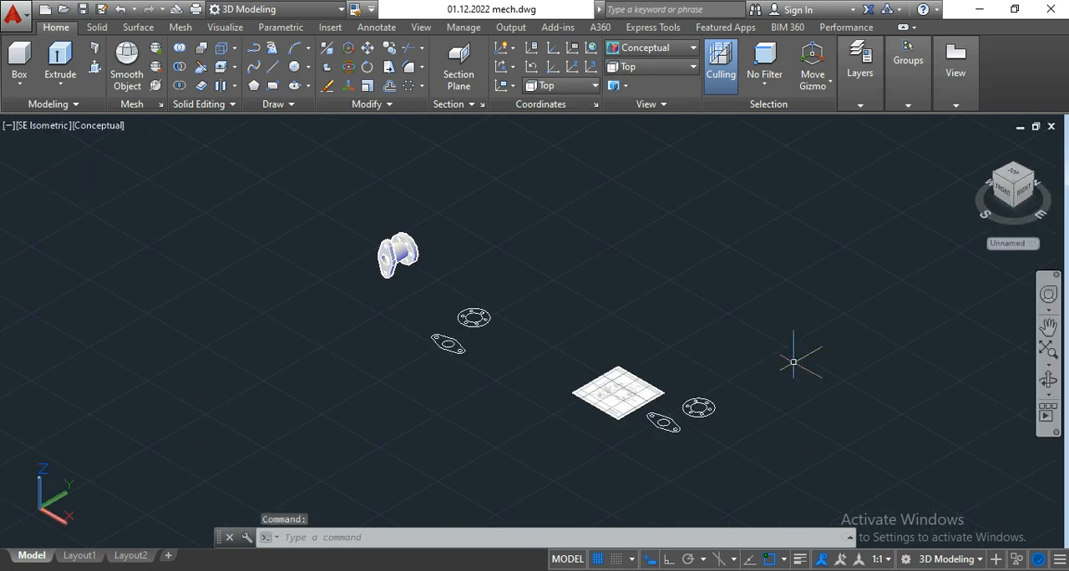
pyautogui.scroll(5, 694, 431)
pyautogui.moveTo(694, 431); pyautogui.dragTo(576, 355, button='middle')
pyautogui.scroll(3, 545, 301)
pyautogui.moveTo(542, 303); pyautogui.dragTo(471, 294, button='middle')
pyautogui.scroll(3, 581, 254)
pyautogui.moveTo(581, 254); pyautogui.dragTo(549, 318, button='middle')
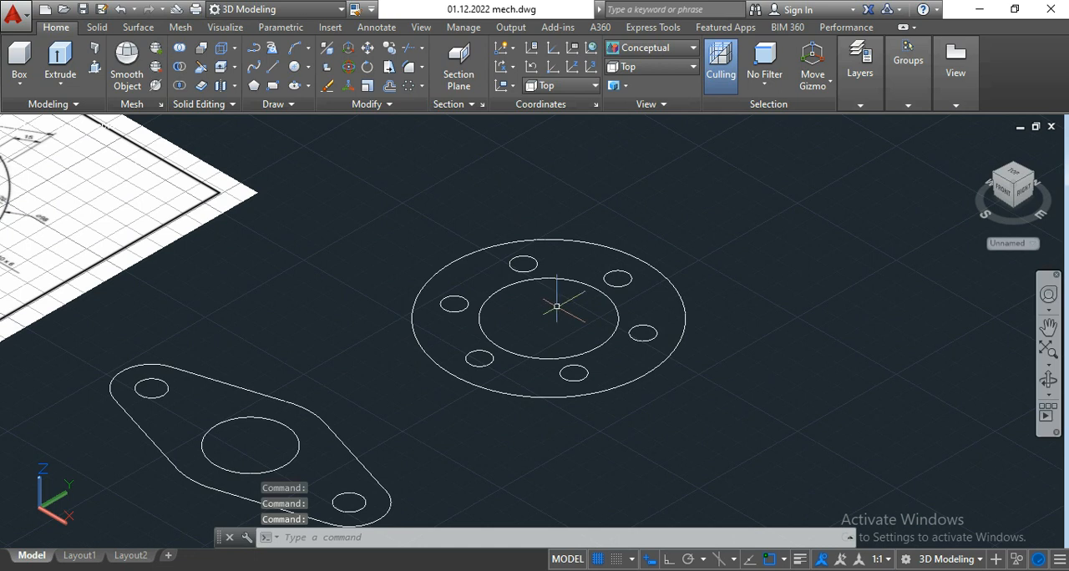
pyautogui.scroll(-2, 537, 322)
pyautogui.moveTo(529, 332); pyautogui.dragTo(519, 329, button='middle')
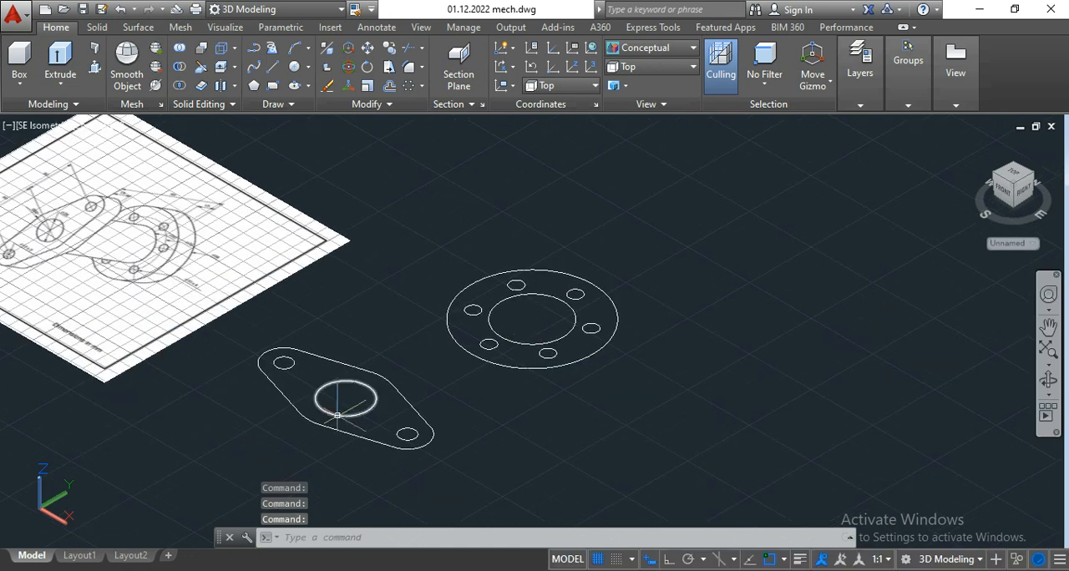
# Step: Use Presspull to raise the area between the two-hole flange's outline and its three holes to a 15 mm thickness
pyautogui.scroll(3, 339, 411)
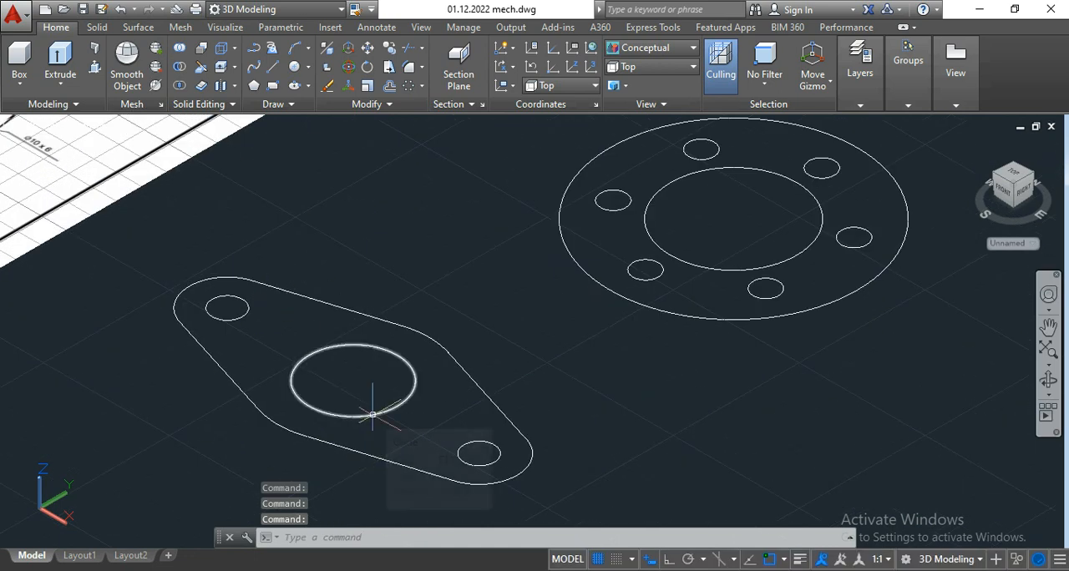
pyautogui.scroll(-3, 350, 279)
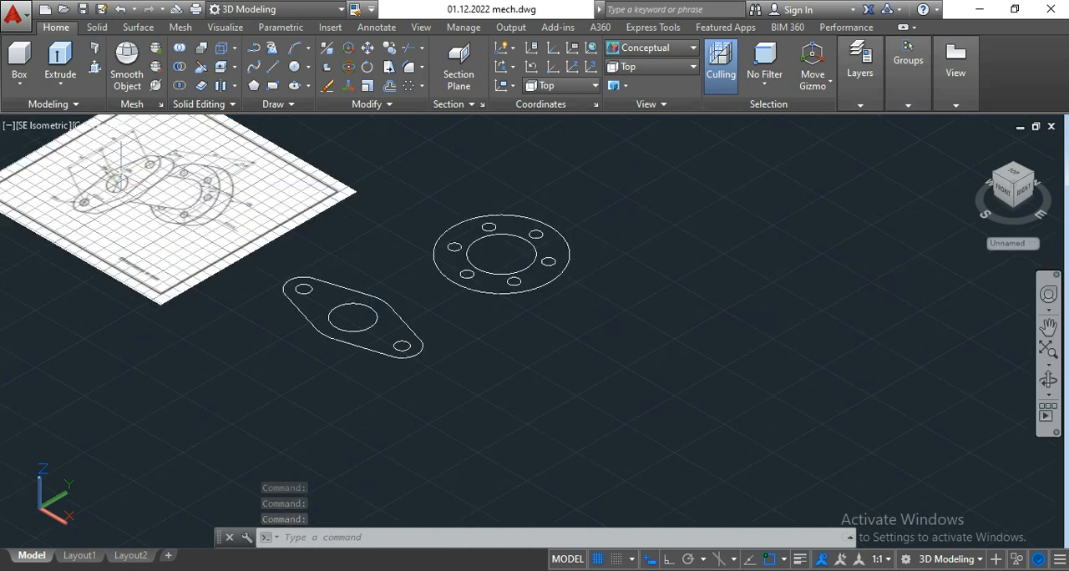
pyautogui.scroll(6, 121, 167)
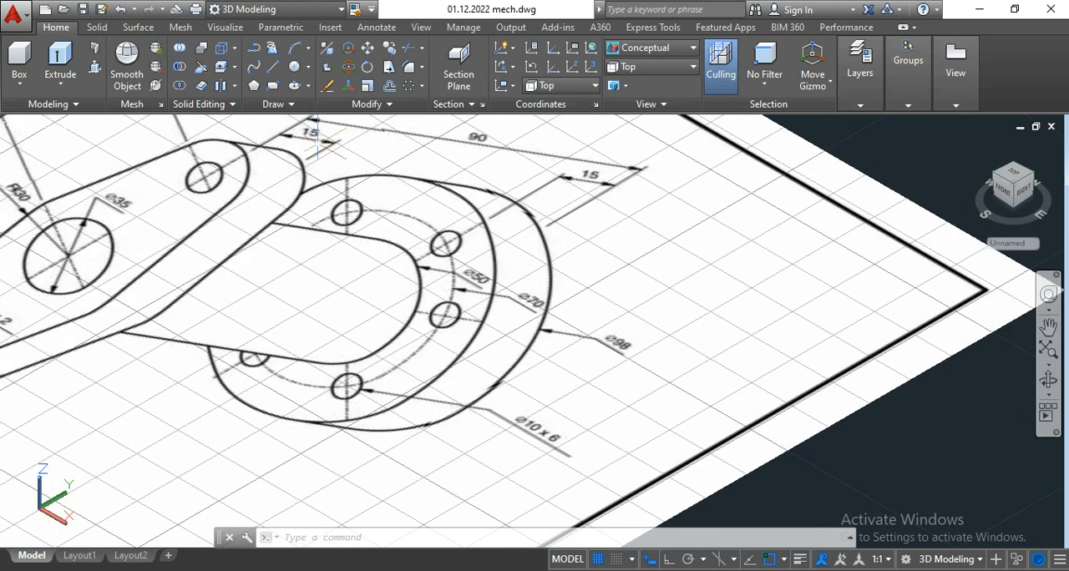
pyautogui.scroll(-2, 251, 157)
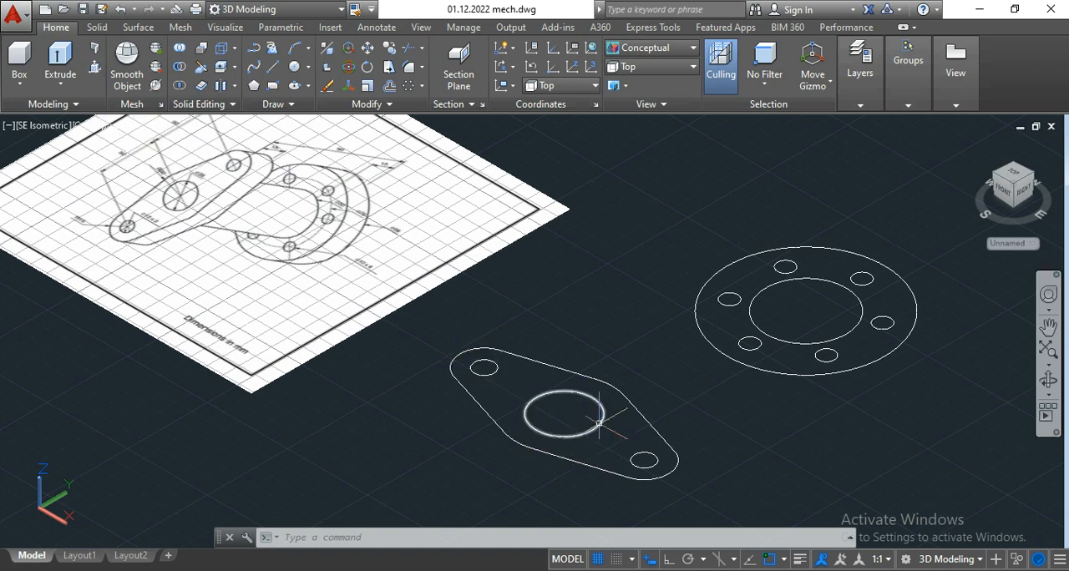
pyautogui.click(96, 67)
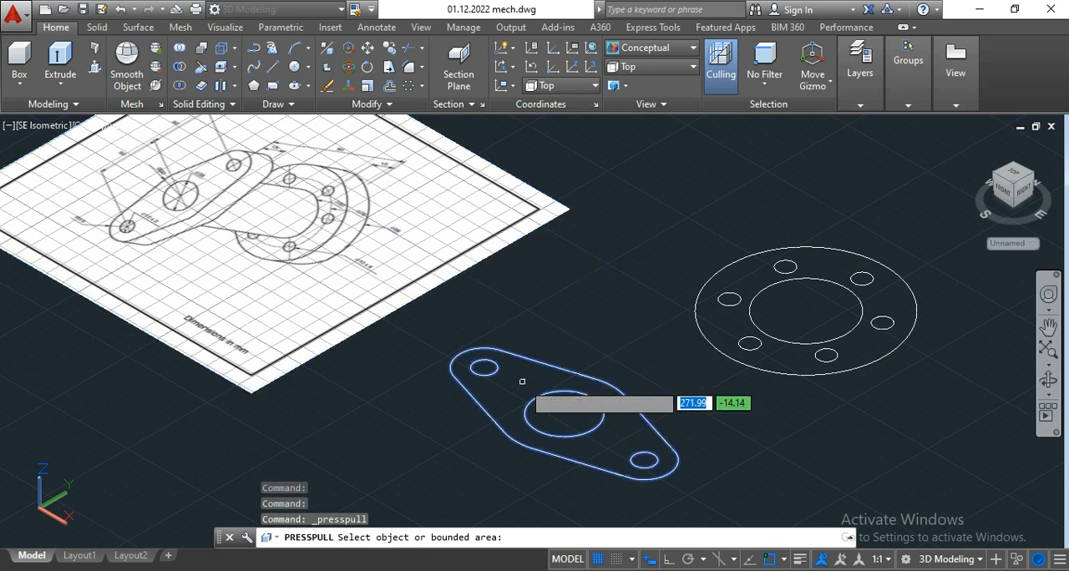
pyautogui.scroll(2, 522, 381)
pyautogui.scroll(-2, 522, 381)
pyautogui.scroll(1, 518, 381)
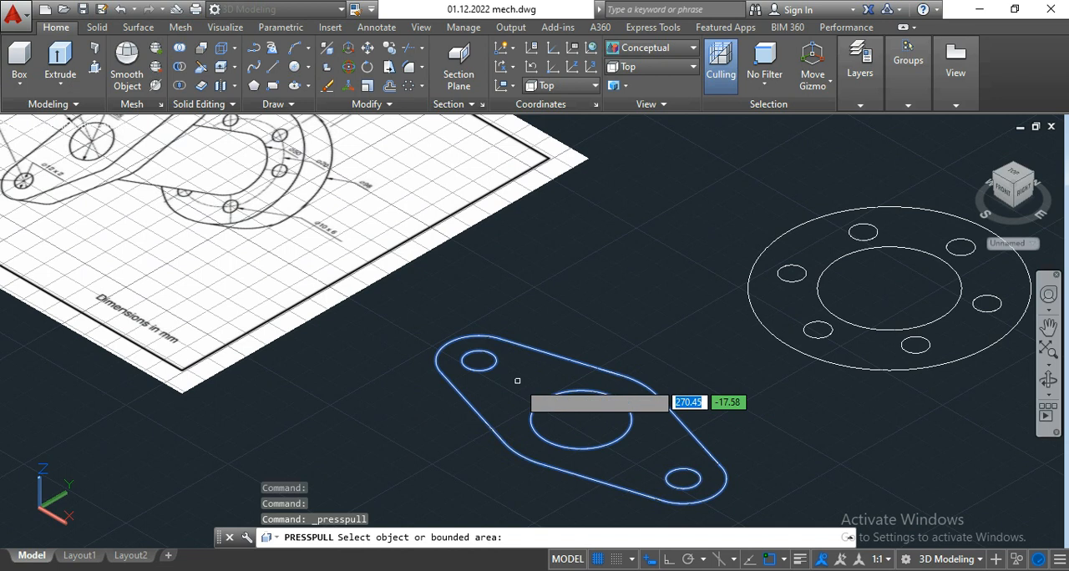
pyautogui.click(518, 382)
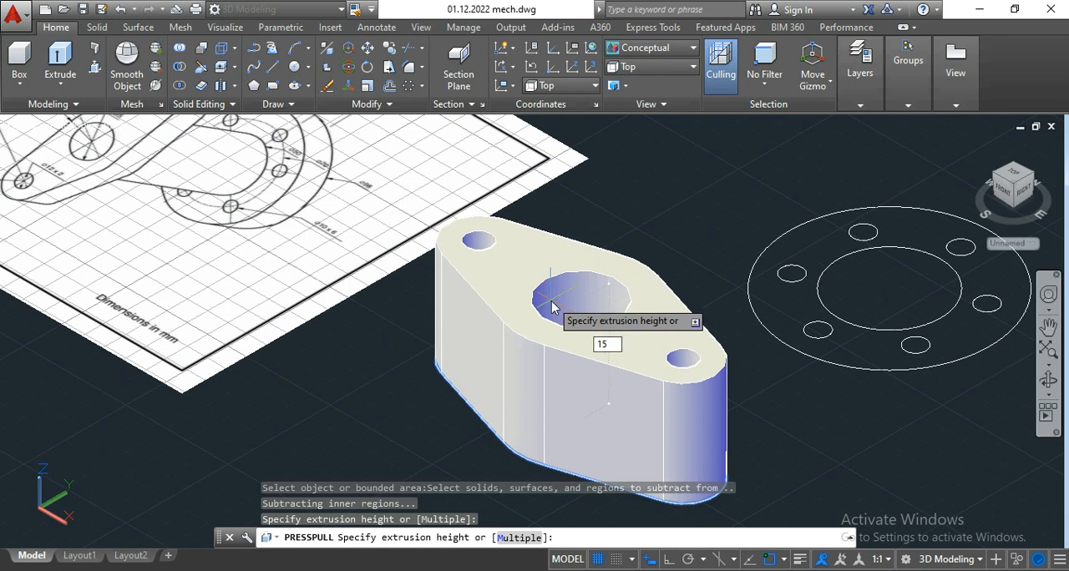
pyautogui.press('Return')
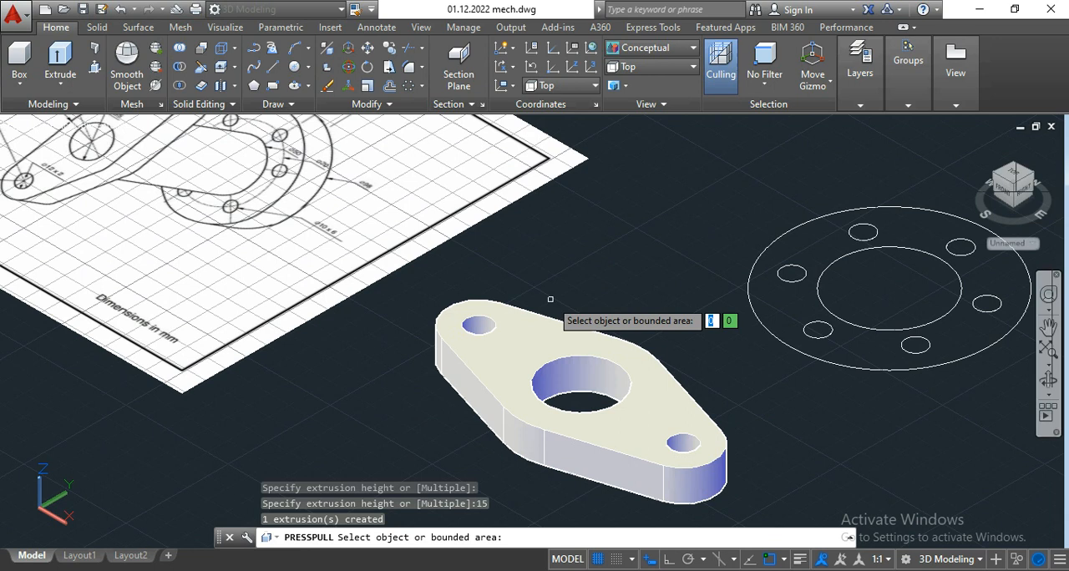
pyautogui.press('Return')
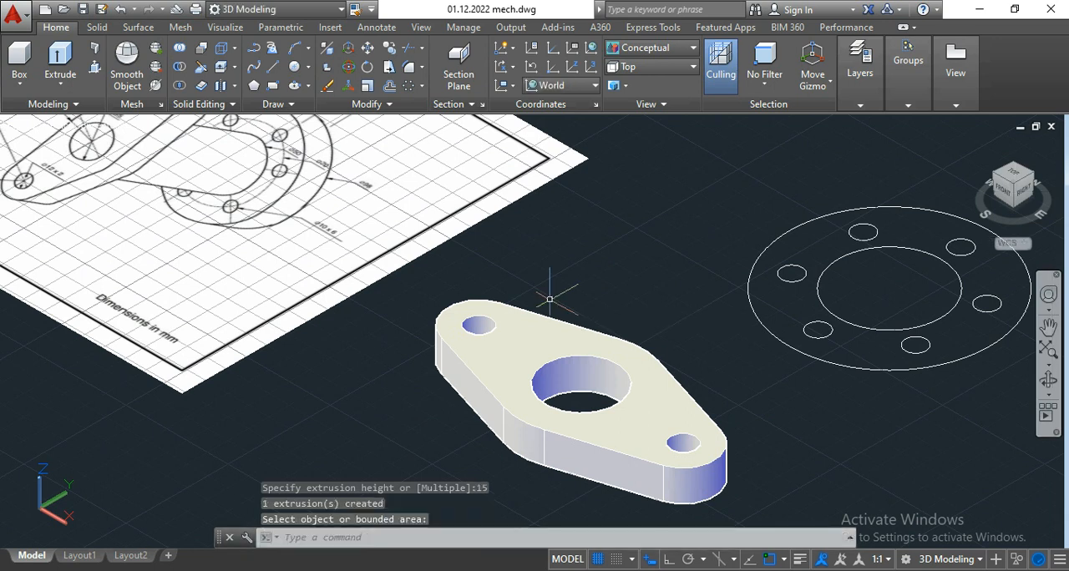
# Step: Use Presspull to raise the round flange's ring area, excluding the central bore and six bolt holes, to 15 mm
pyautogui.scroll(-4, 485, 297)
pyautogui.scroll(2, 554, 306)
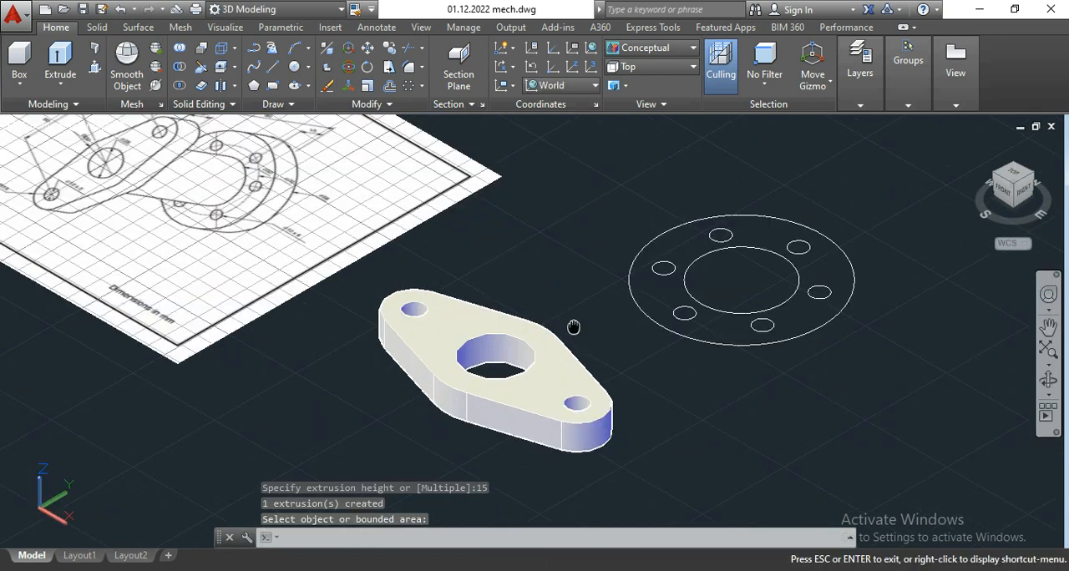
pyautogui.moveTo(573, 330); pyautogui.dragTo(526, 306, button='middle')
pyautogui.scroll(3, 523, 365)
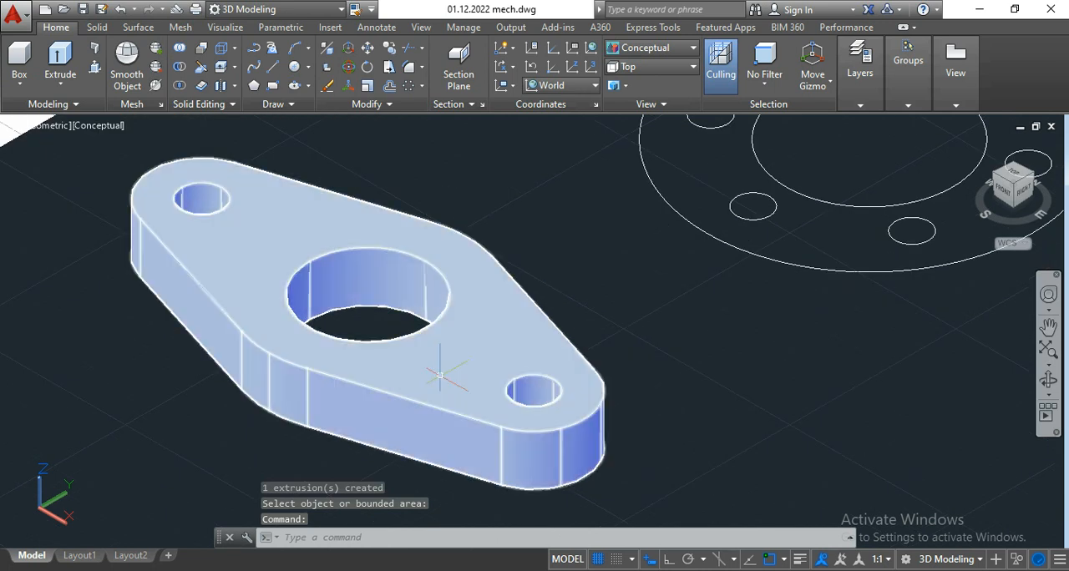
pyautogui.scroll(-2, 440, 375)
pyautogui.moveTo(594, 375); pyautogui.dragTo(506, 404, button='middle')
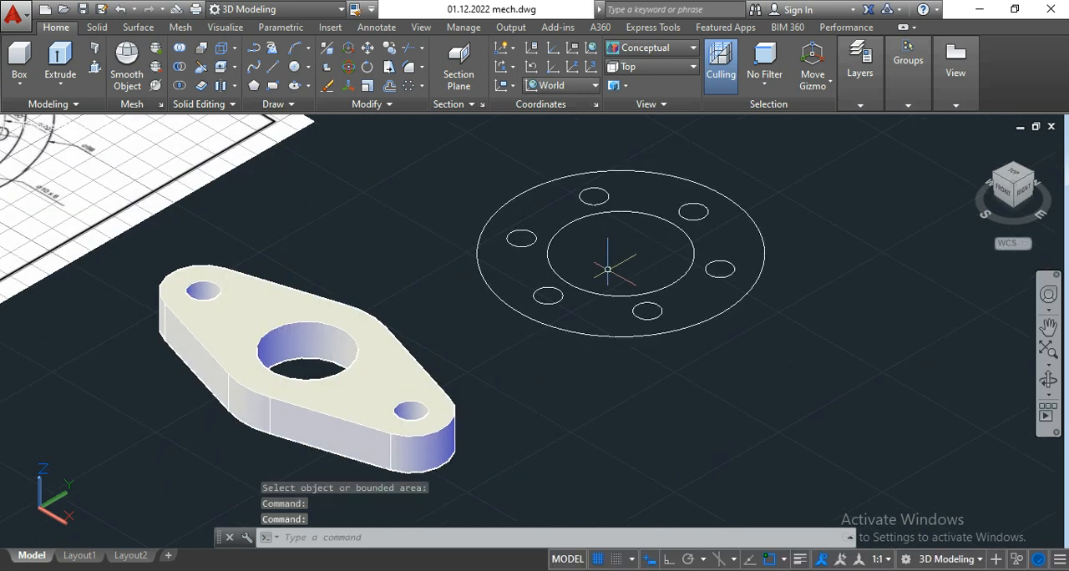
pyautogui.scroll(2, 683, 216)
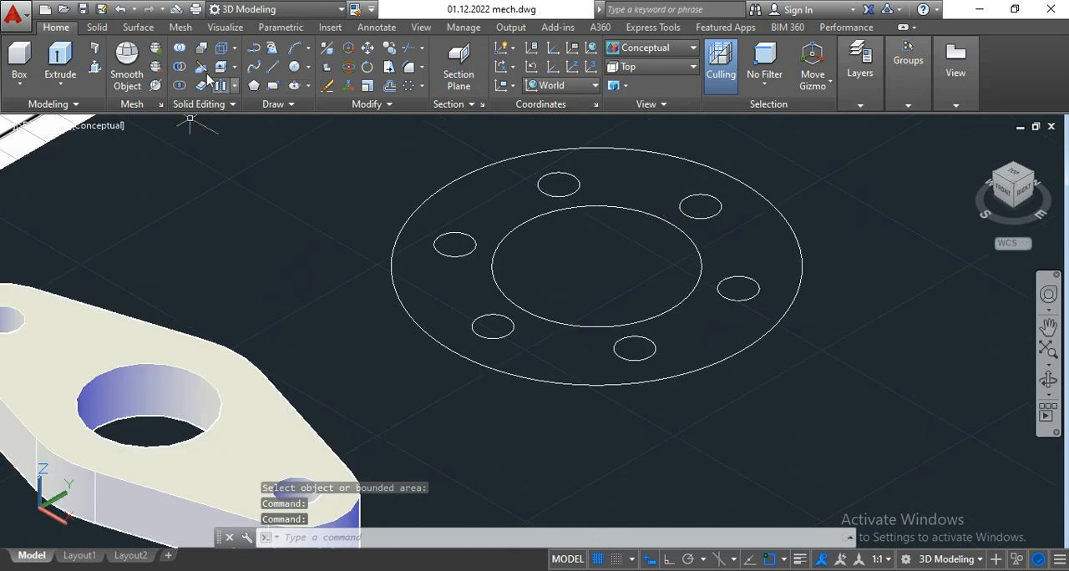
pyautogui.click(95, 71)
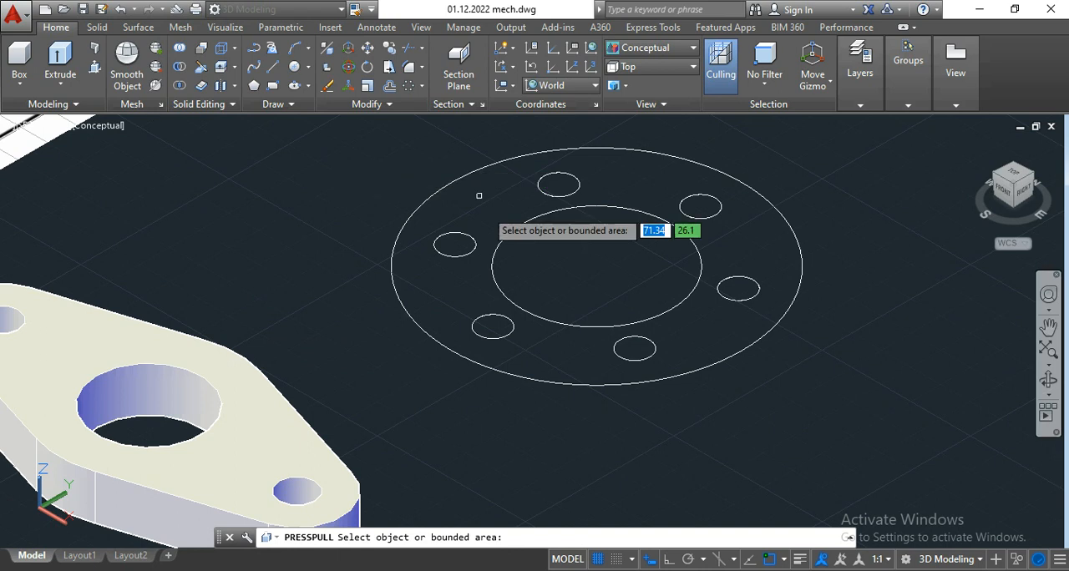
pyautogui.click(696, 331)
pyautogui.scroll(-3, 714, 334)
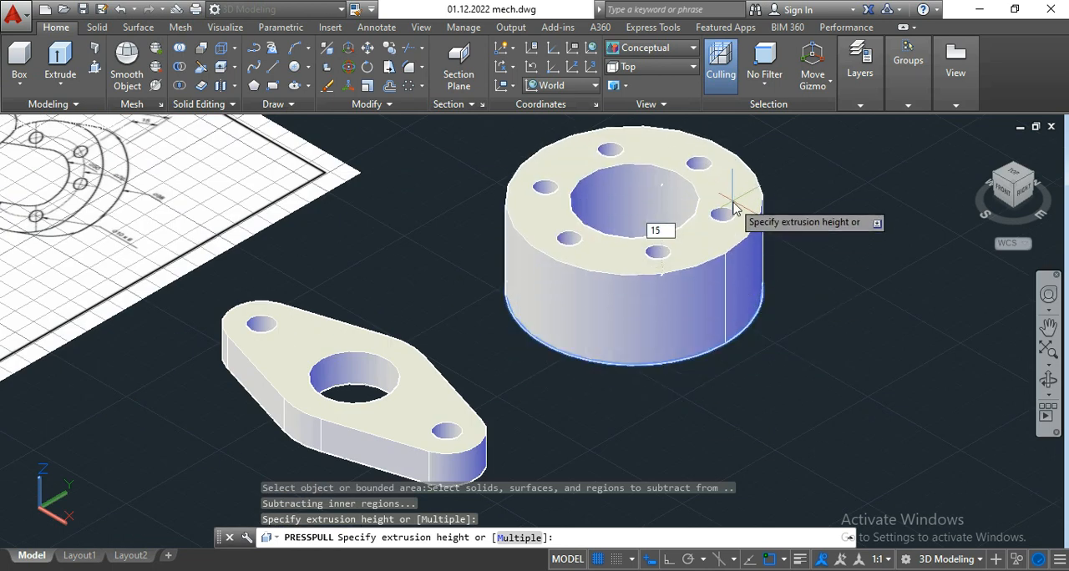
pyautogui.press('Return')
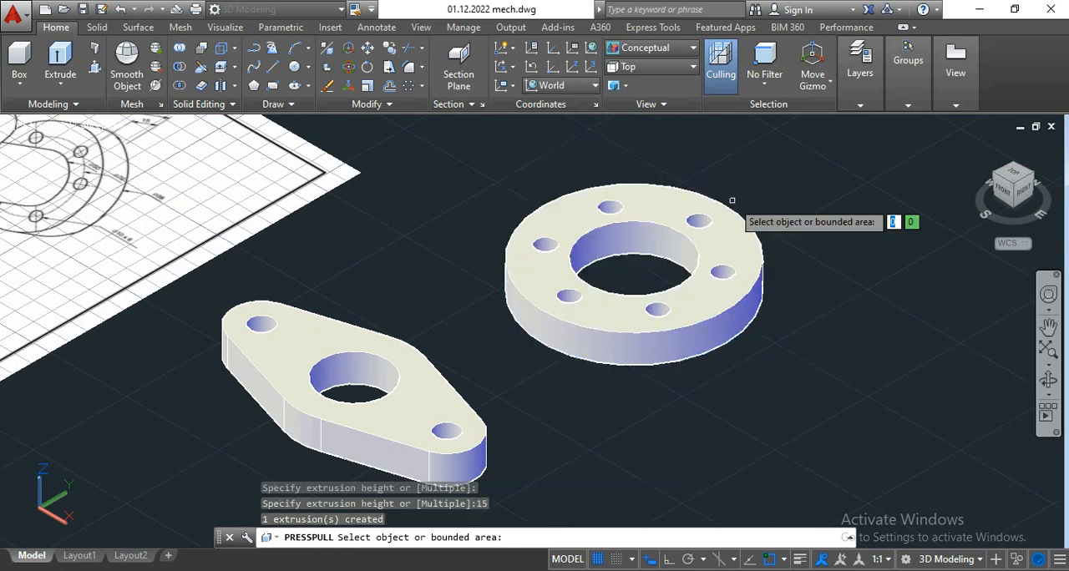
pyautogui.press('Return')
# Step: With Ortho on, draw a 90 mm vertical 3D polyline upward from the base centre of the round flange's bore
pyautogui.scroll(2, 733, 201)
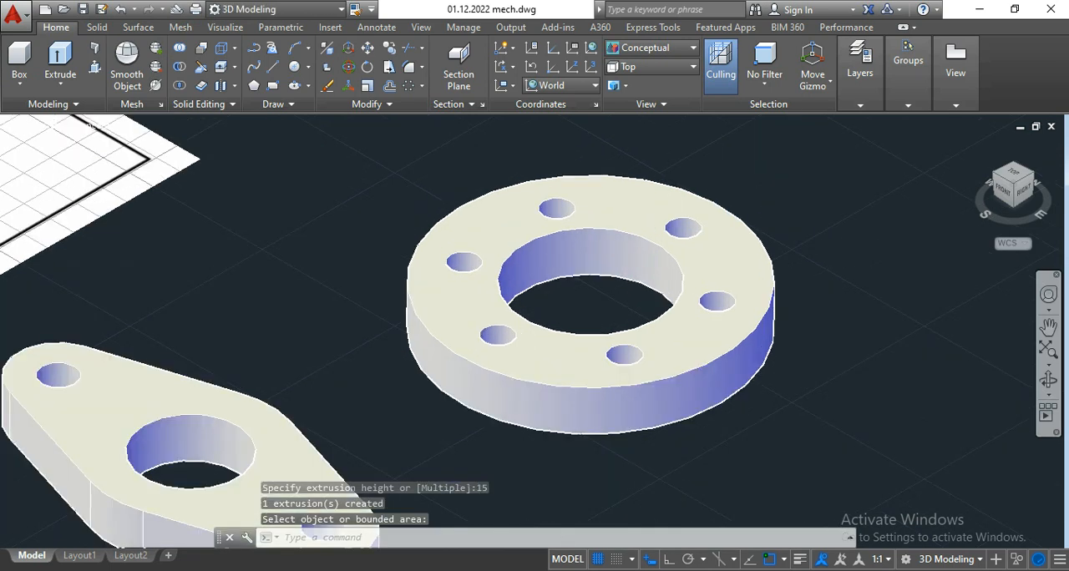
pyautogui.moveTo(758, 168); pyautogui.dragTo(726, 240, button='middle')
pyautogui.scroll(-3, 720, 203)
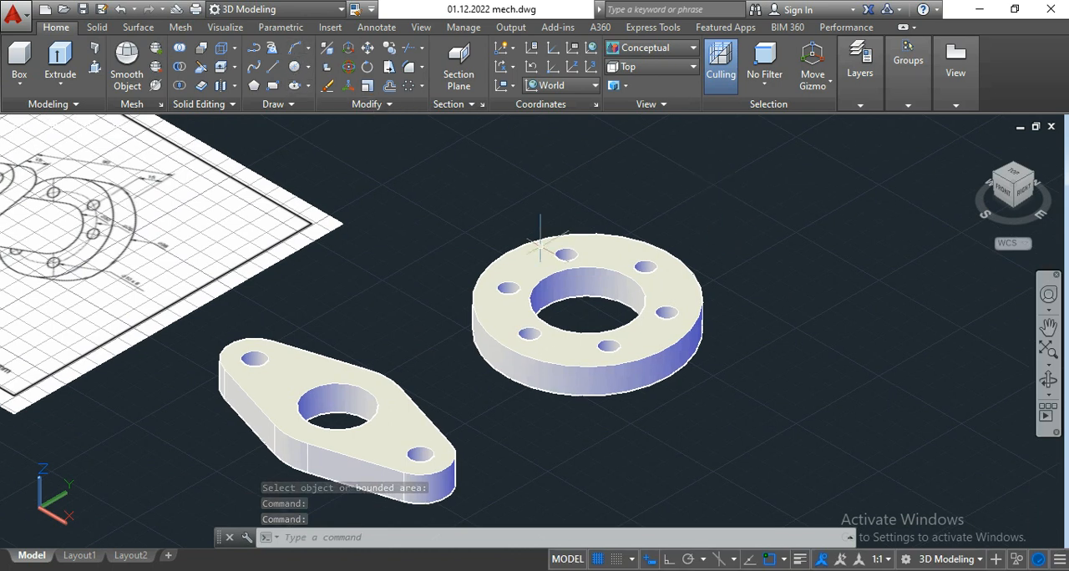
pyautogui.moveTo(548, 215); pyautogui.dragTo(534, 236, button='middle')
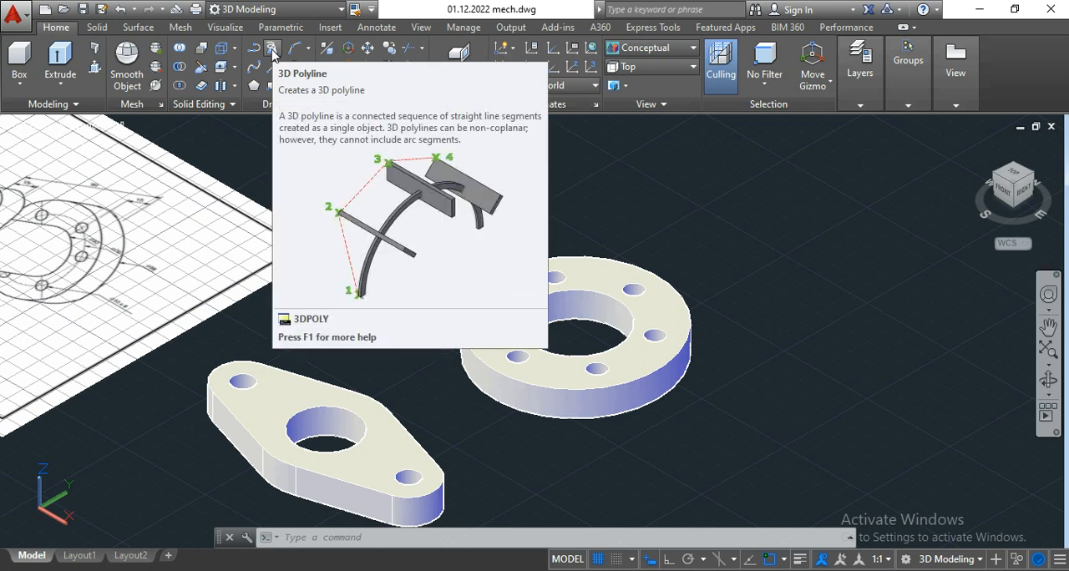
pyautogui.click(273, 51)
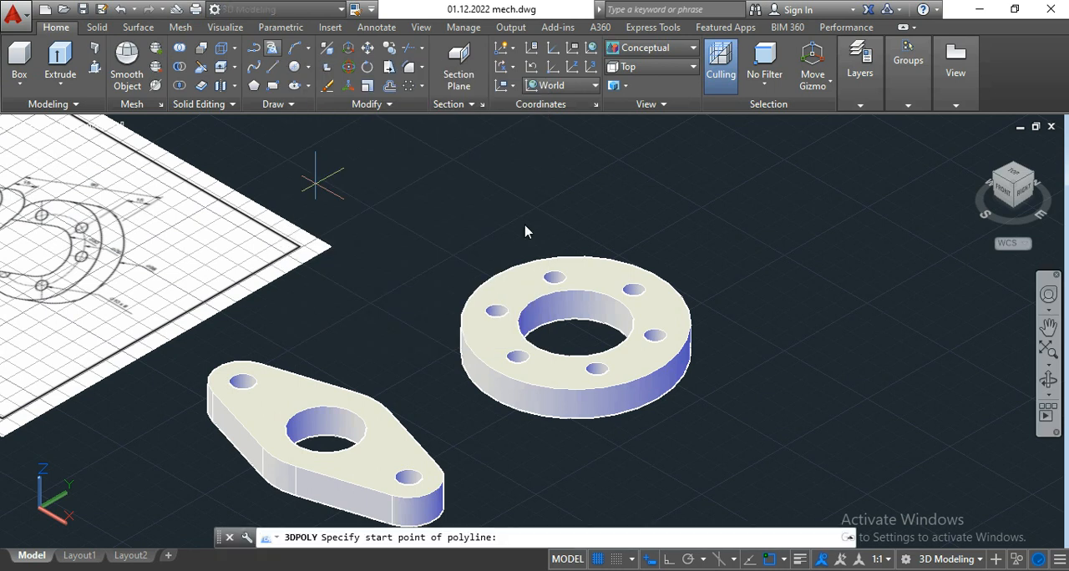
pyautogui.scroll(-2, 573, 328)
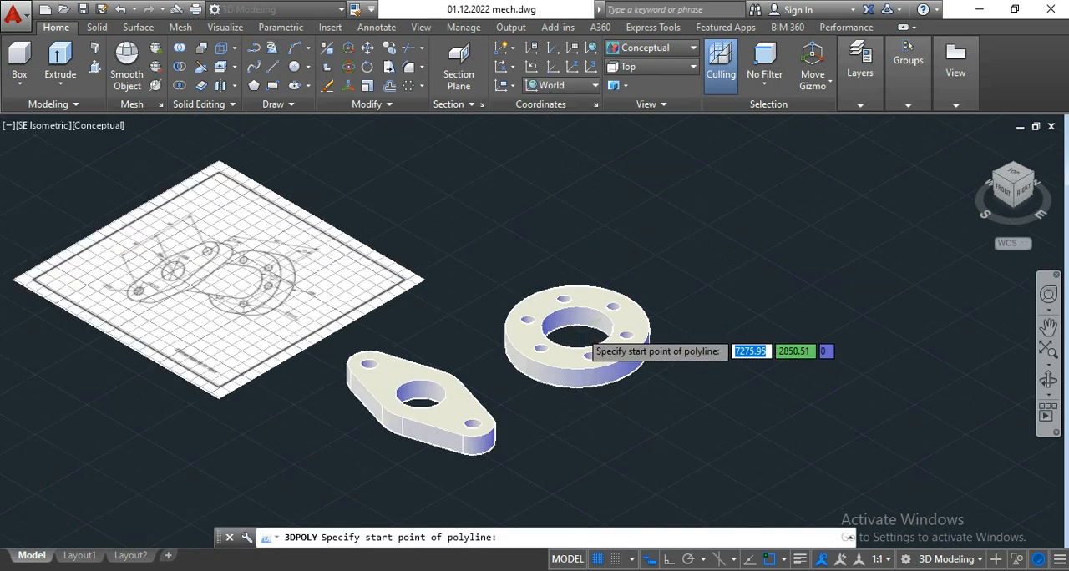
pyautogui.scroll(2, 574, 351)
pyautogui.scroll(-2, 576, 351)
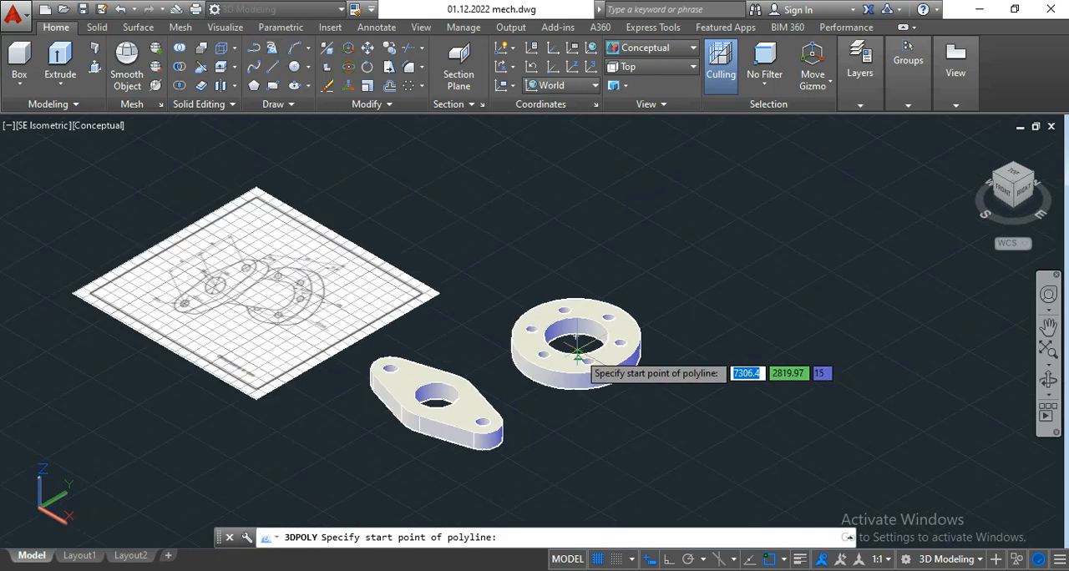
pyautogui.scroll(3, 575, 346)
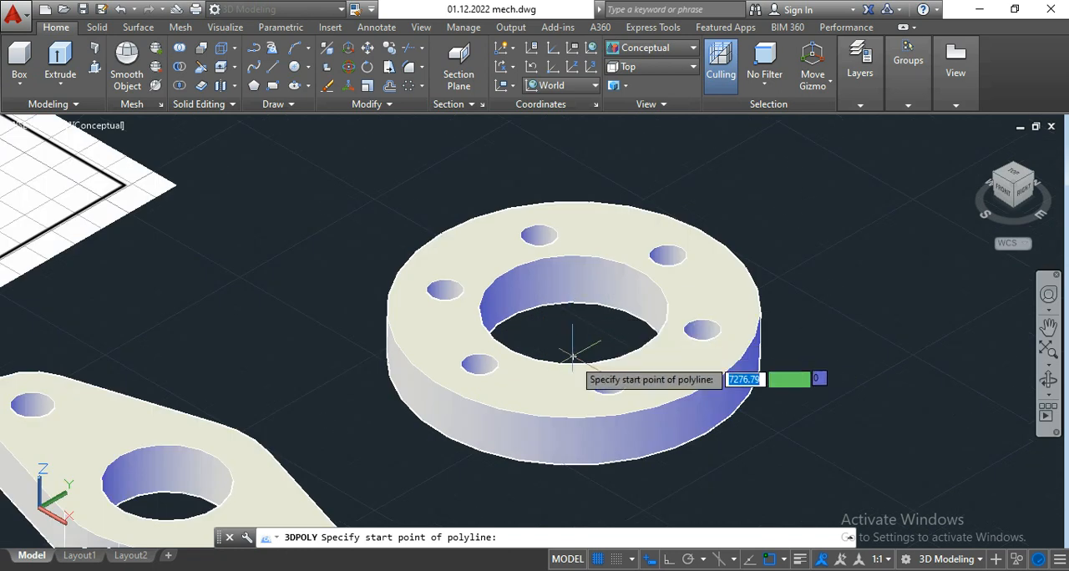
pyautogui.click(573, 357)
pyautogui.scroll(-4, 573, 342)
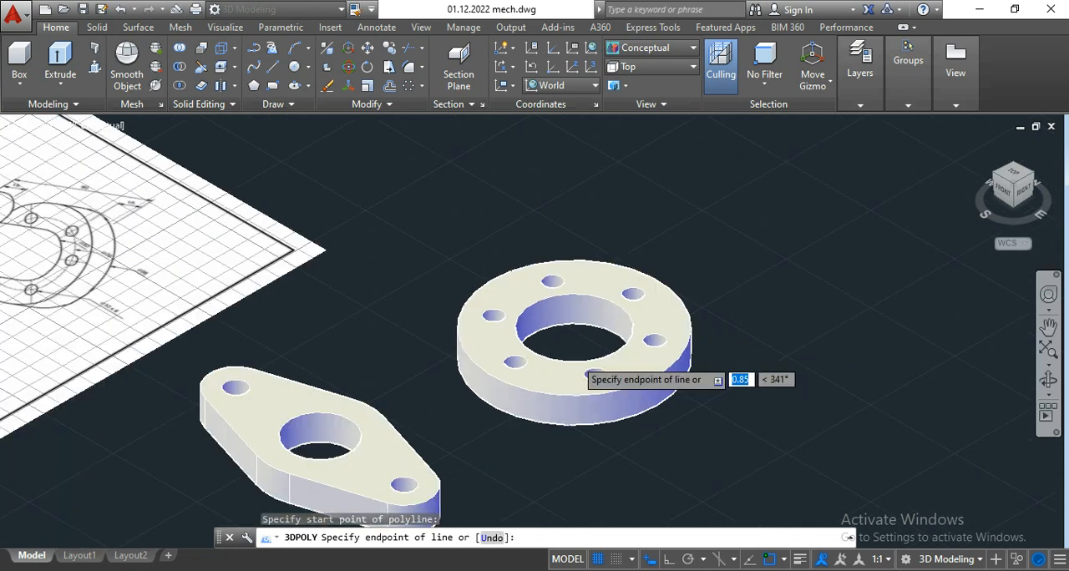
pyautogui.click(674, 559)
pyautogui.scroll(3, 589, 303)
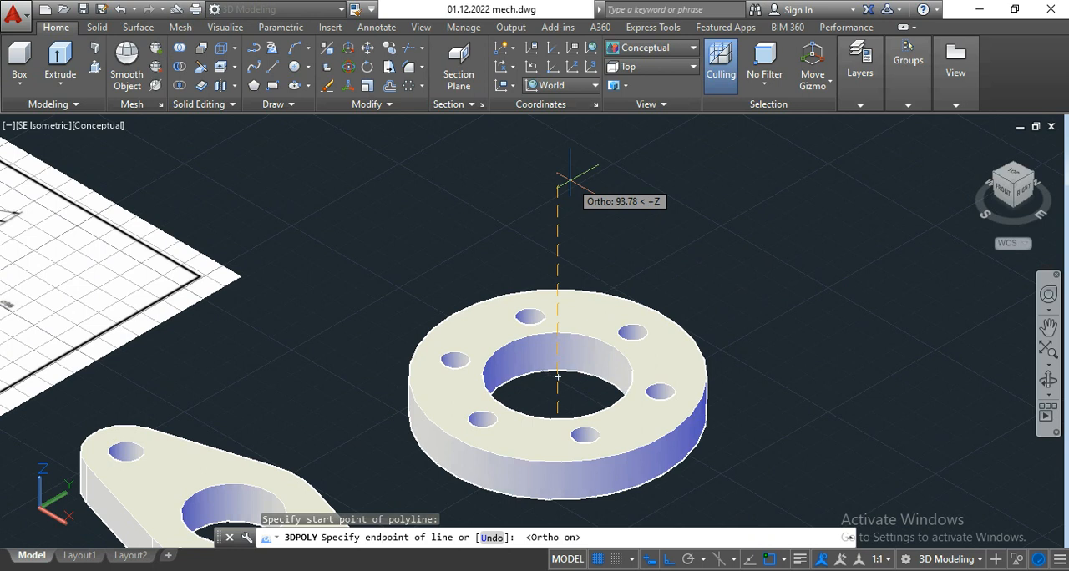
pyautogui.write('9')
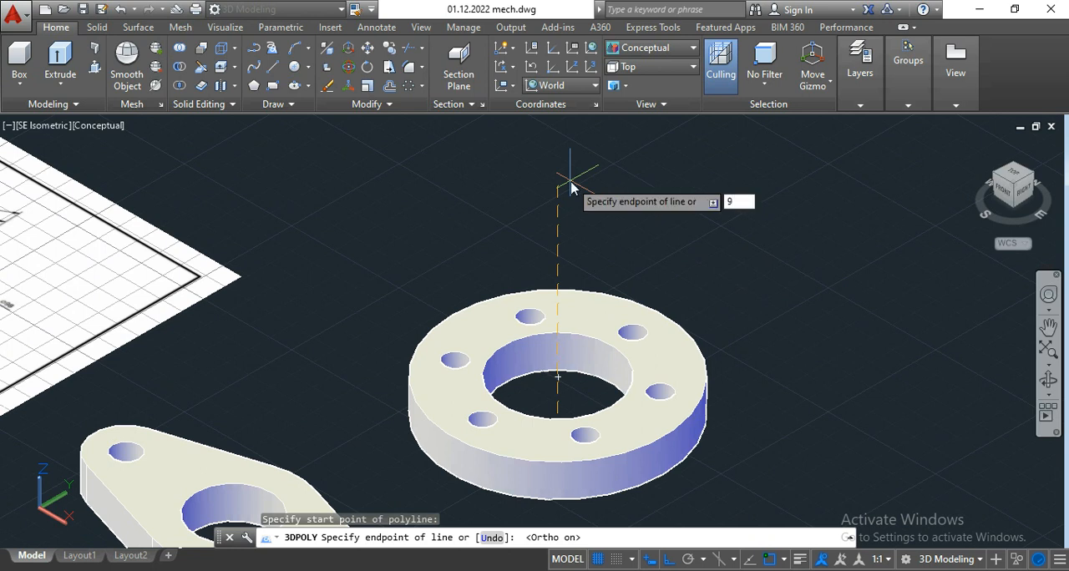
pyautogui.write('0')
pyautogui.press('Return')
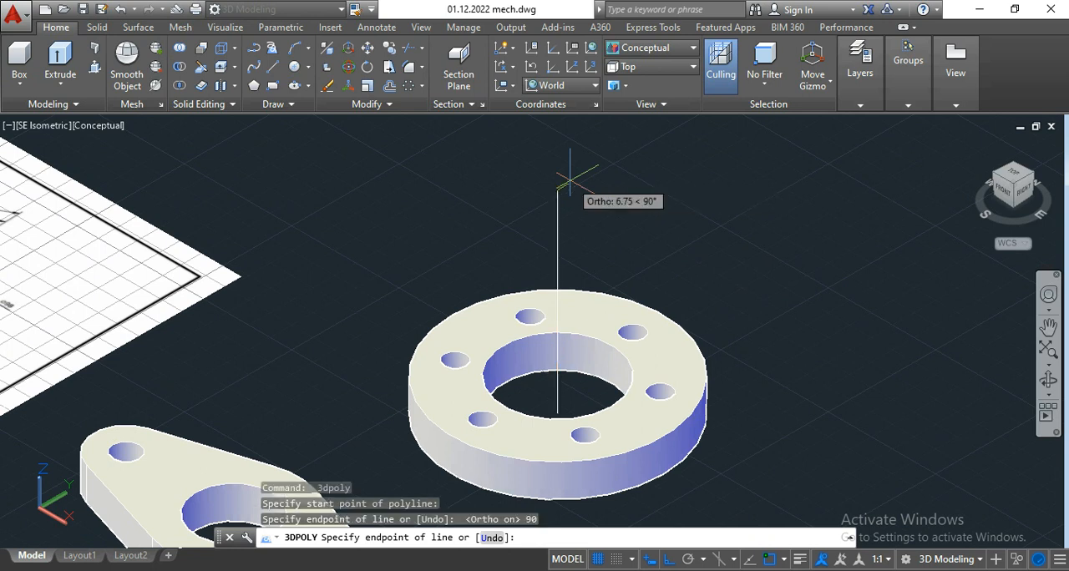
pyautogui.press('Return')
pyautogui.scroll(-4, 570, 180)
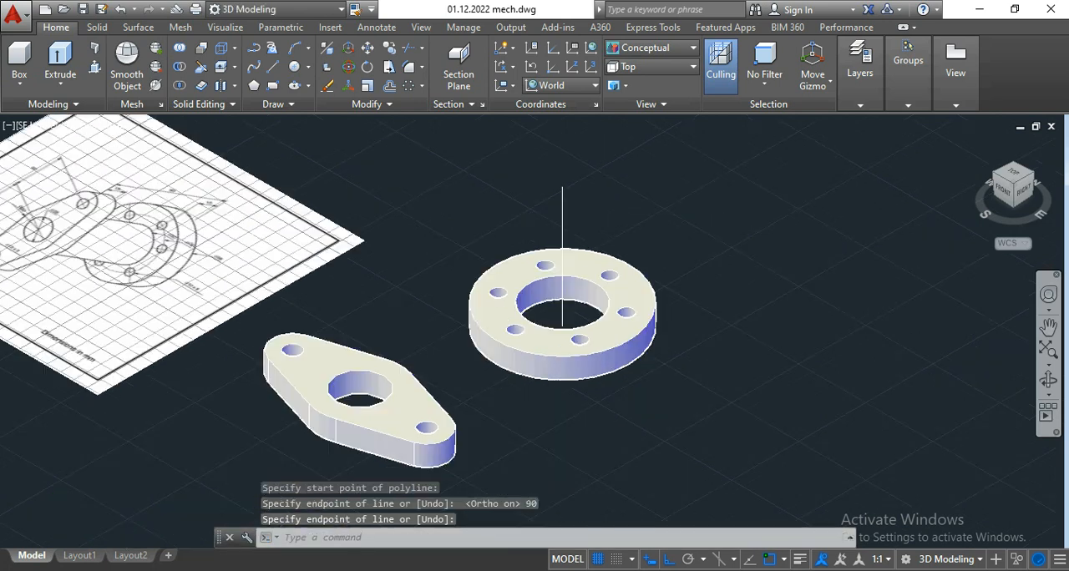
pyautogui.moveTo(570, 181); pyautogui.dragTo(571, 205, button='middle')
pyautogui.scroll(2, 552, 228)
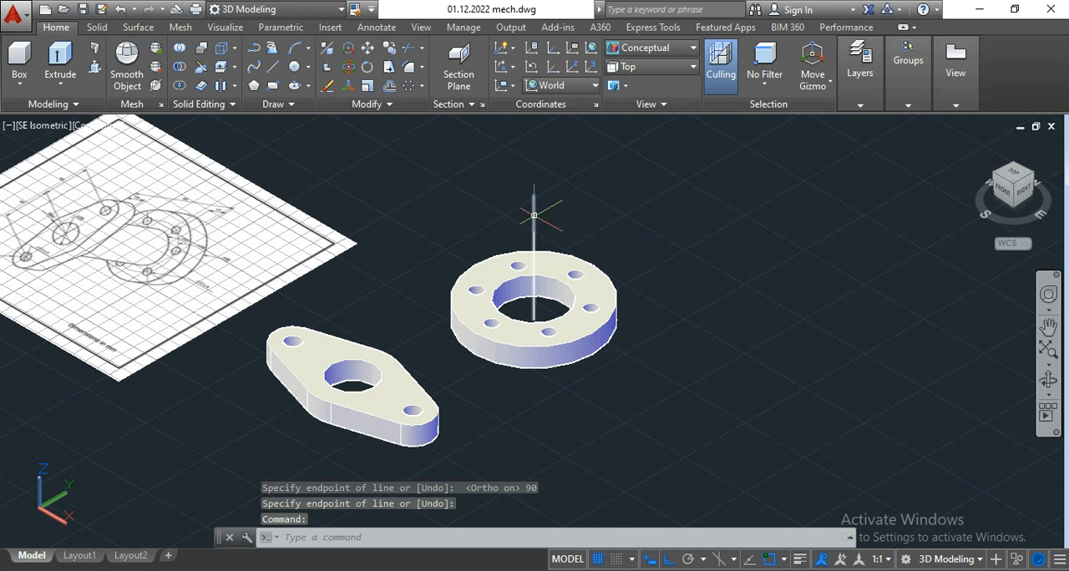
pyautogui.scroll(3, 370, 447)
pyautogui.moveTo(373, 444); pyautogui.dragTo(369, 423, button='middle')
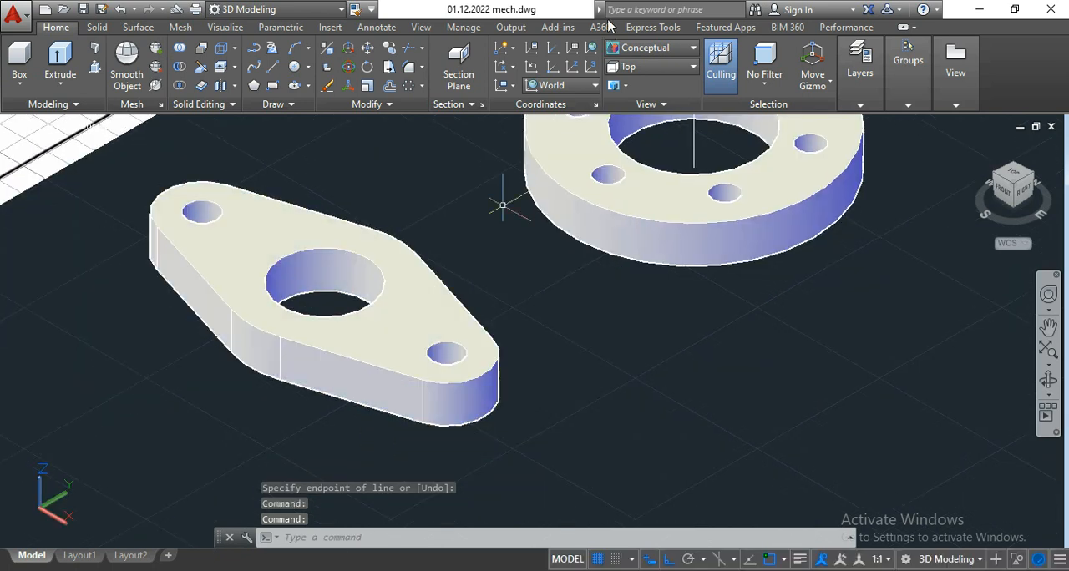
pyautogui.click(658, 48)
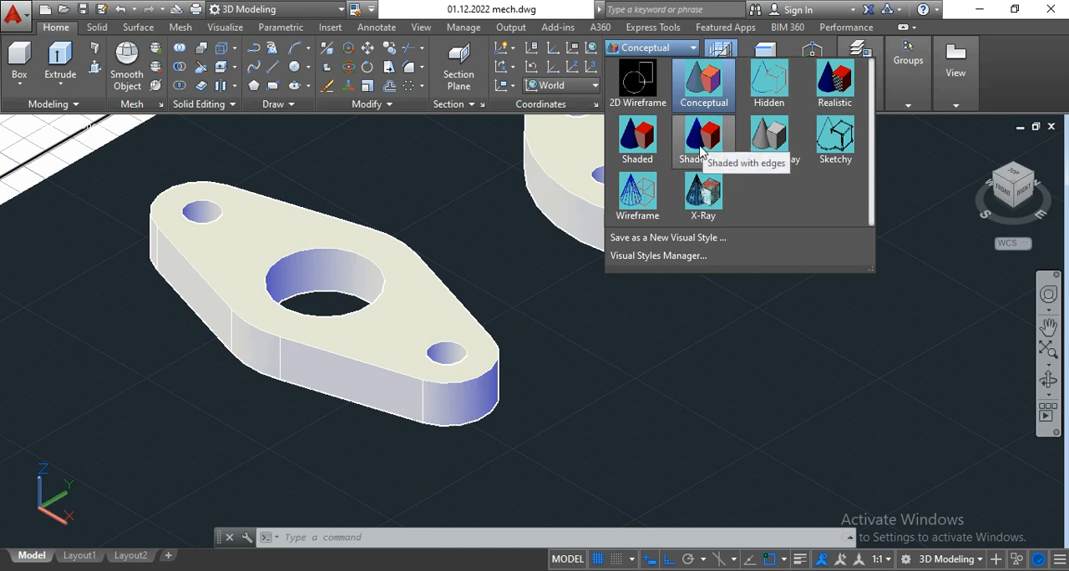
pyautogui.click(403, 191)
# Step: Move the two-hole flange from the top centre of its bore to the upper end of the round flange's 90 mm axis line
pyautogui.moveTo(398, 214); pyautogui.dragTo(365, 262, button='middle')
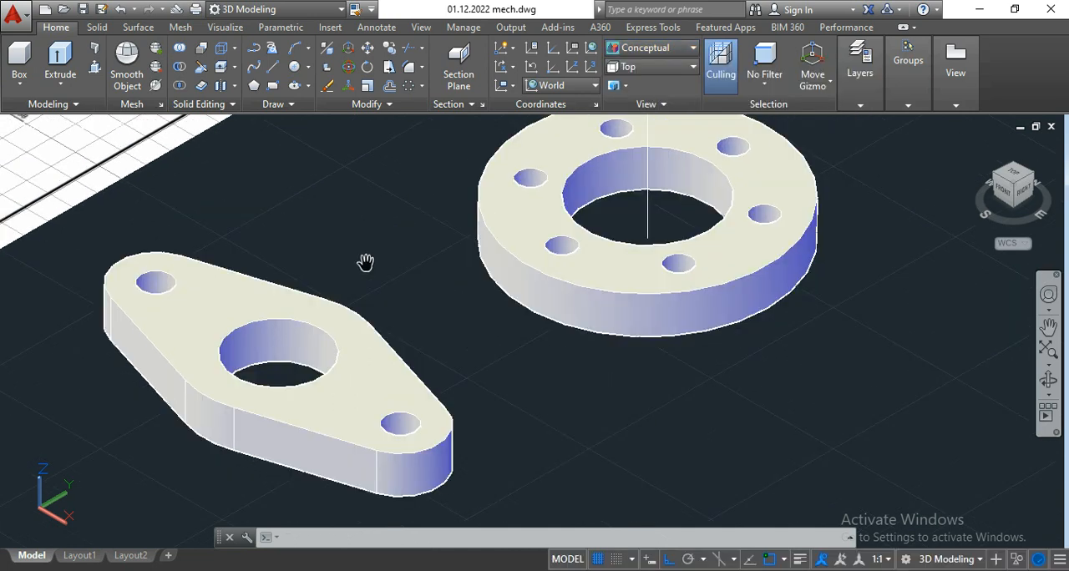
pyautogui.click(350, 359)
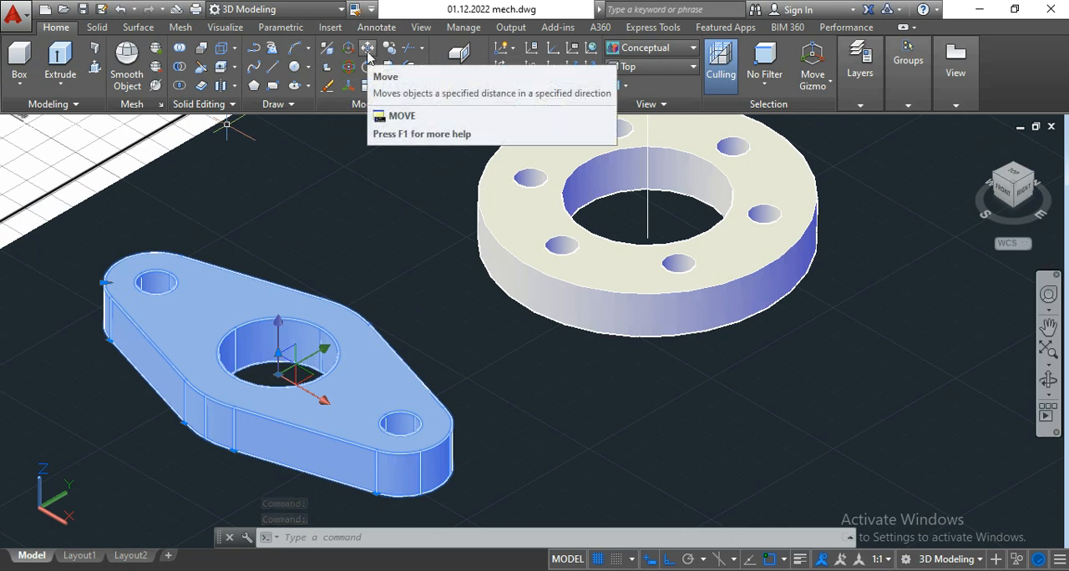
pyautogui.click(370, 56)
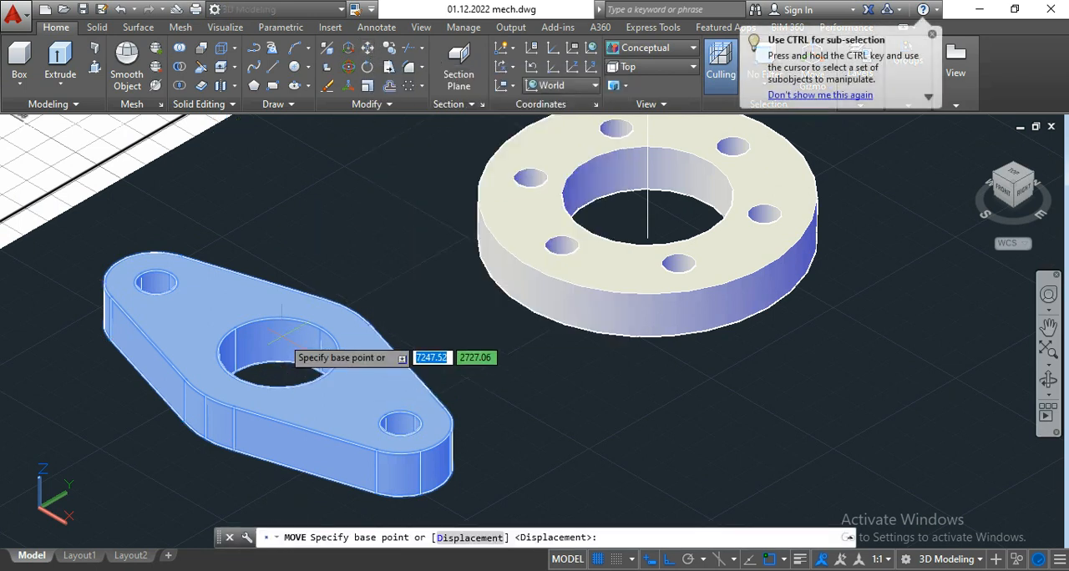
pyautogui.scroll(1, 286, 319)
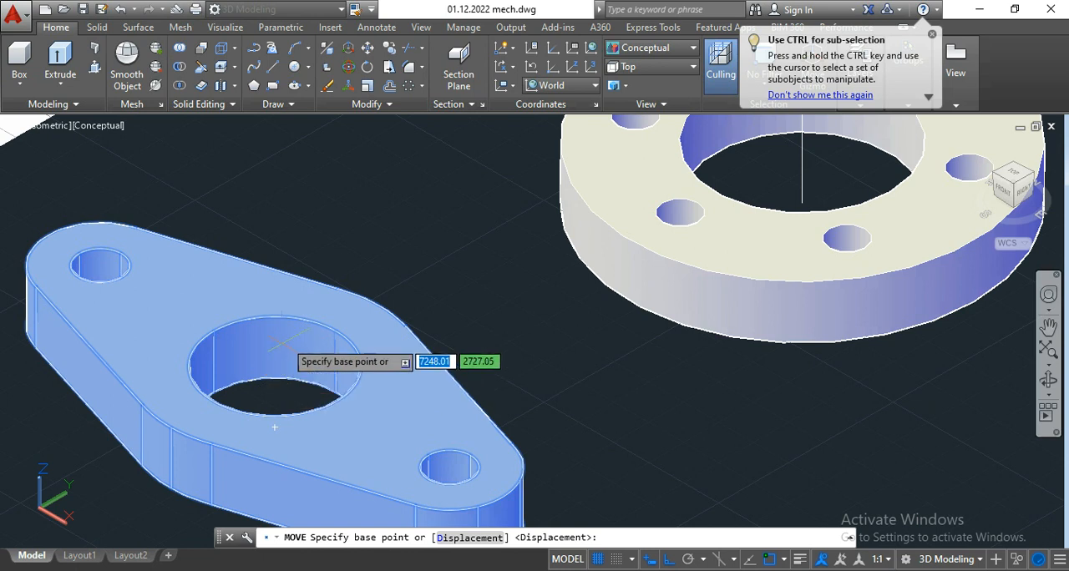
pyautogui.scroll(-3, 288, 351)
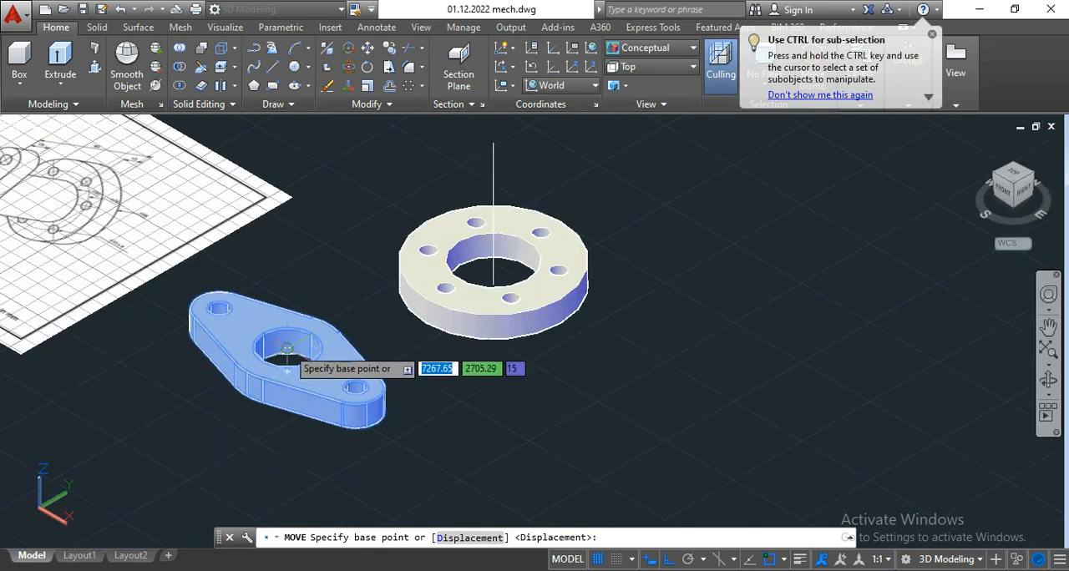
pyautogui.scroll(3, 286, 348)
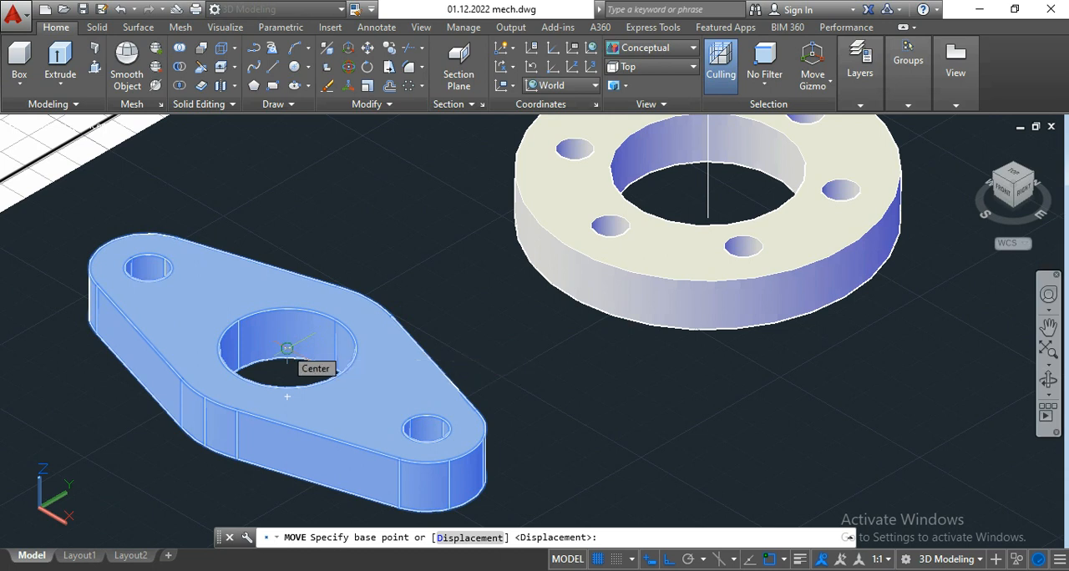
pyautogui.click(286, 348)
pyautogui.scroll(-5, 293, 334)
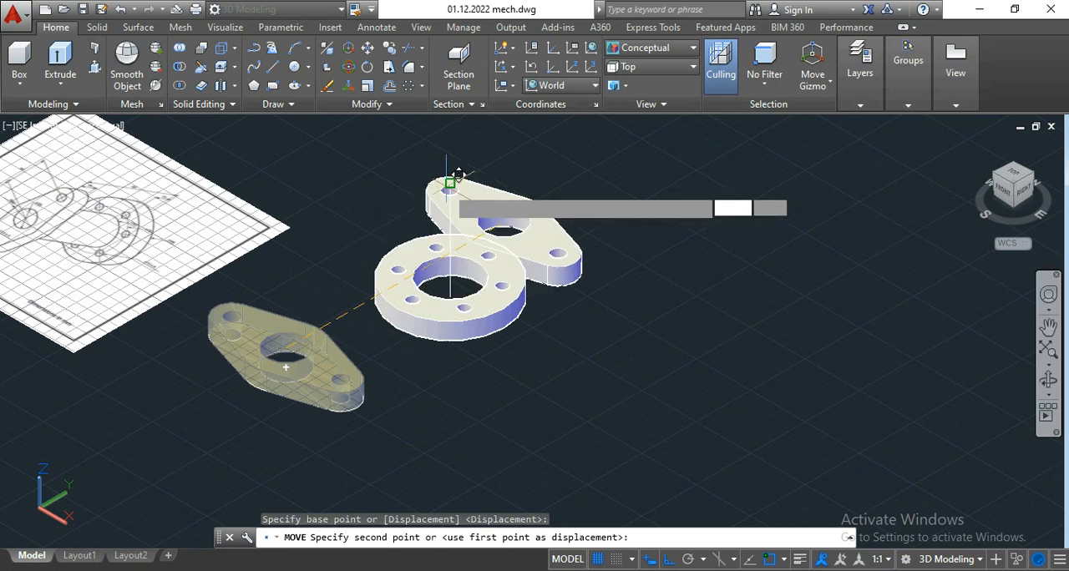
pyautogui.scroll(4, 465, 172)
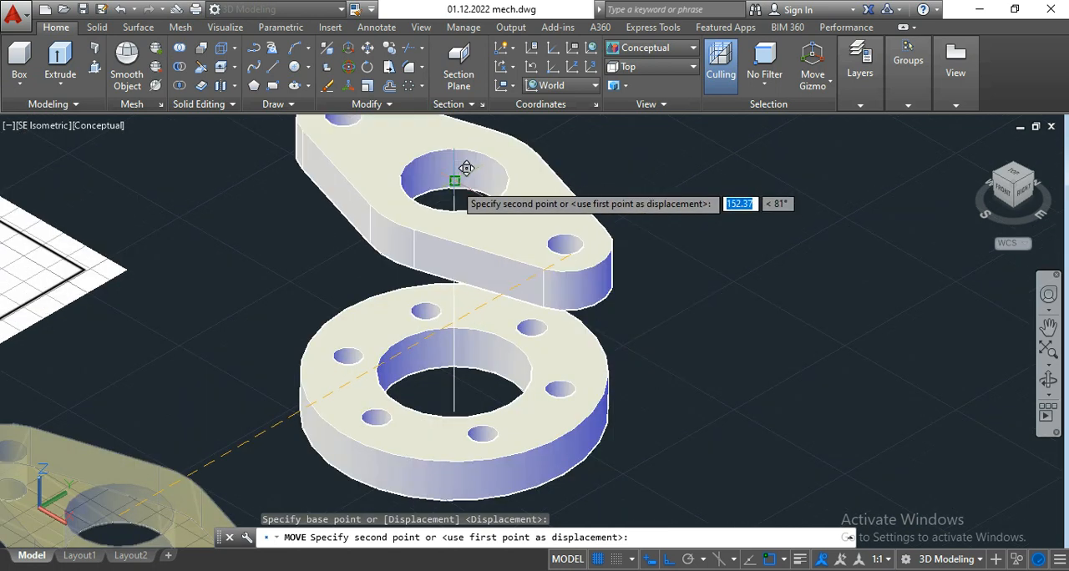
pyautogui.scroll(3, 462, 169)
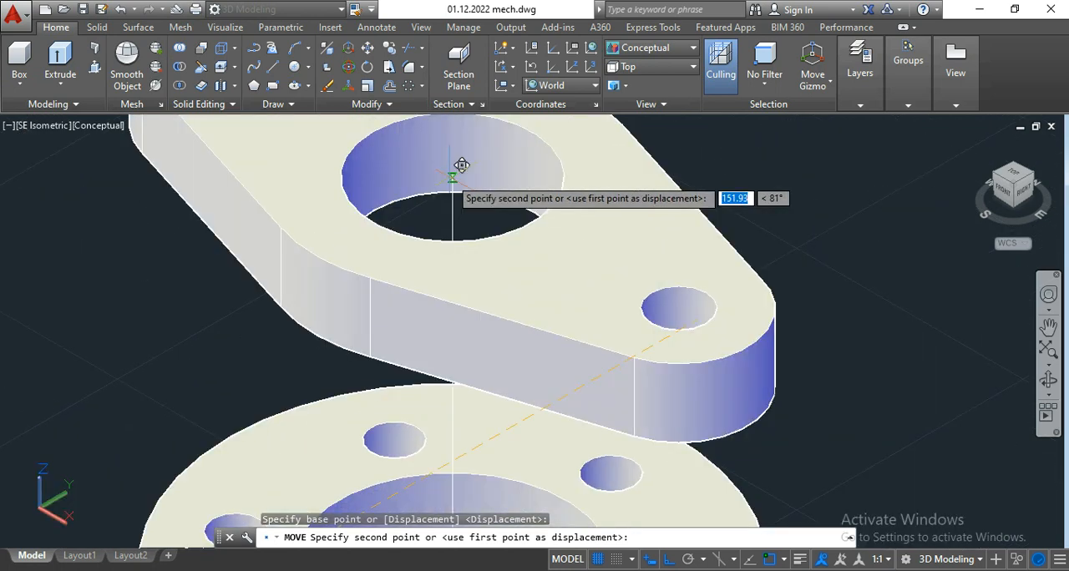
pyautogui.click(450, 173)
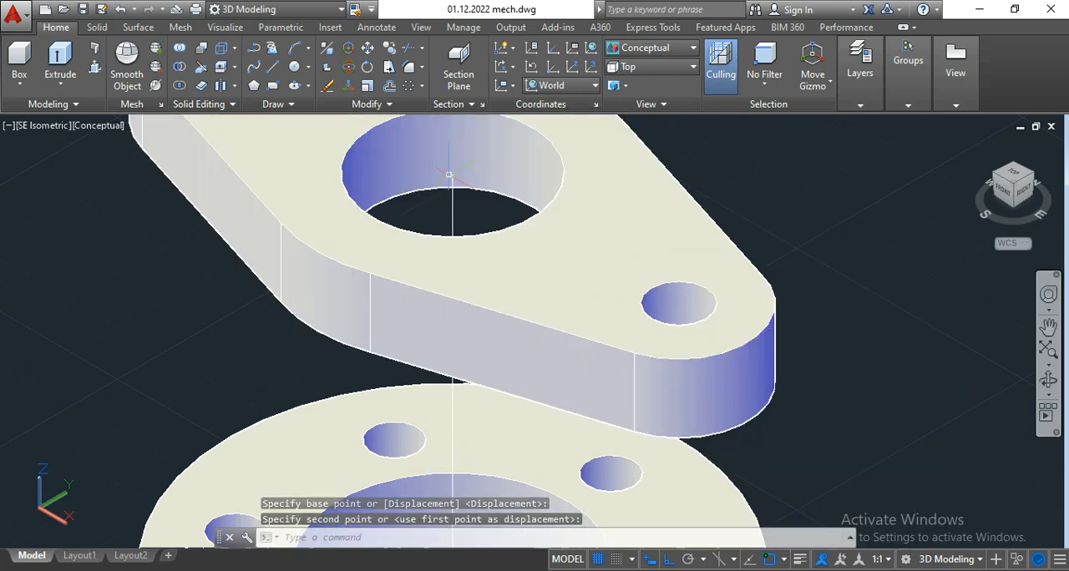
# Step: Orbit the model slightly and erase the vertical axis line running through the two flange bores
pyautogui.scroll(-5, 450, 173)
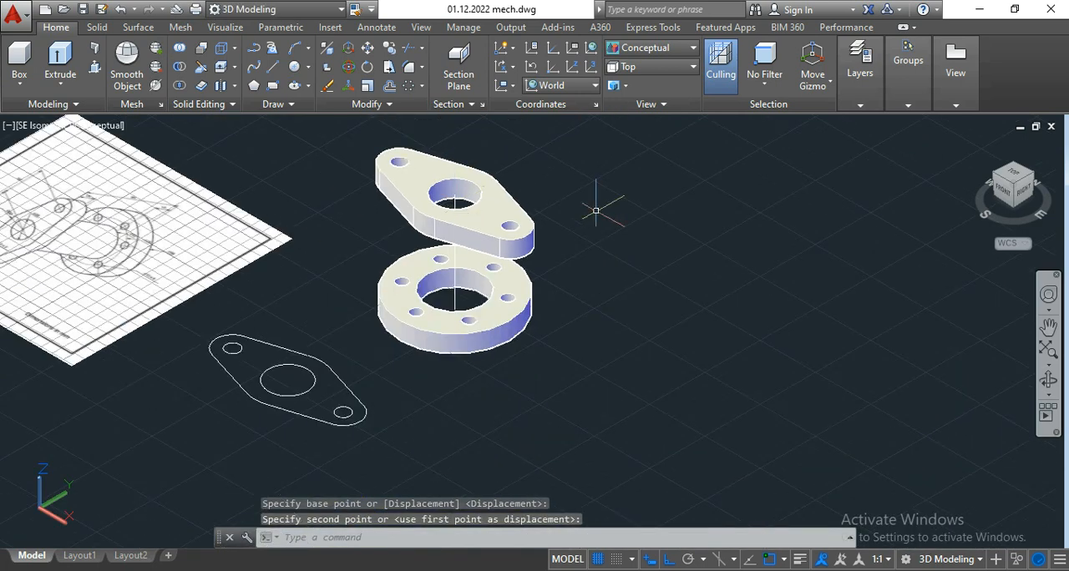
pyautogui.click(1050, 381)
pyautogui.moveTo(535, 377)
pyautogui.mouseDown()
pyautogui.moveTo(602, 332)
pyautogui.moveTo(590, 302)
pyautogui.moveTo(559, 304)
pyautogui.moveTo(494, 359)
pyautogui.moveTo(509, 387)
pyautogui.moveTo(553, 396)
pyautogui.mouseUp()
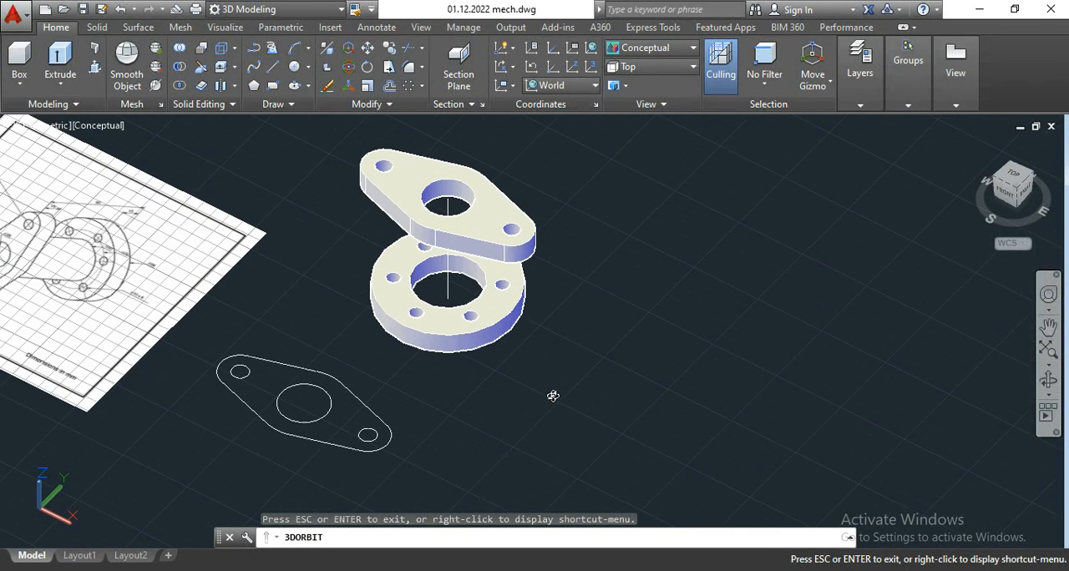
pyautogui.press('Escape')
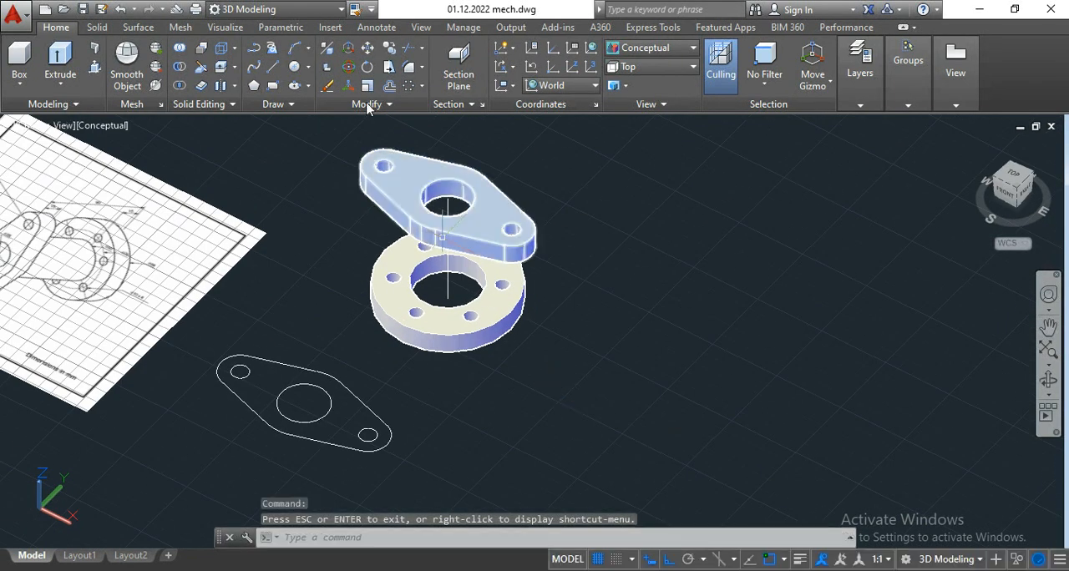
pyautogui.click(449, 284)
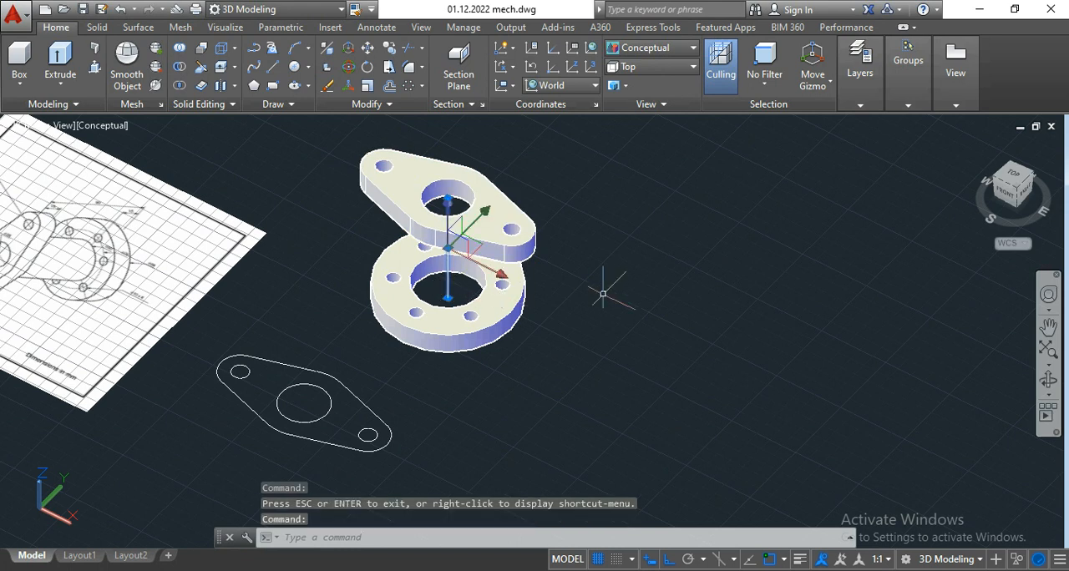
pyautogui.press('Delete')
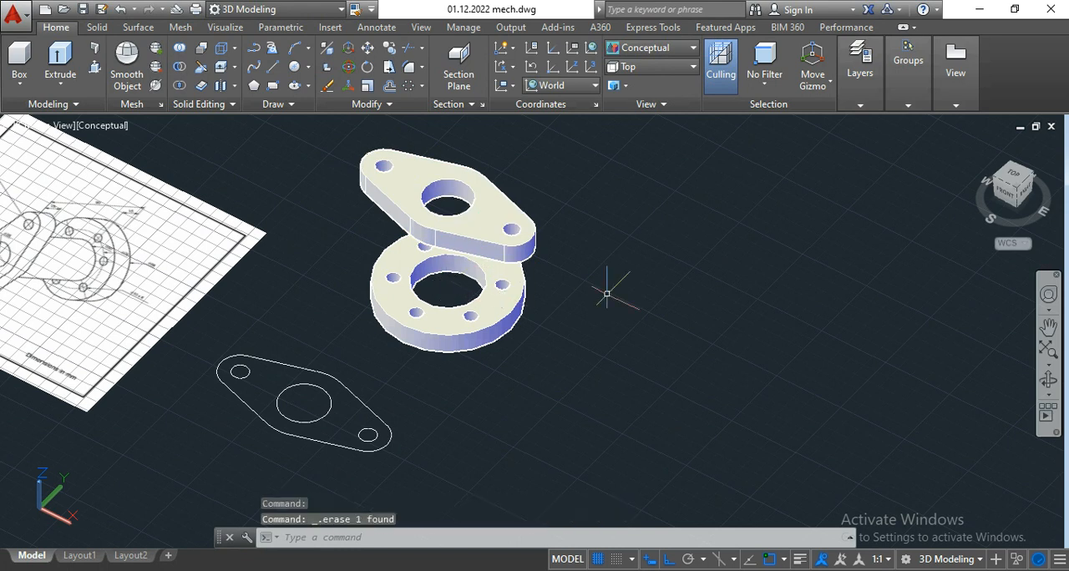
pyautogui.click(95, 74)
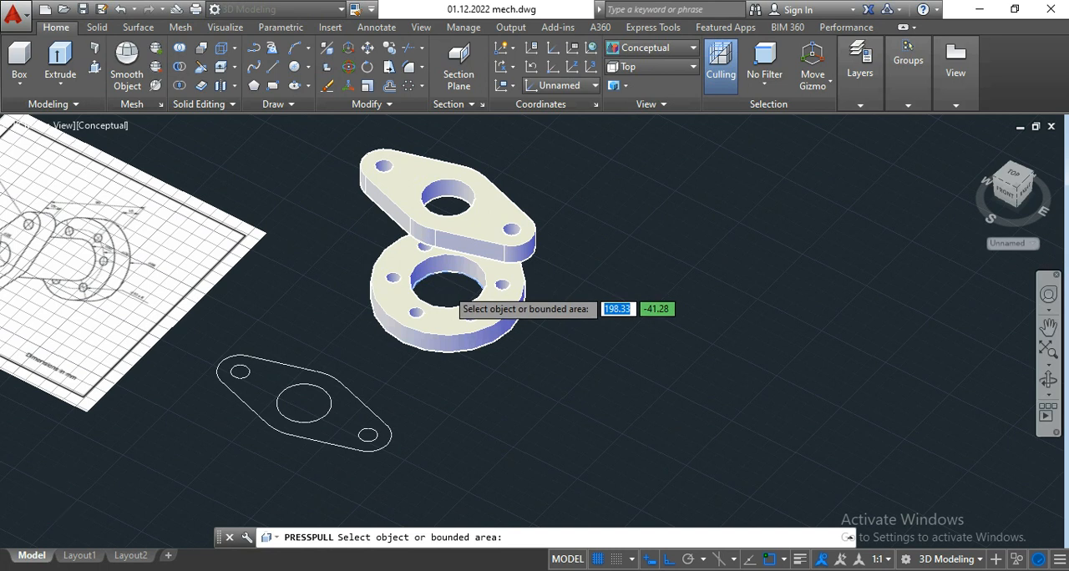
pyautogui.scroll(2, 447, 285)
pyautogui.click(464, 302)
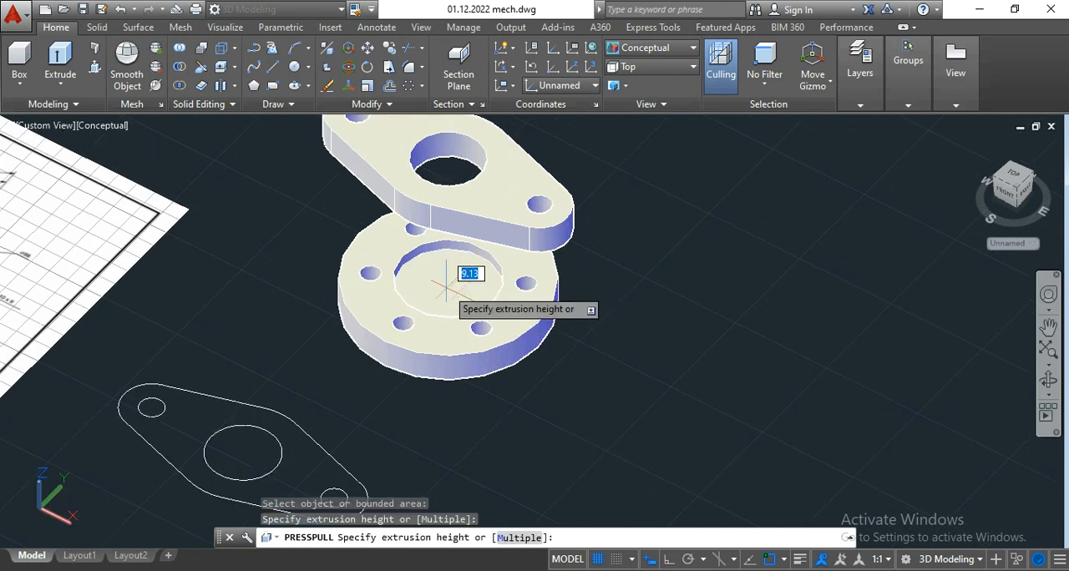
pyautogui.scroll(-3, 465, 302)
pyautogui.scroll(3, 446, 240)
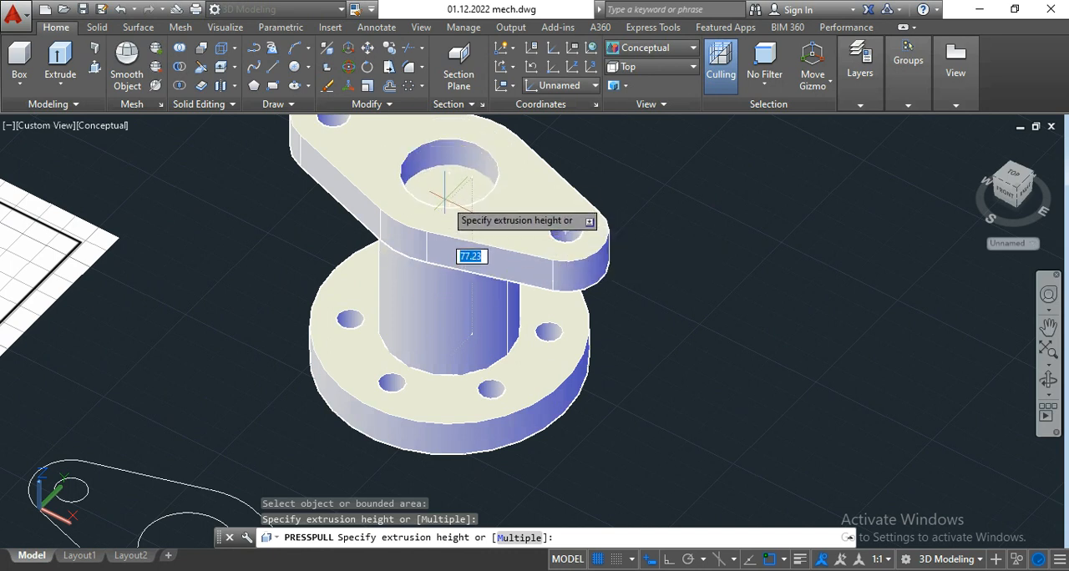
pyautogui.scroll(2, 471, 188)
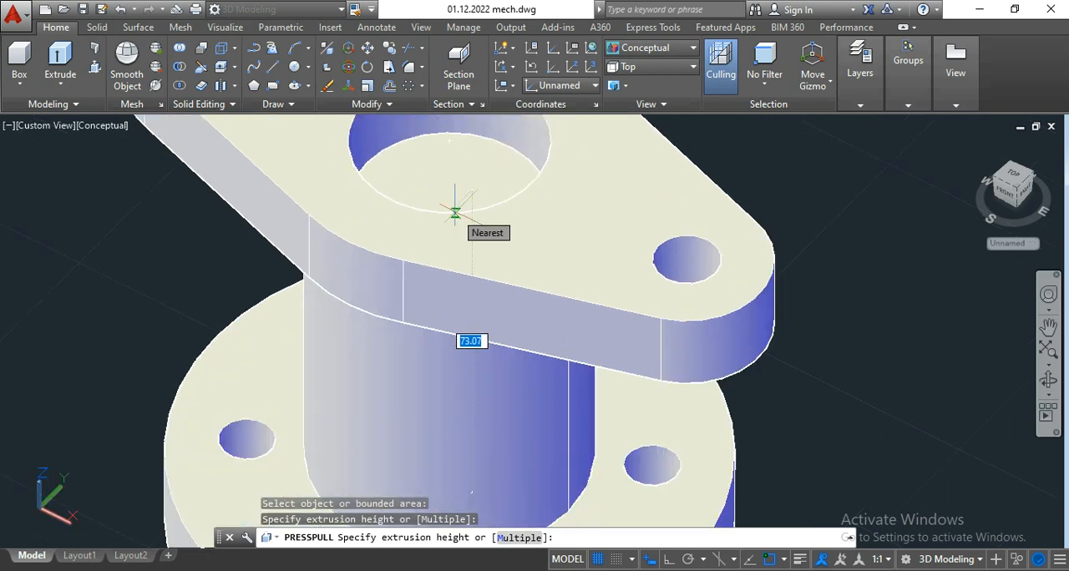
pyautogui.click(455, 210)
pyautogui.press('Return')
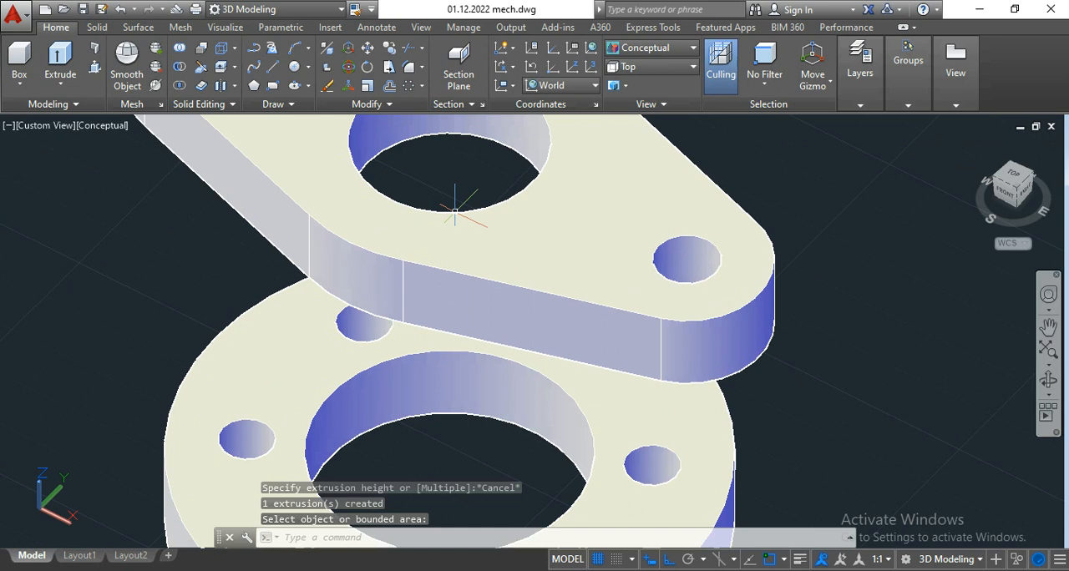
# Step: Switch the visual style to 2D Wireframe with both flanges in view
pyautogui.click(664, 49)
pyautogui.click(639, 82)
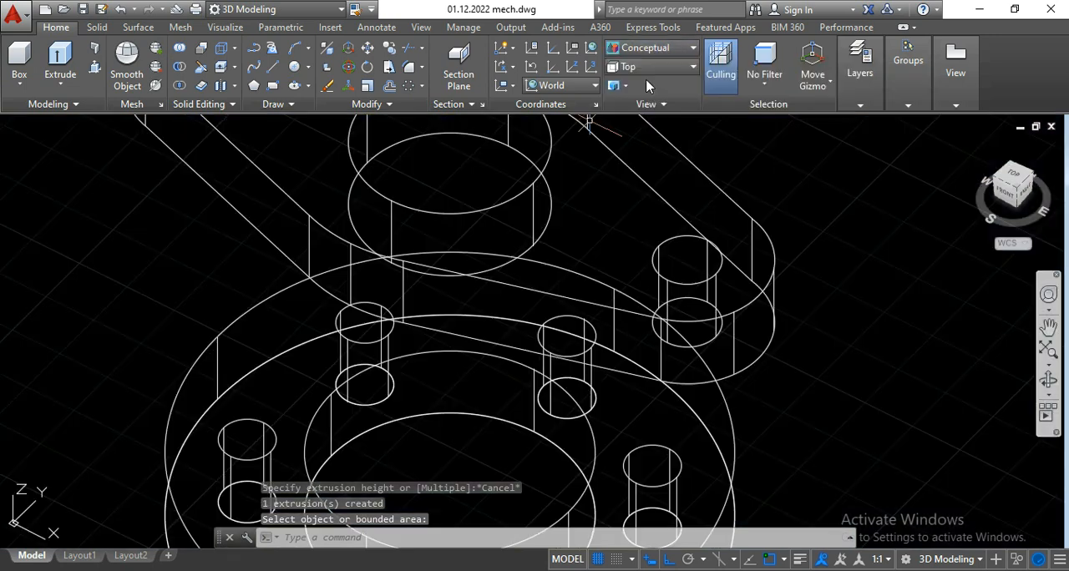
pyautogui.scroll(-2, 576, 169)
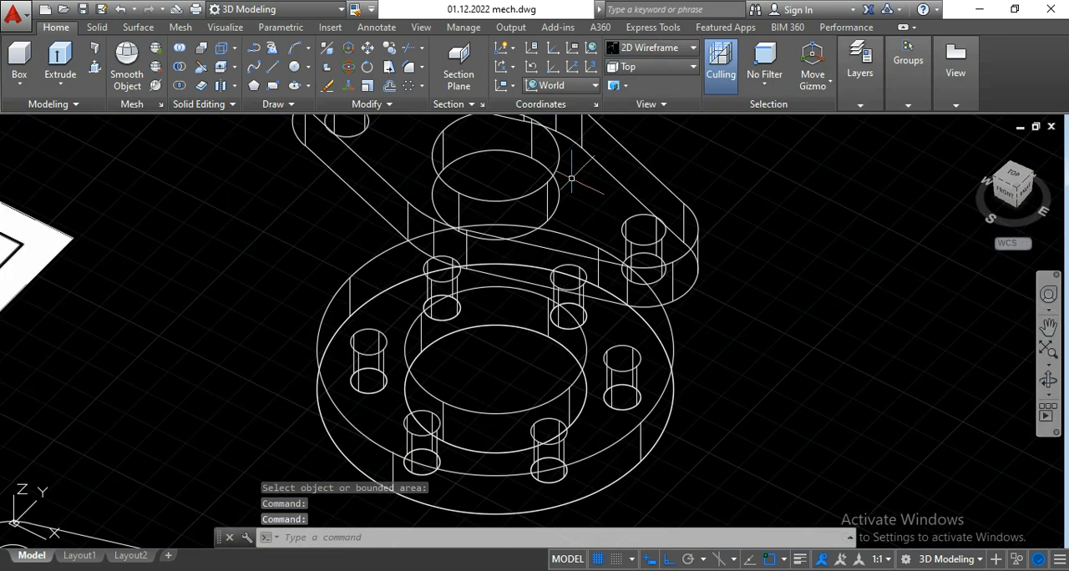
pyautogui.scroll(-2, 571, 178)
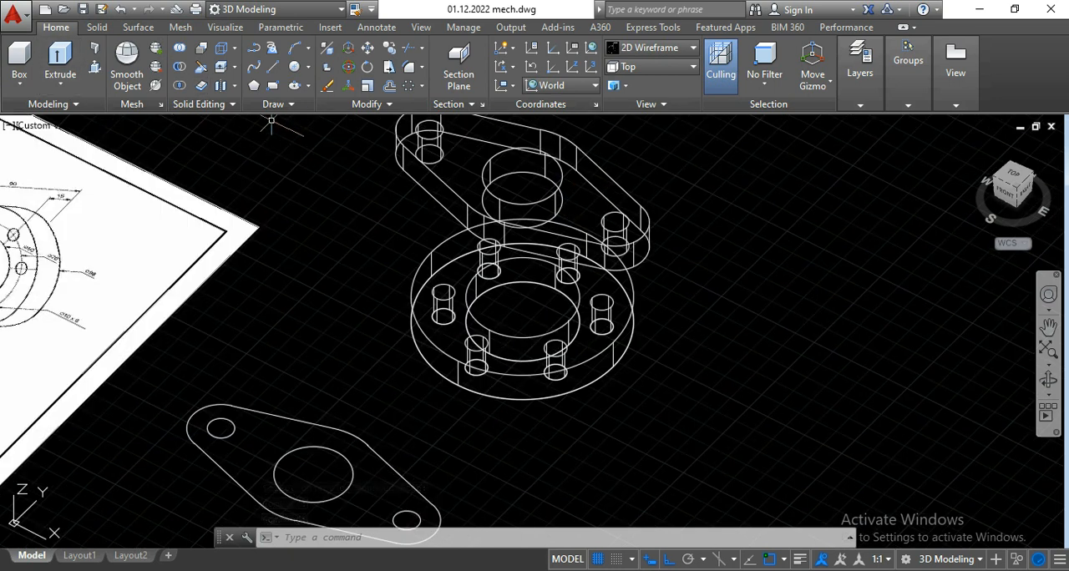
# Step: Use Presspull to extrude the area inside the round flange's base bore circle 75 mm upward towards the two-hole flange
pyautogui.click(99, 72)
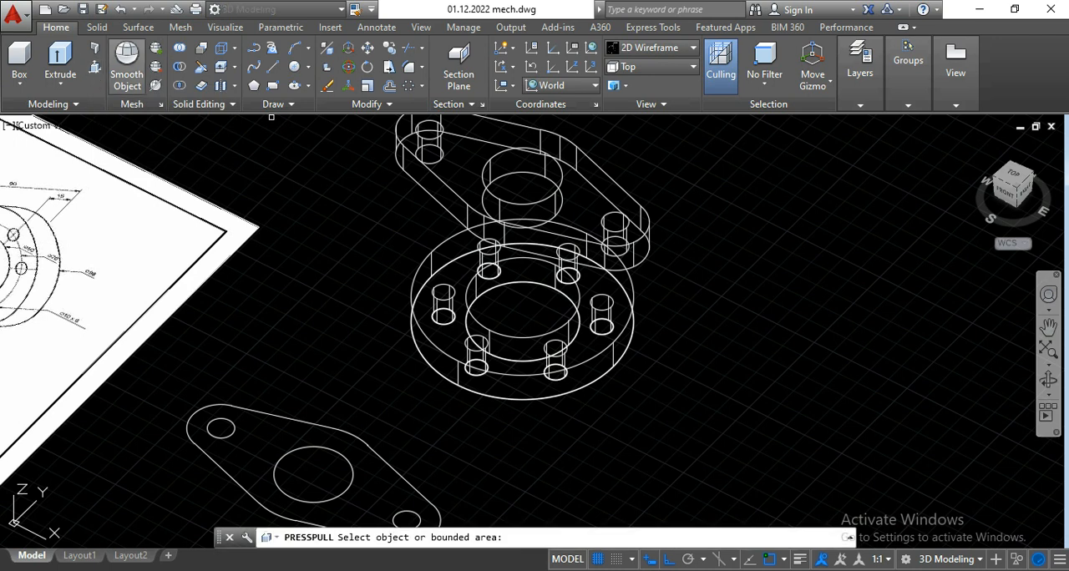
pyautogui.click(506, 317)
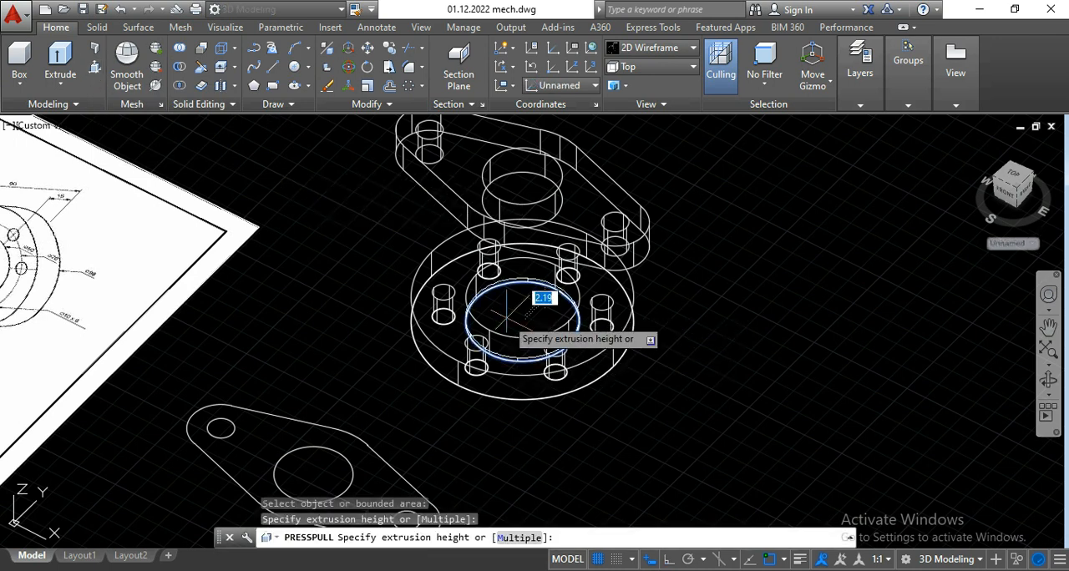
pyautogui.scroll(2, 528, 201)
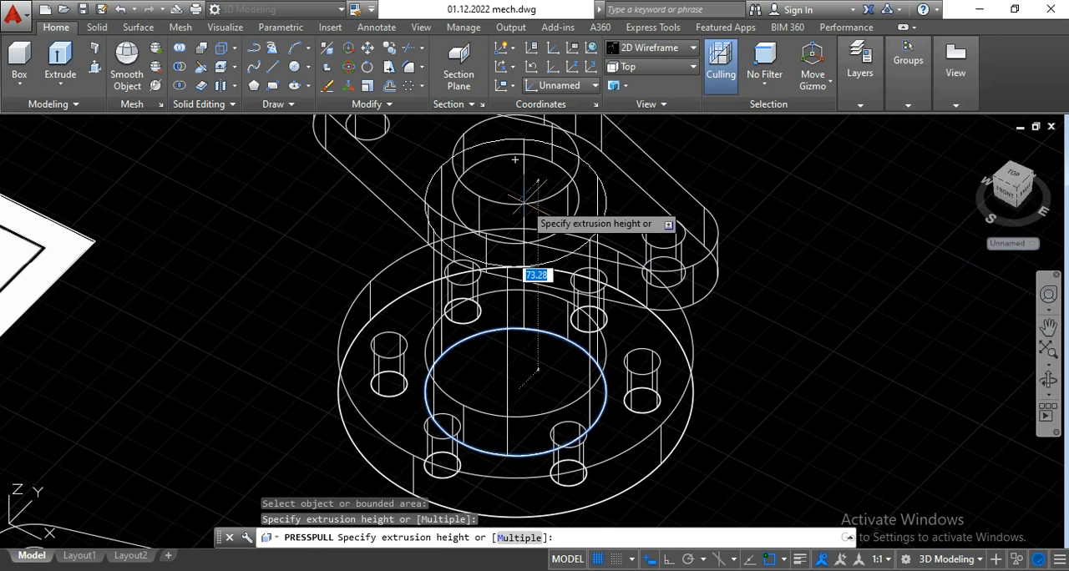
pyautogui.scroll(-2, 516, 179)
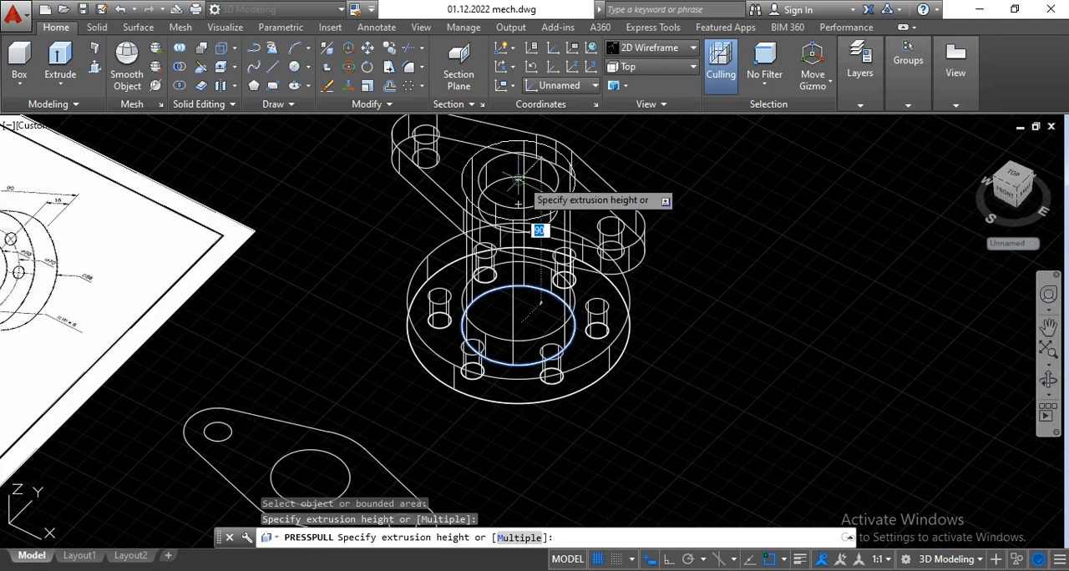
pyautogui.write('75')
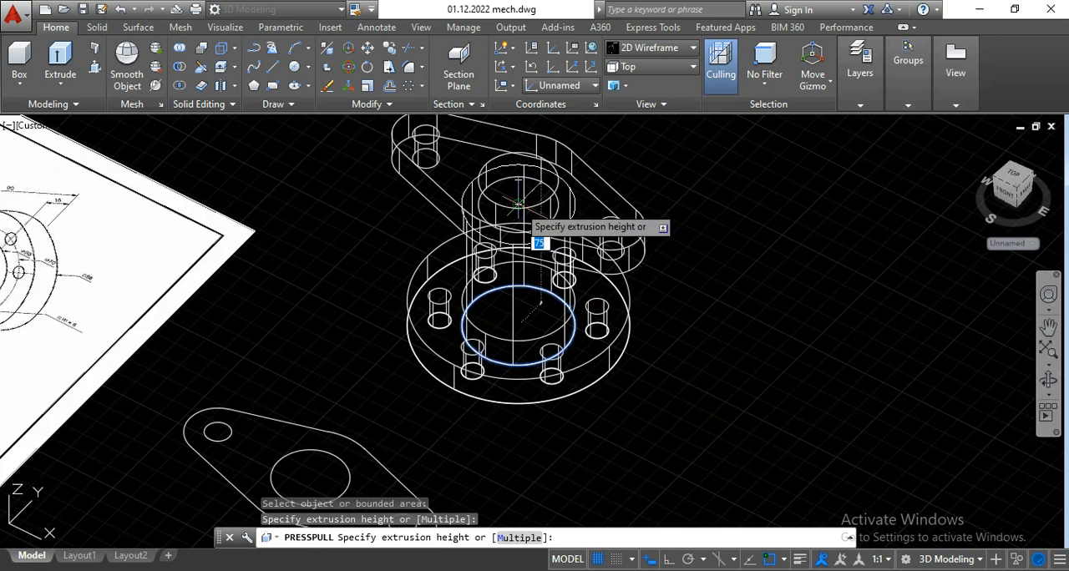
pyautogui.press('Return')
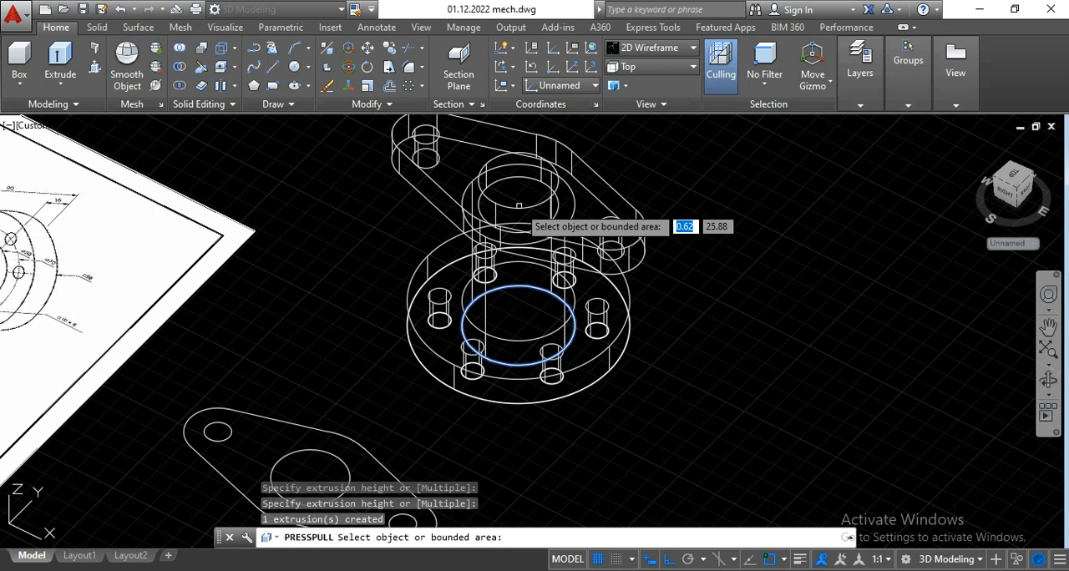
pyautogui.press('Return')
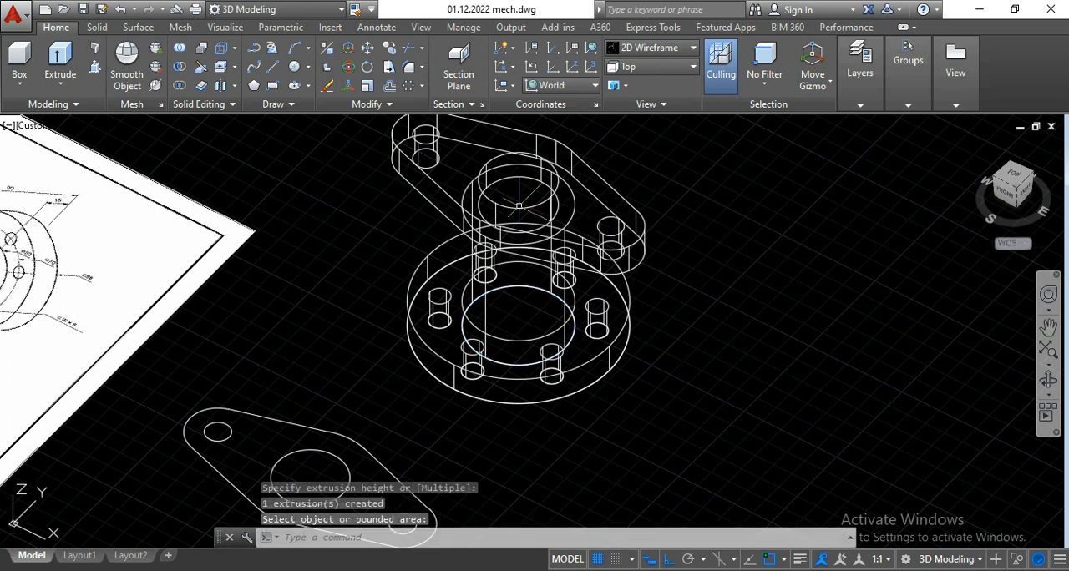
# Step: Return the visual style to Conceptual and bring the whole flanged part into view
pyautogui.click(642, 50)
pyautogui.click(704, 121)
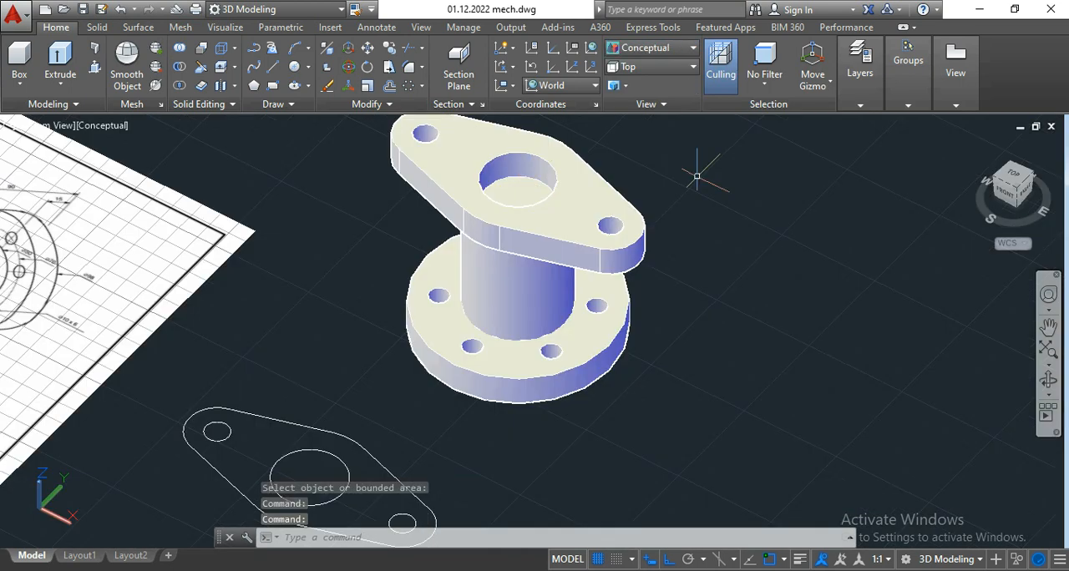
pyautogui.scroll(-2, 713, 201)
pyautogui.moveTo(712, 201); pyautogui.dragTo(505, 268, button='middle')
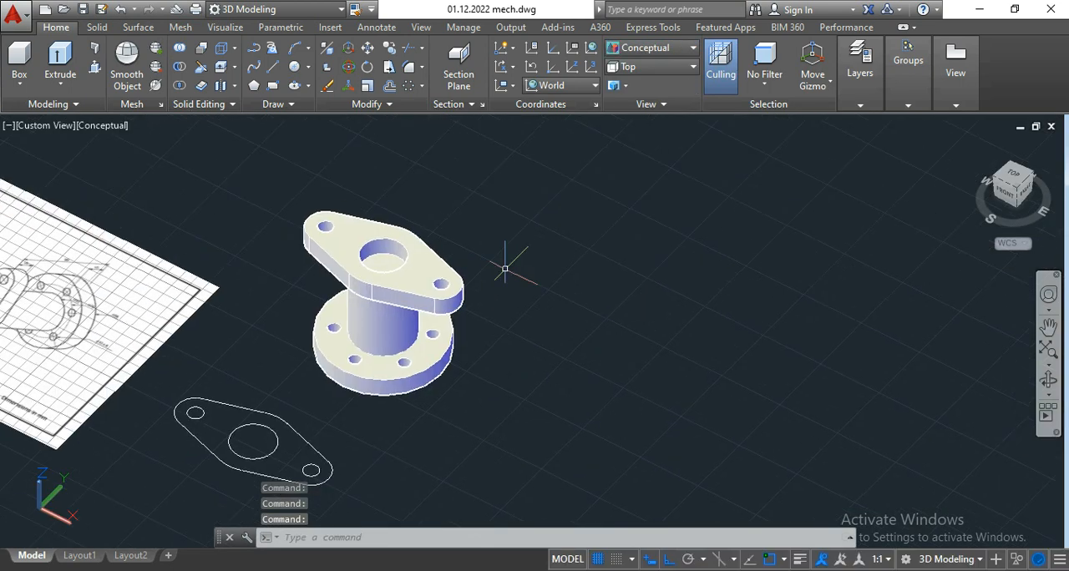
# Step: Use Presspull on the cylinder face inside the two-hole flange's bore, pushing it about 160 mm down through the round flange to cut the bore
pyautogui.scroll(2, 421, 309)
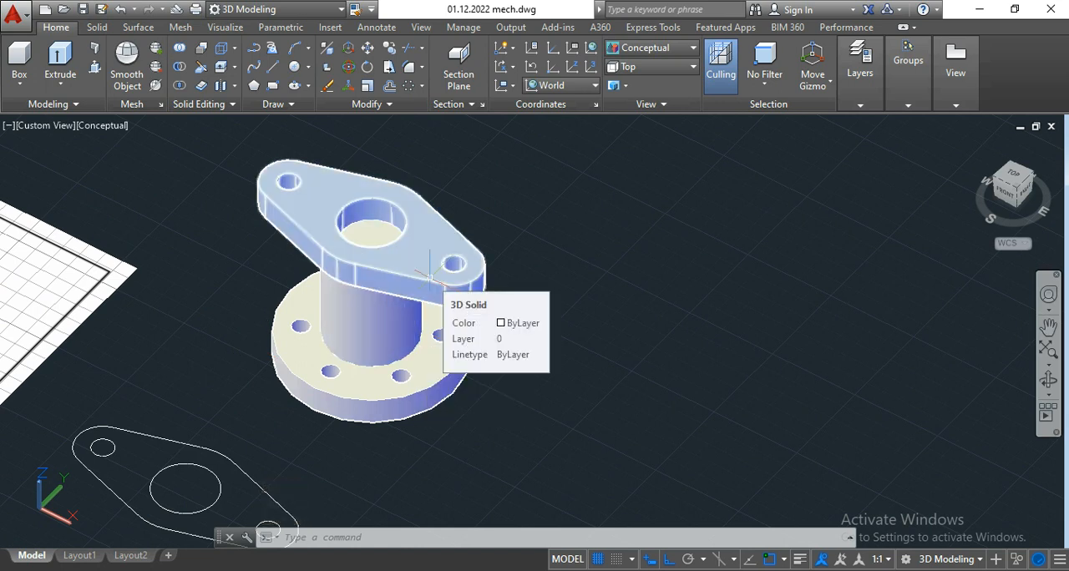
pyautogui.moveTo(579, 245); pyautogui.dragTo(601, 250, button='middle')
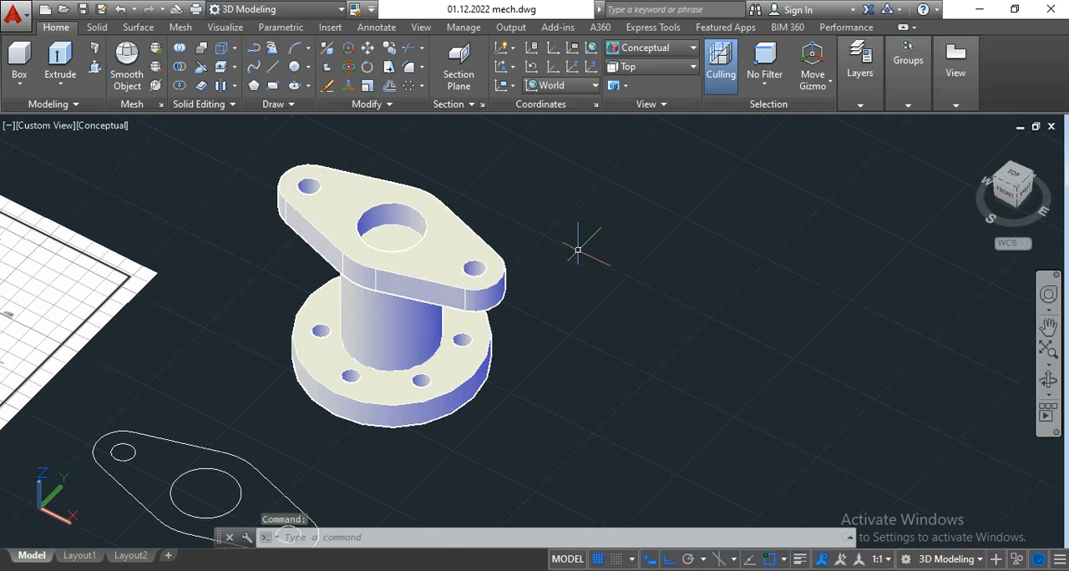
pyautogui.click(1052, 393)
pyautogui.moveTo(652, 234); pyautogui.dragTo(635, 357)
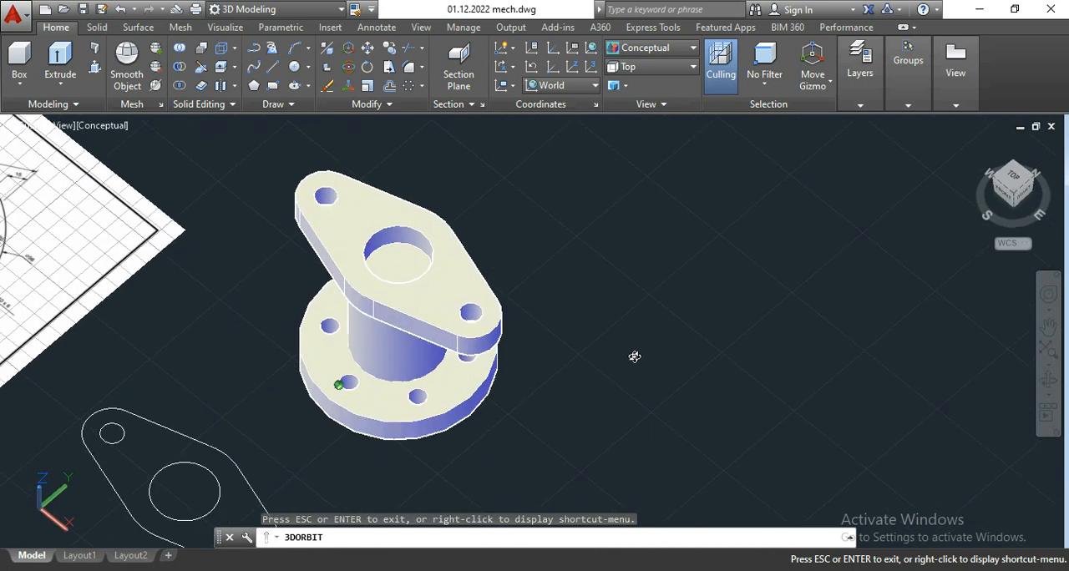
pyautogui.press('Escape')
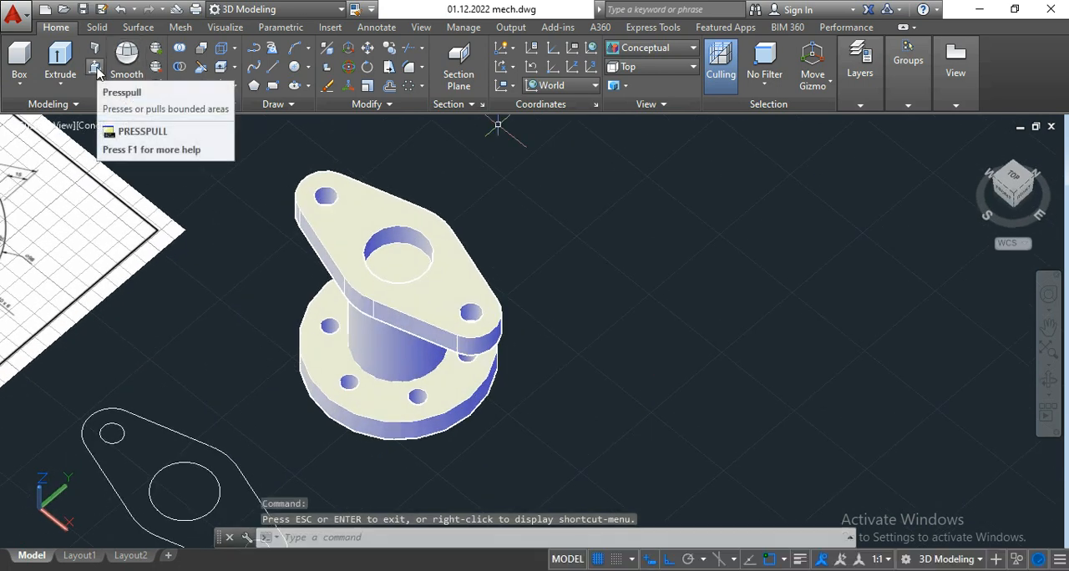
pyautogui.click(97, 71)
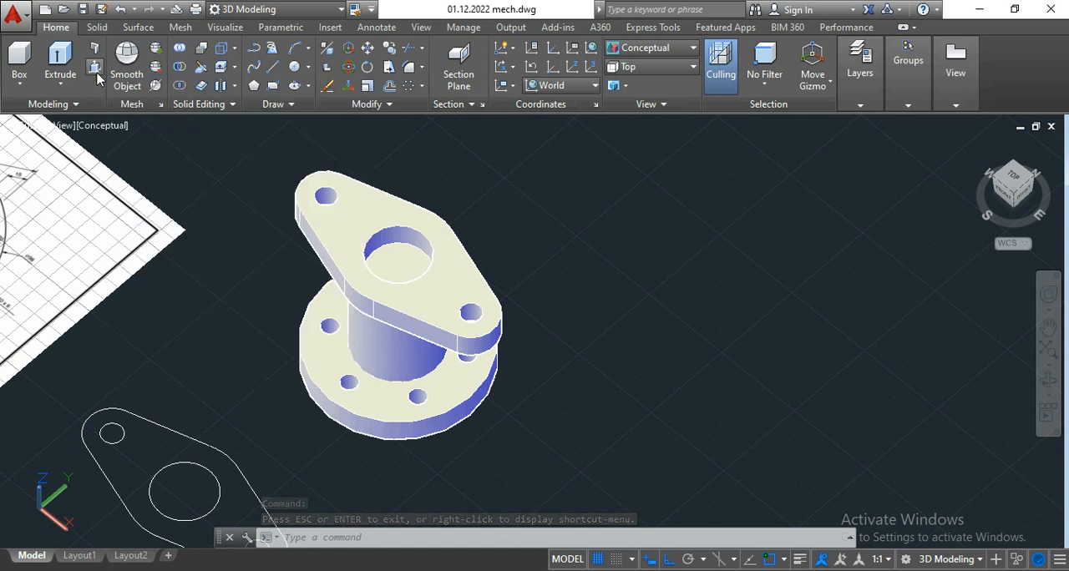
pyautogui.click(390, 263)
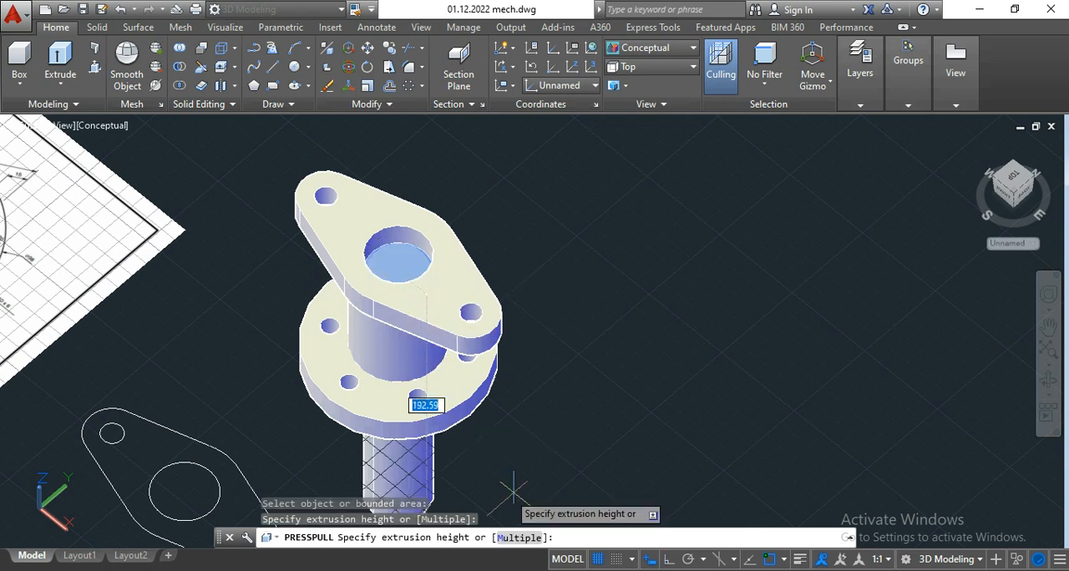
pyautogui.click(571, 454)
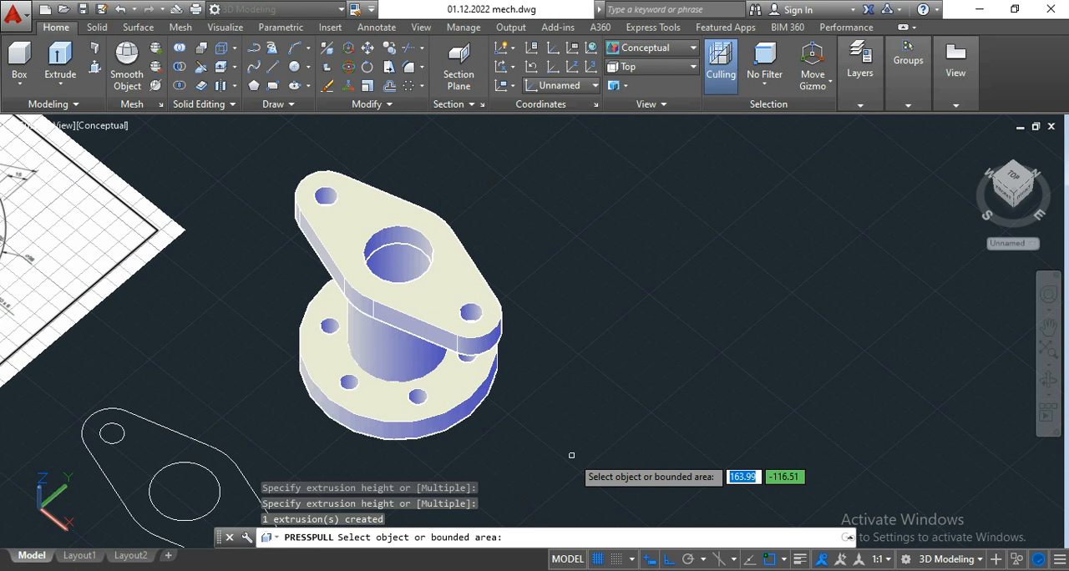
pyautogui.press('Return')
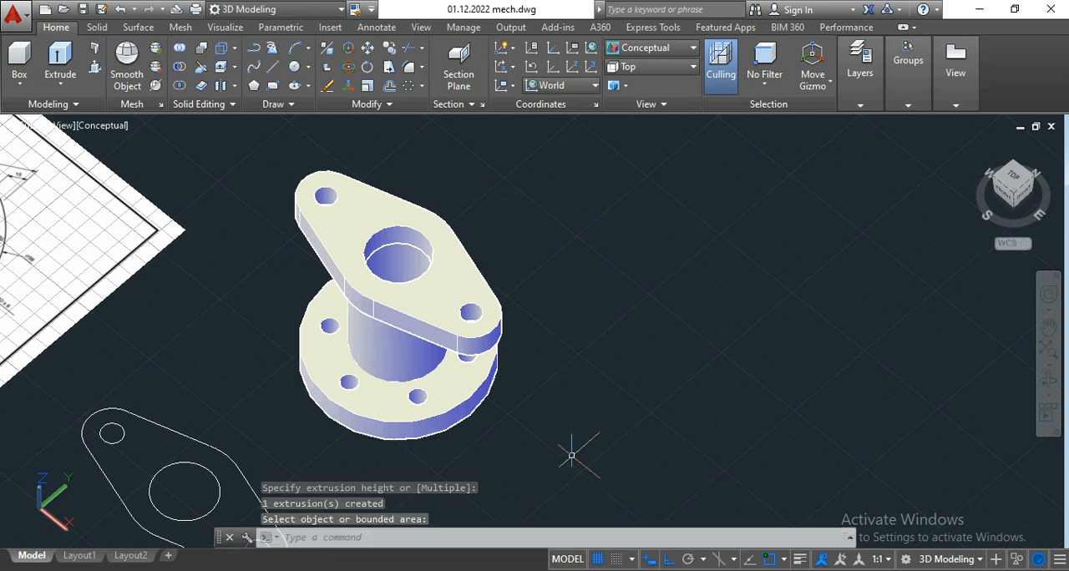
# Step: Orbit around the upright part to examine the central bore from above and the cylinder between the flanges from the side
pyautogui.click(1049, 383)
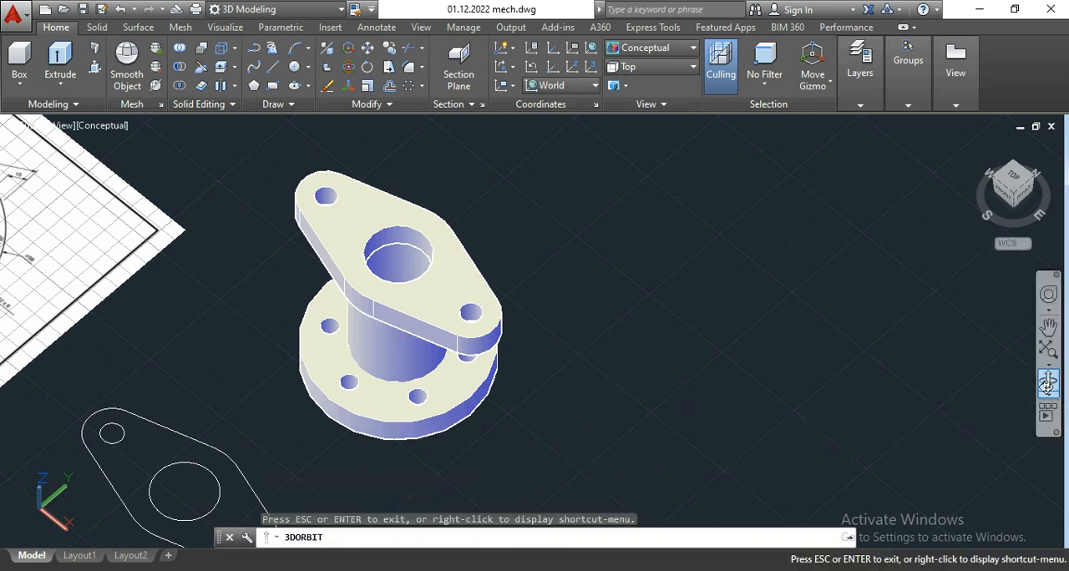
pyautogui.moveTo(671, 272); pyautogui.dragTo(638, 324)
pyautogui.scroll(1, 401, 374)
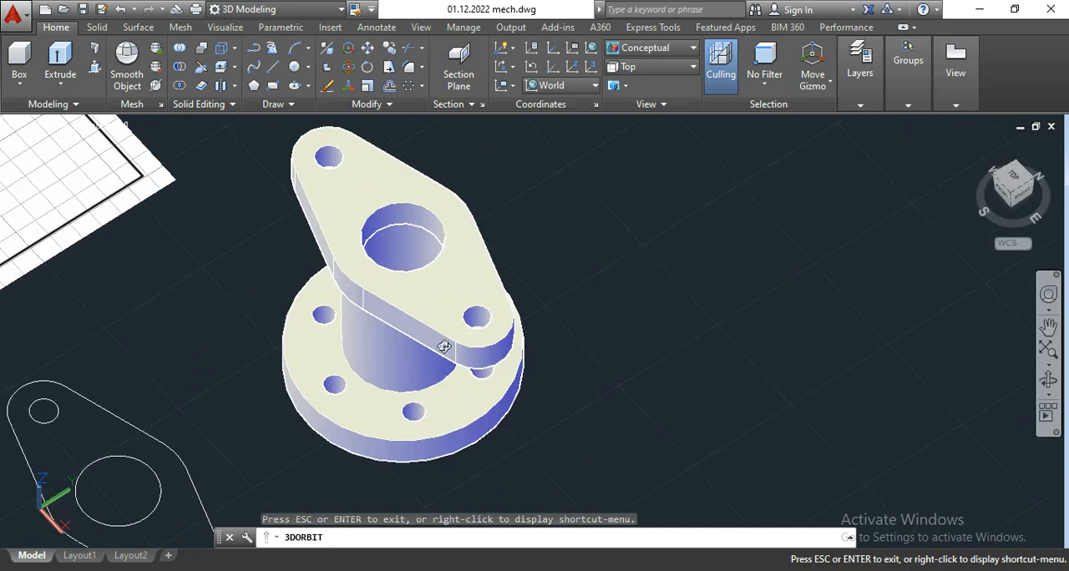
pyautogui.moveTo(560, 355); pyautogui.dragTo(551, 437)
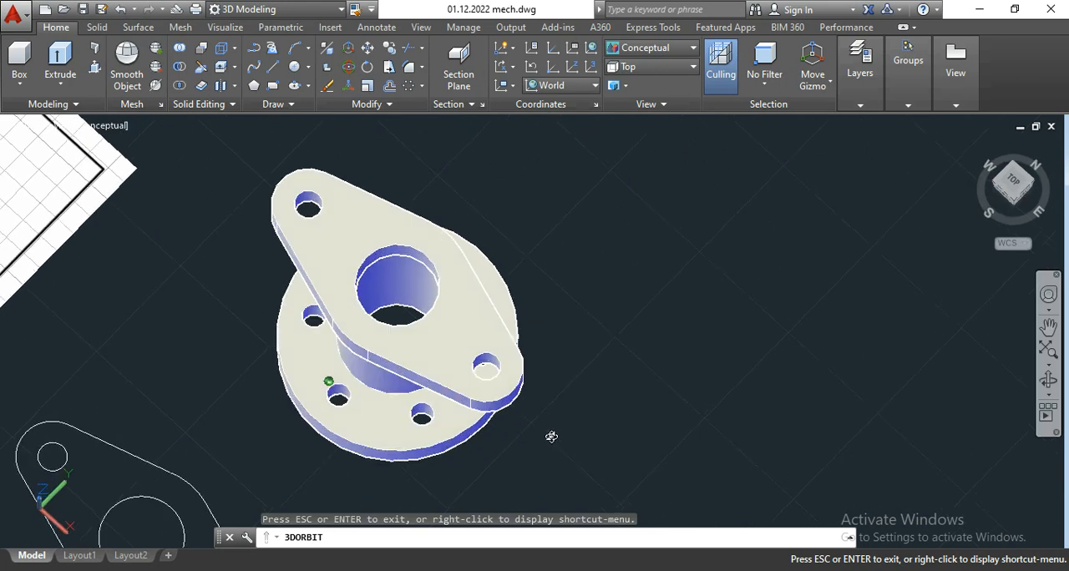
pyautogui.scroll(1, 408, 253)
pyautogui.moveTo(631, 377); pyautogui.dragTo(662, 339)
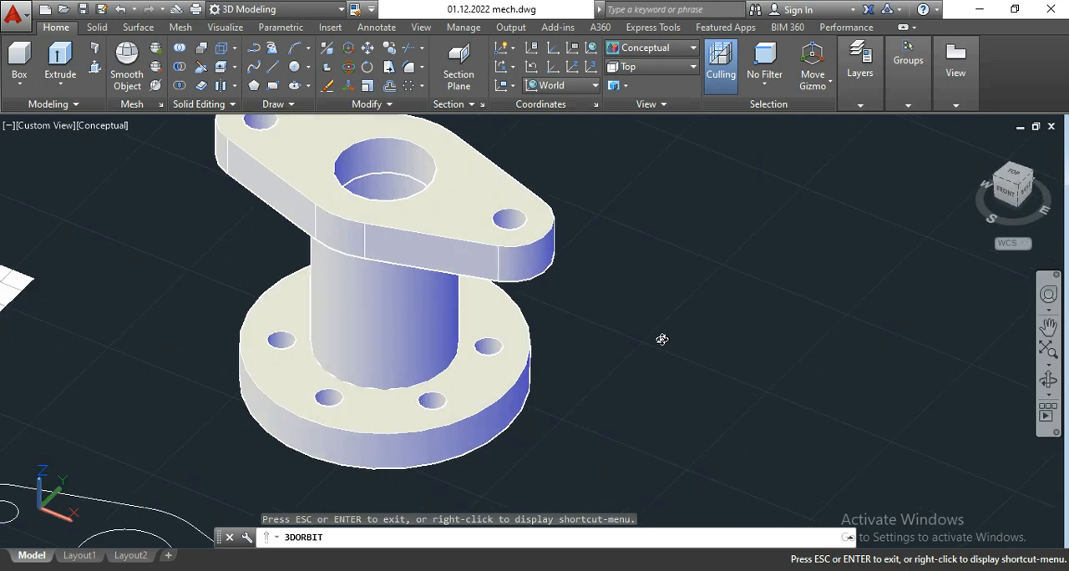
pyautogui.press('Escape')
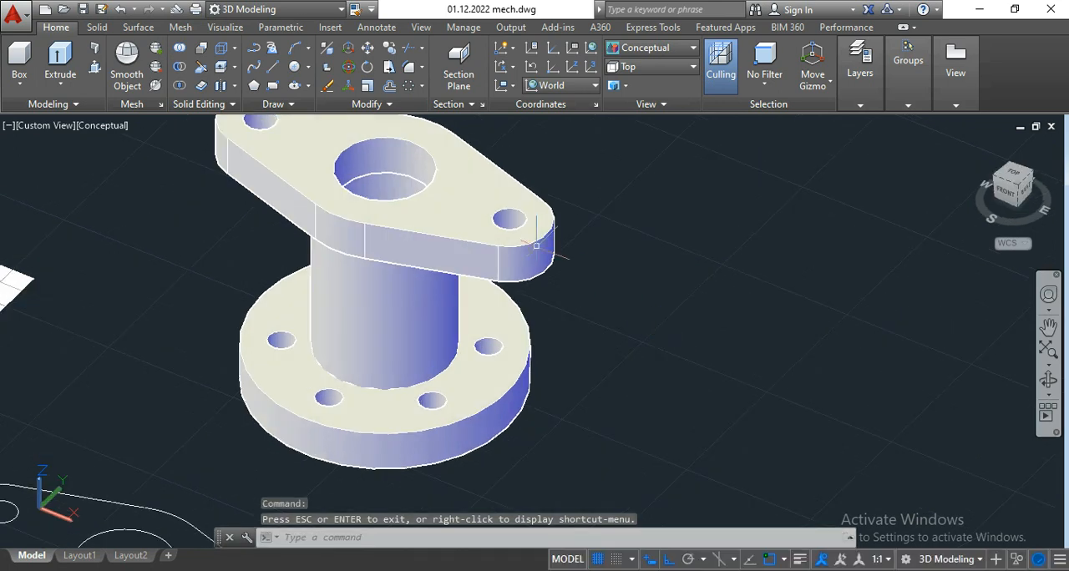
pyautogui.scroll(-4, 562, 270)
pyautogui.click(606, 402)
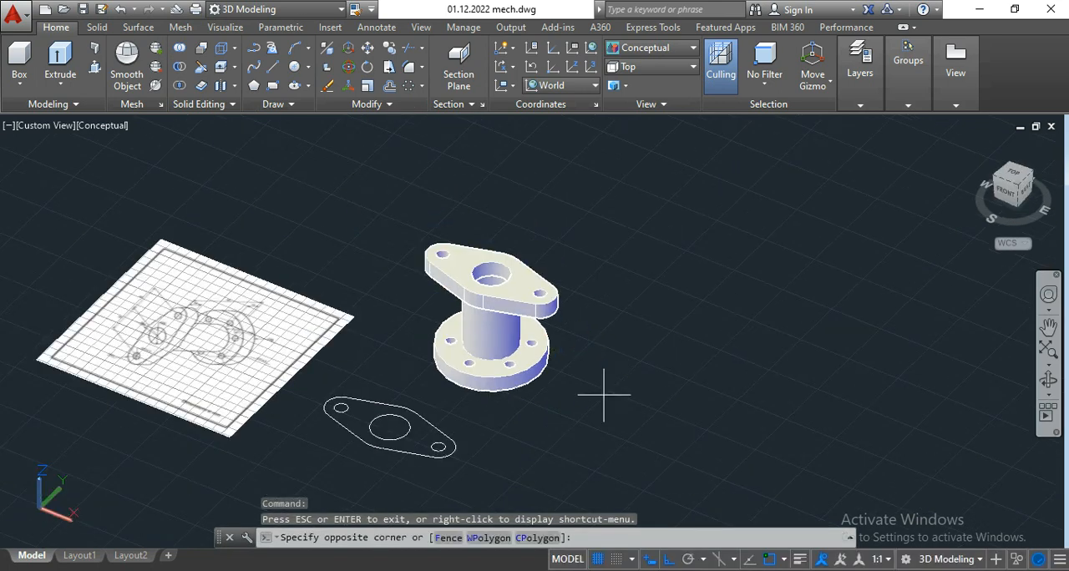
pyautogui.click(441, 205)
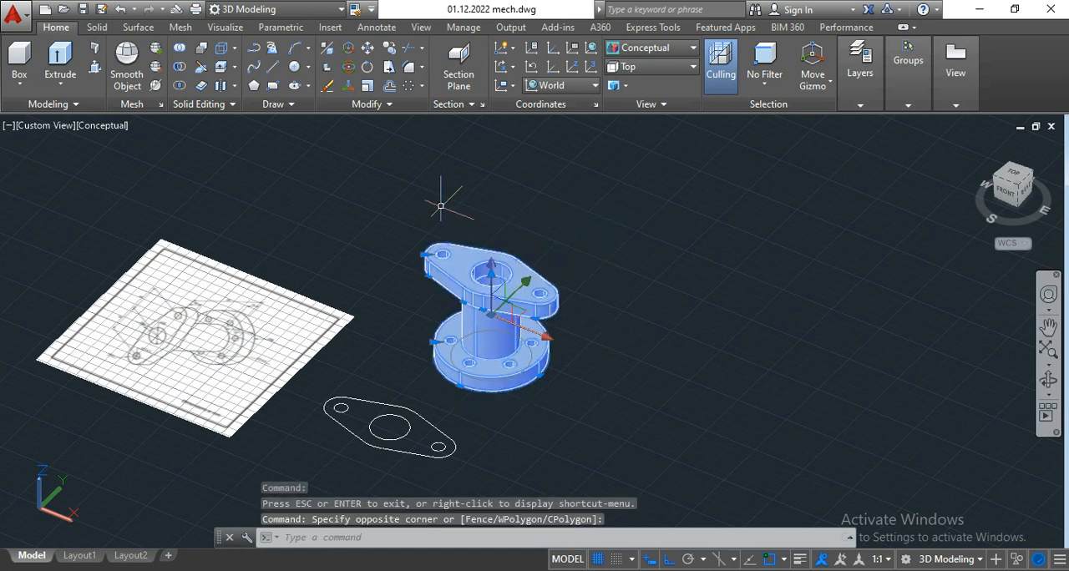
pyautogui.click(350, 71)
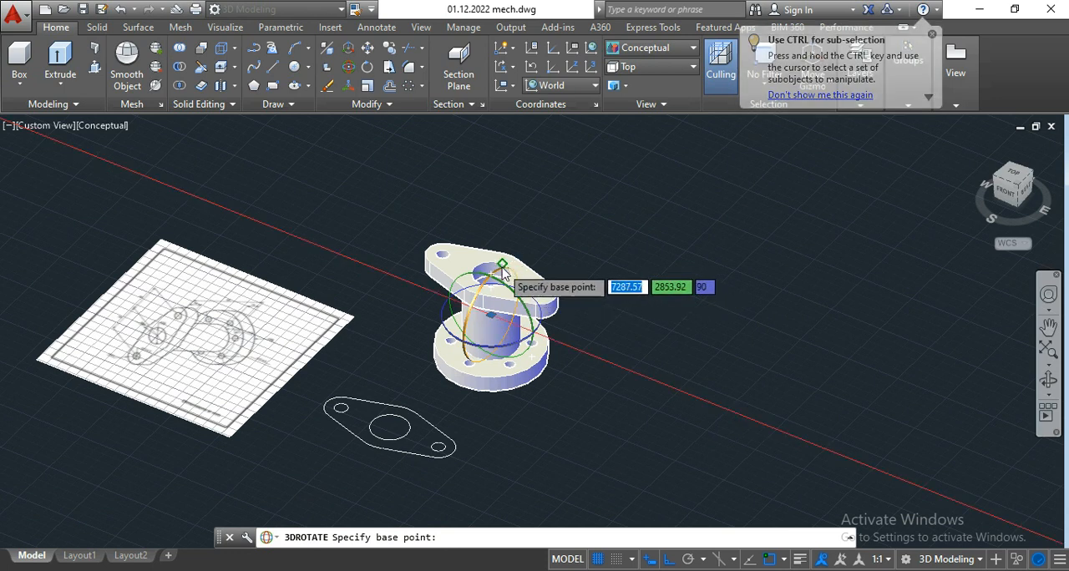
pyautogui.click(502, 265)
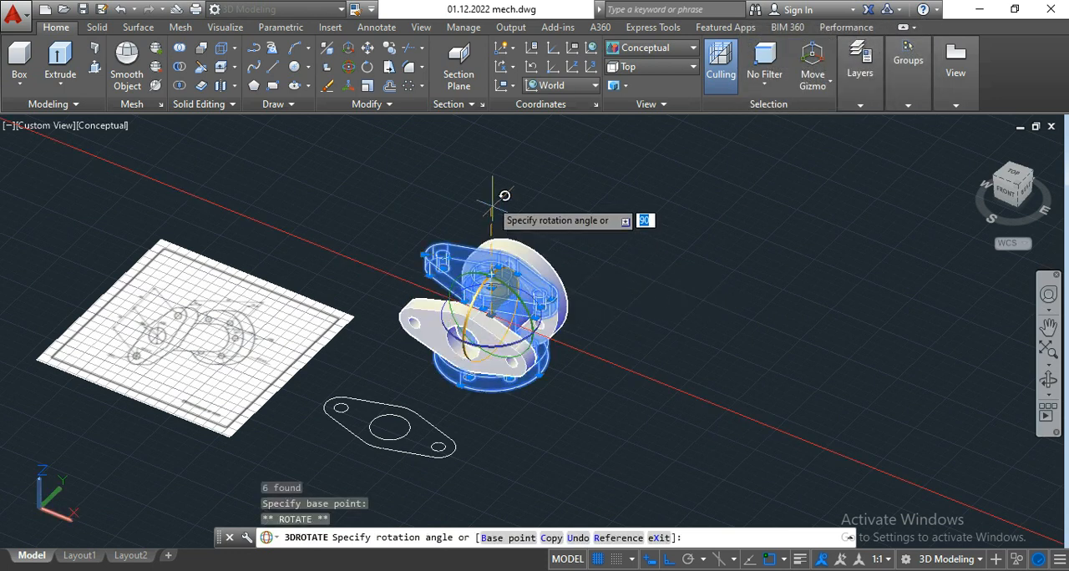
pyautogui.press('F8')
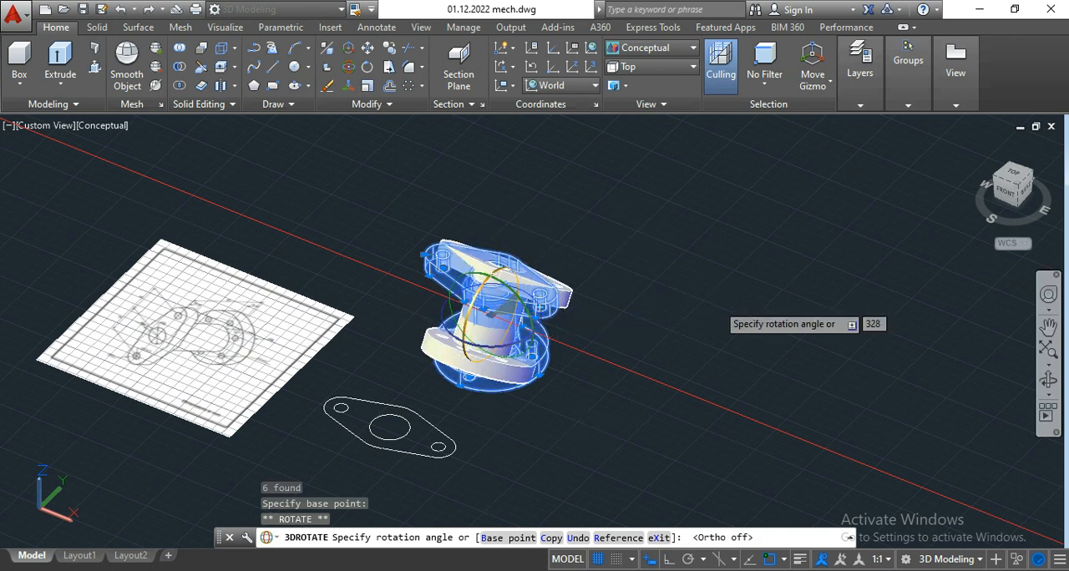
pyautogui.press('Escape')
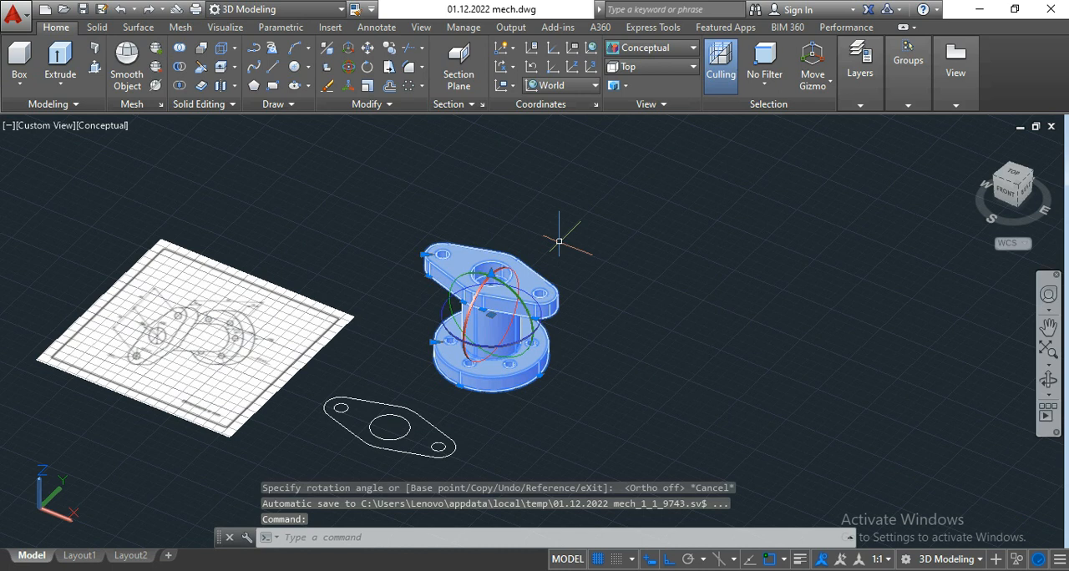
pyautogui.press('Escape')
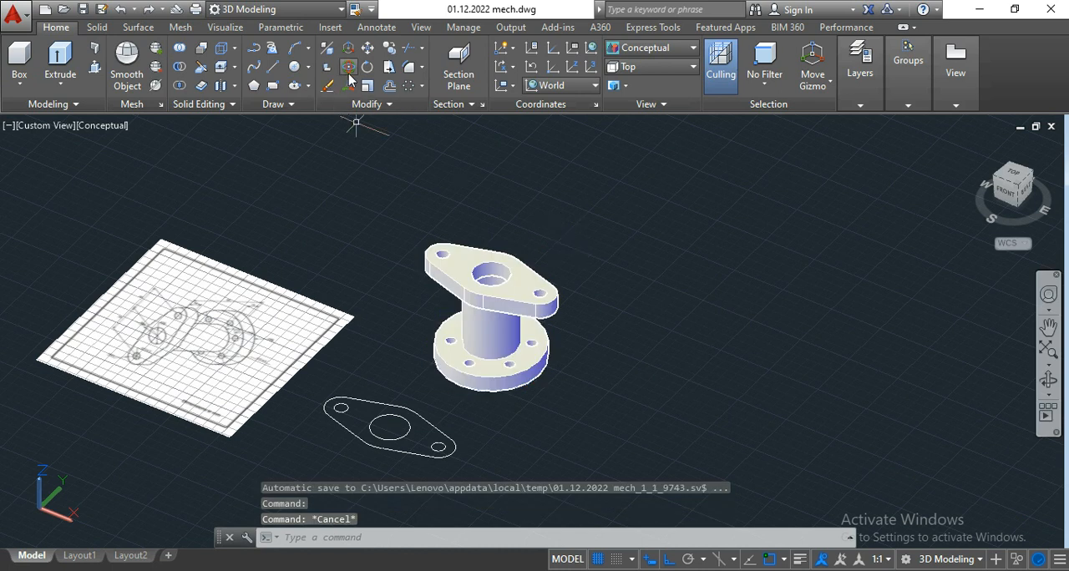
# Step: Rotate the whole flanged part 90° about the X axis with 3D Rotate and ortho mode on, laying its cylinder horizontal with the two-hole flange in front
pyautogui.click(649, 410)
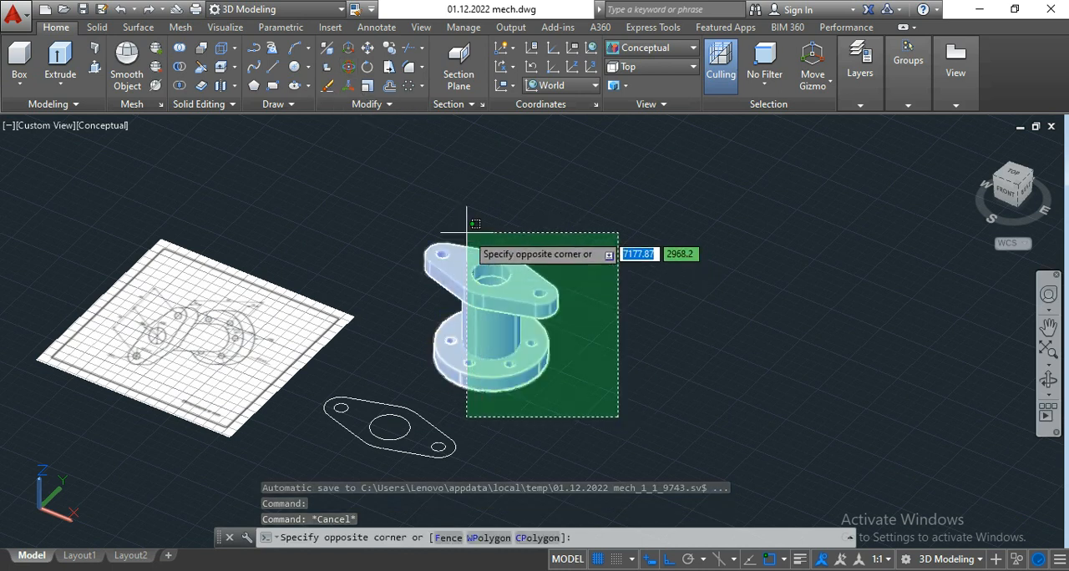
pyautogui.click(399, 235)
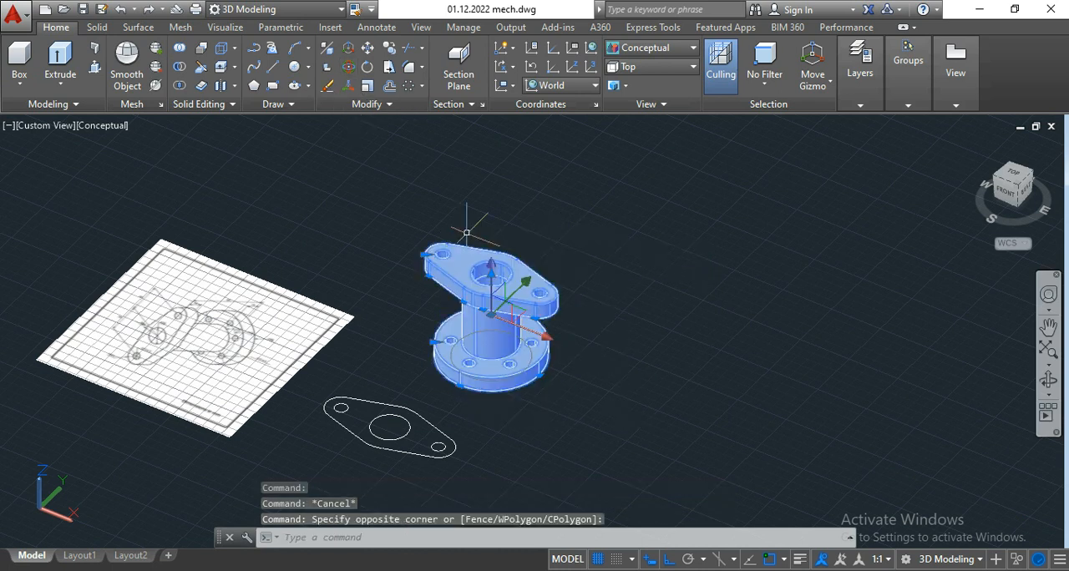
pyautogui.click(349, 71)
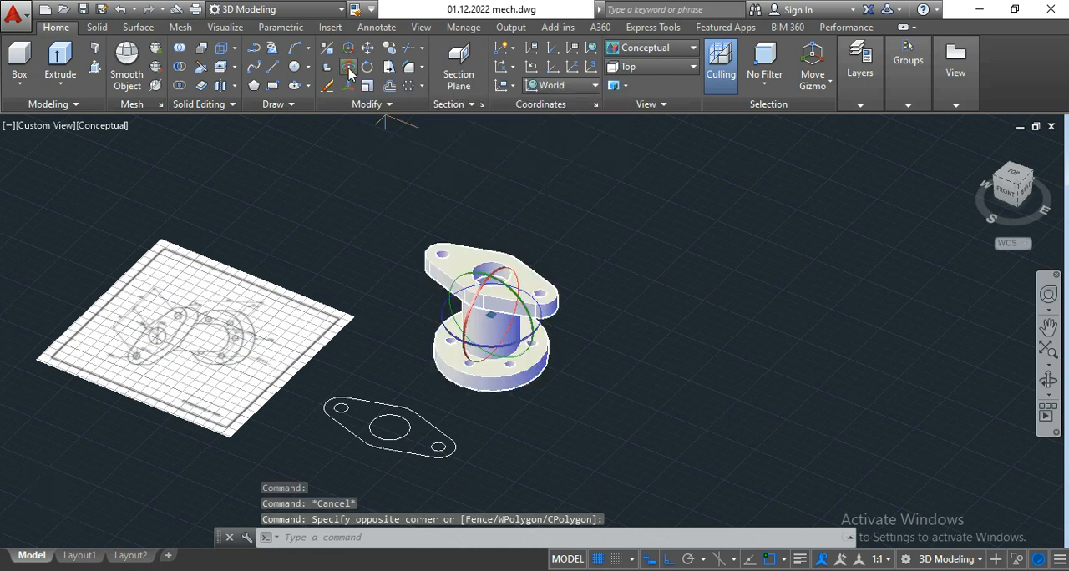
pyautogui.click(510, 269)
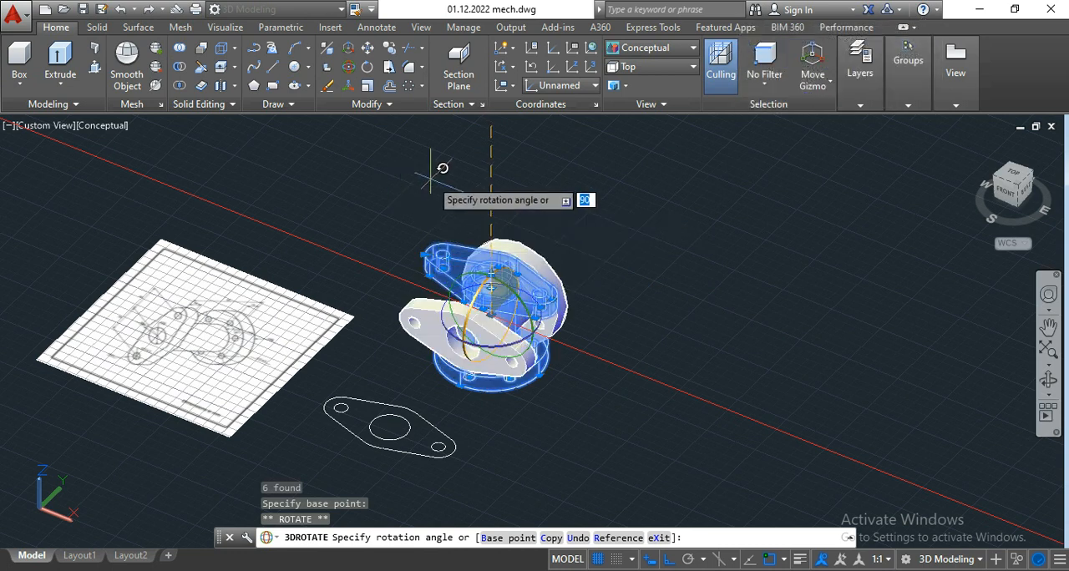
pyautogui.click(668, 563)
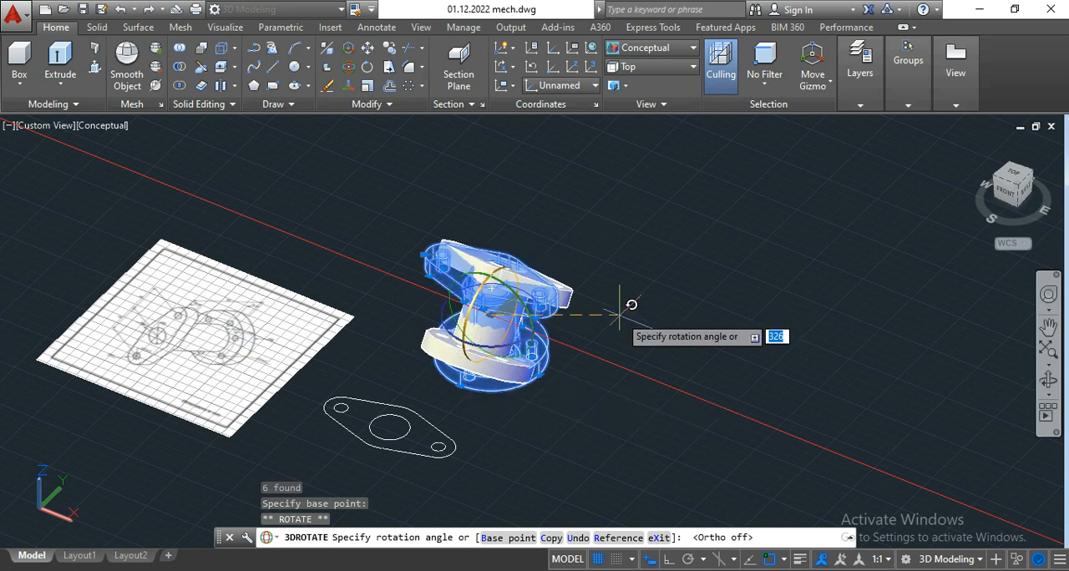
pyautogui.click(669, 563)
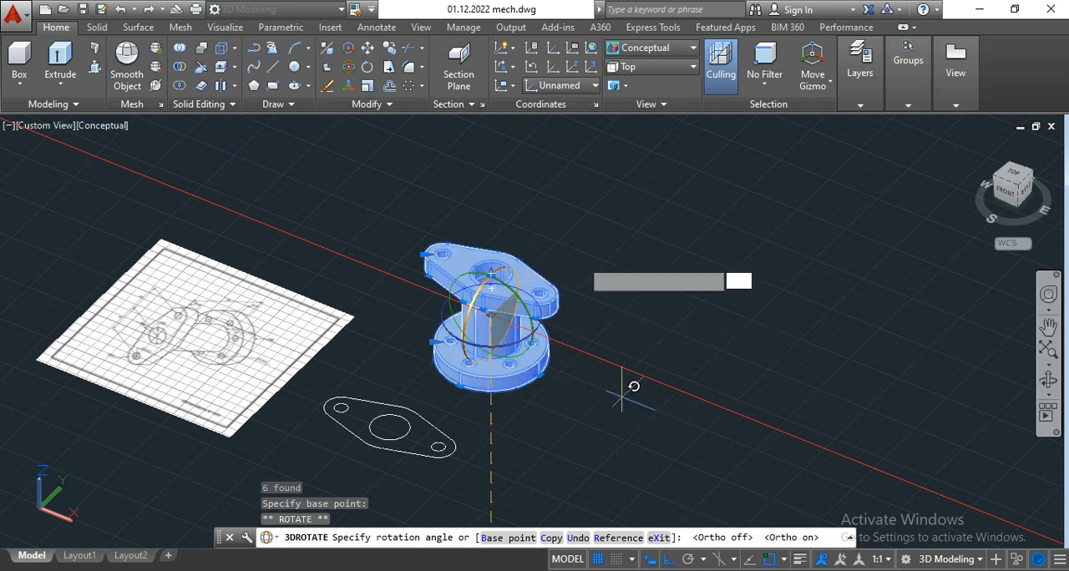
pyautogui.click(517, 176)
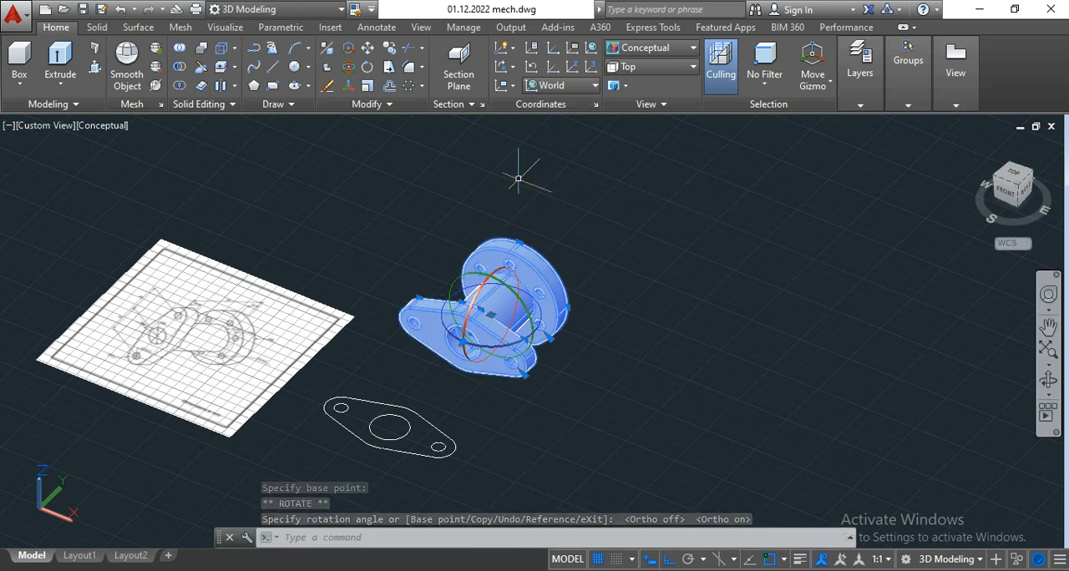
pyautogui.press('Escape')
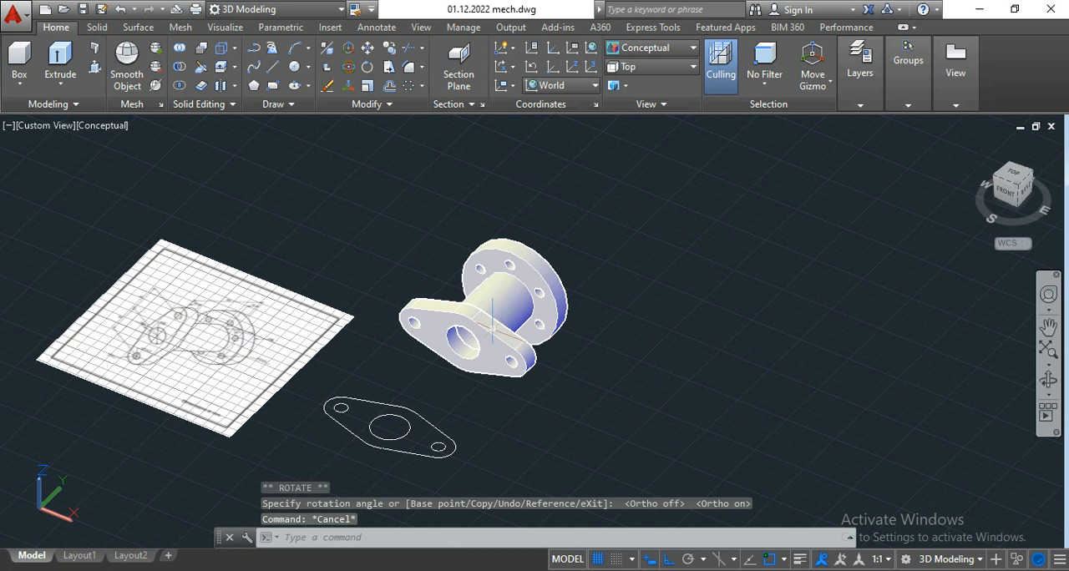
# Step: Orbit and zoom around the horizontal part to examine both flanges, their holes and the central bore
pyautogui.scroll(3, 477, 367)
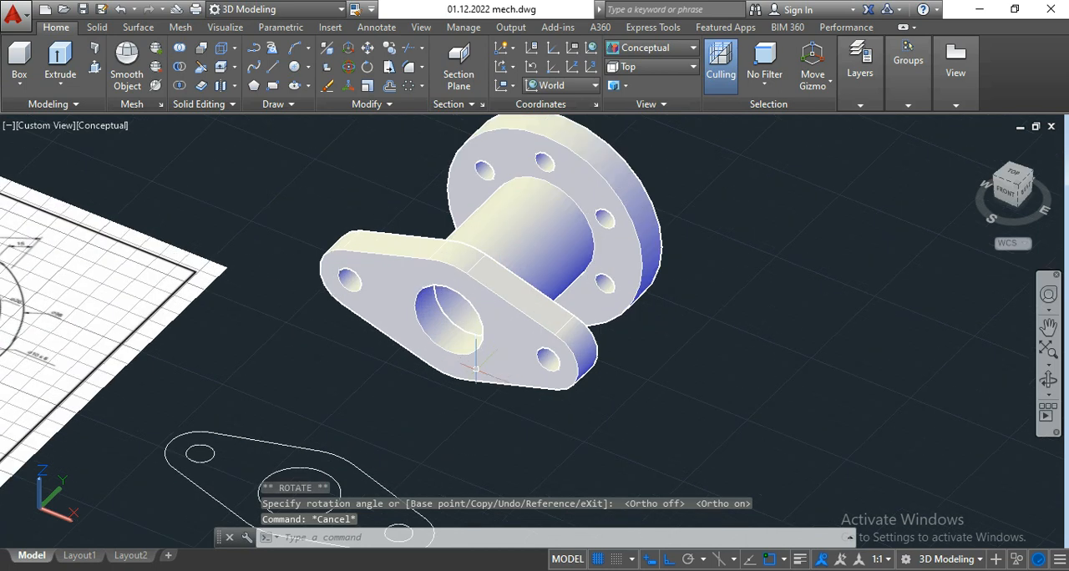
pyautogui.click(1045, 386)
pyautogui.moveTo(671, 425)
pyautogui.mouseDown()
pyautogui.moveTo(771, 329)
pyautogui.moveTo(701, 377)
pyautogui.moveTo(623, 386)
pyautogui.moveTo(611, 432)
pyautogui.moveTo(661, 429)
pyautogui.mouseUp()
pyautogui.moveTo(614, 315); pyautogui.dragTo(643, 360, button='middle')
pyautogui.scroll(3, 645, 363)
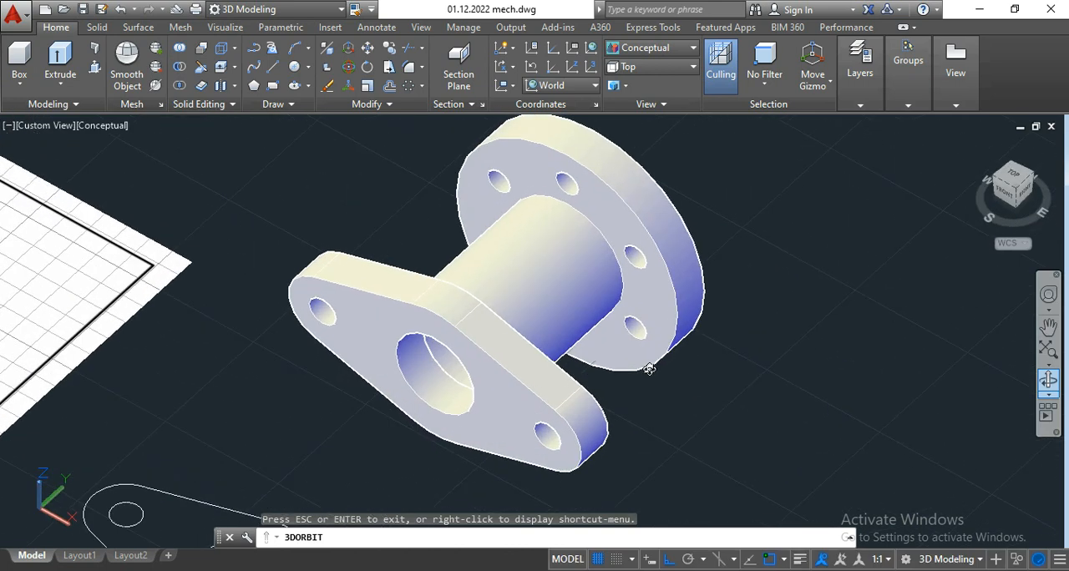
pyautogui.moveTo(686, 417); pyautogui.dragTo(689, 433, button='middle')
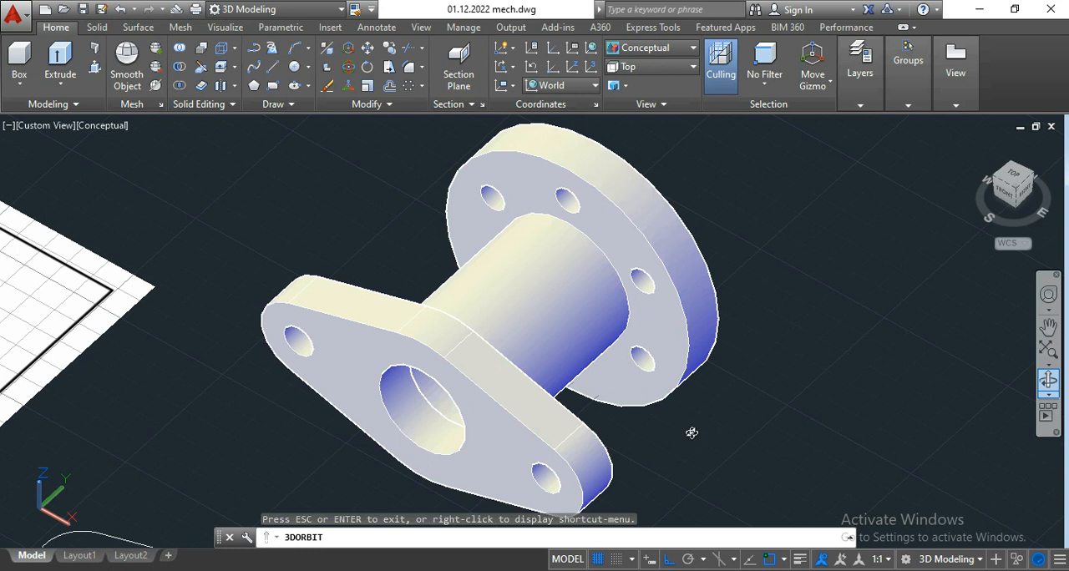
pyautogui.press('Escape')
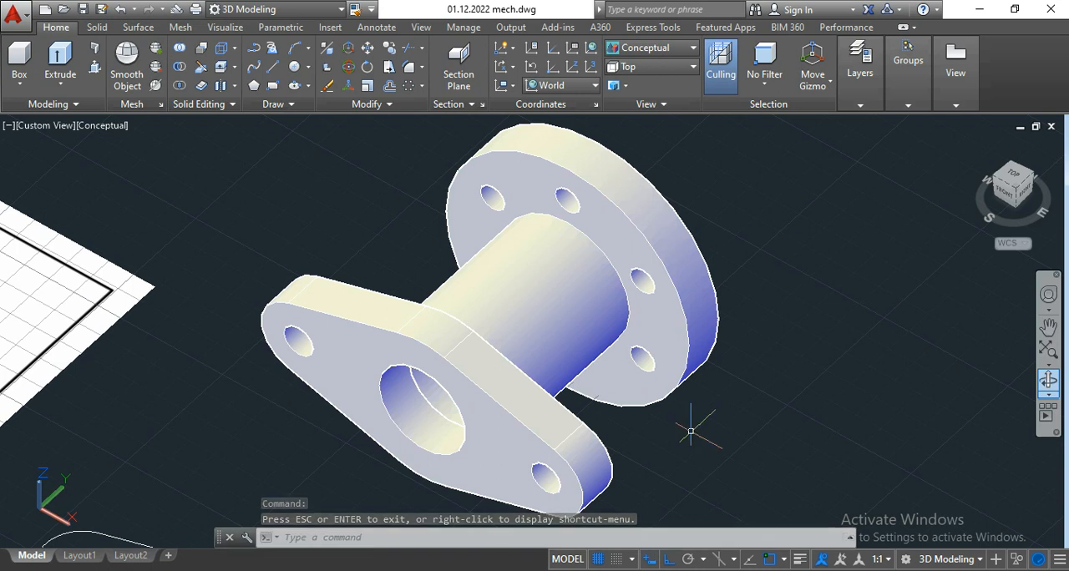
pyautogui.scroll(-5, 654, 415)
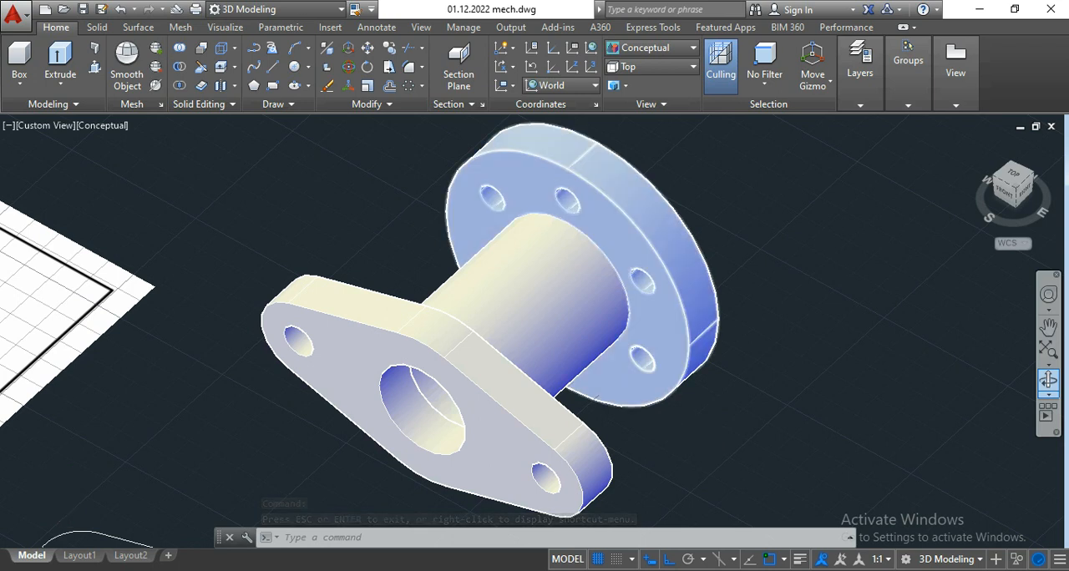
pyautogui.scroll(4, 663, 434)
pyautogui.moveTo(649, 412); pyautogui.dragTo(627, 438, button='middle')
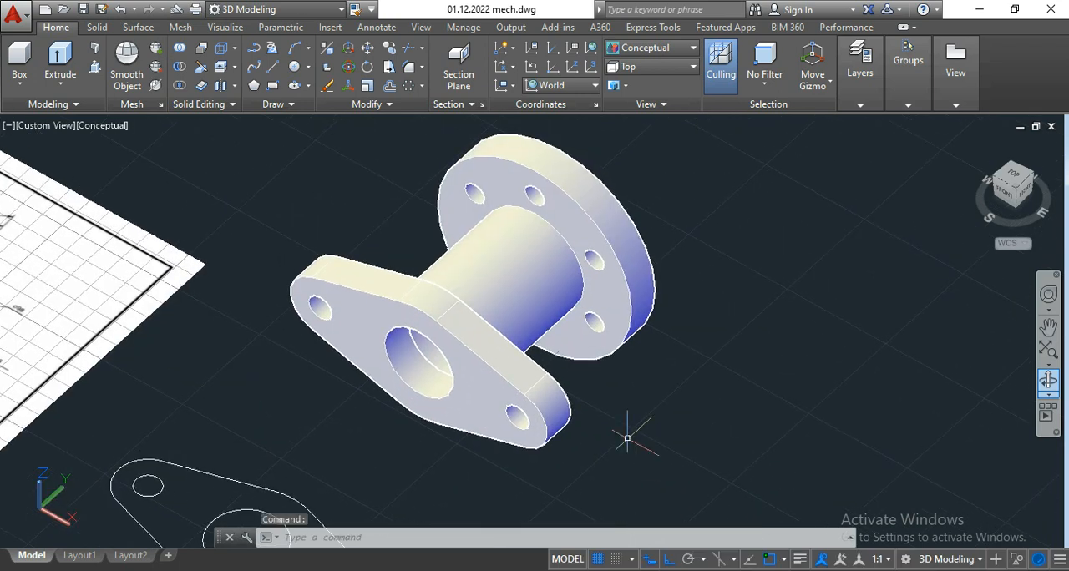
pyautogui.press('Escape')
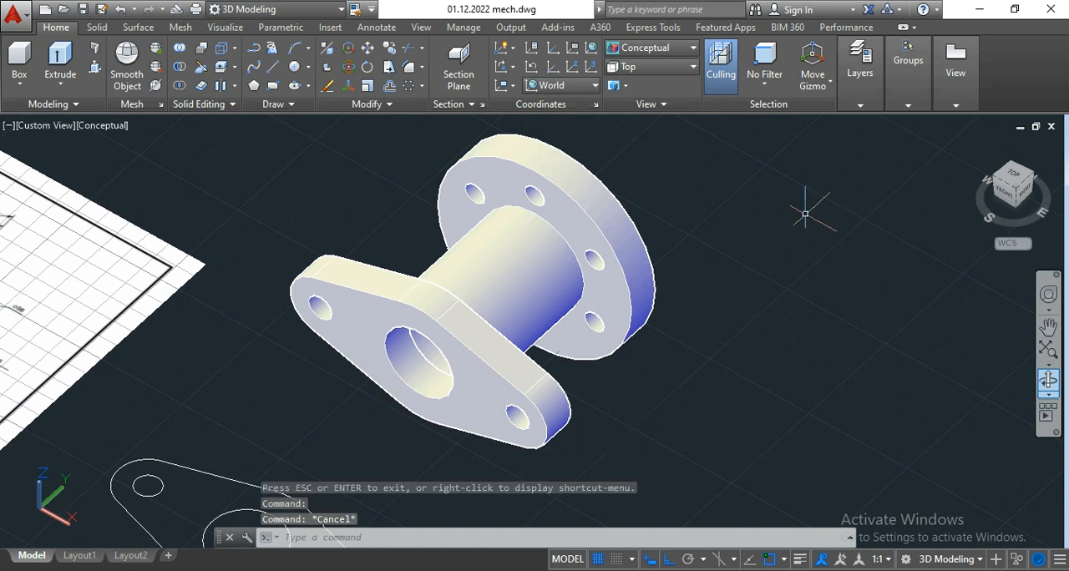
# Step: Open the Render Presets Manager to review the Medium preset's render settings, and close it without changing anything
pyautogui.click(225, 27)
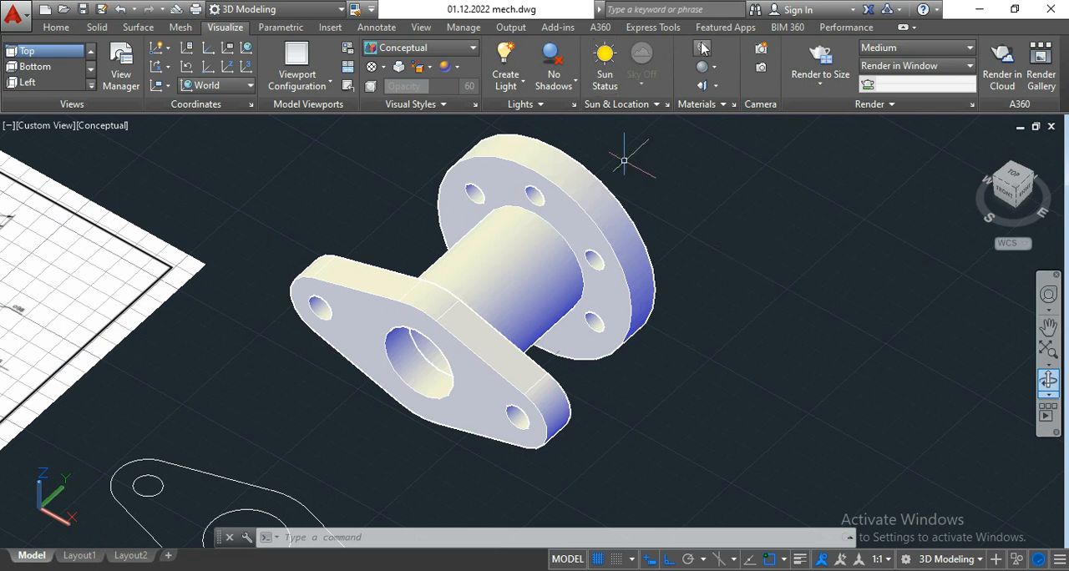
pyautogui.click(894, 105)
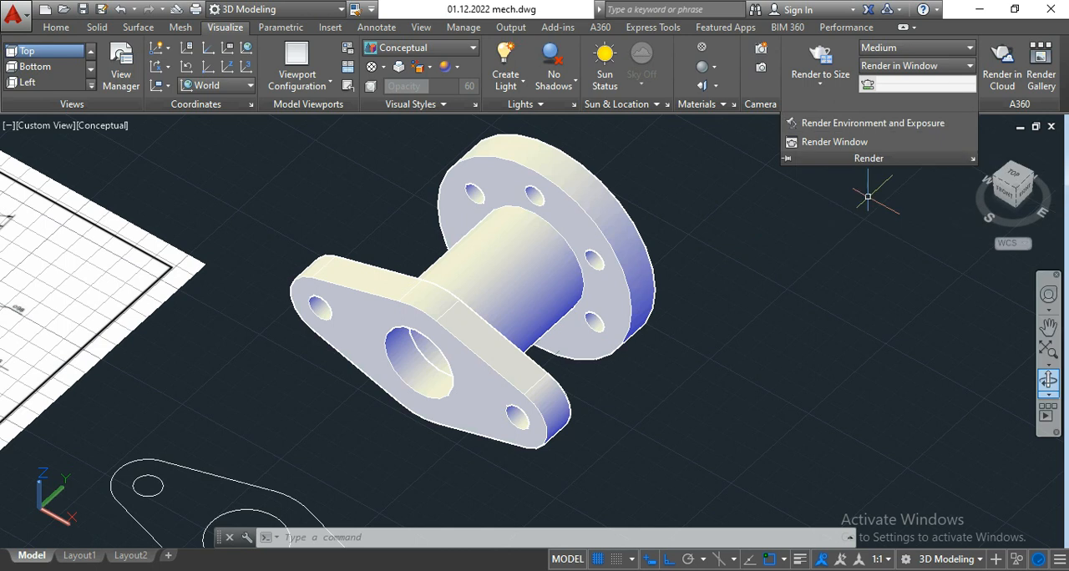
pyautogui.click(974, 103)
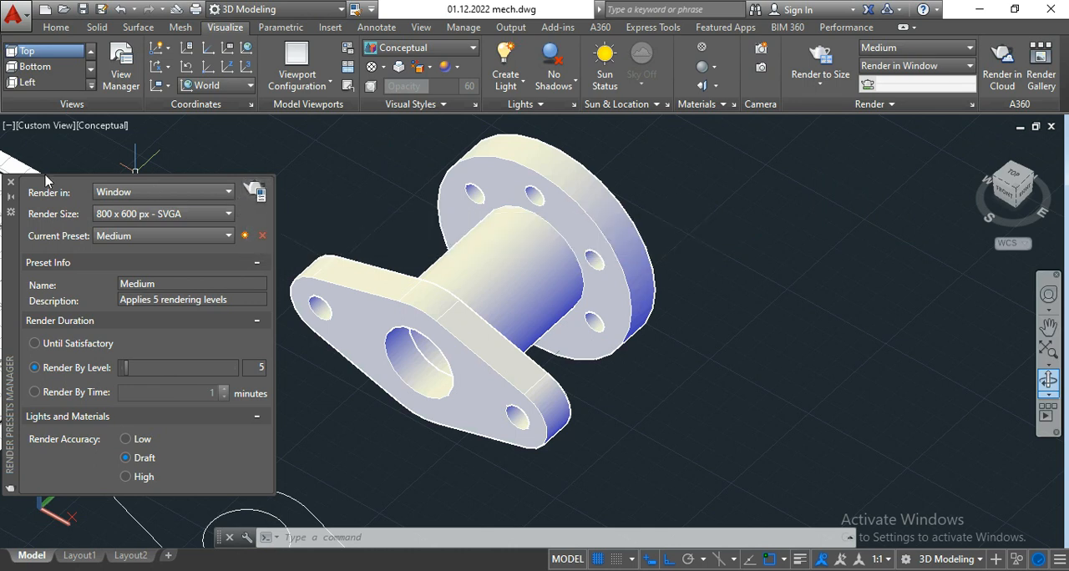
pyautogui.click(10, 182)
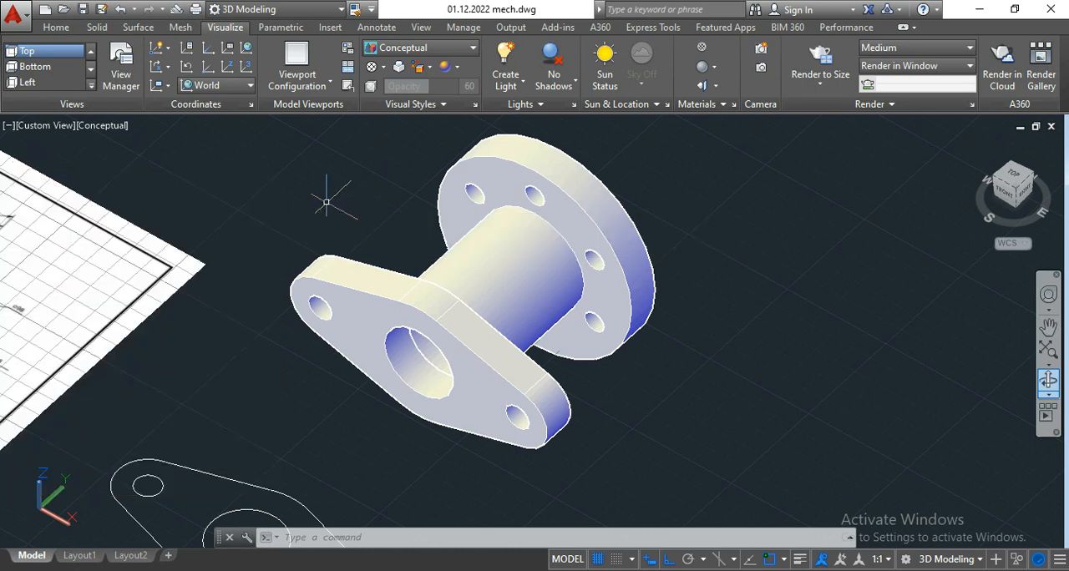
# Step: Examine the finished horizontal part up close, checking the two-hole flange, the central bore, the cylinder and the round flange's holes
pyautogui.scroll(-3, 328, 205)
pyautogui.scroll(-3, 328, 205)
pyautogui.moveTo(329, 205); pyautogui.dragTo(365, 220, button='middle')
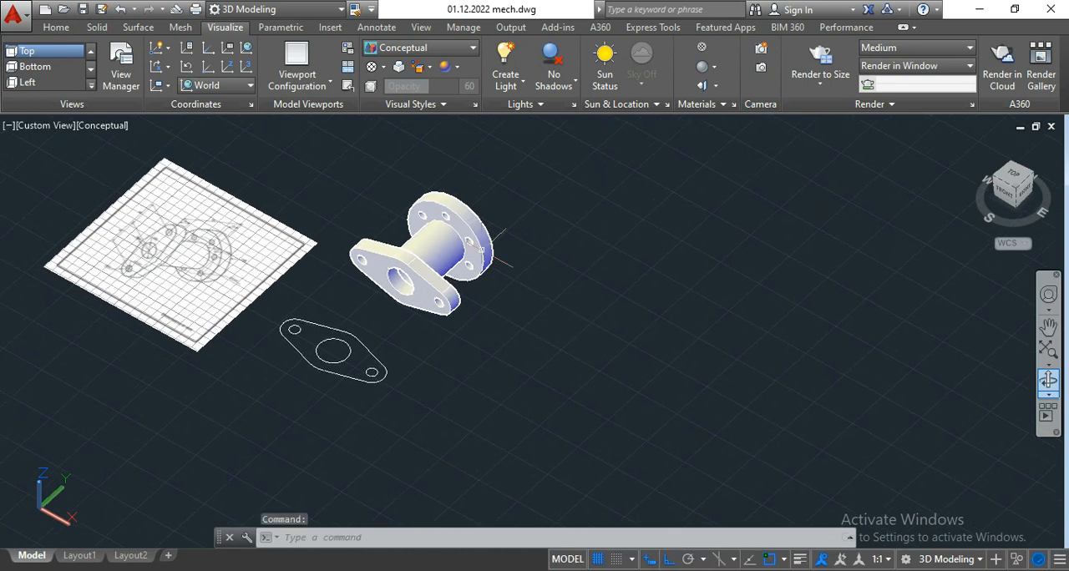
pyautogui.scroll(3, 462, 257)
pyautogui.scroll(2, 461, 257)
pyautogui.moveTo(556, 241); pyautogui.dragTo(611, 285, button='middle')
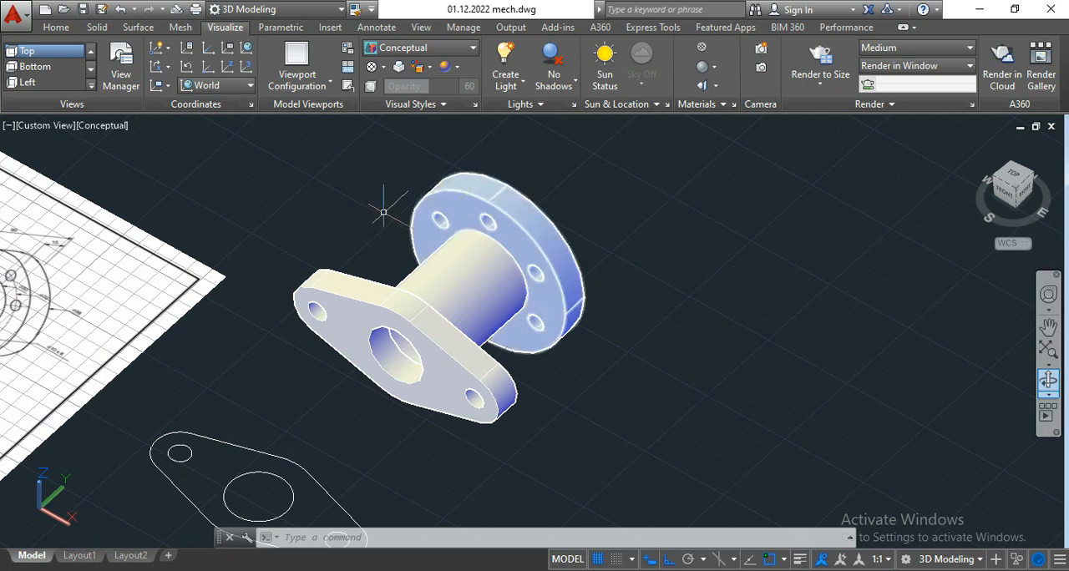
pyautogui.moveTo(366, 212); pyautogui.dragTo(428, 214, button='middle')
pyautogui.press('Escape')
pyautogui.scroll(2, 485, 344)
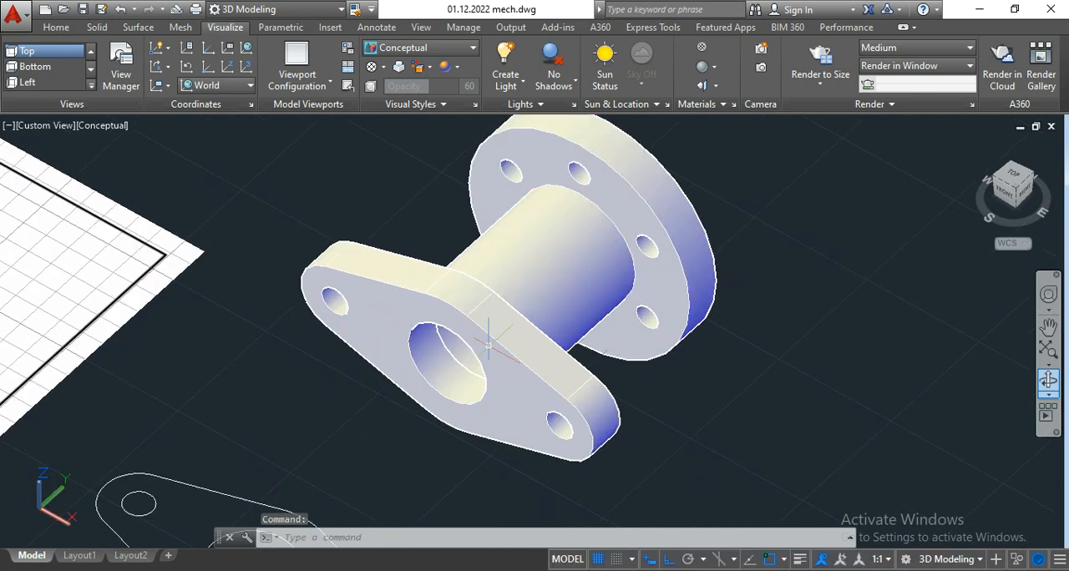
pyautogui.press('Escape')
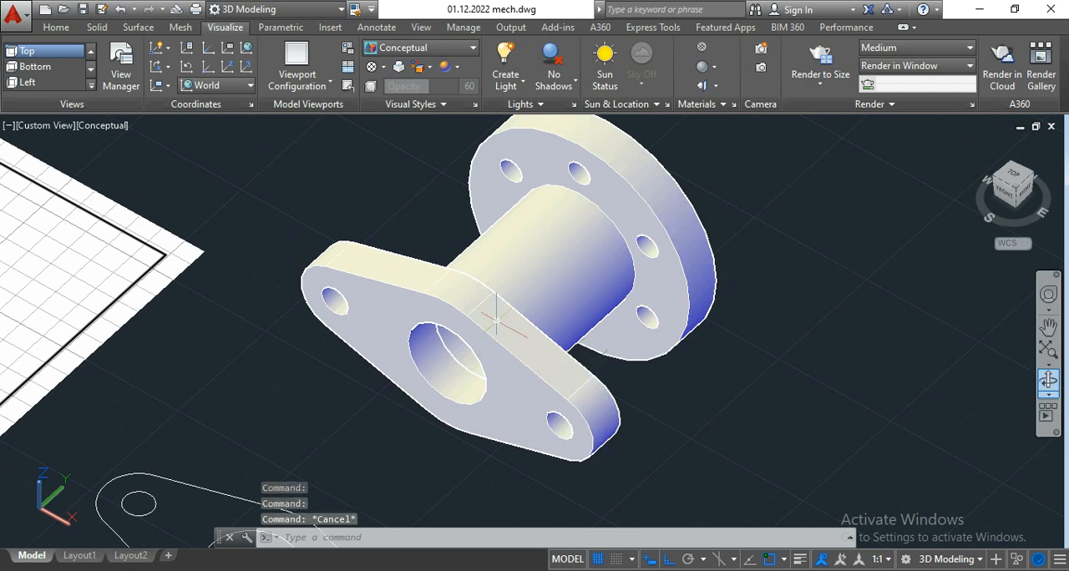
pyautogui.scroll(-3, 561, 284)
pyautogui.scroll(3, 538, 257)
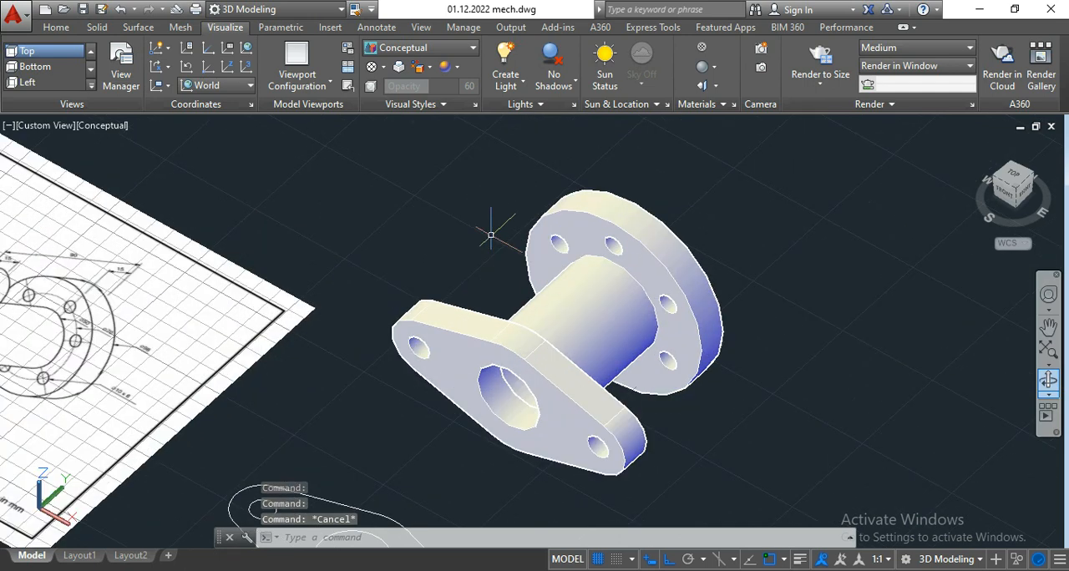
# Step: Compare the finished flanged part with the dimensioned isometric drawing beside it, checking the shape of both flanges and the connecting cylinder
pyautogui.scroll(-4, 491, 234)
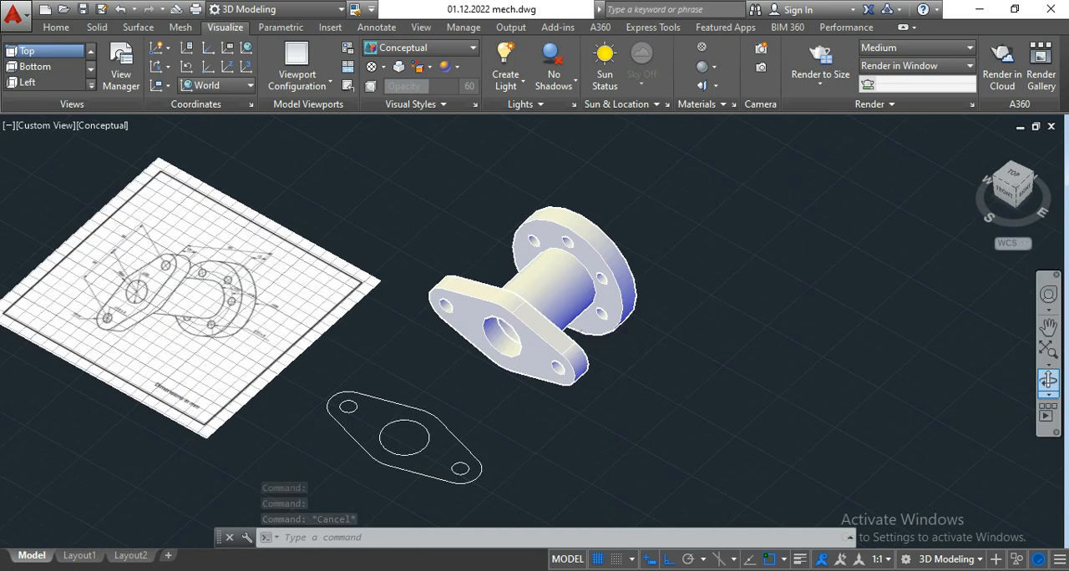
pyautogui.moveTo(419, 208); pyautogui.dragTo(454, 218, button='middle')
pyautogui.scroll(3, 348, 251)
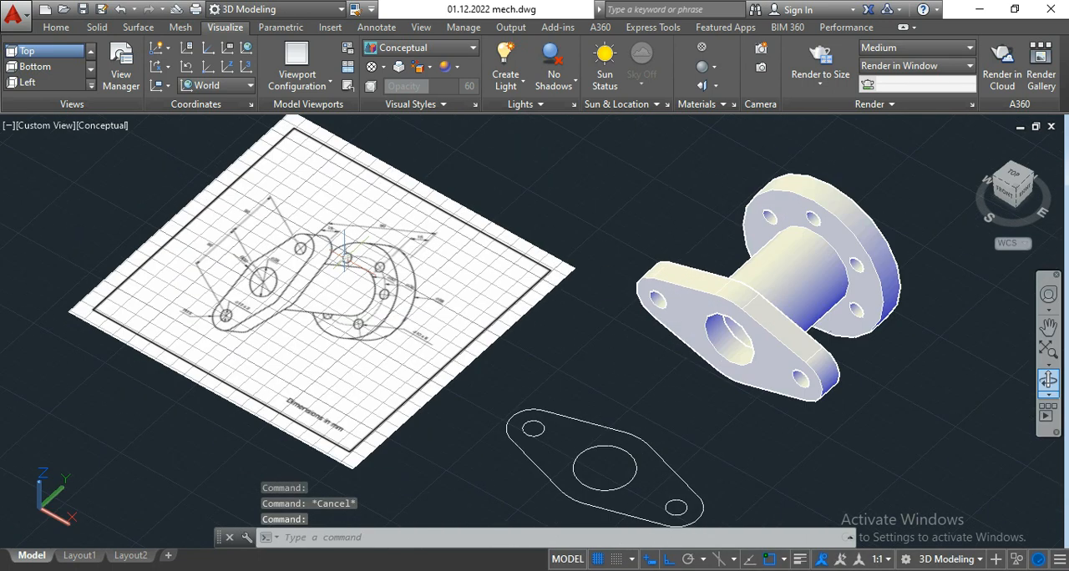
pyautogui.scroll(2, 319, 266)
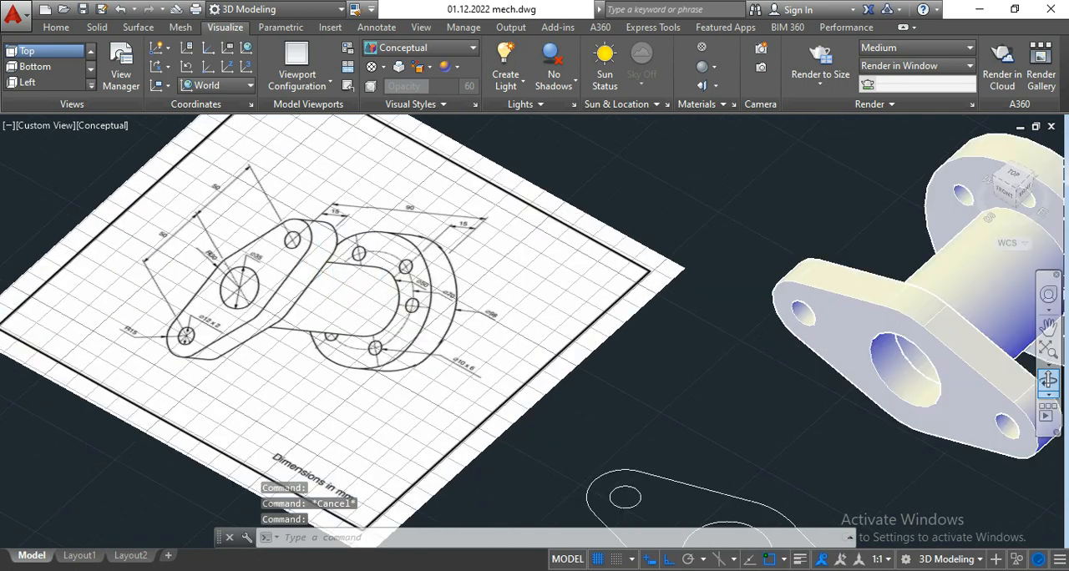
pyautogui.scroll(-2, 383, 292)
pyautogui.moveTo(552, 234); pyautogui.dragTo(490, 240, button='middle')
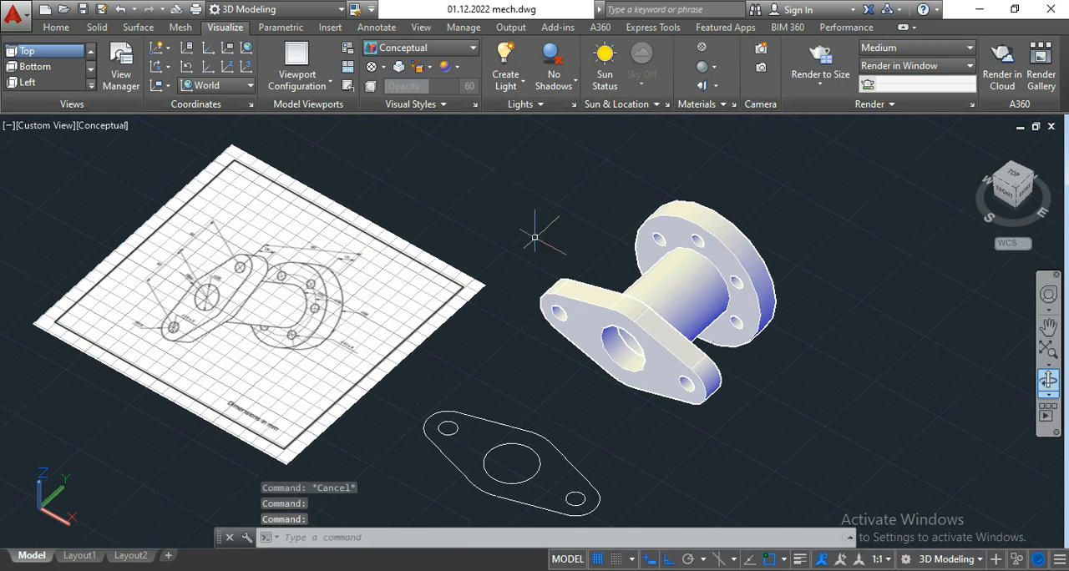
pyautogui.press('Escape')
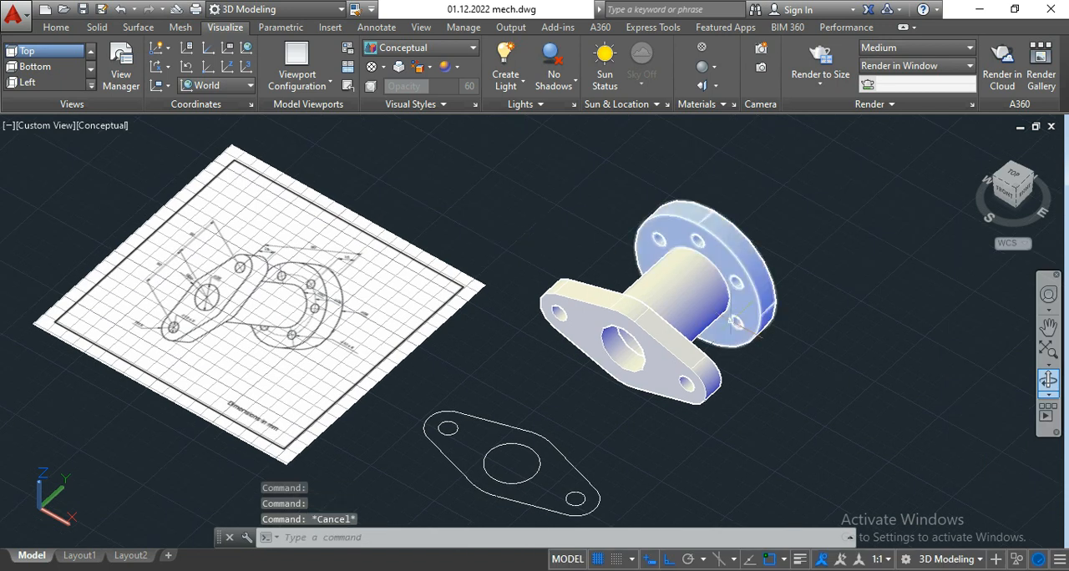
pyautogui.scroll(1, 785, 367)
pyautogui.moveTo(811, 353); pyautogui.dragTo(692, 384, button='middle')
pyautogui.scroll(1, 760, 362)
pyautogui.scroll(-2, 721, 386)
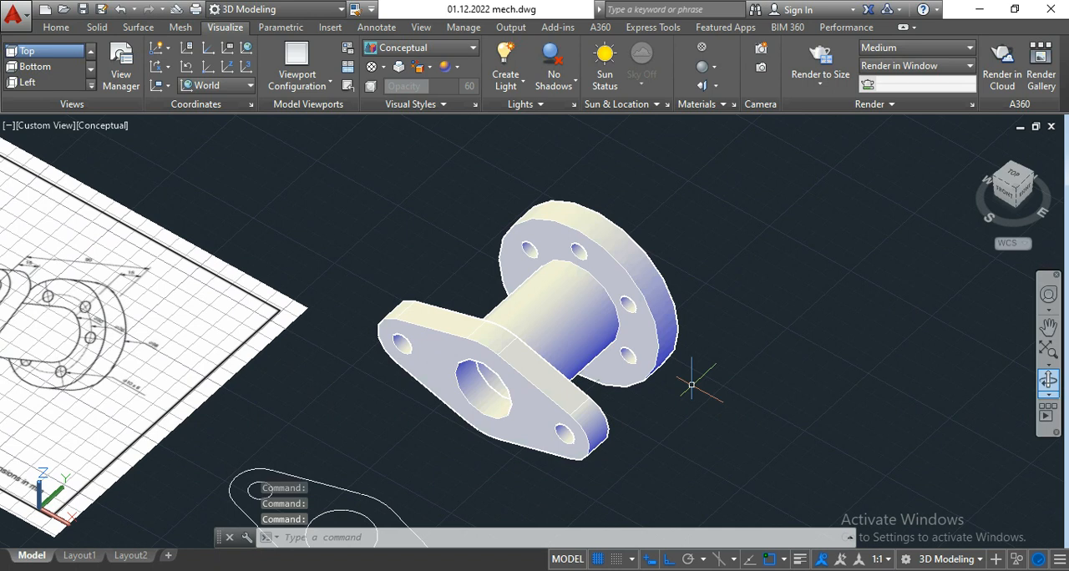